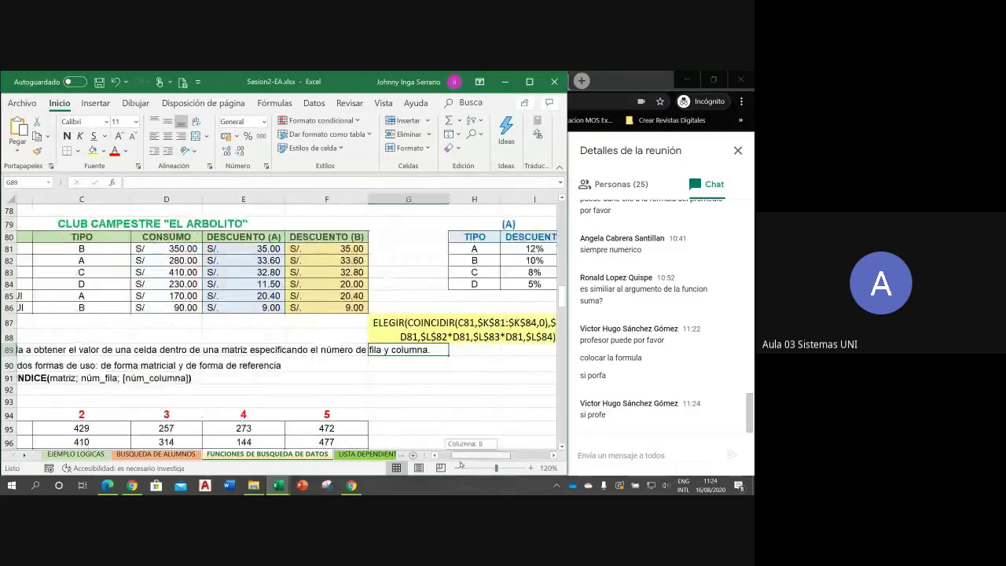
- Scroll to the 3) Función INDICE section's Ejemplo 1 matrix and its empty FILA, COLUMNA, RESULTADO cells
left_click_drag(471, 459, 449, 459)
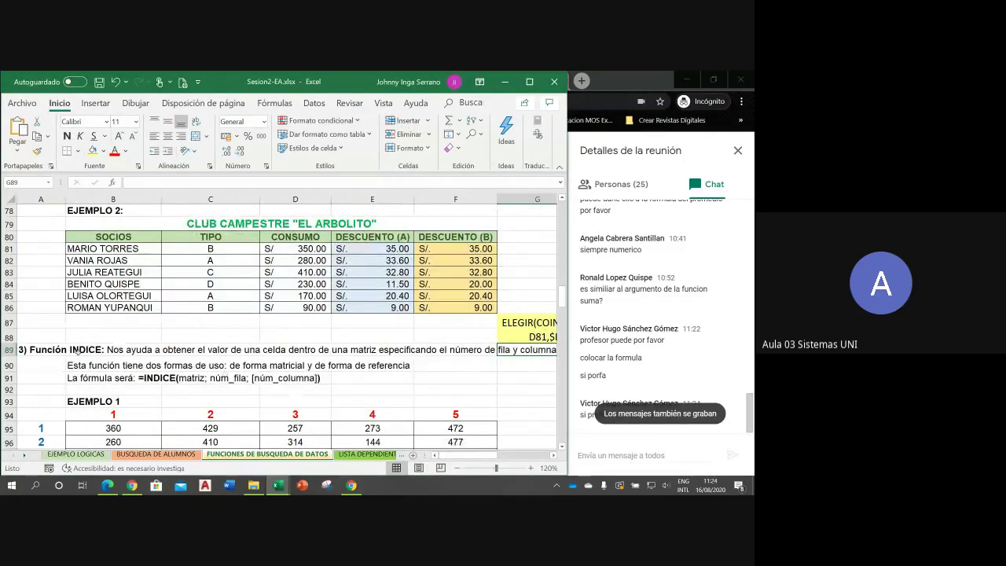
left_click(39, 351)
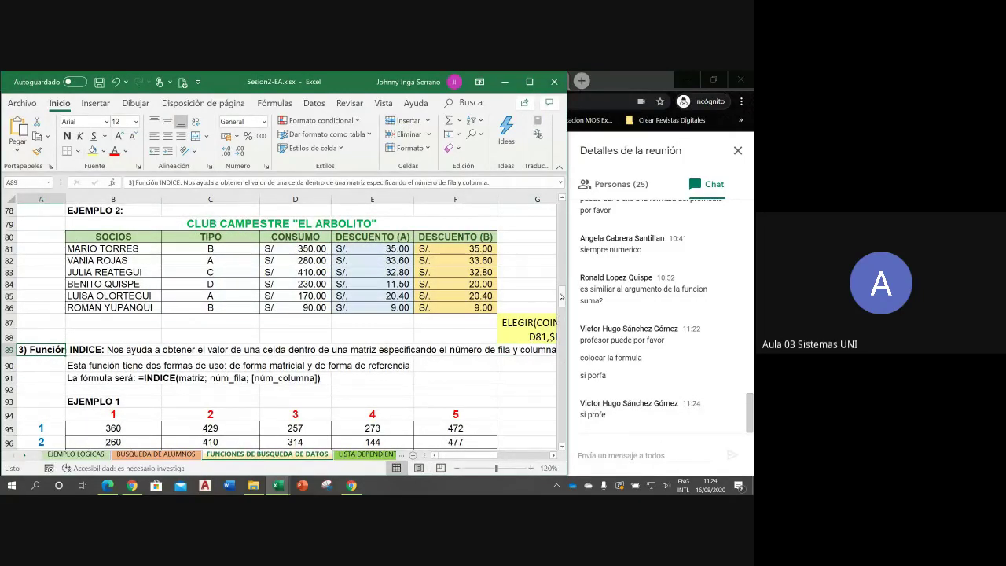
left_click_drag(561, 297, 566, 308)
scroll(566, 309, "down", 1)
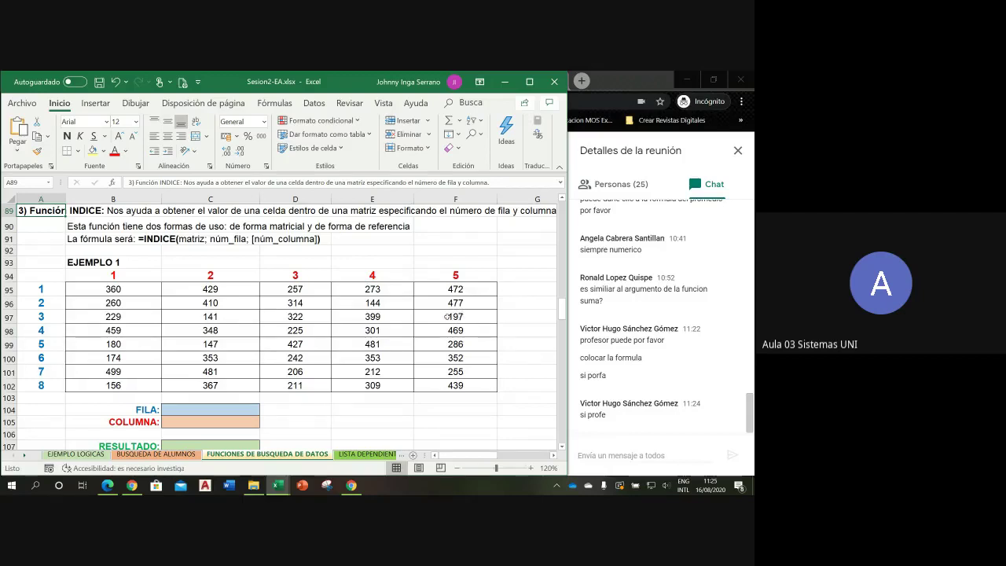
- Enter 3 as FILA in C104 and 5 as COLUMNA in C105
left_click(463, 316)
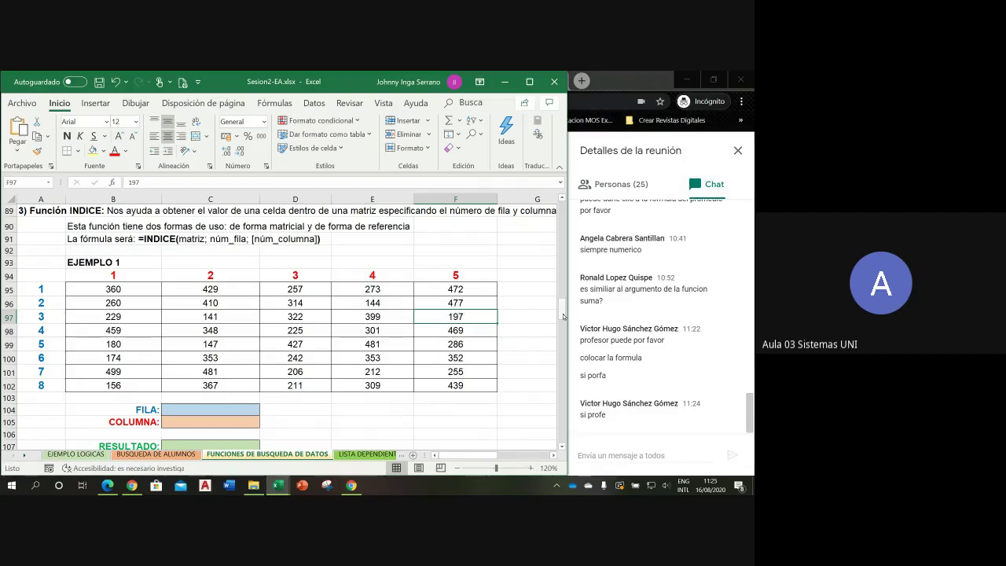
scroll(511, 318, "down", 1)
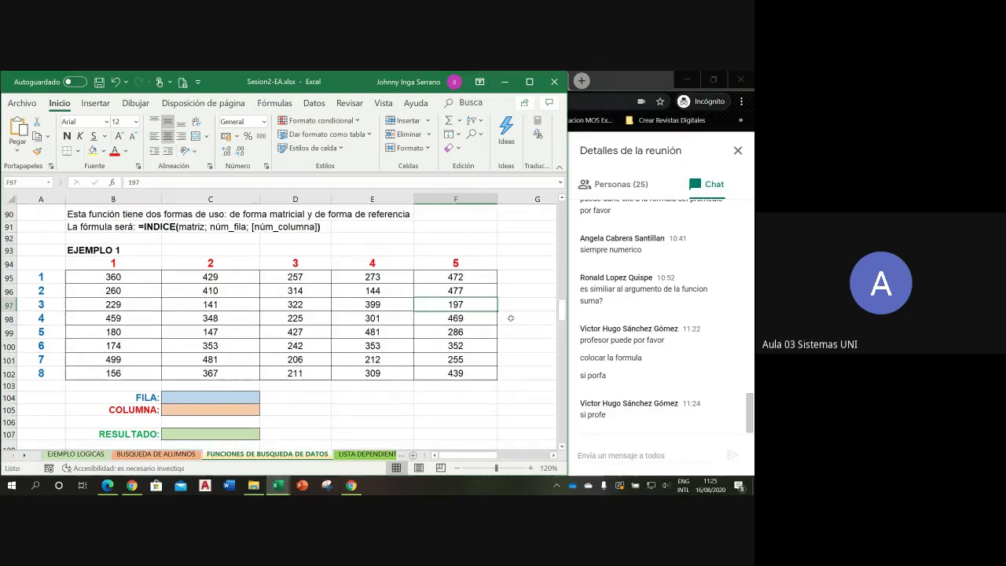
left_click(193, 400)
type("3")
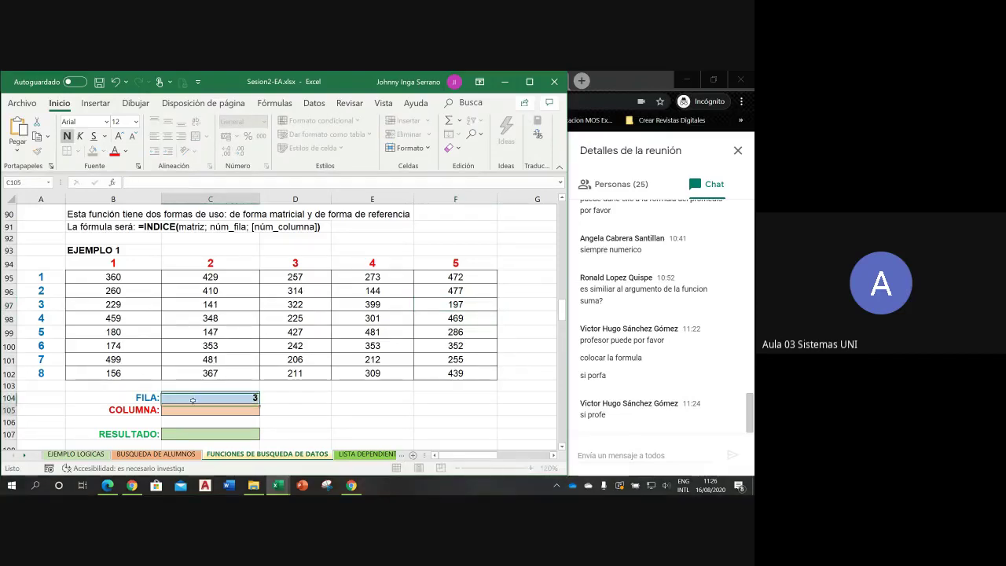
key("Return")
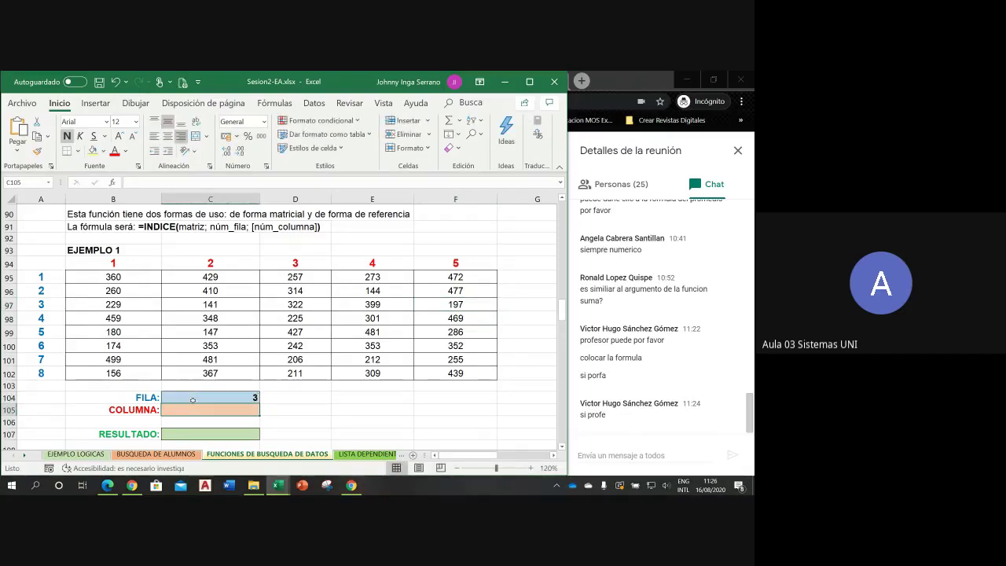
type("5")
key("Return")
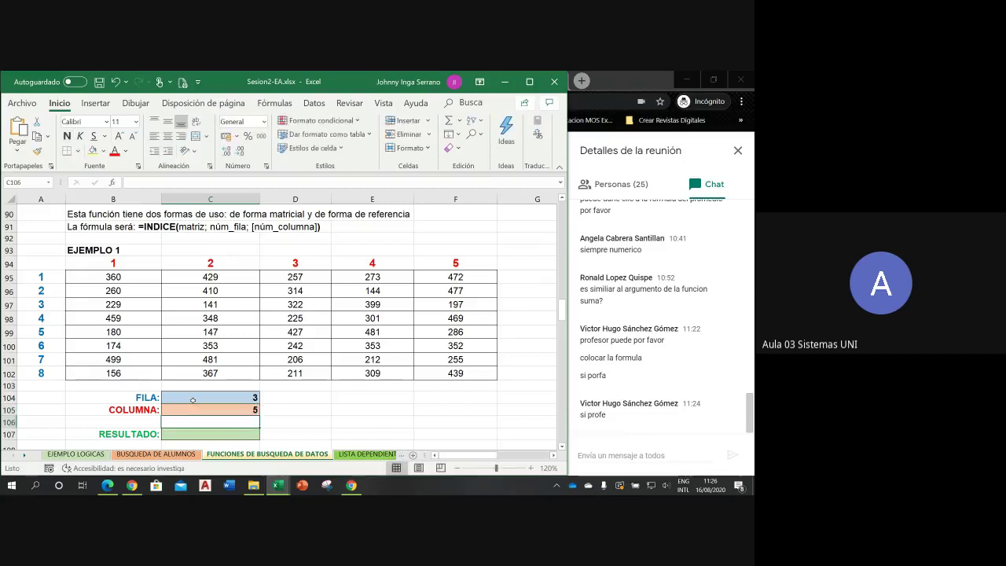
left_click_drag(192, 398, 196, 407)
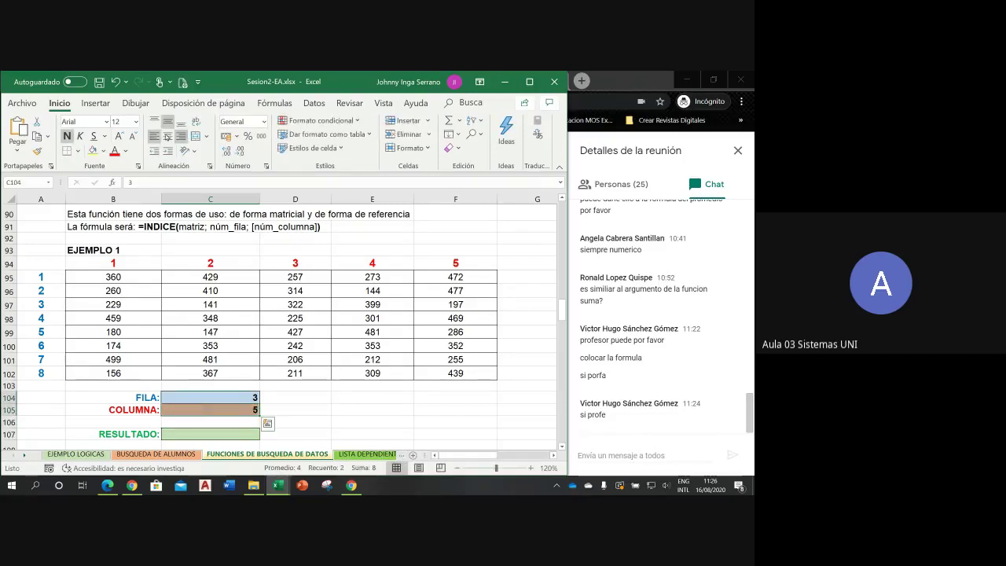
left_click(219, 433)
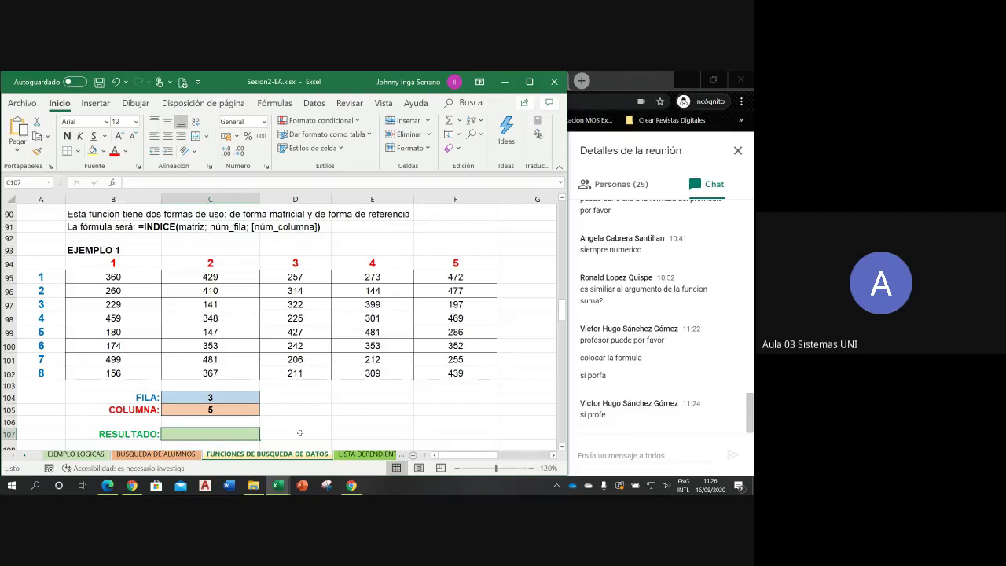
- In C107, preview INDICE's matriz argument form, cancel the Argumentos de función dialog, and retype =INDICE
type("=")
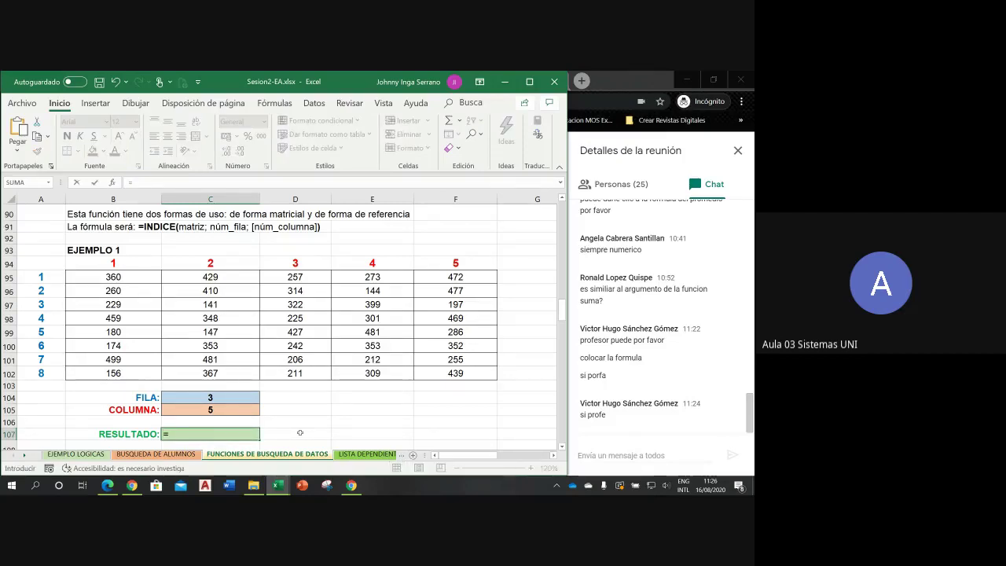
type("IN")
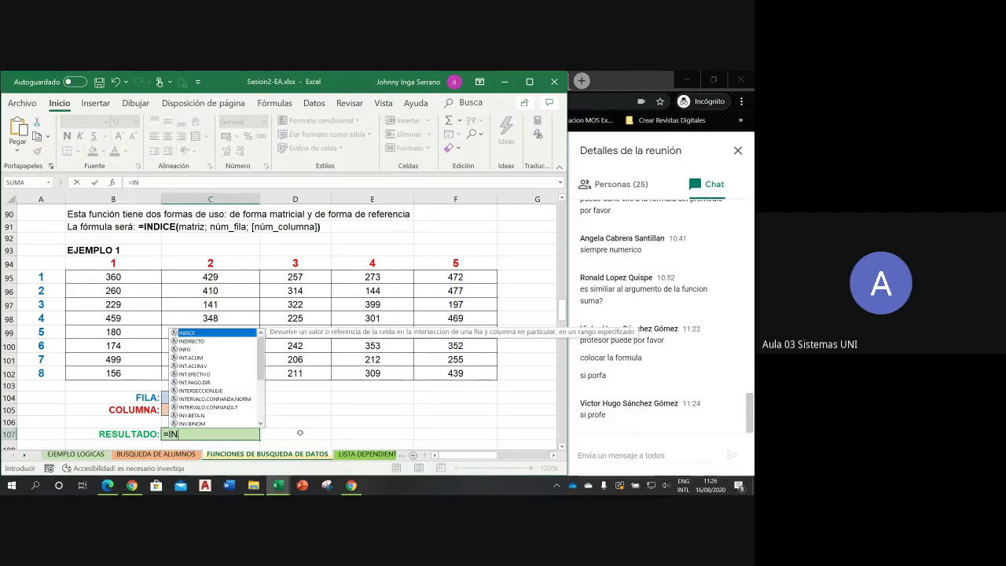
type("DI")
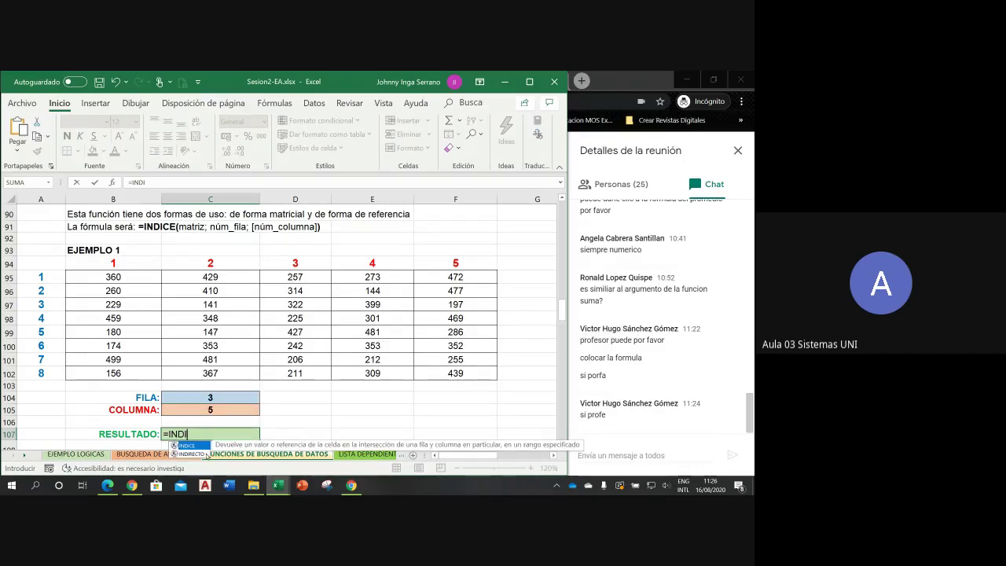
double_click(194, 445)
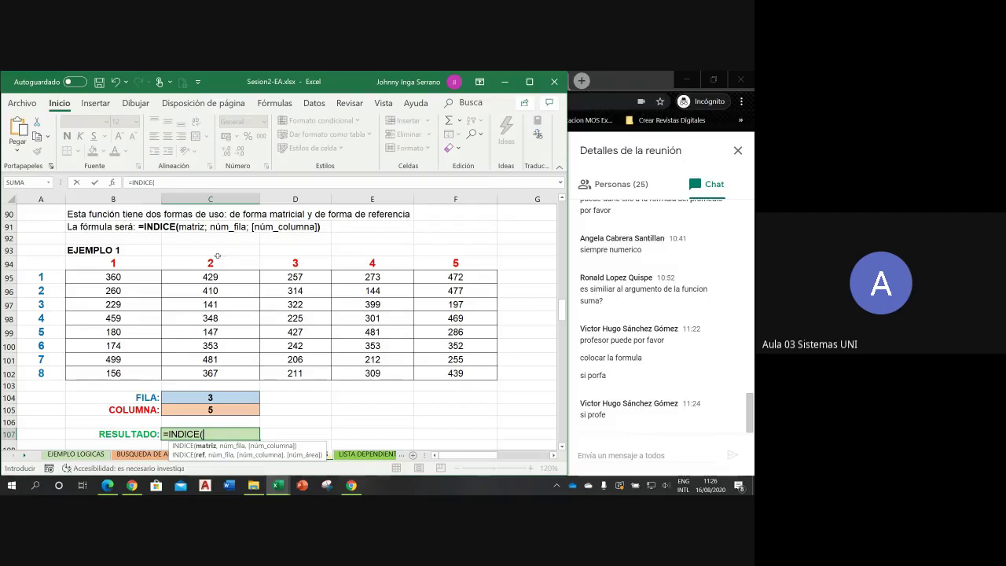
left_click(110, 183)
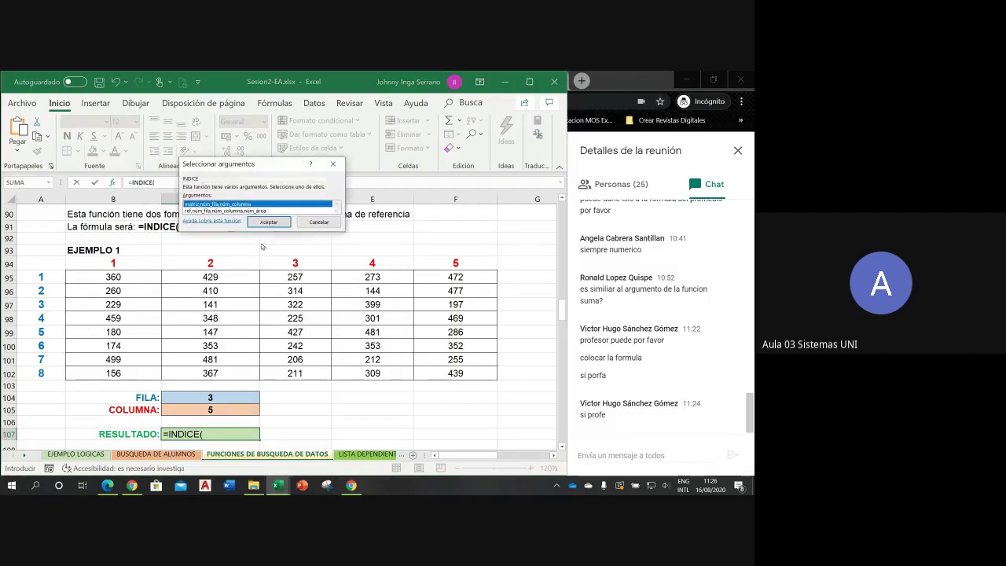
left_click_drag(266, 174, 448, 259)
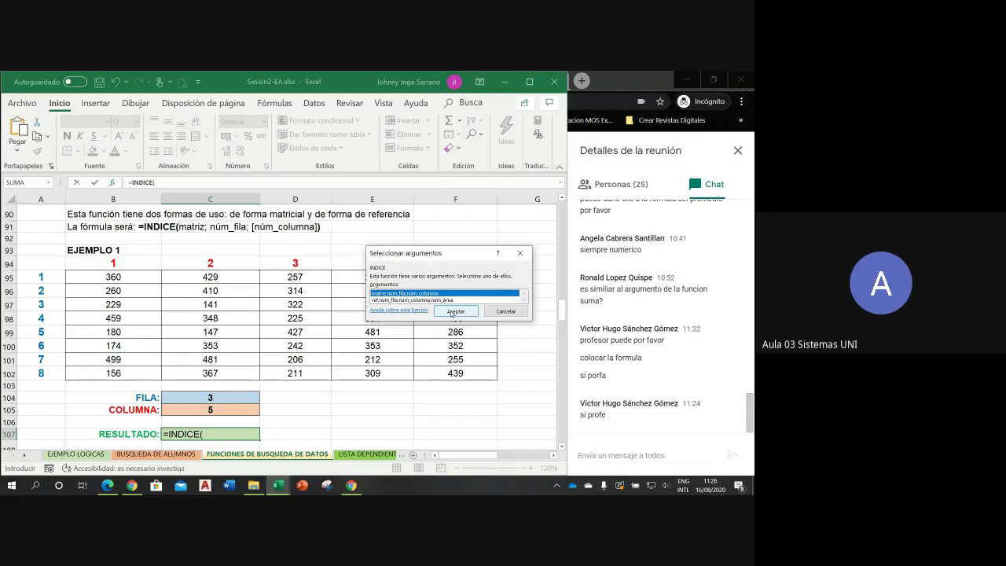
left_click(452, 314)
left_click_drag(231, 126, 460, 189)
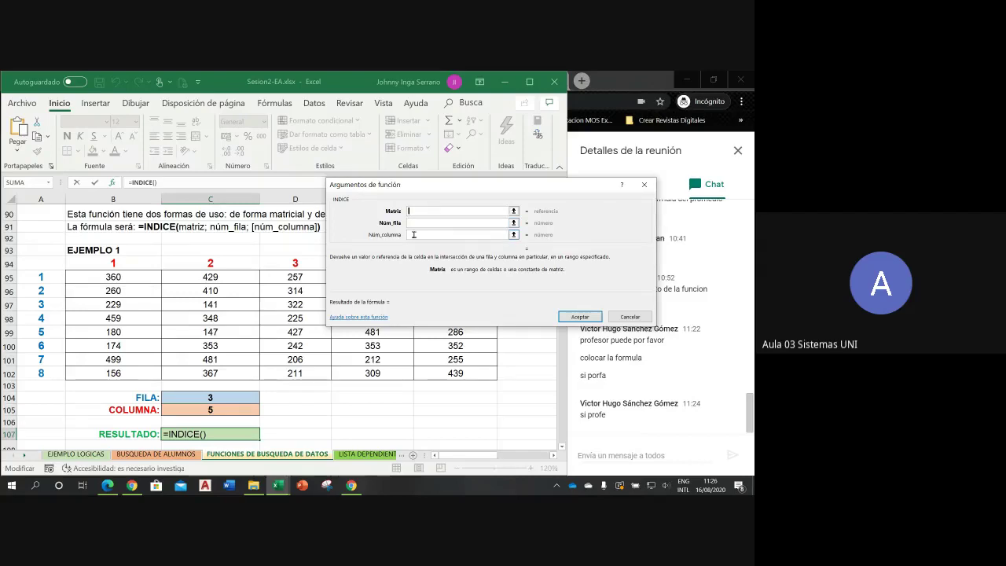
left_click(626, 317)
type("=")
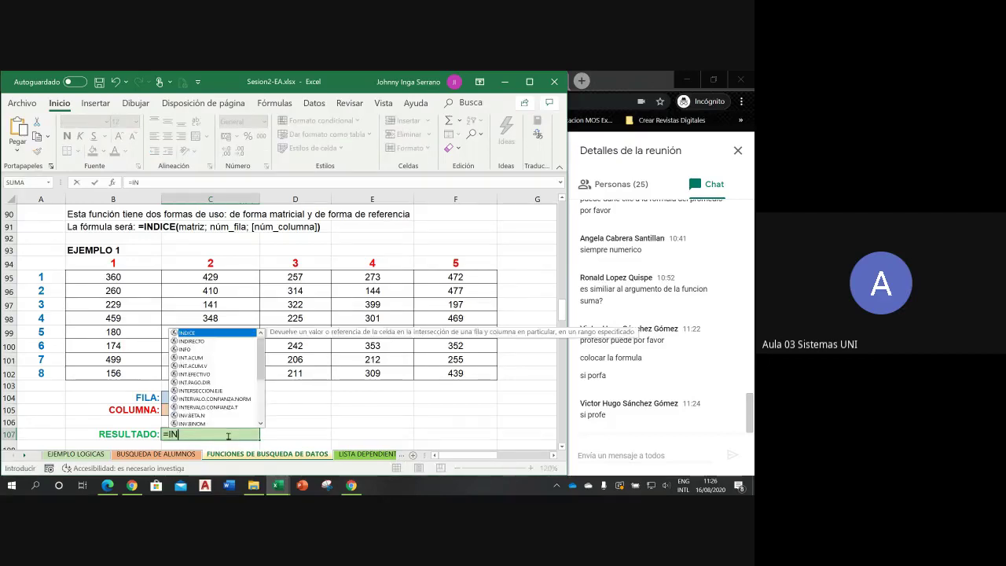
type("INDICE")
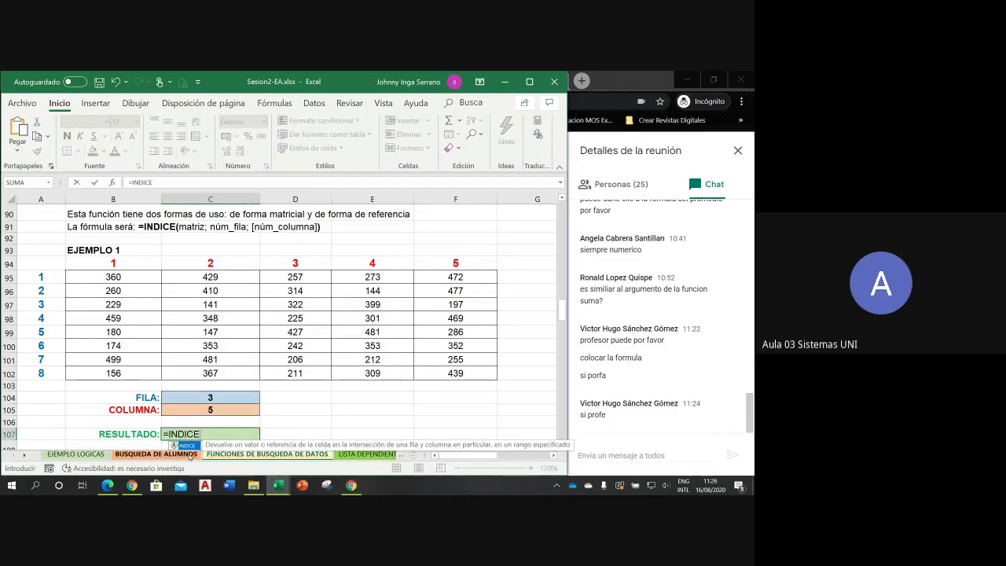
- Check the INDICE help page and the ref;núm_fila;núm_columna;núm_área form's arguments, then cancel the formula
left_click(228, 445)
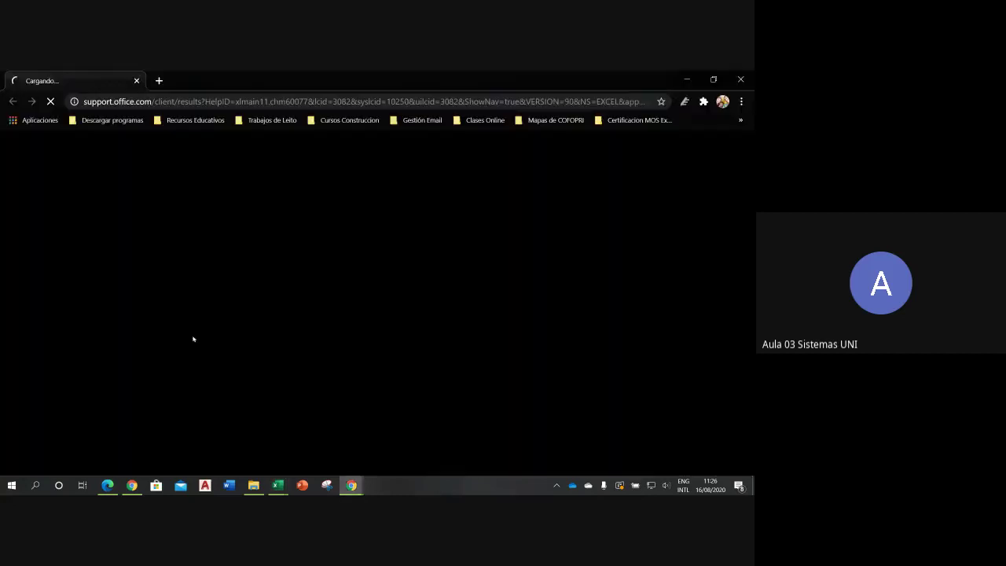
left_click(728, 78)
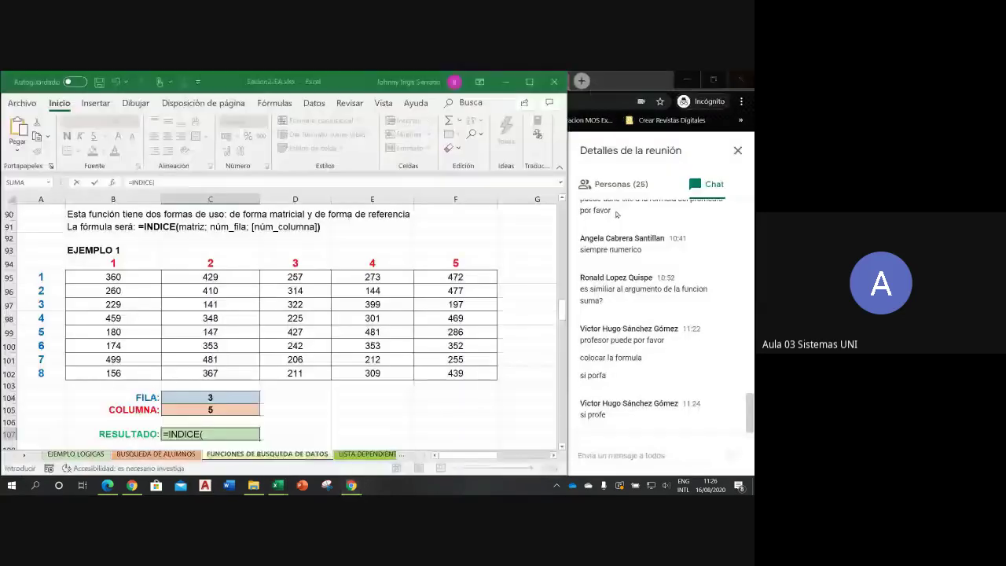
left_click(112, 182)
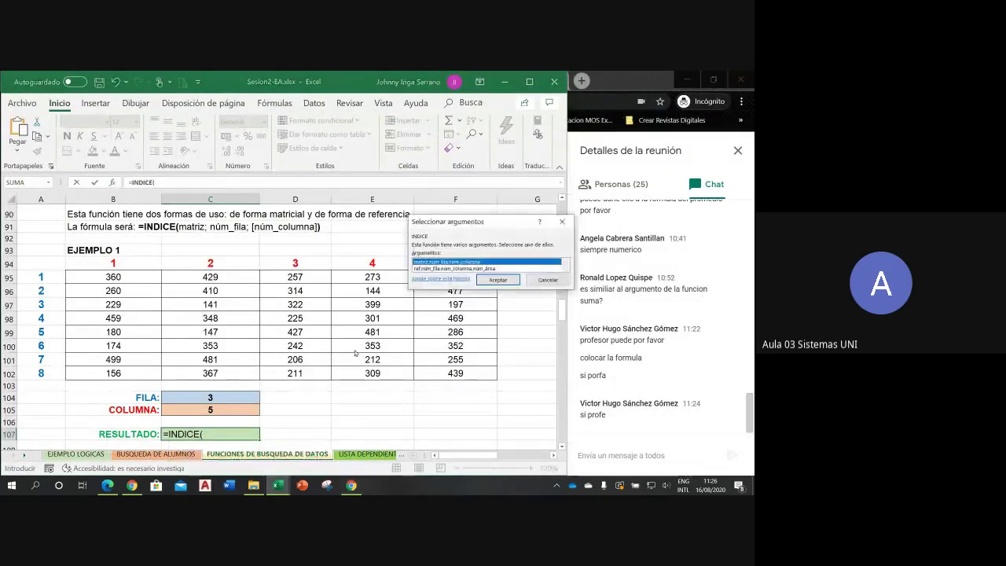
left_click(432, 269)
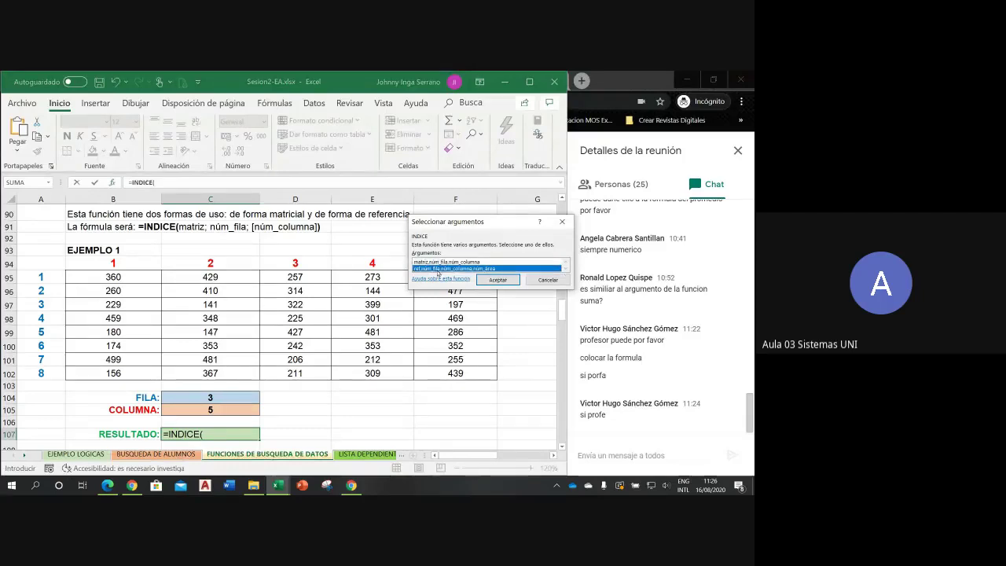
left_click(497, 280)
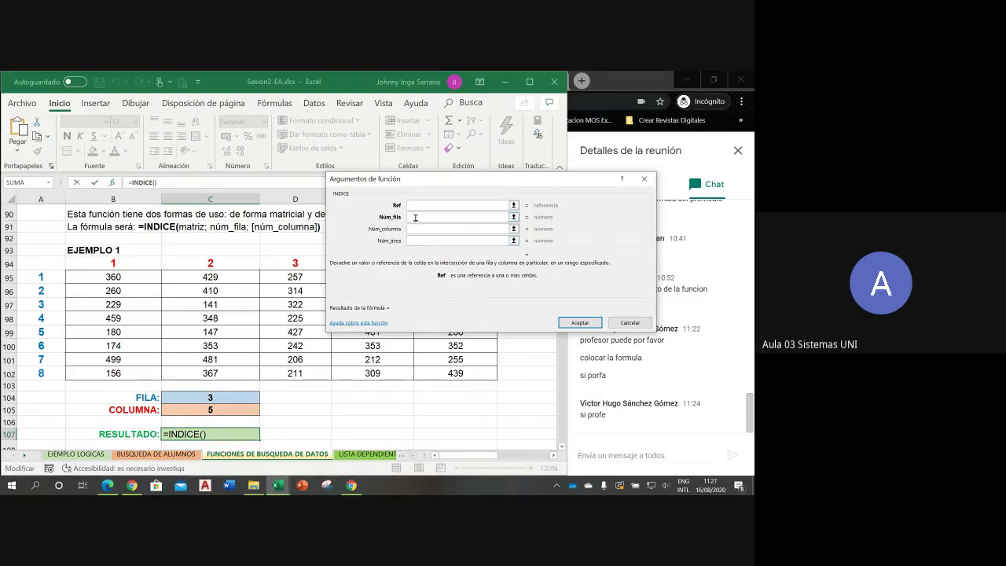
left_click(463, 240)
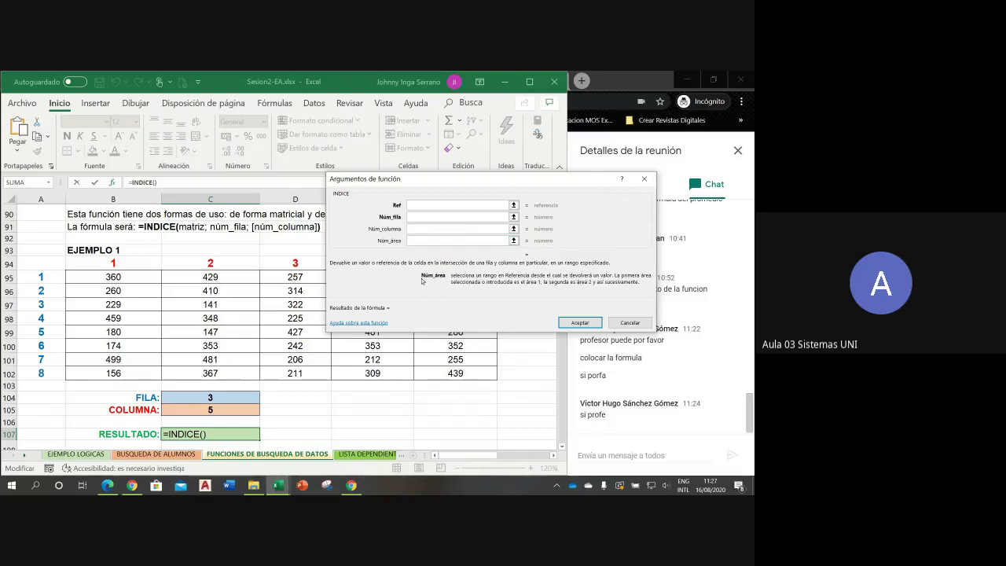
left_click(630, 322)
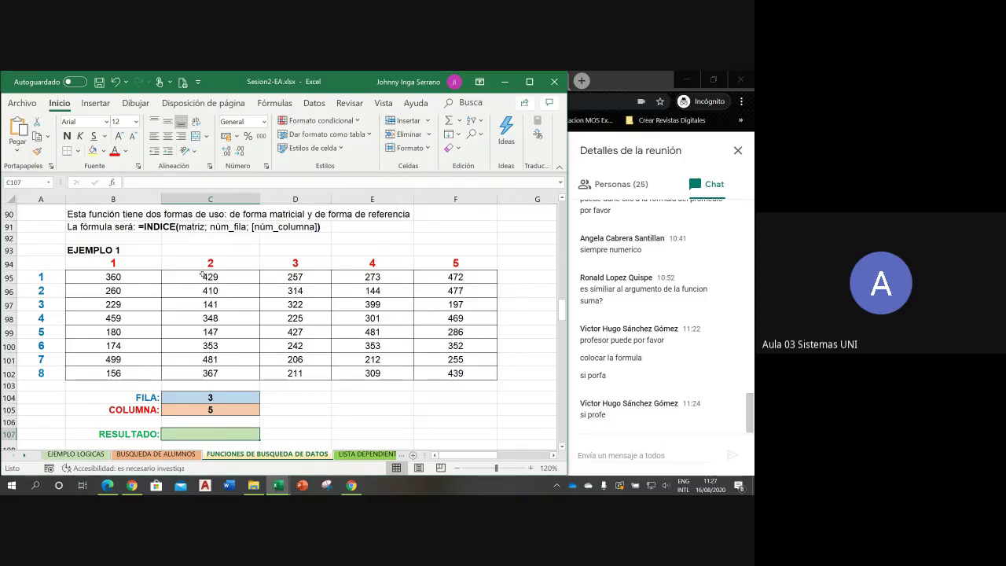
- Enter =INDICE(B95:F102,C104,C105) in C107 through Function Arguments, returning 197
type("=")
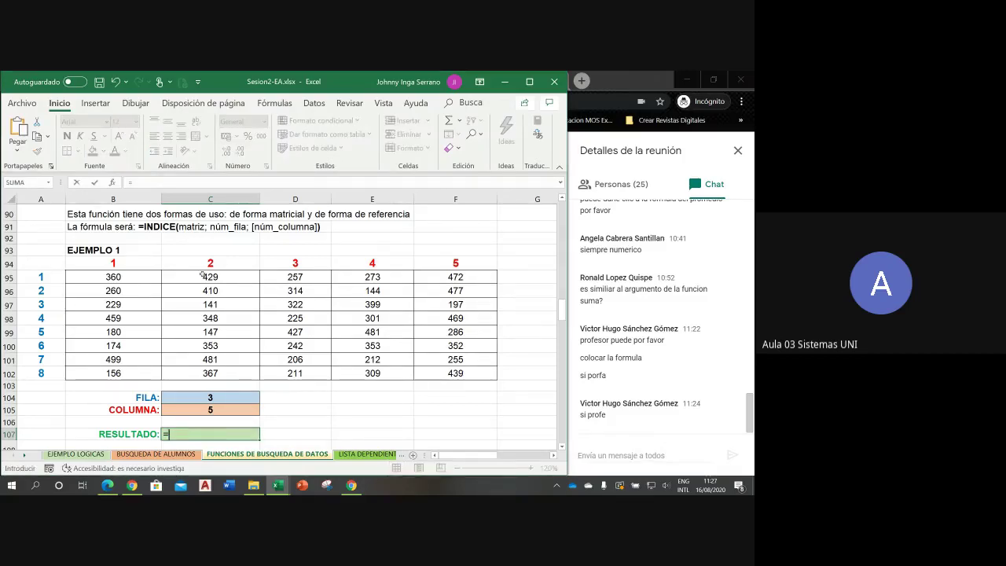
type("INDICE")
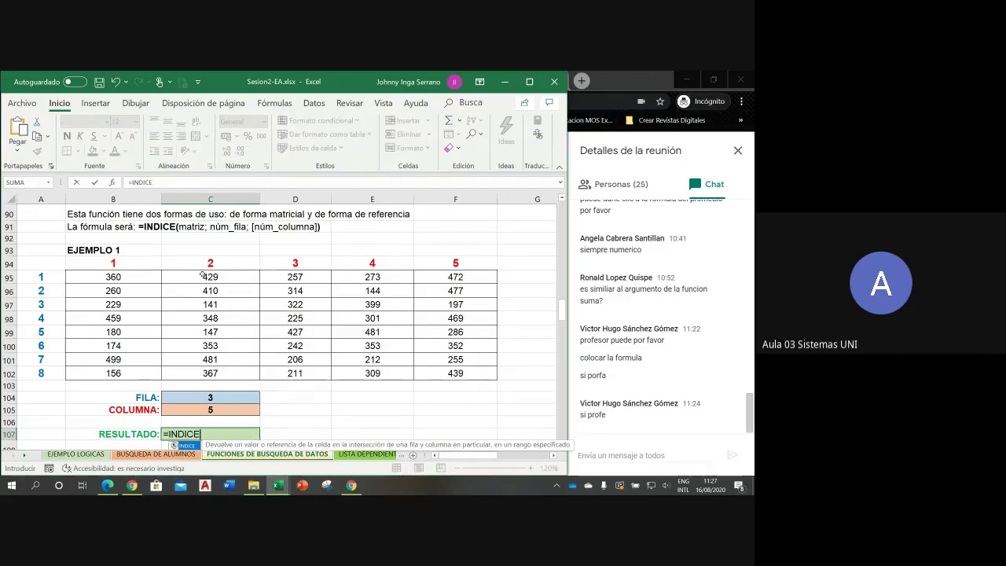
double_click(192, 446)
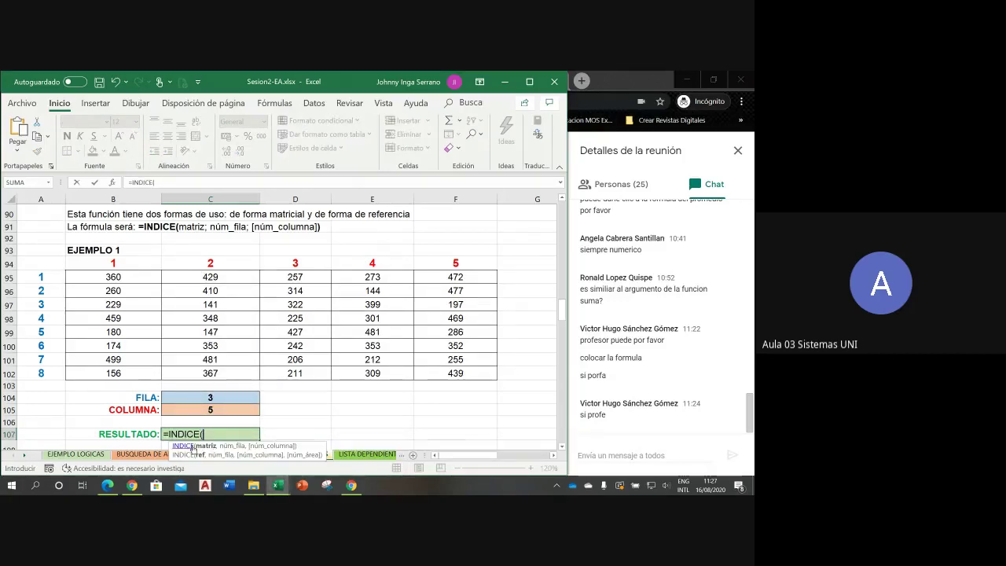
left_click(114, 182)
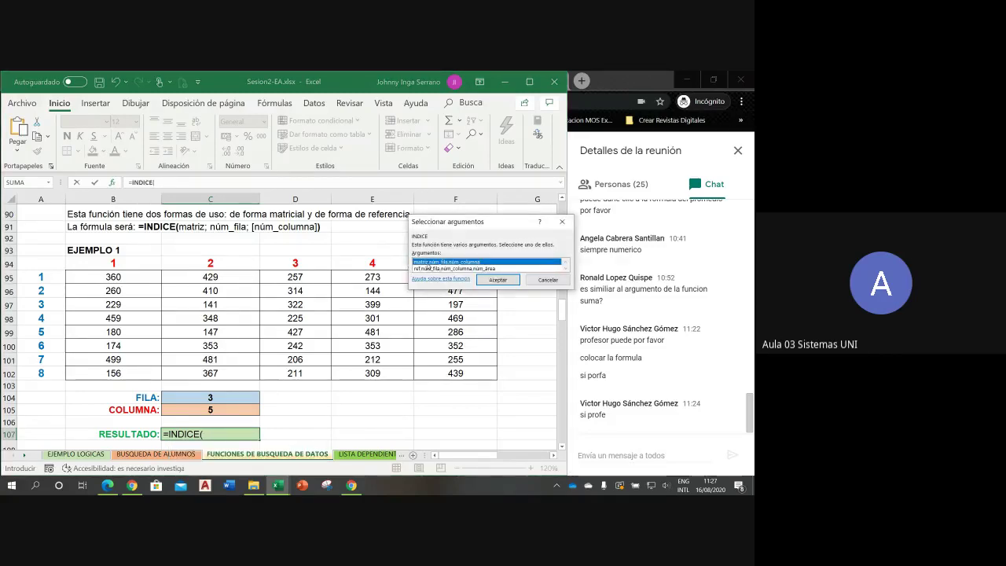
left_click(497, 280)
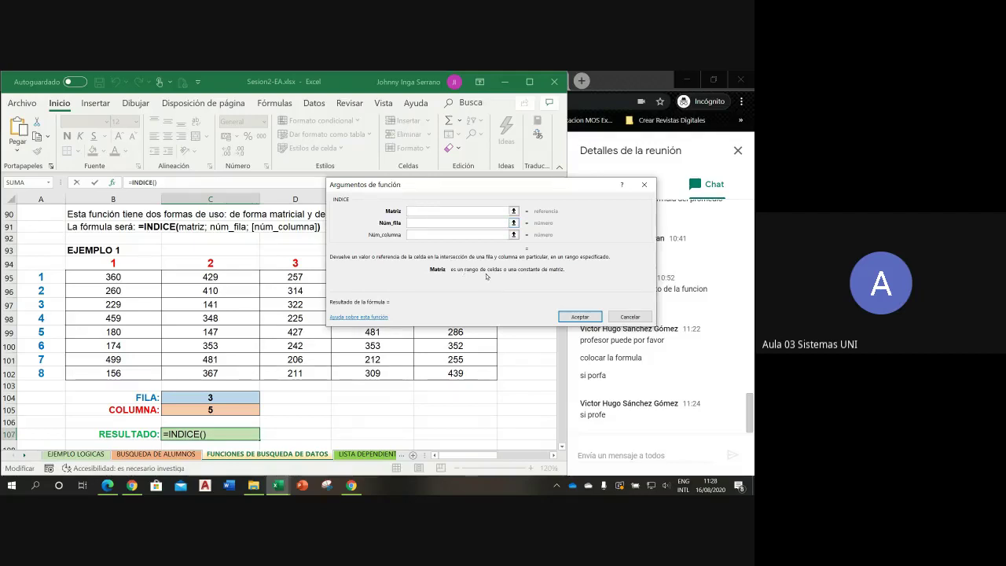
left_click(132, 280)
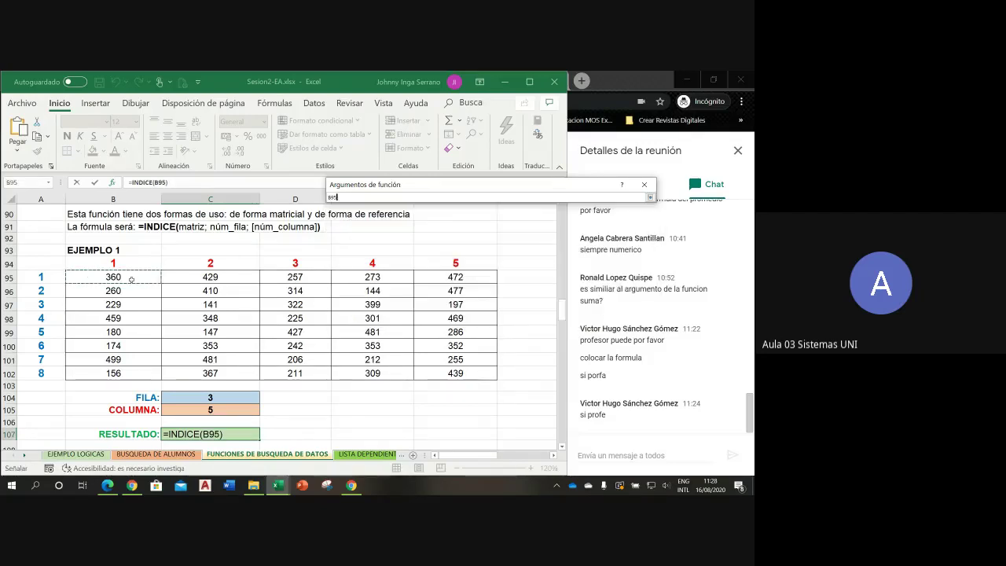
left_click_drag(131, 280, 451, 370)
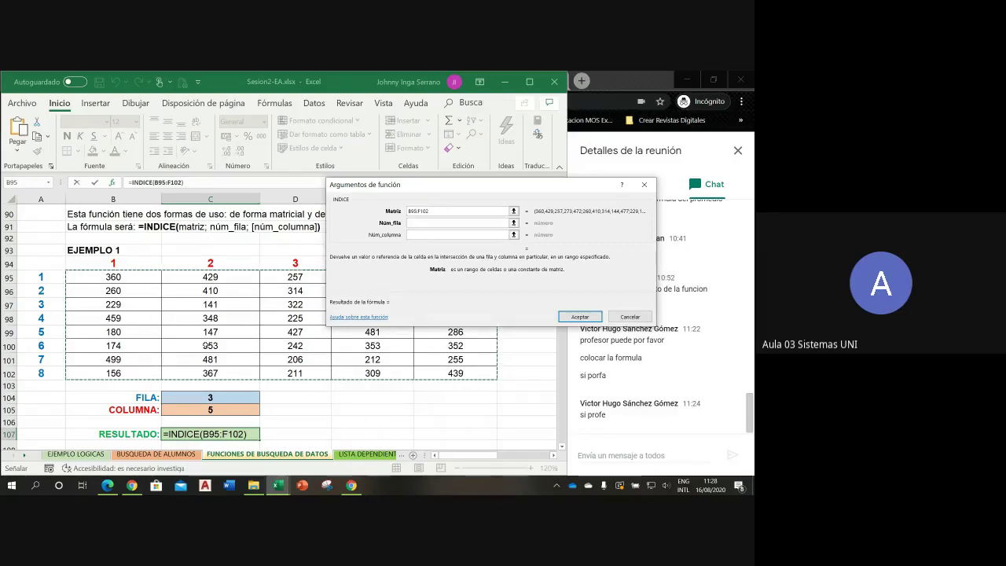
left_click(417, 223)
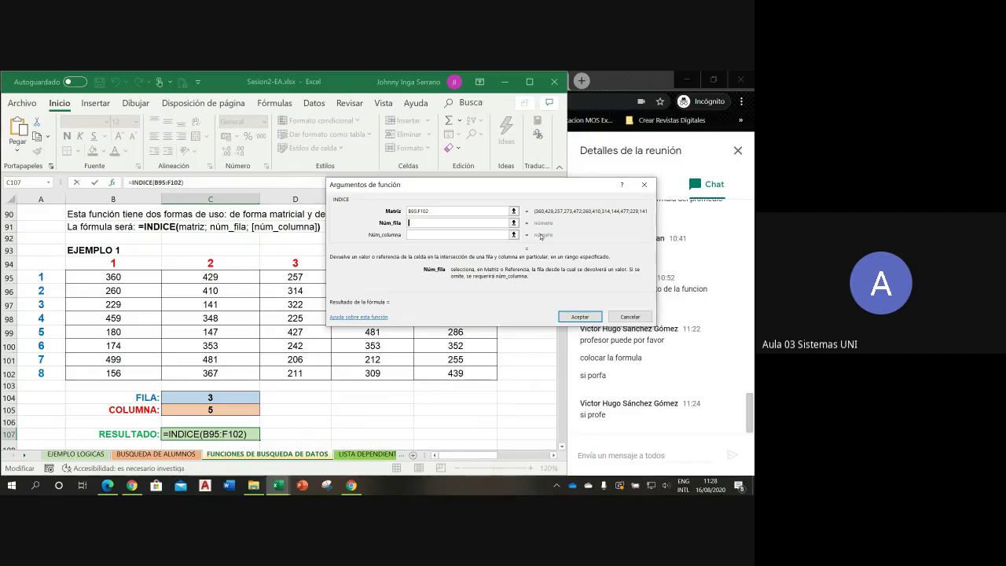
left_click(213, 401)
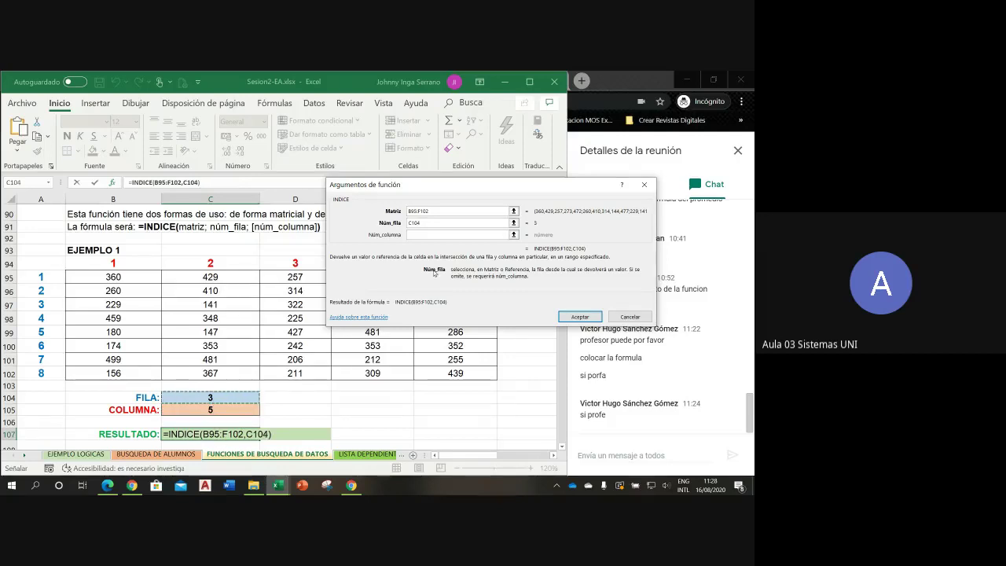
left_click(427, 234)
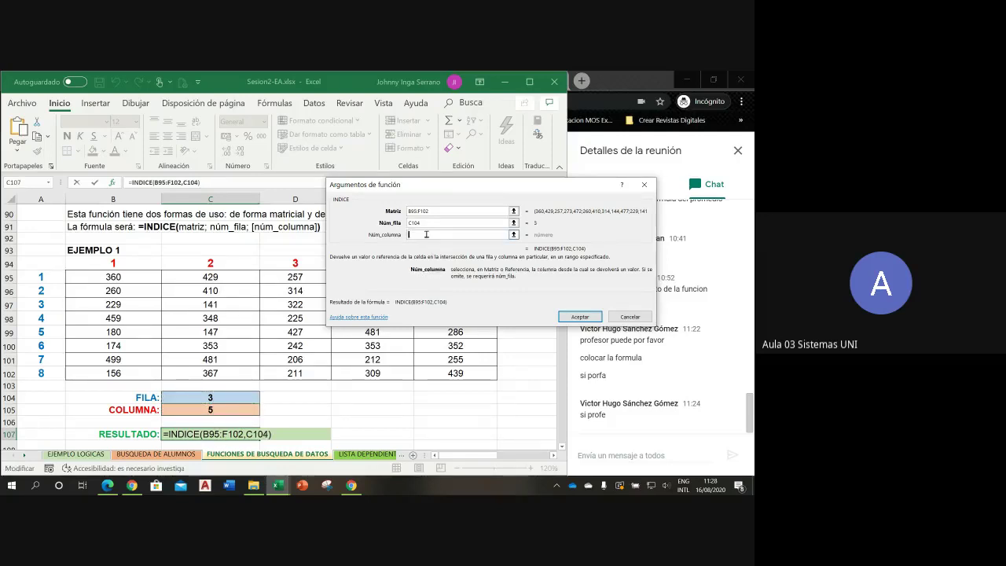
left_click(207, 409)
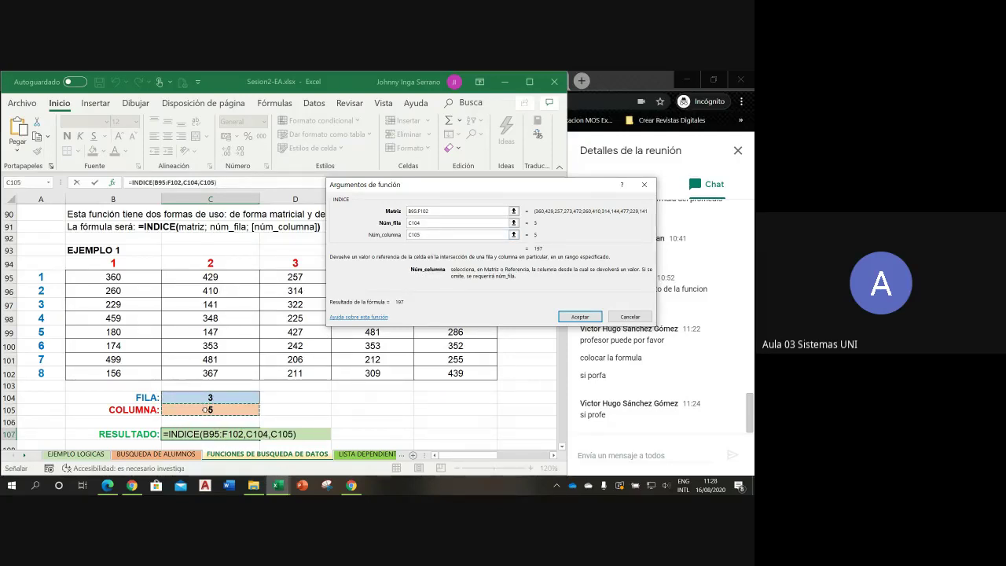
left_click(577, 316)
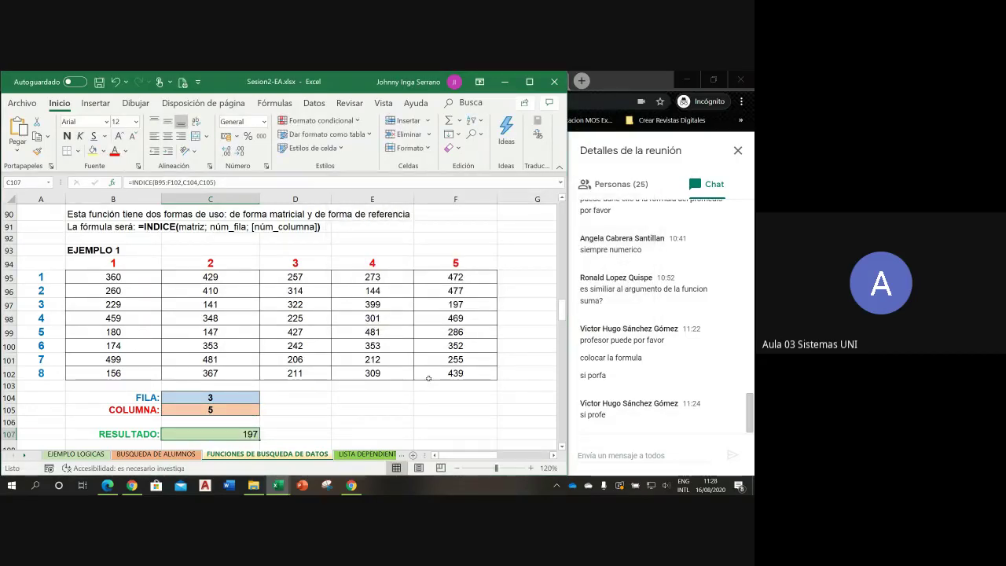
- Center the 197 result, then change FILA to 6 and COLUMNA to 2, giving 353
left_click(168, 135)
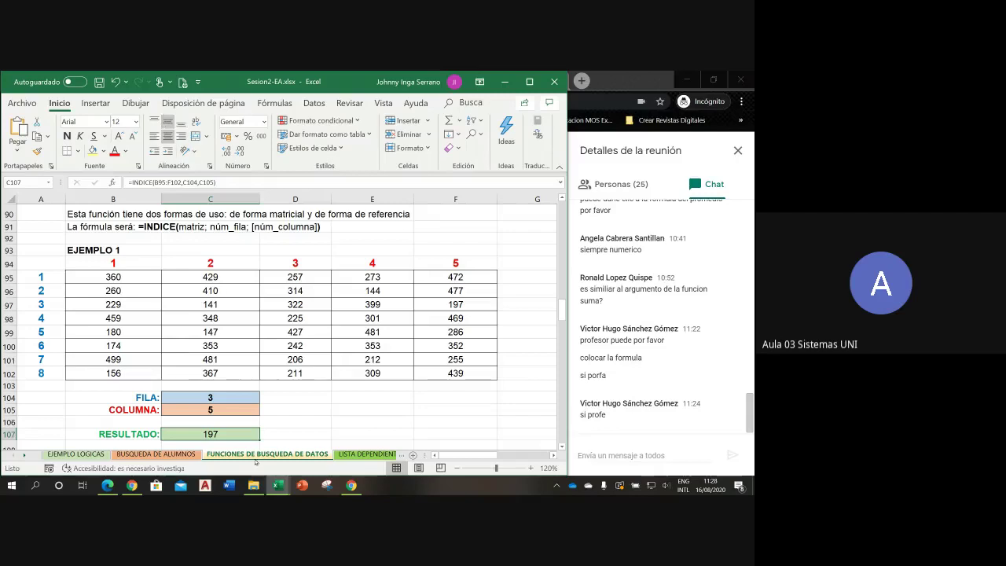
left_click(459, 304)
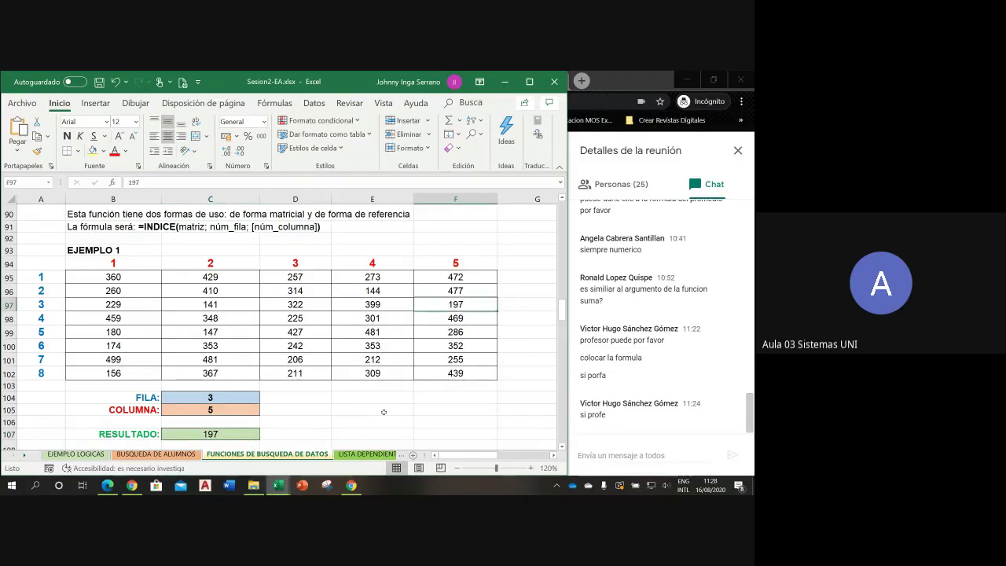
left_click(210, 397)
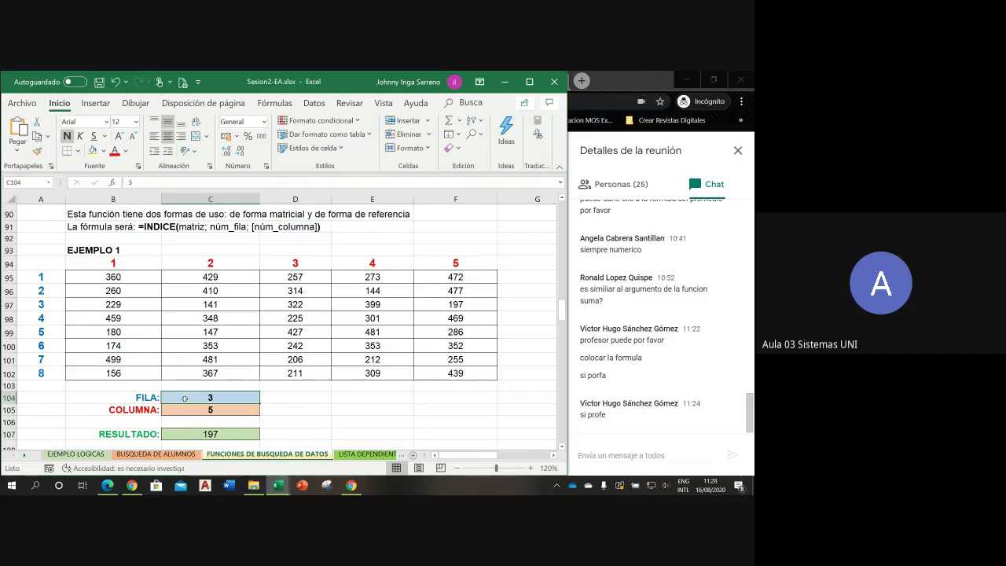
type("6")
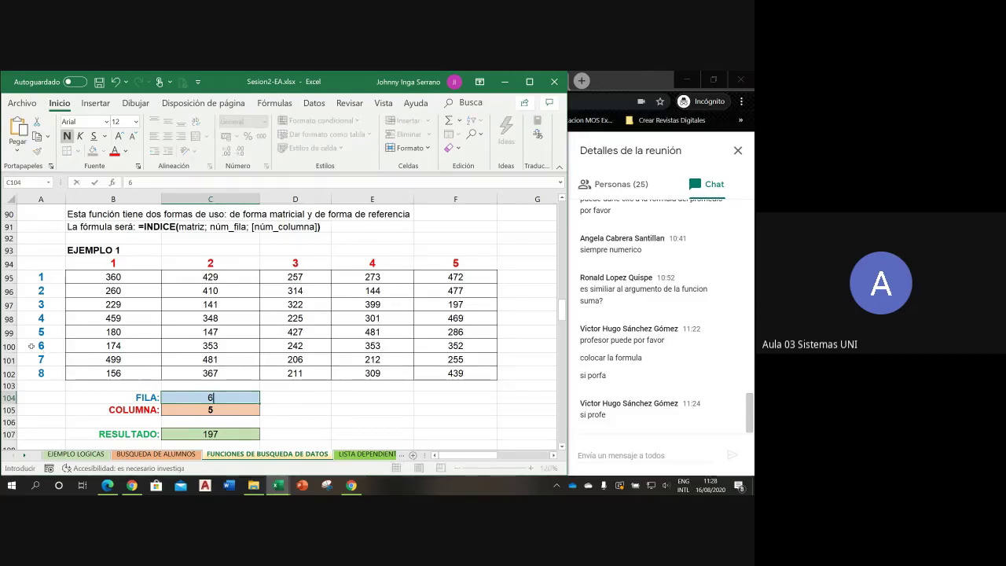
key("Return")
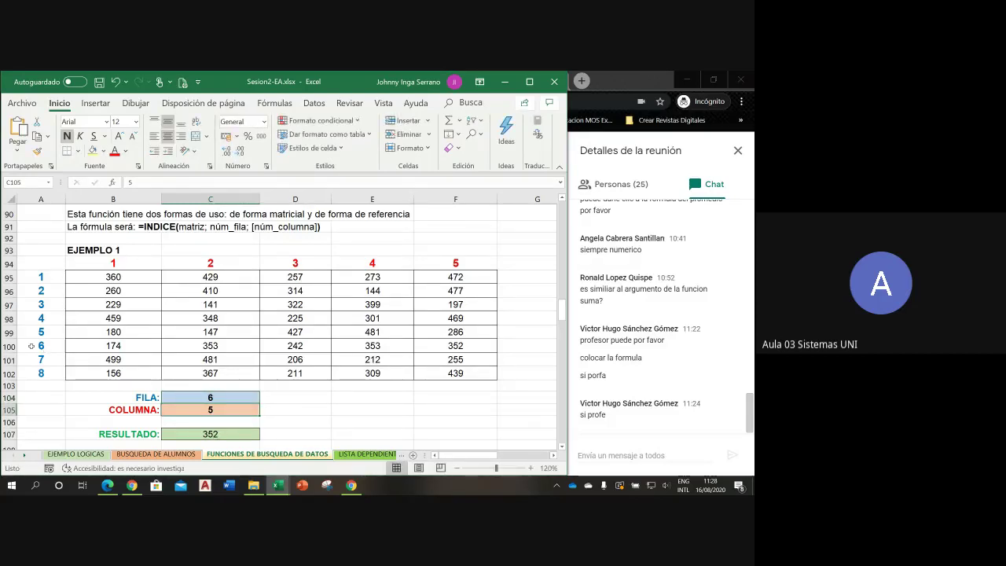
type("2")
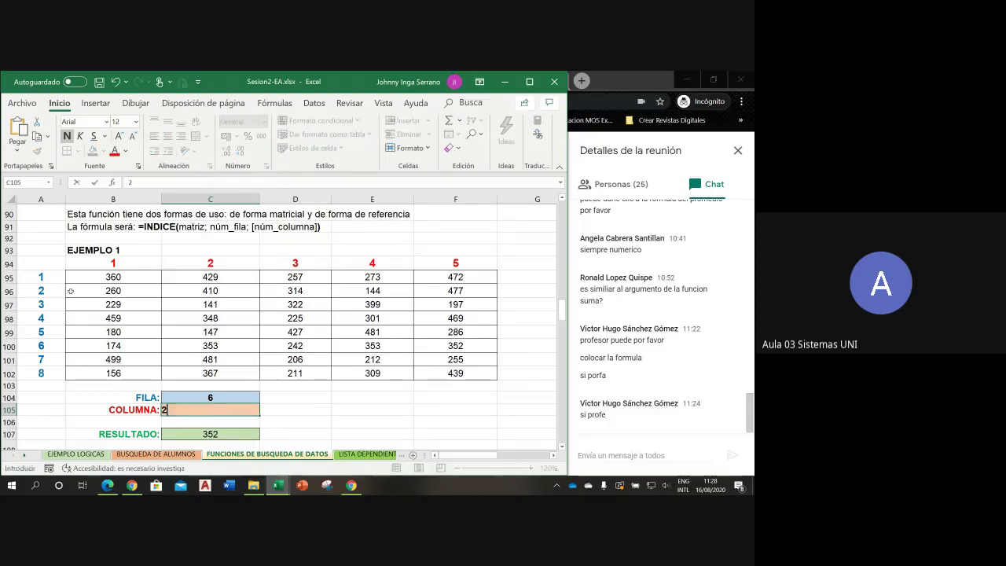
key("Return")
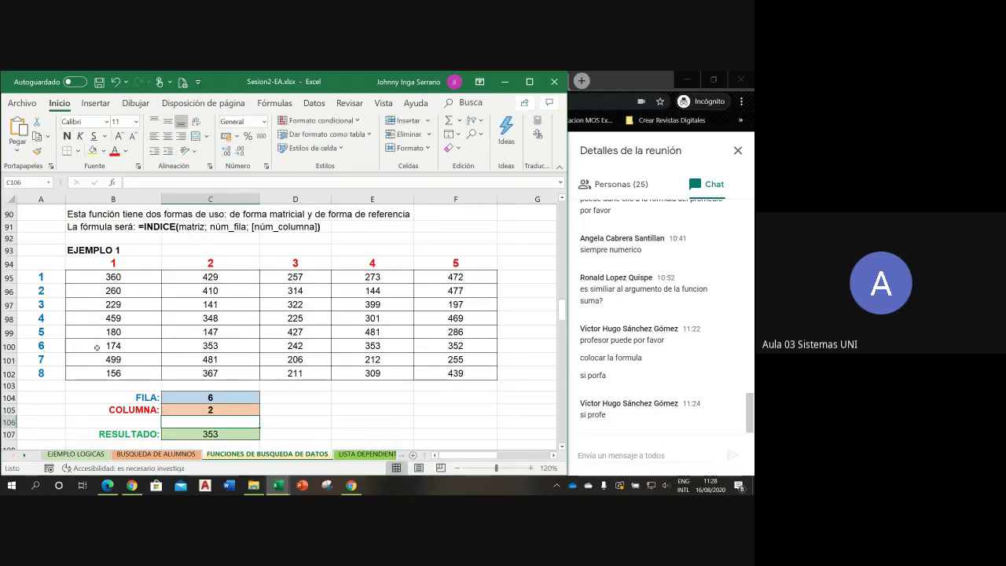
left_click(198, 348)
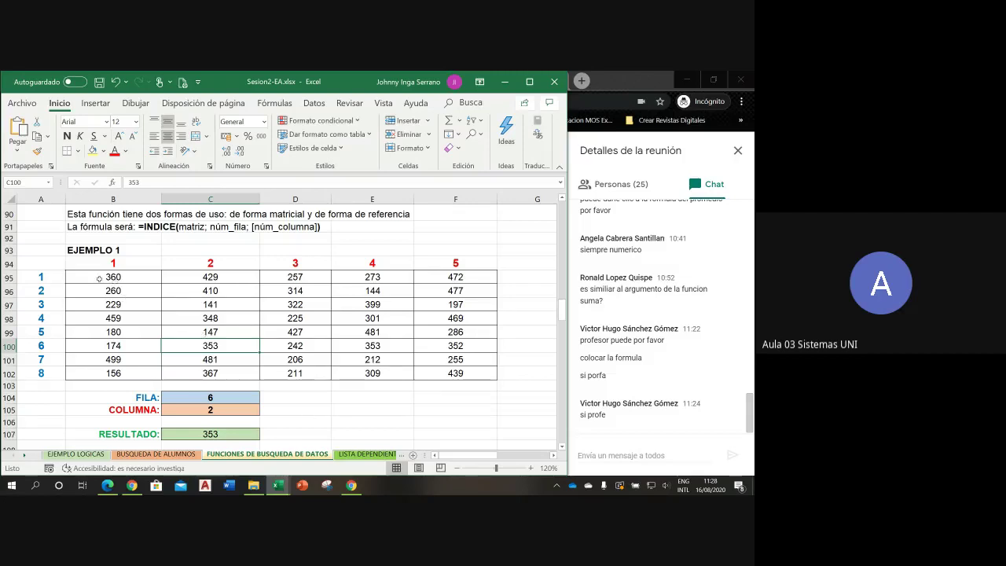
mouse_move(98, 276)
left_mouse_down()
mouse_move(221, 290)
mouse_move(436, 372)
left_mouse_up()
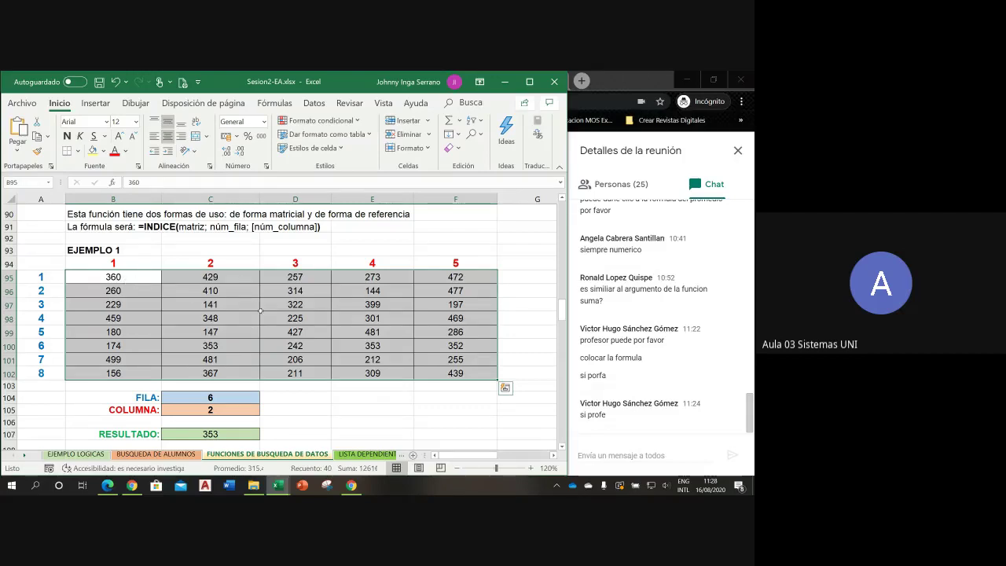
left_click_drag(123, 263, 436, 372)
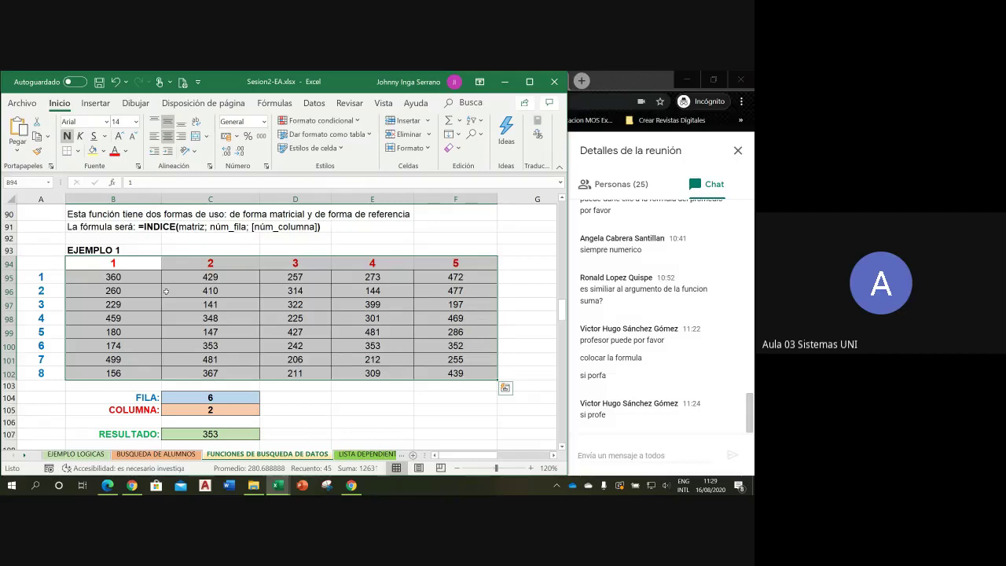
left_click_drag(142, 278, 408, 341)
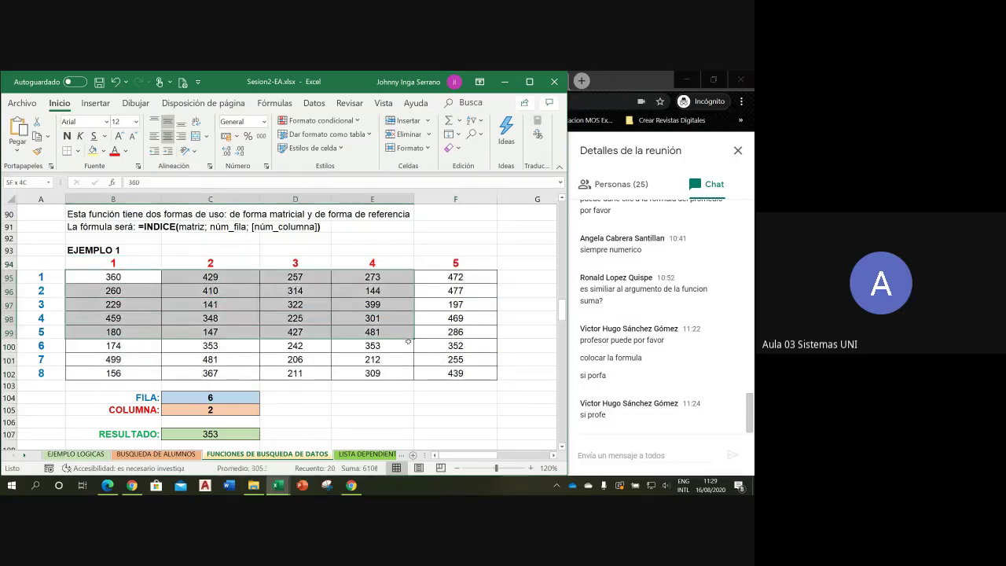
left_click_drag(407, 341, 452, 371)
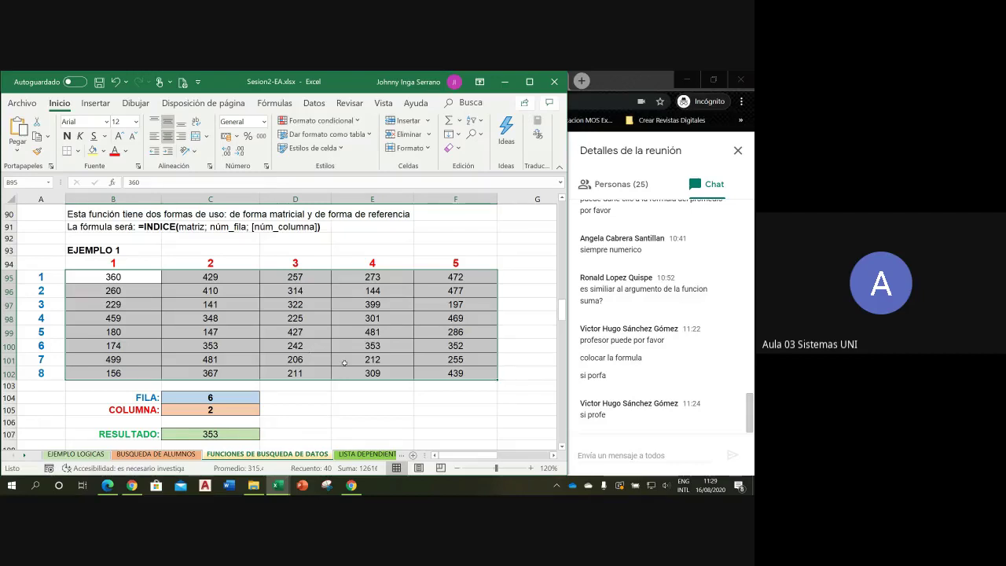
left_click(344, 363)
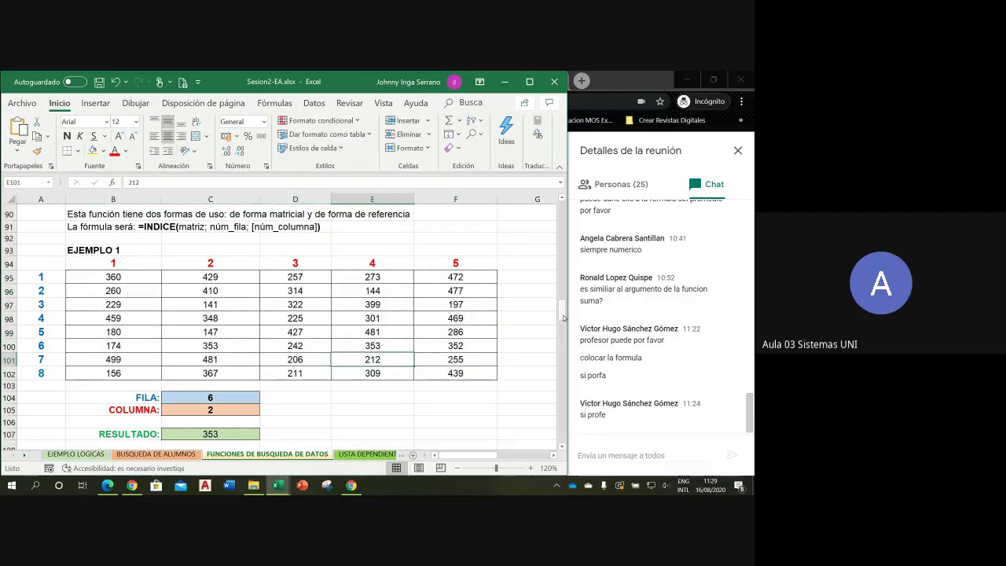
- Widen the Excel window and scroll to row 108 to show the Ejemplo 2 weekly August–December table
scroll(563, 317, "up", 1)
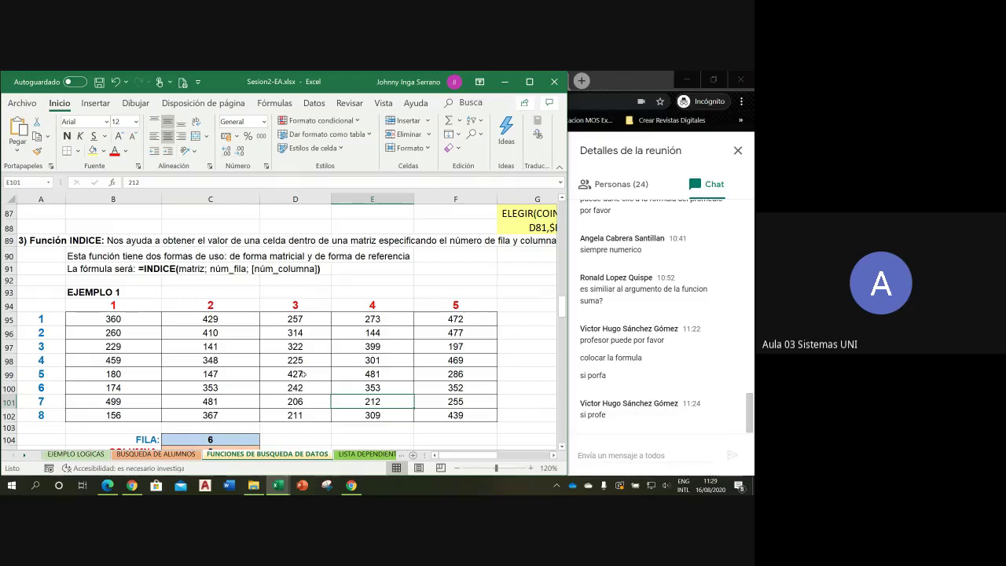
left_click_drag(573, 355, 600, 359)
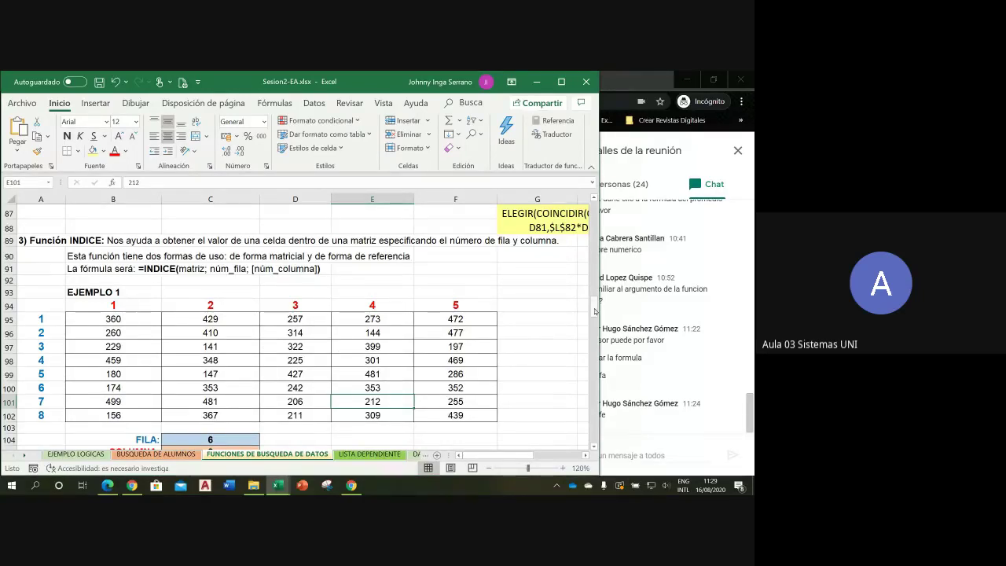
left_click_drag(595, 312, 597, 336)
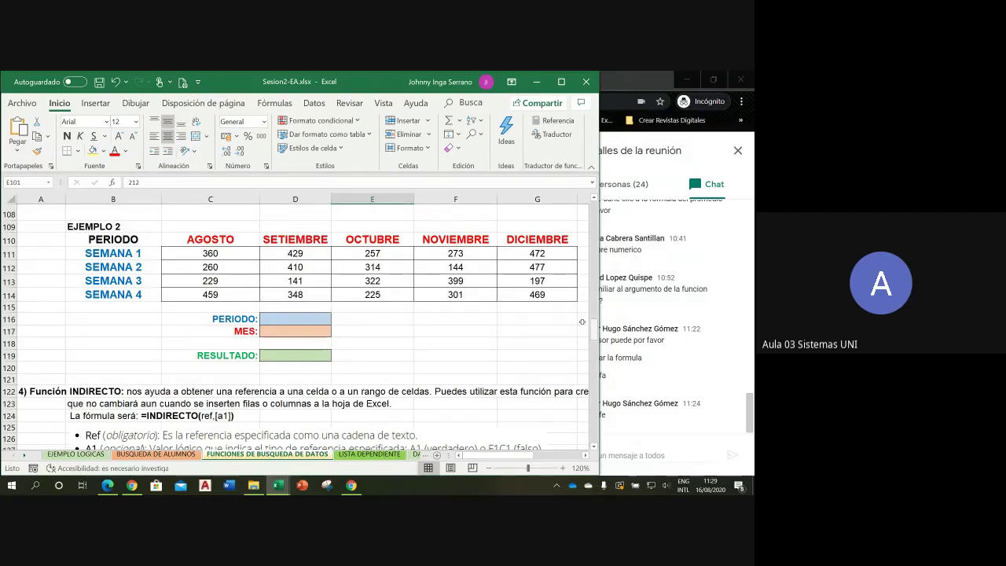
- Enter SEMANA 2 in PERIODO (D116) and OCTUBRE in MES (D117)
left_click(295, 319)
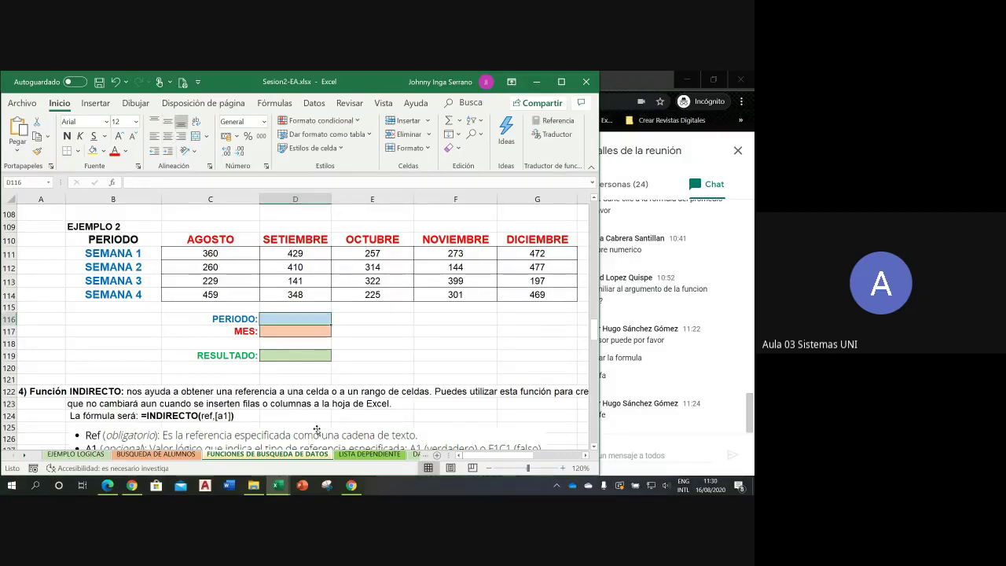
type("SE")
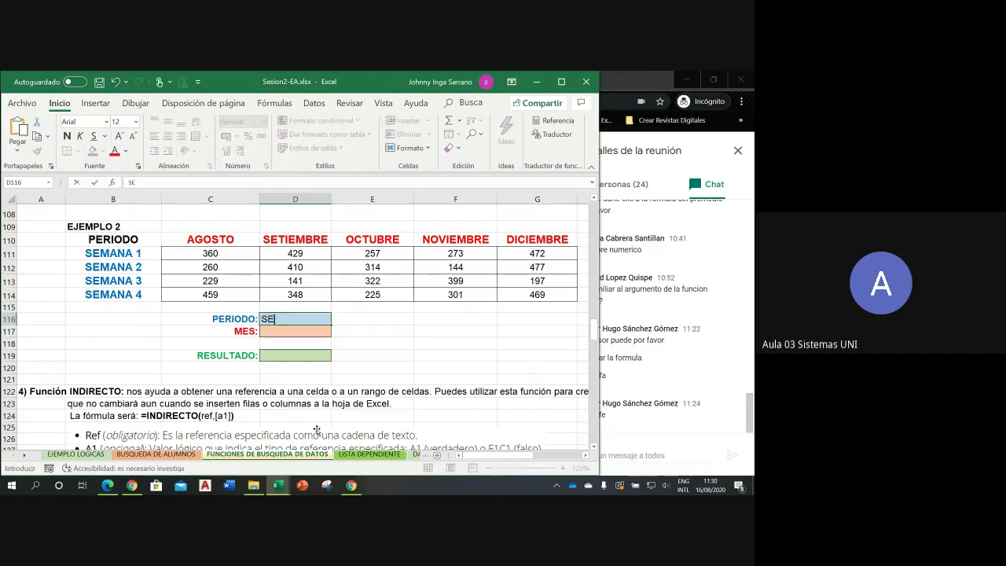
type("MANA")
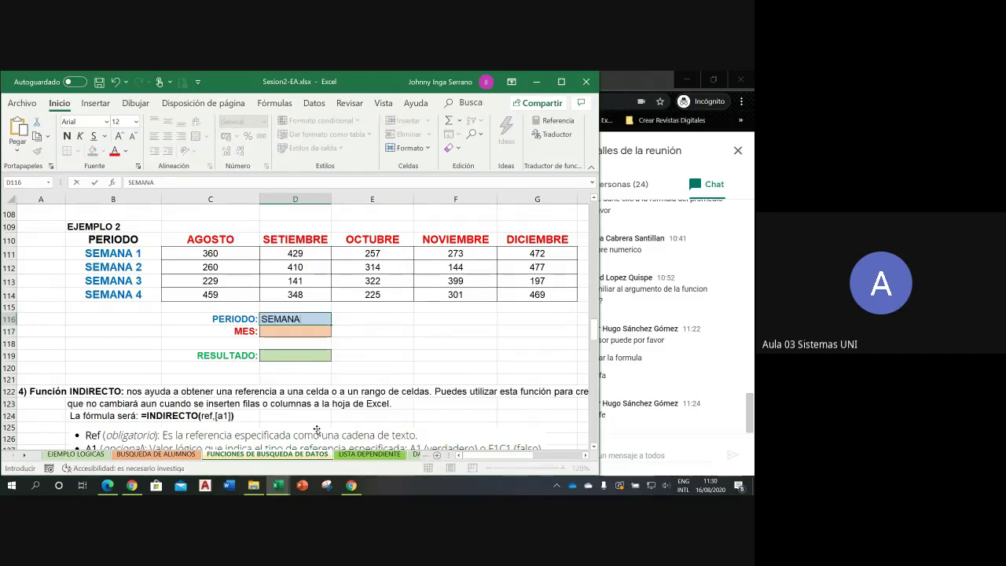
type(" 2")
key("Return")
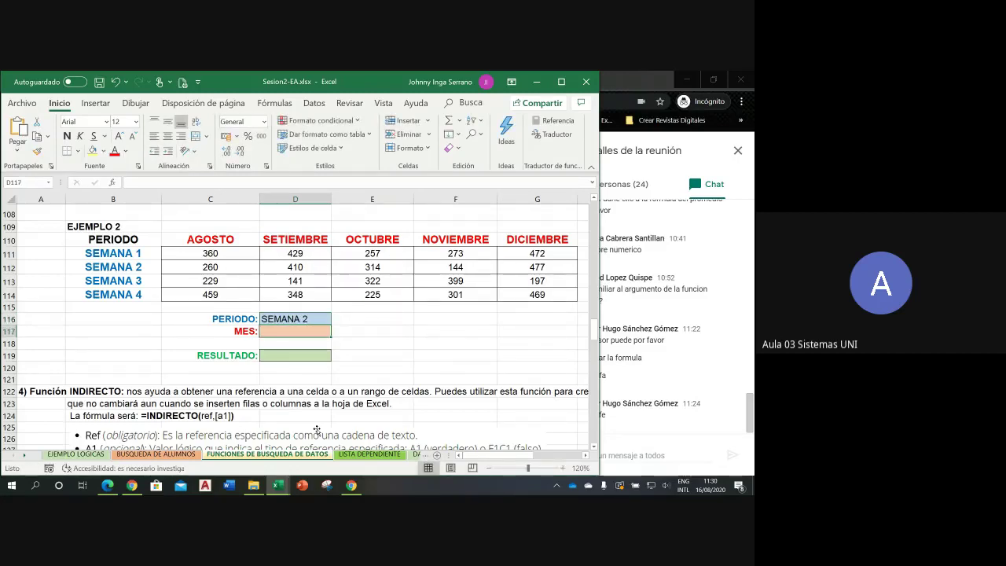
type("OCTUBR")
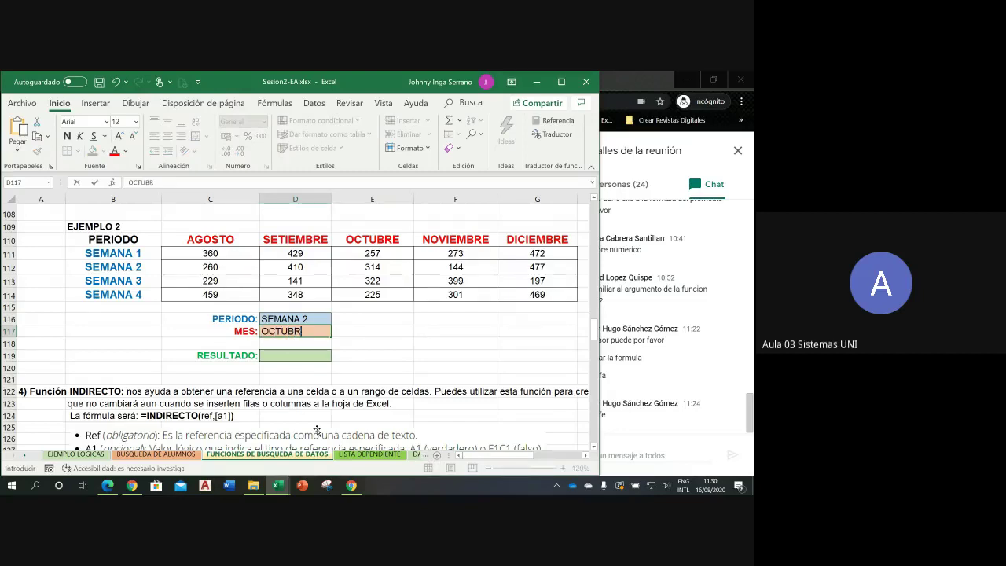
type("E")
key("Return")
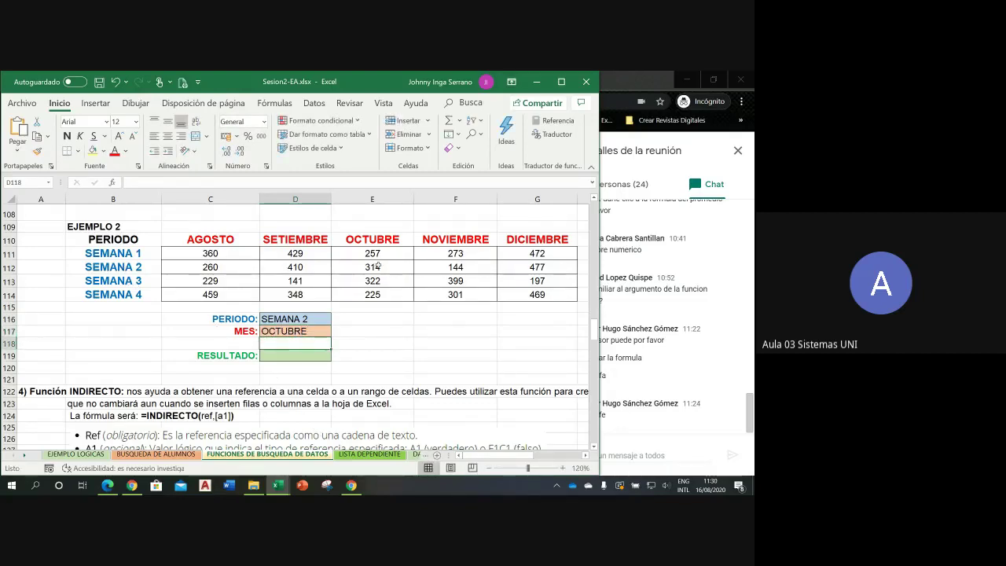
left_click(297, 352)
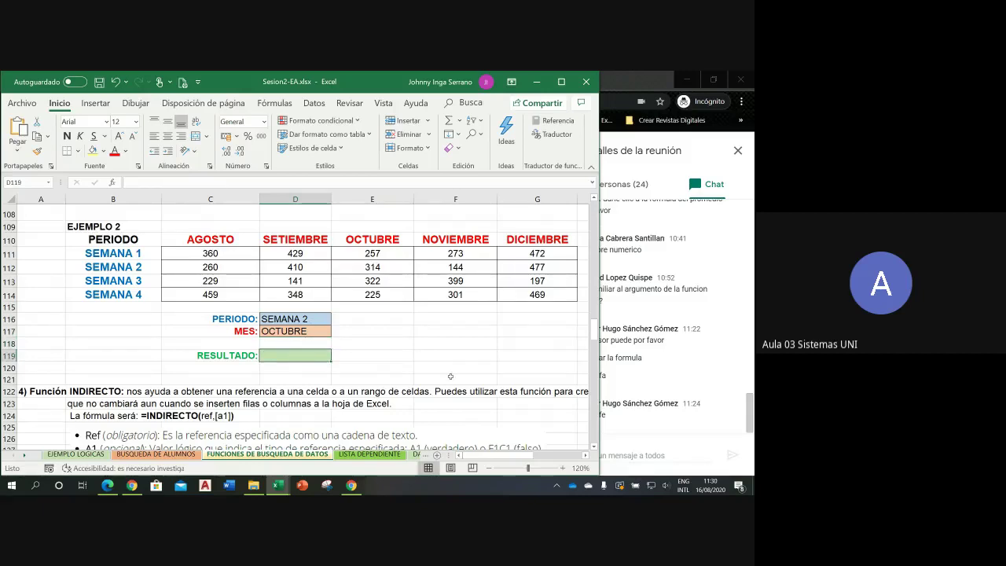
- Enter =INDICE(C111:G114,D116,D117) in D119 through Function Arguments, which returns #¡VALOR!
type("=")
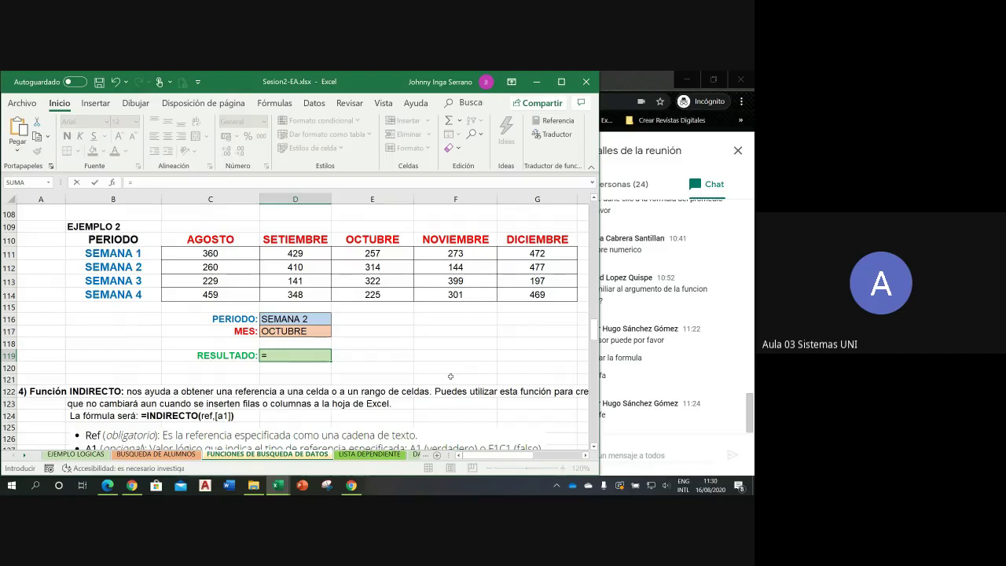
type("INDICE(")
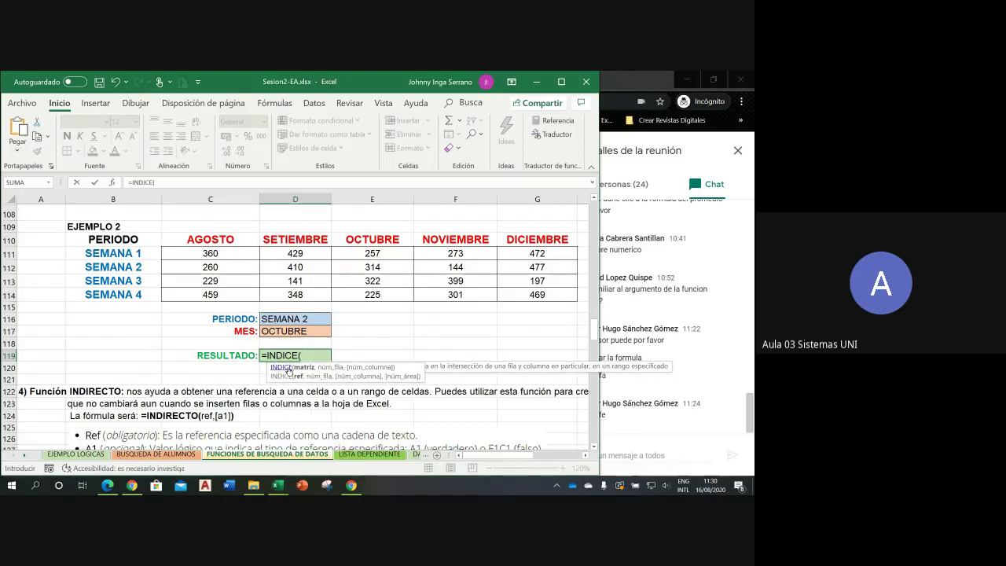
double_click(288, 368)
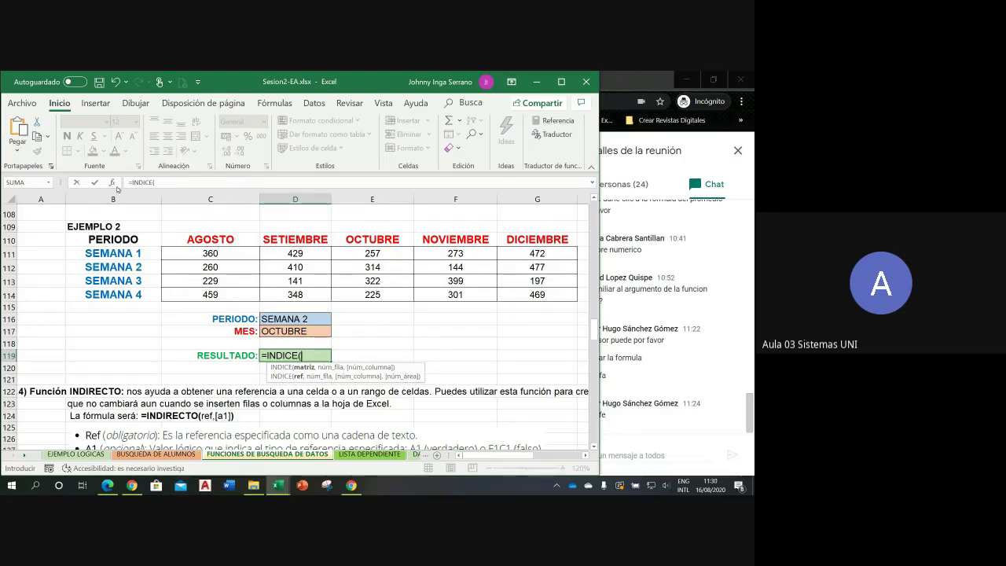
left_click(112, 182)
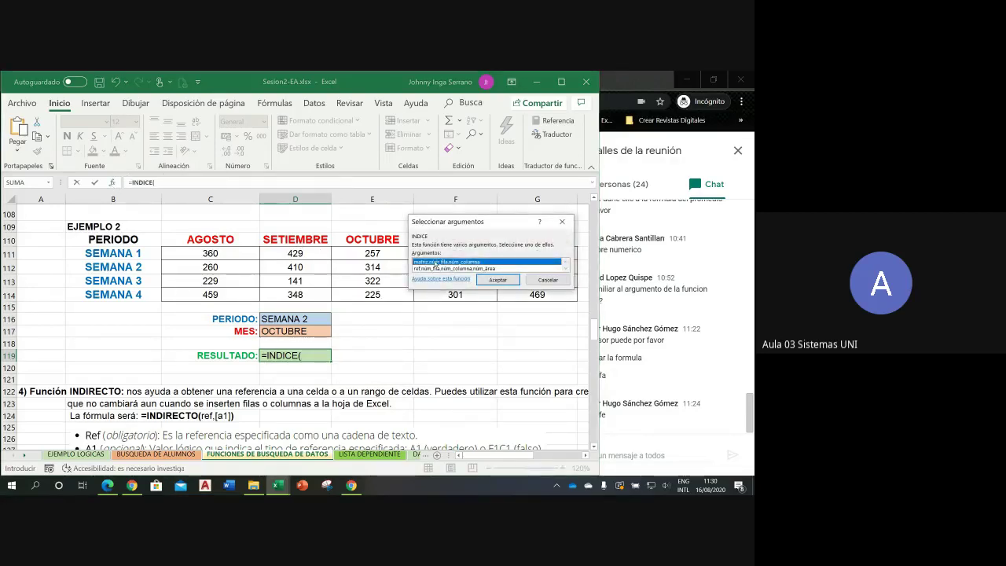
left_click(503, 281)
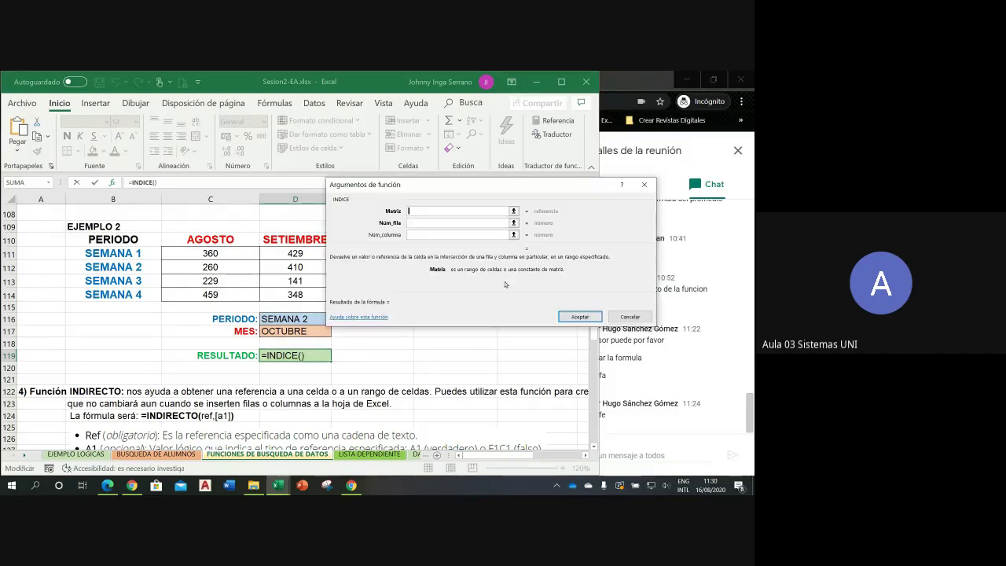
left_click_drag(385, 184, 395, 356)
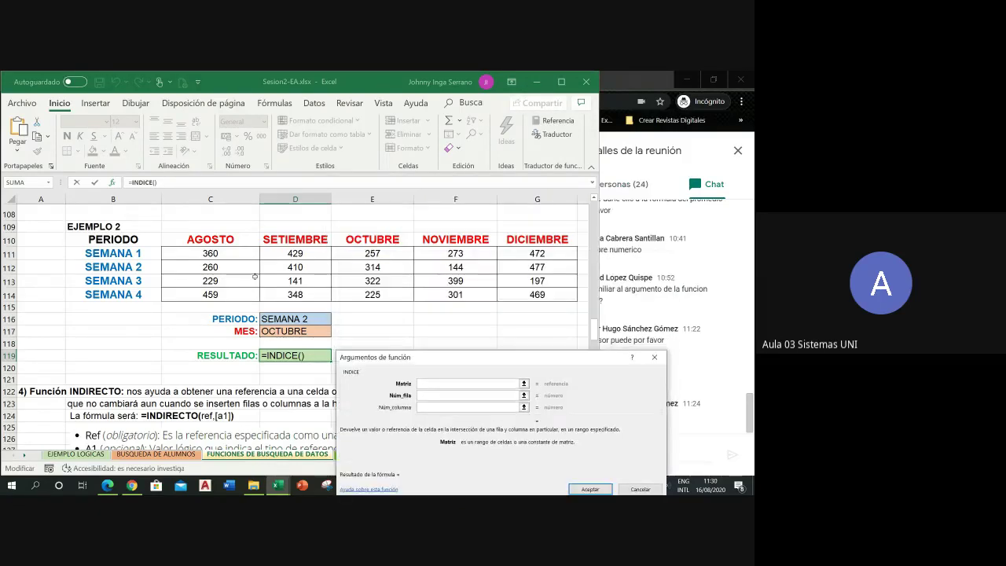
left_click_drag(217, 252, 543, 294)
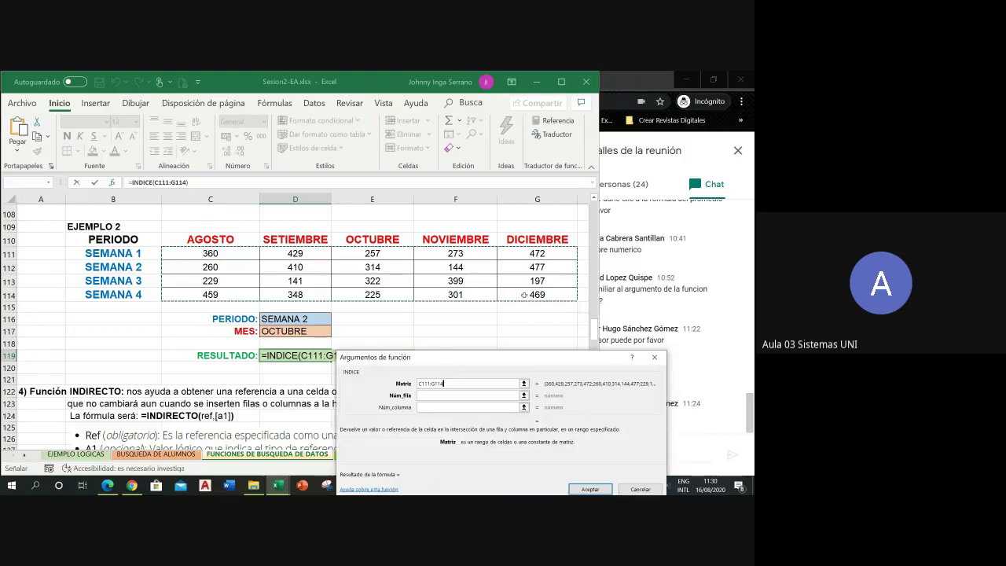
left_click_drag(507, 360, 523, 193)
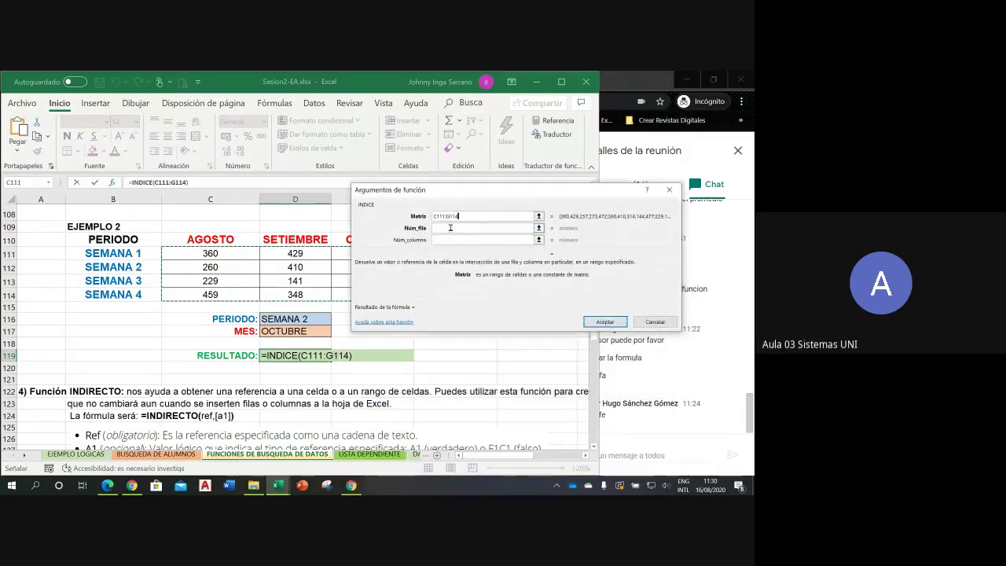
left_click(450, 227)
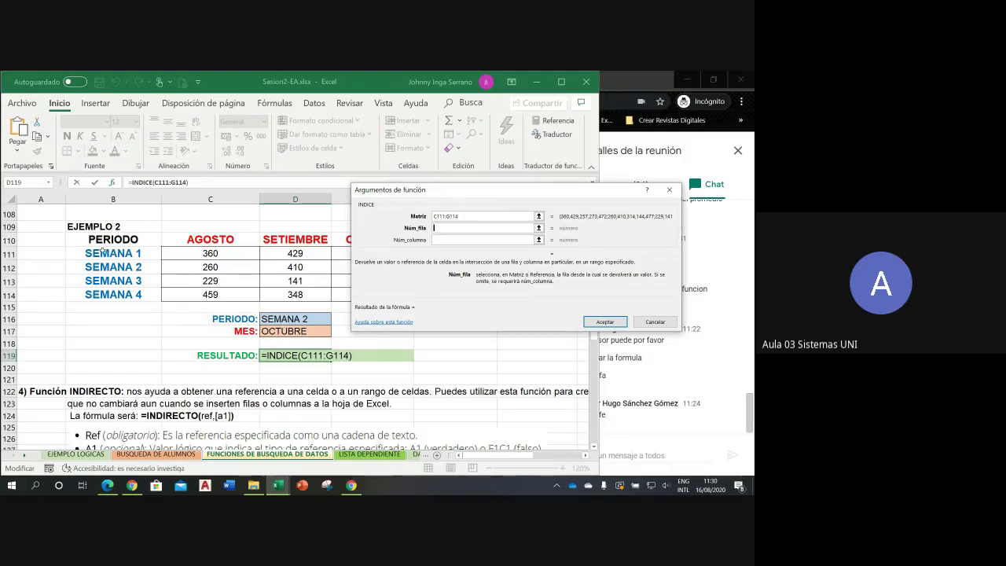
left_click(288, 316)
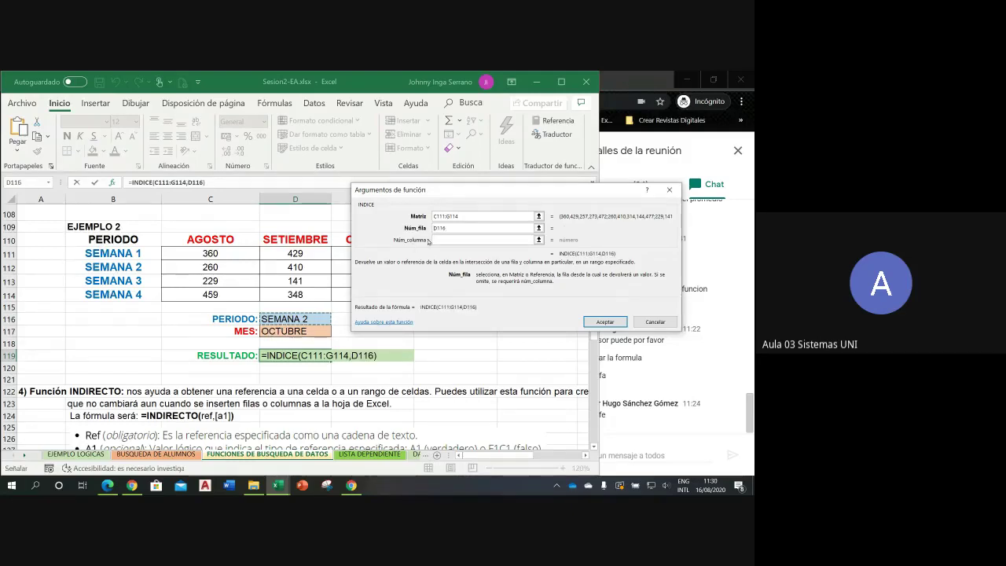
left_click(440, 237)
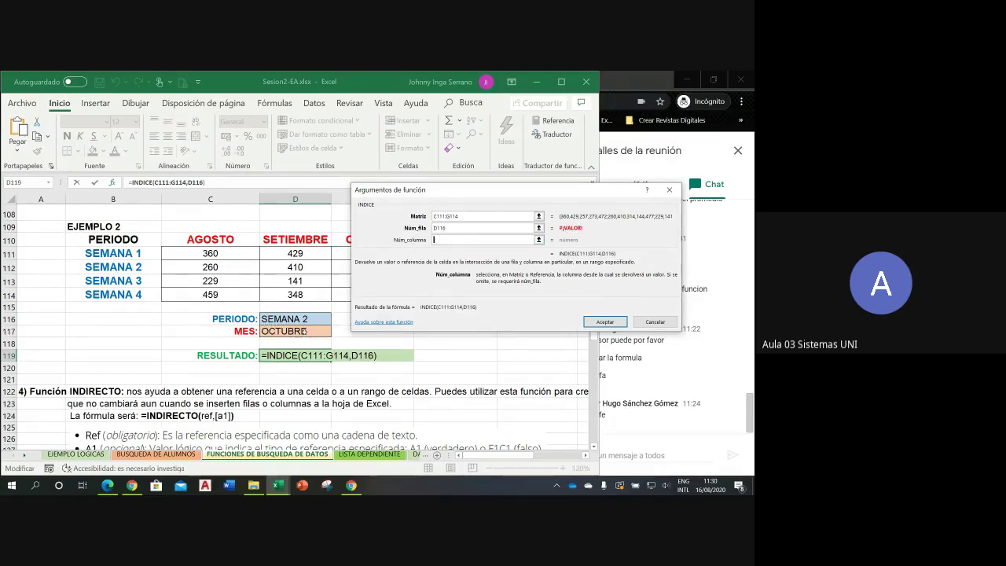
left_click(295, 331)
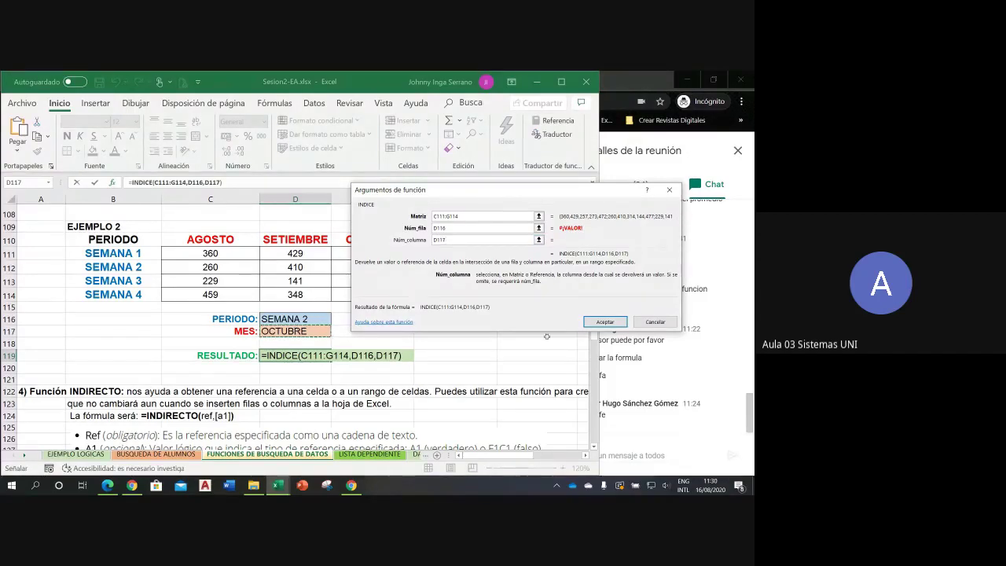
left_click(604, 322)
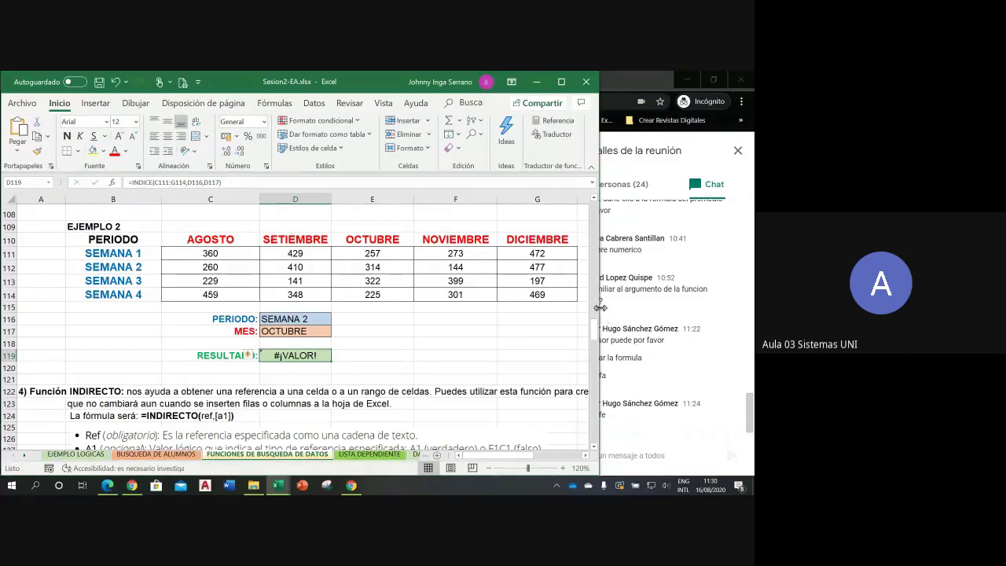
- Narrow the Excel window to reveal the chat, then reconfirm D119's INDICE arguments unchanged
left_click_drag(598, 326, 537, 326)
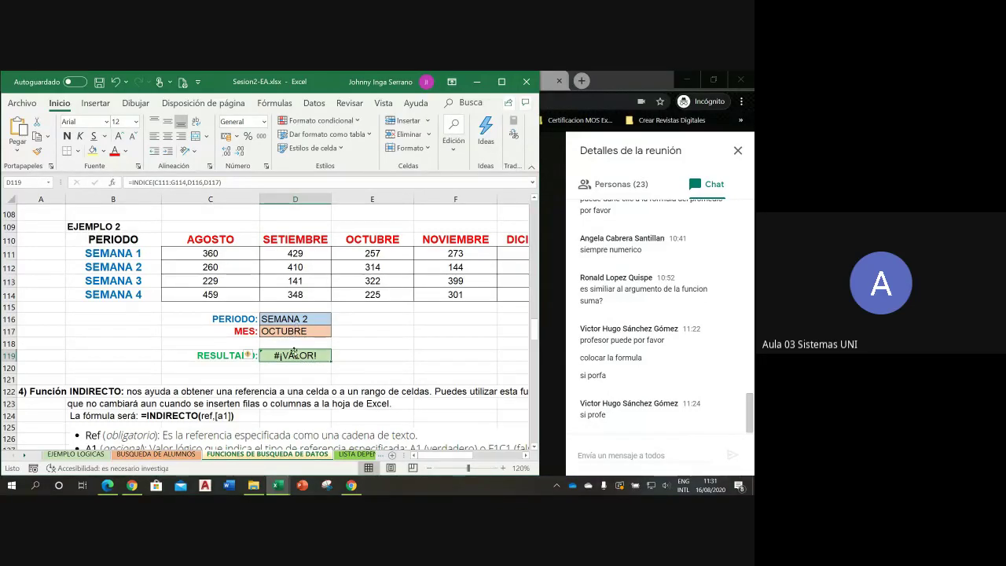
double_click(297, 355)
left_click(363, 355)
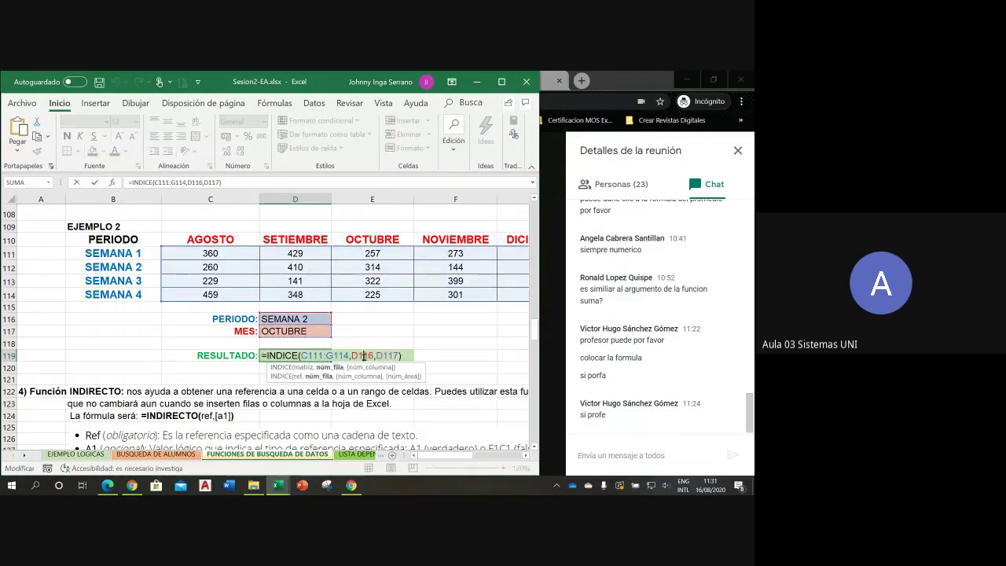
left_click(112, 182)
double_click(461, 268)
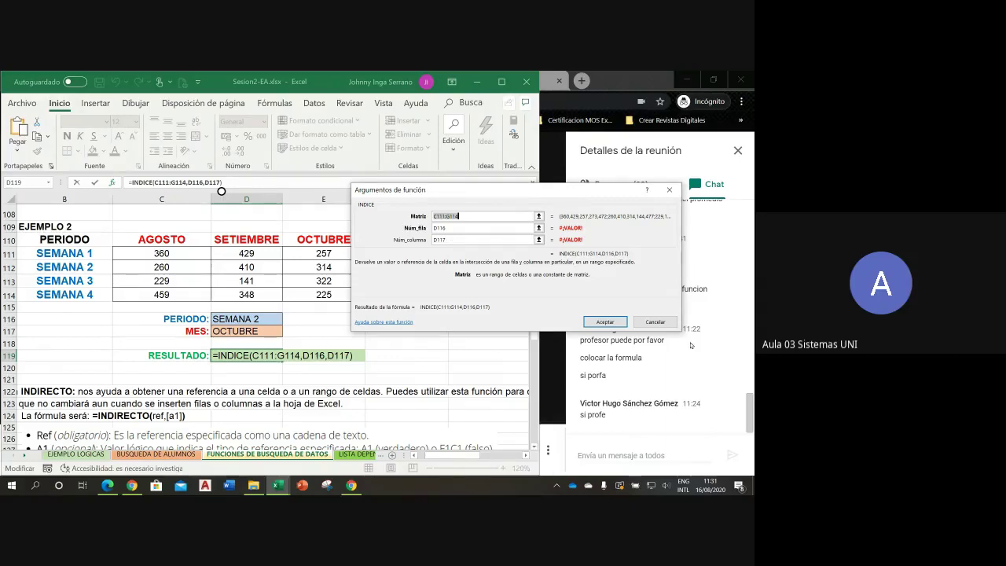
left_click(605, 321)
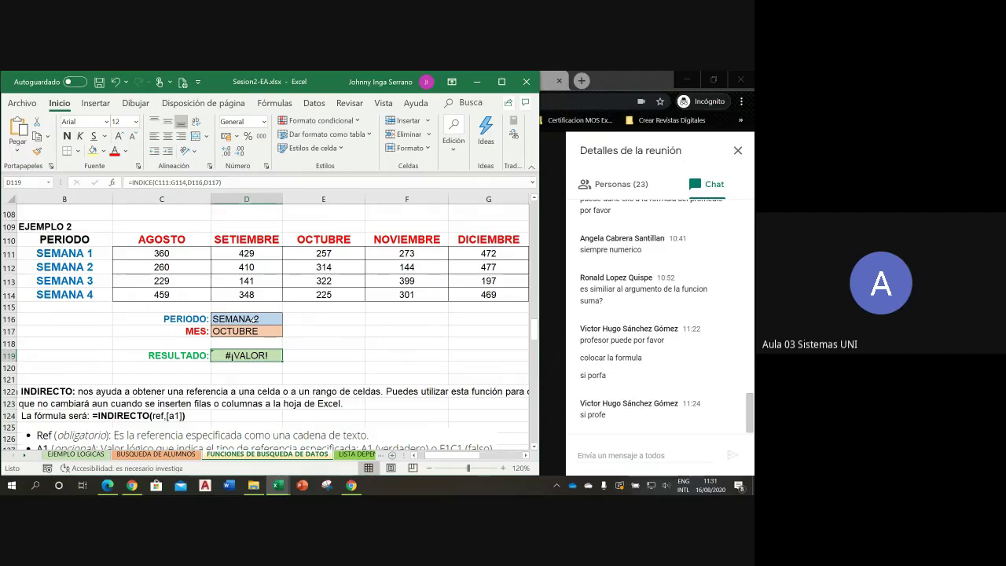
left_click(235, 319)
type("2")
key("Return")
type("3")
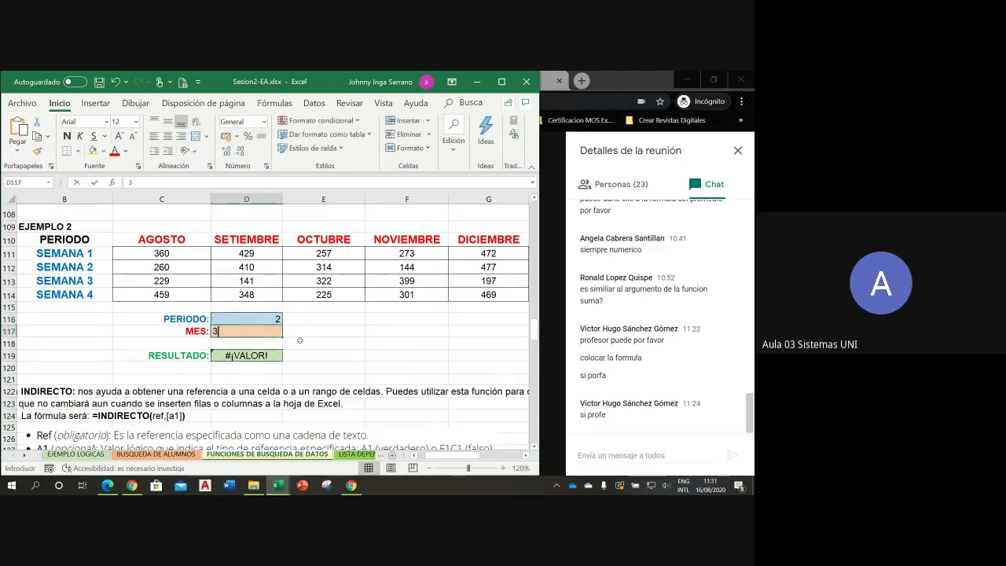
key("Return")
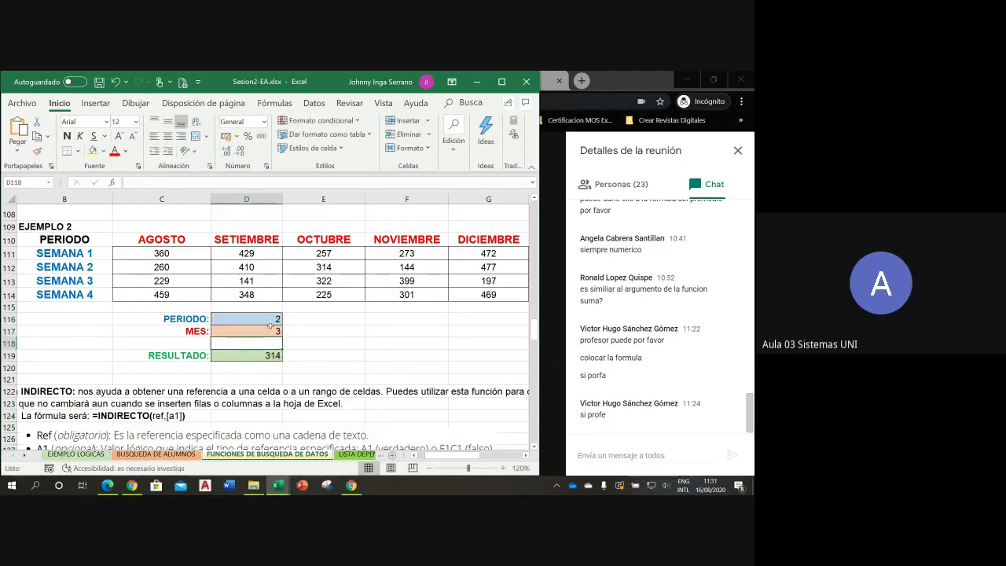
left_click(115, 83)
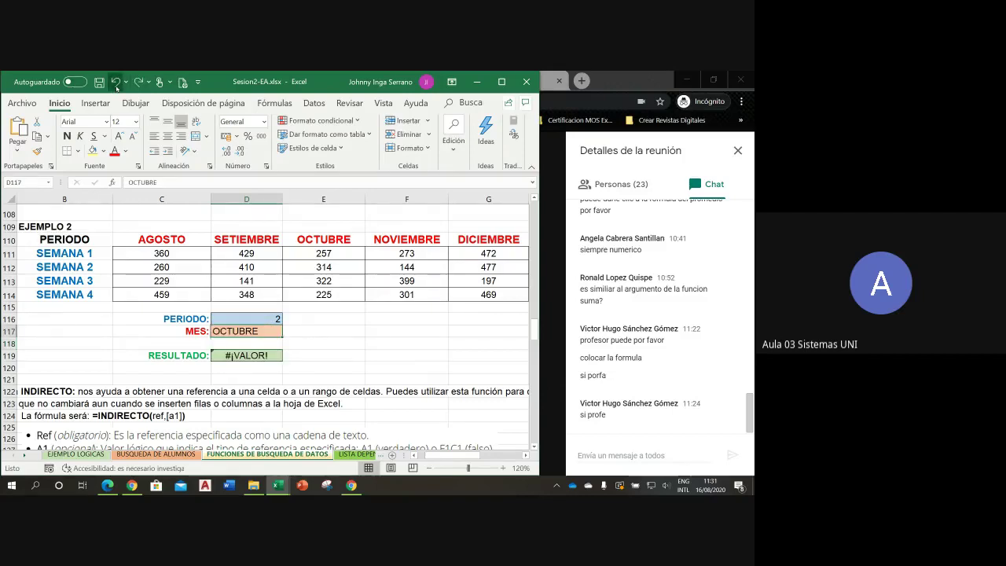
left_click(116, 83)
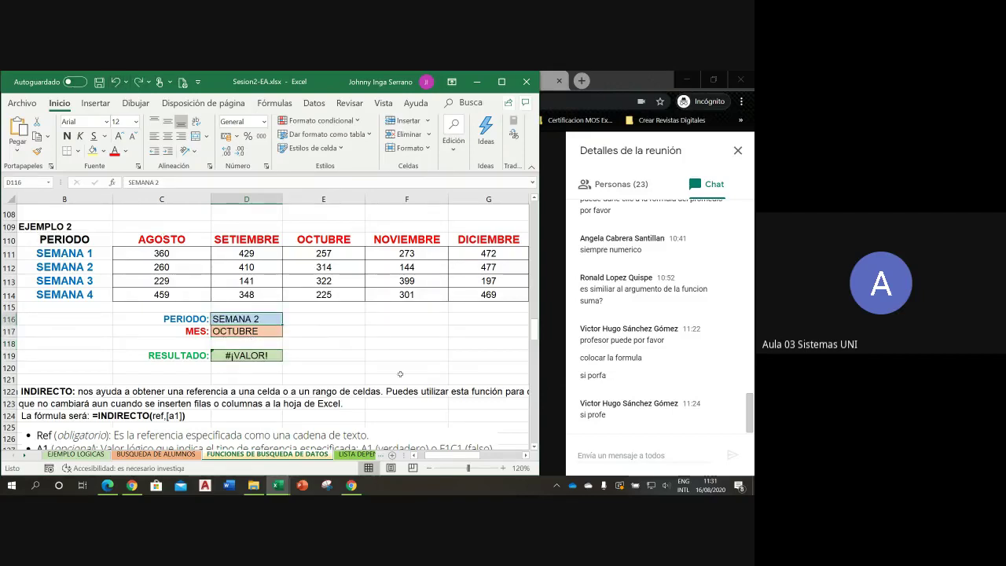
left_click(271, 356)
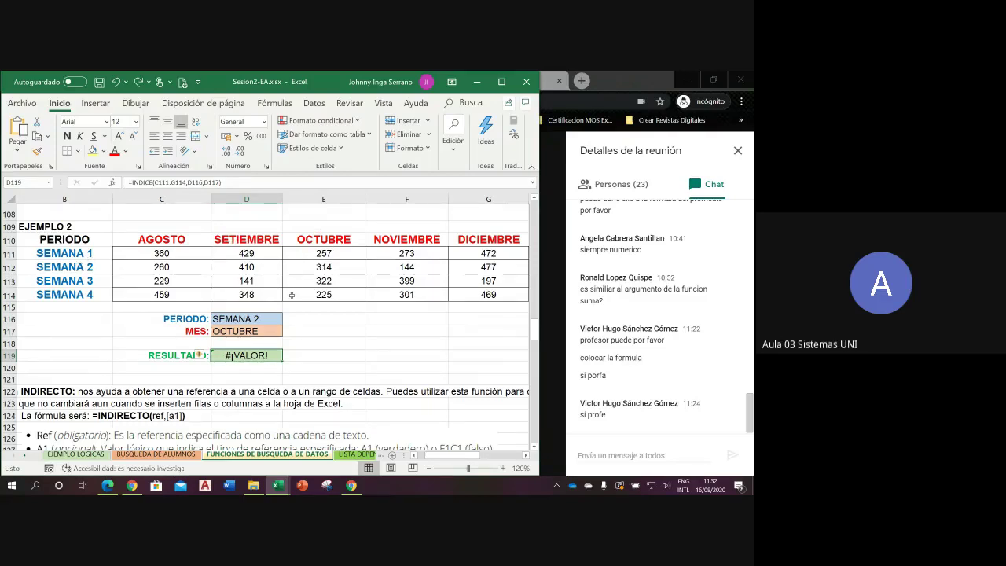
- In D119's INDICE formula, replace the D116 row argument with a COINCIDIR function
double_click(233, 356)
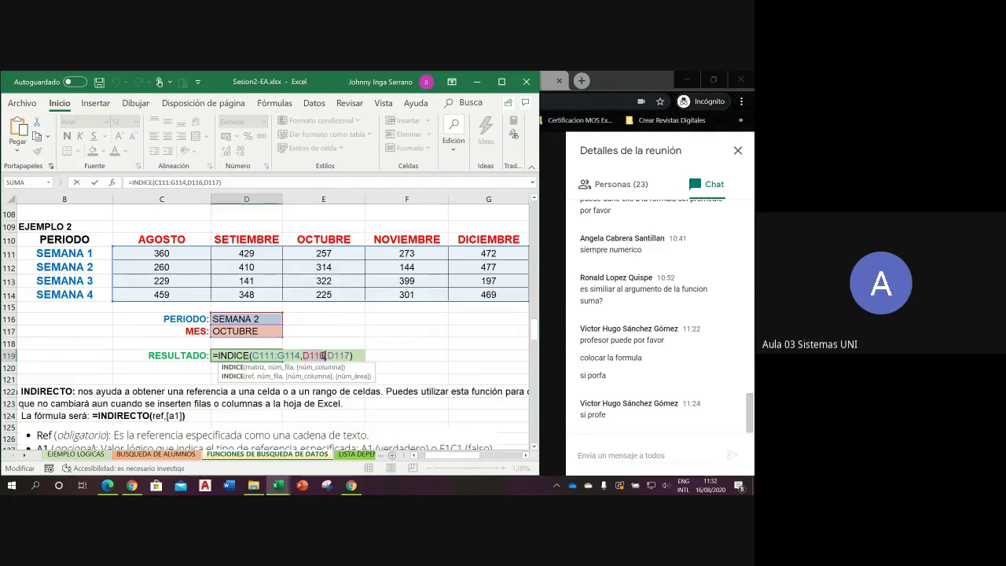
left_click(313, 355)
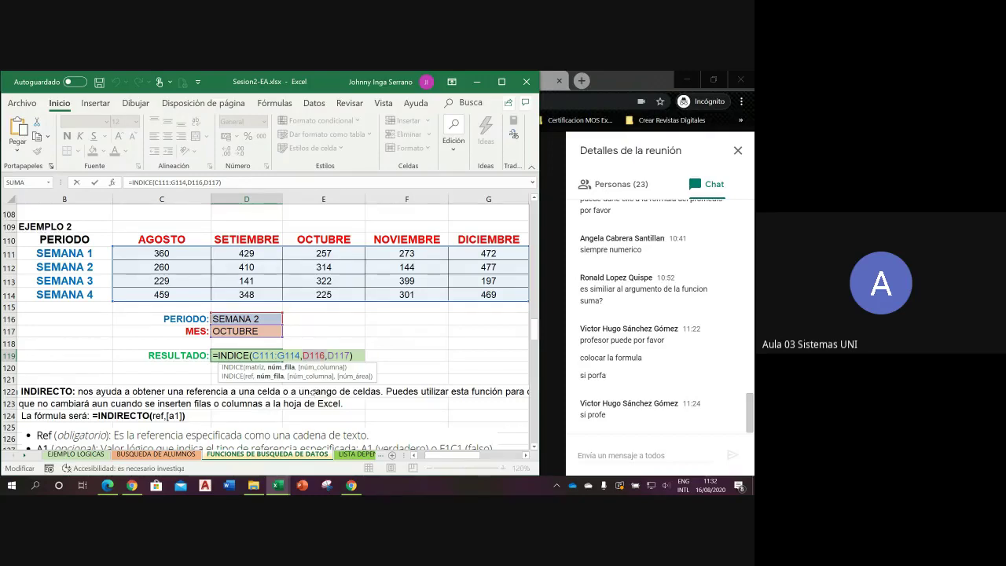
key("BackSpace")
key("BackSpace")
key("BackSpace")
type("COIN")
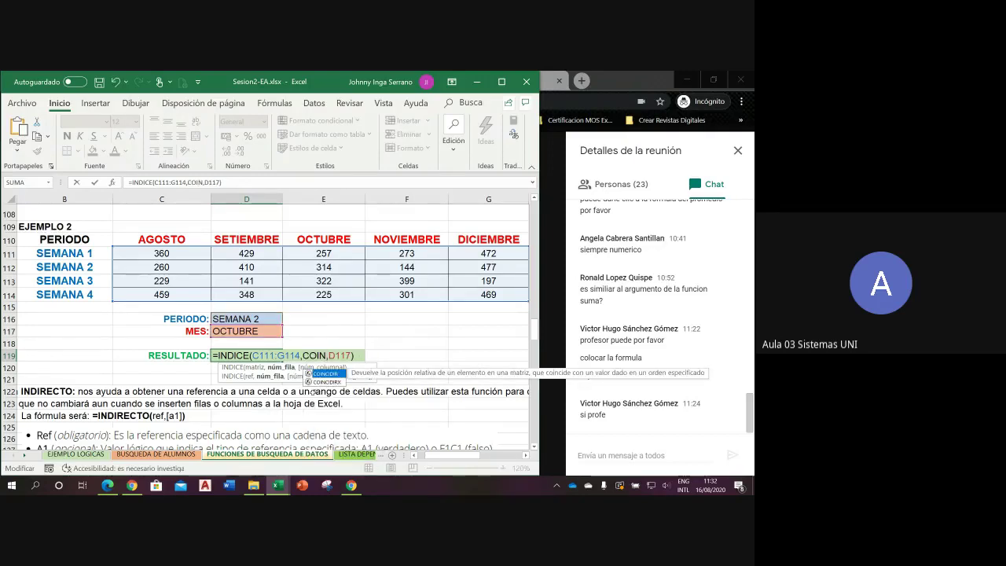
double_click(314, 373)
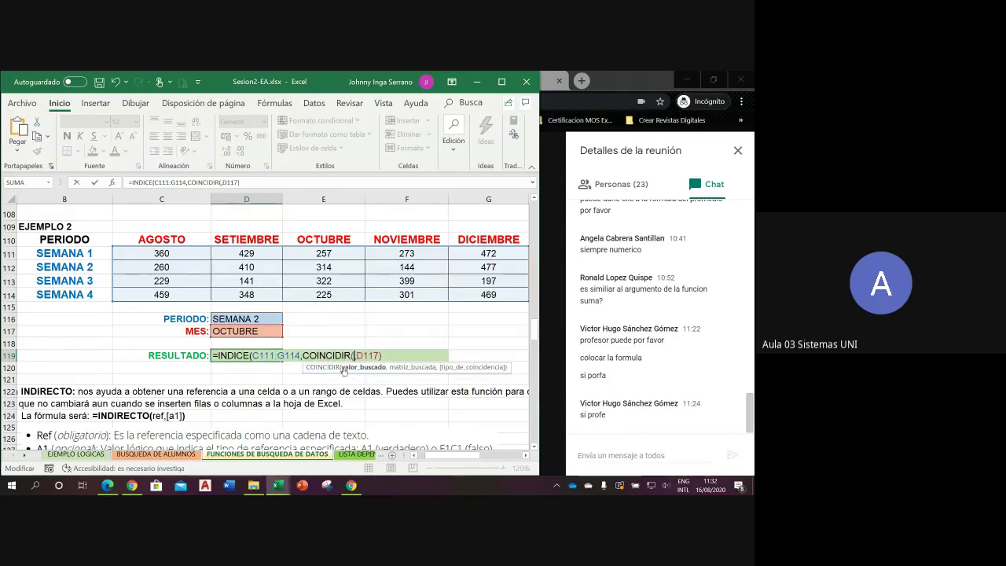
- Fill in COINCIDIR(D116,B111:B114,0) using exact match against the week names
left_click(247, 319)
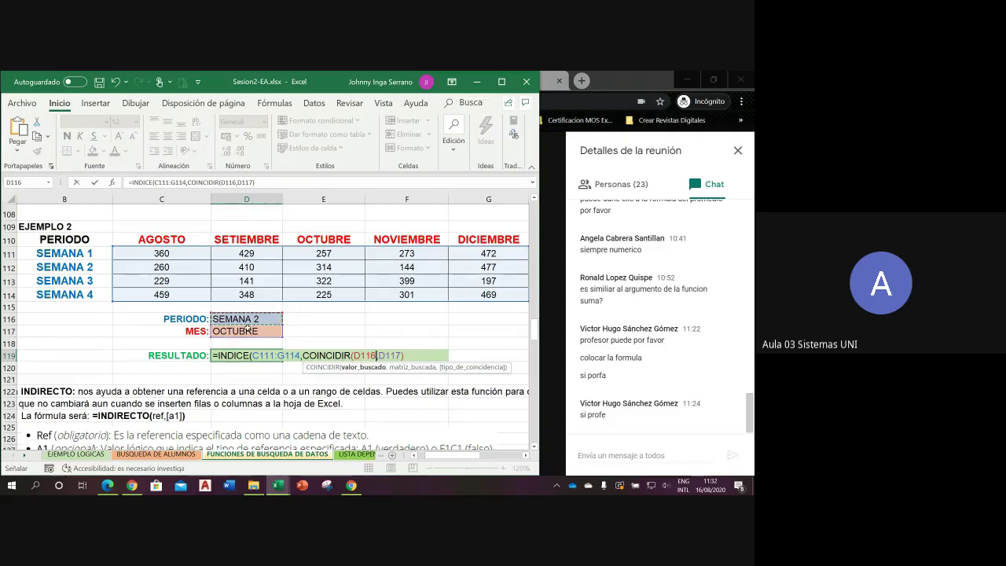
type(",")
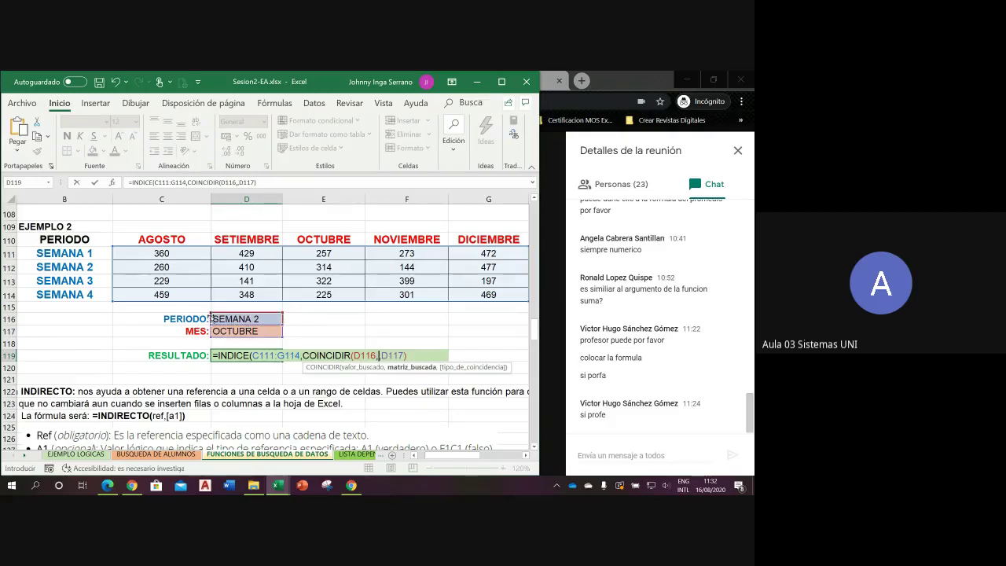
left_click(79, 258)
left_click_drag(79, 257, 77, 294)
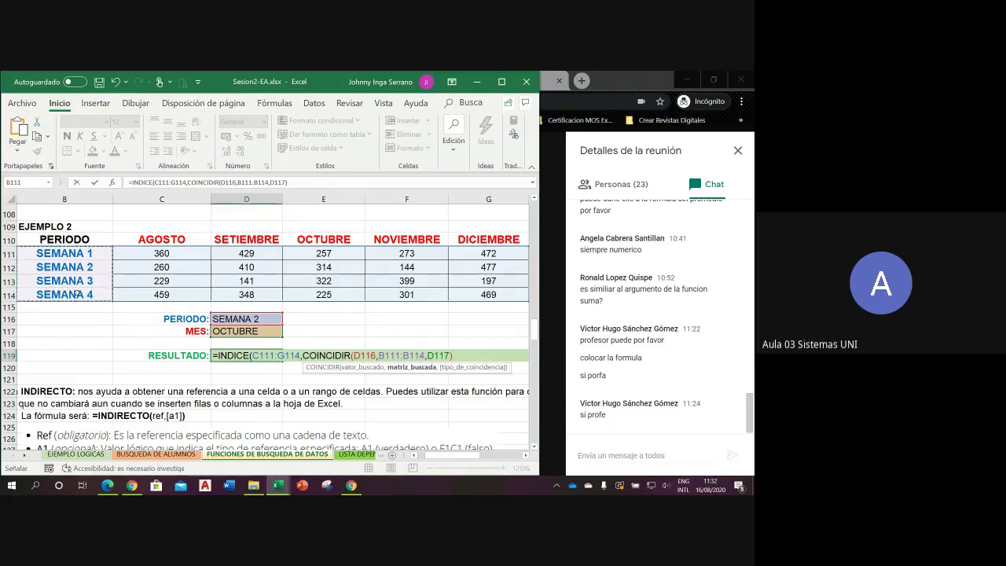
type(",")
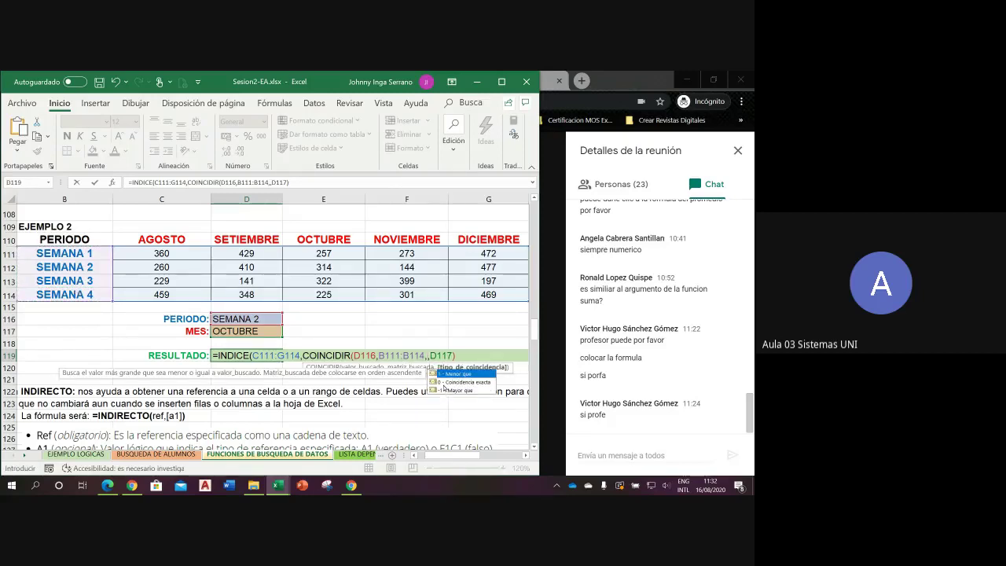
left_click(431, 381)
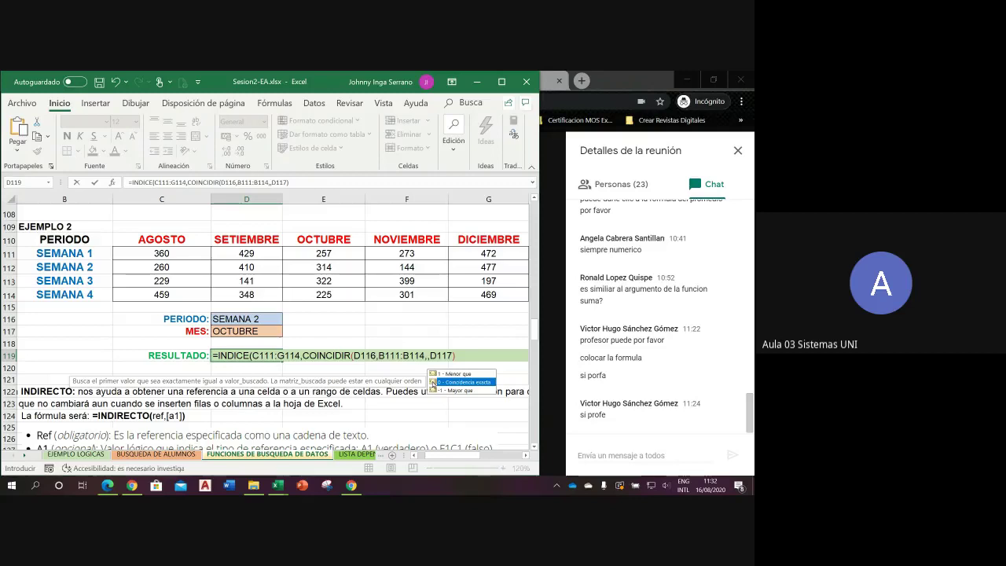
double_click(431, 381)
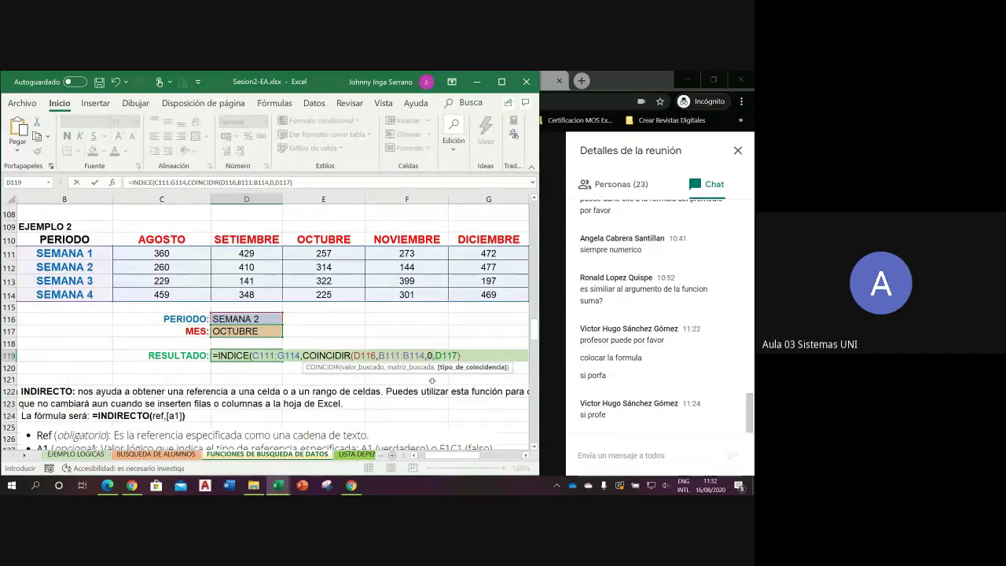
type(")")
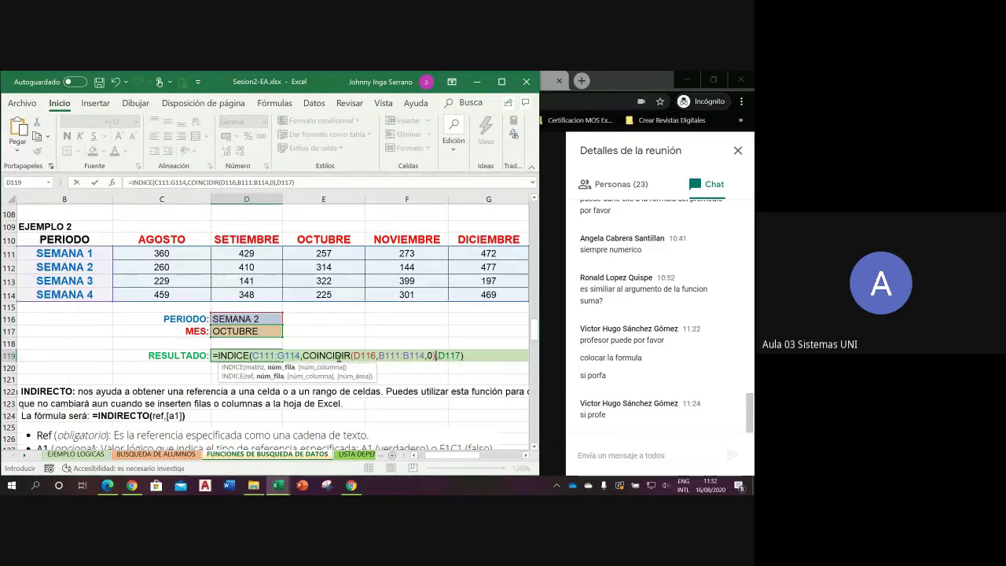
- Move the insertion point onto the D117 column argument of the formula
left_click(420, 355)
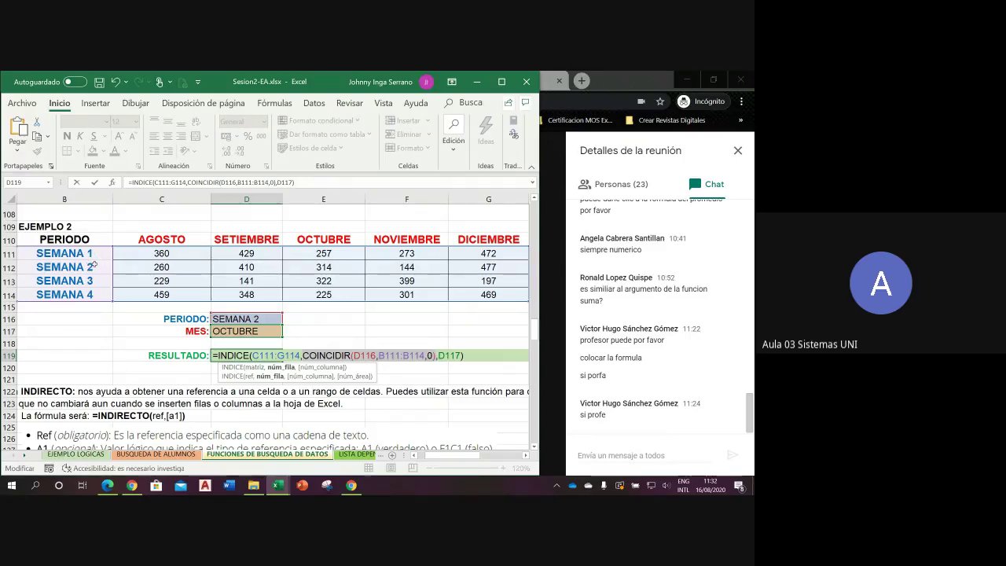
left_click(439, 356)
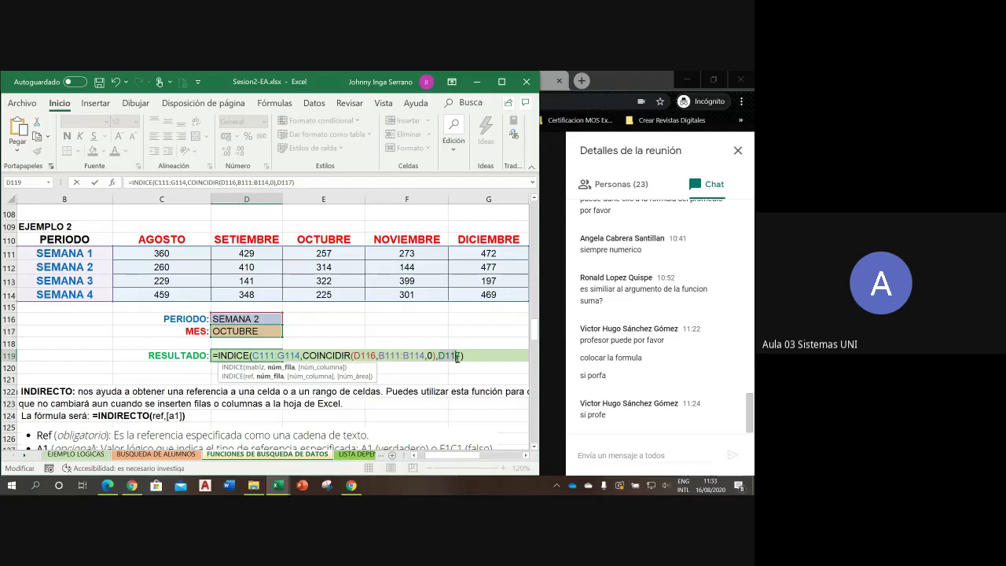
left_click(459, 357)
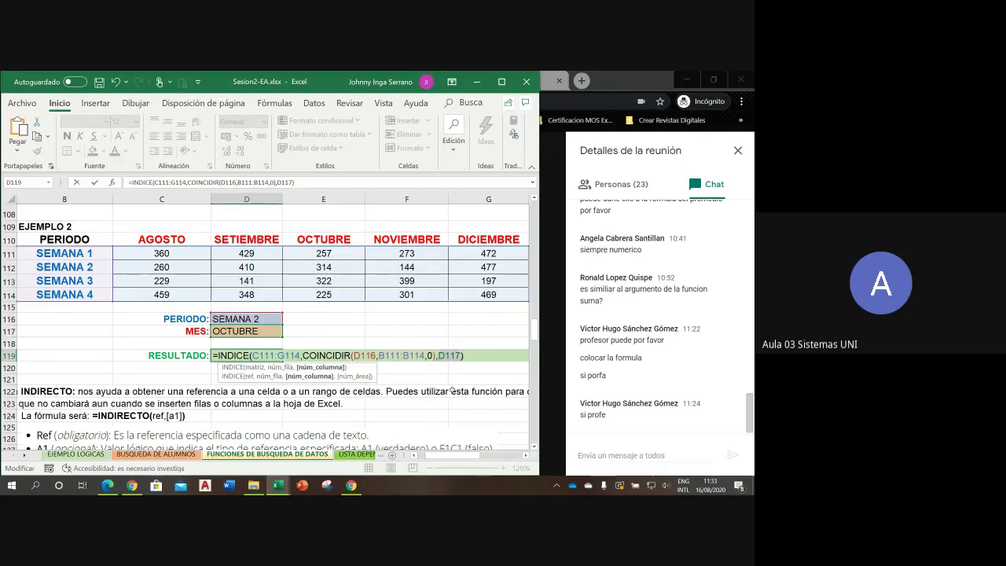
- Replace D117 with COINCIDIR(D117,C110:G110,0) to exact-match the month headers
type("COINCI")
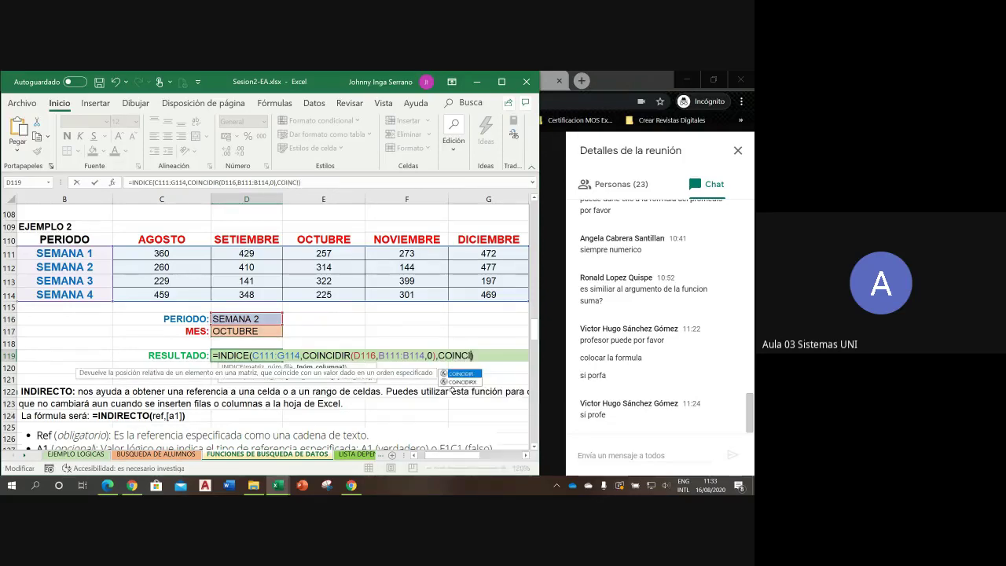
type("DI")
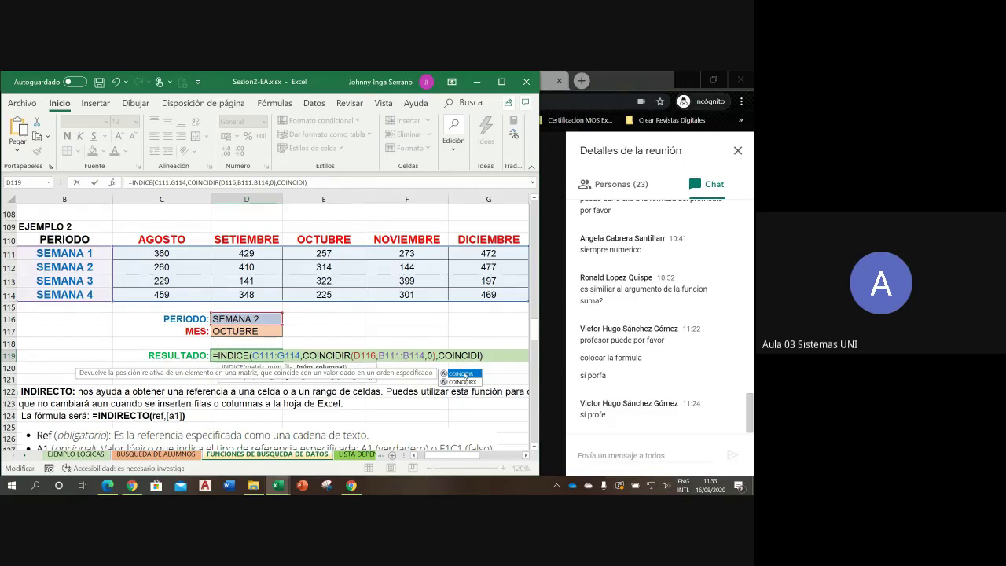
double_click(463, 373)
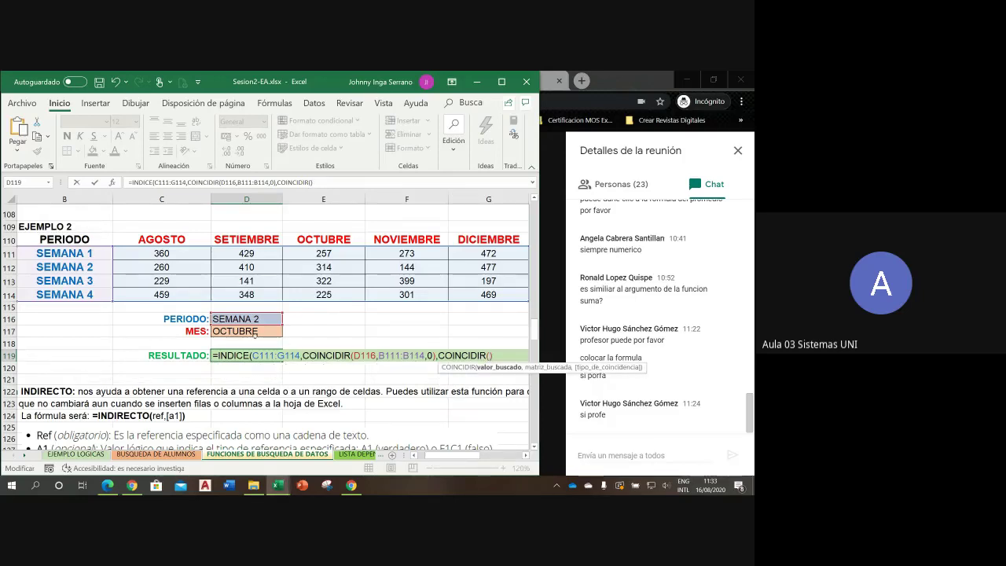
left_click(251, 333)
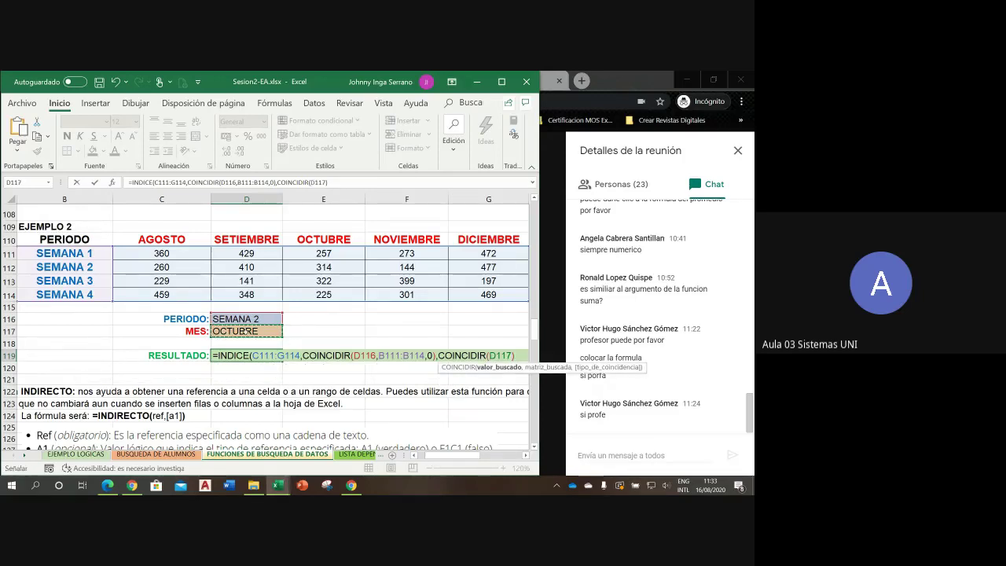
type(",")
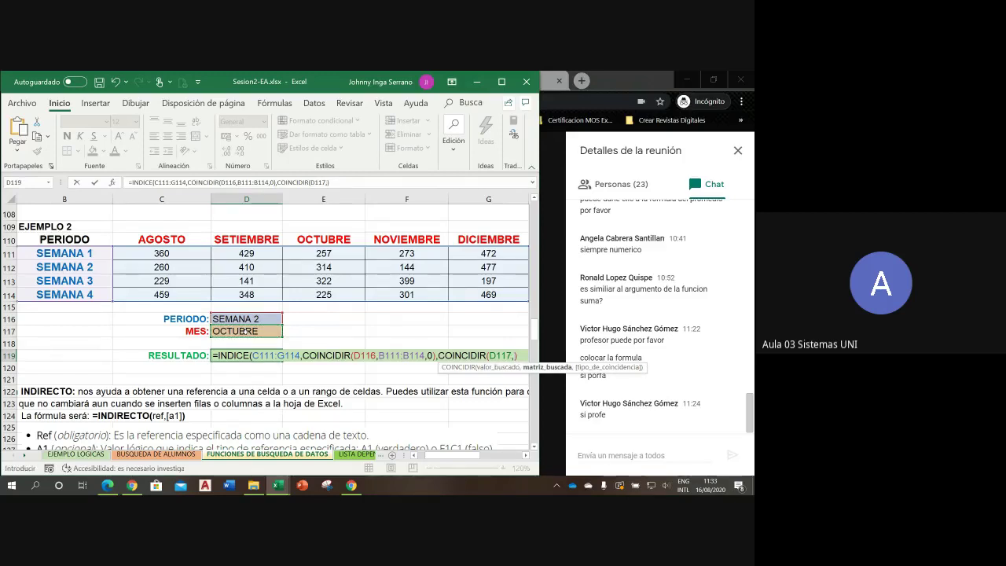
left_click_drag(132, 238, 479, 241)
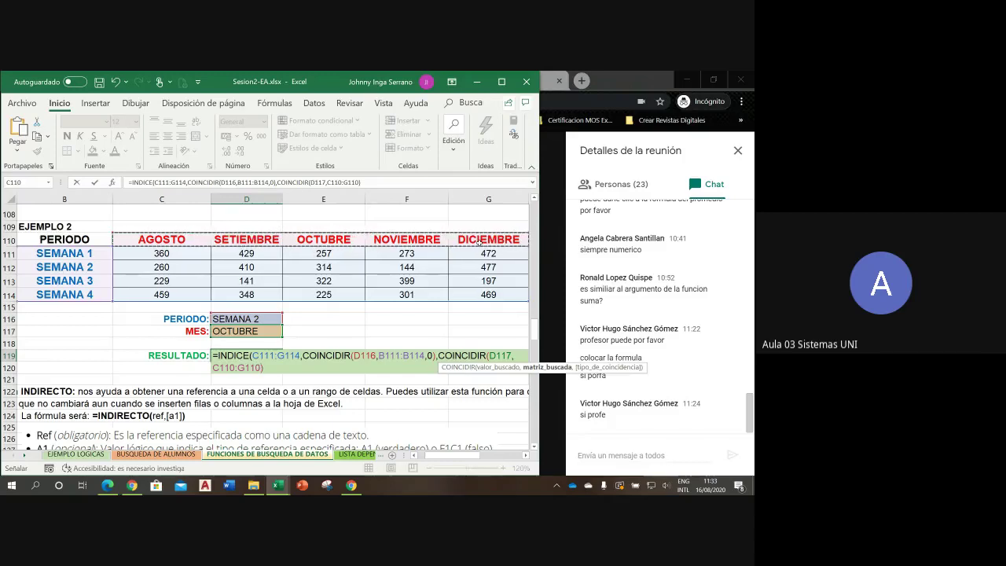
type(",")
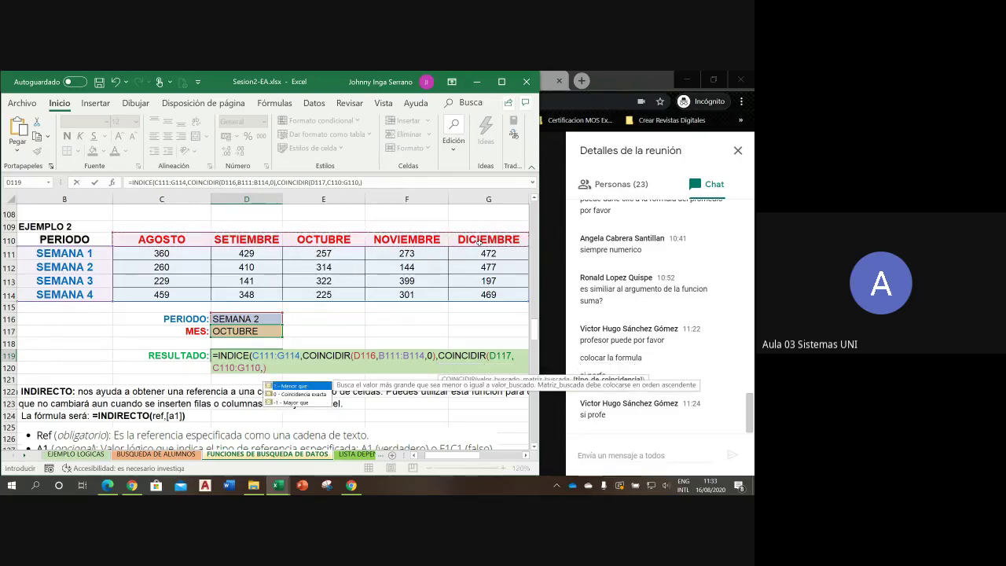
double_click(279, 393)
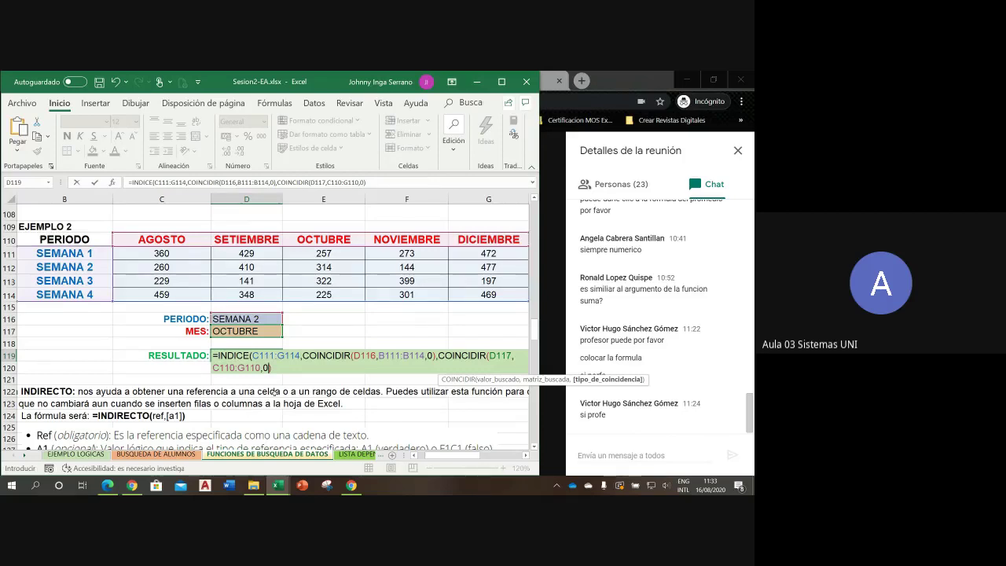
type(")")
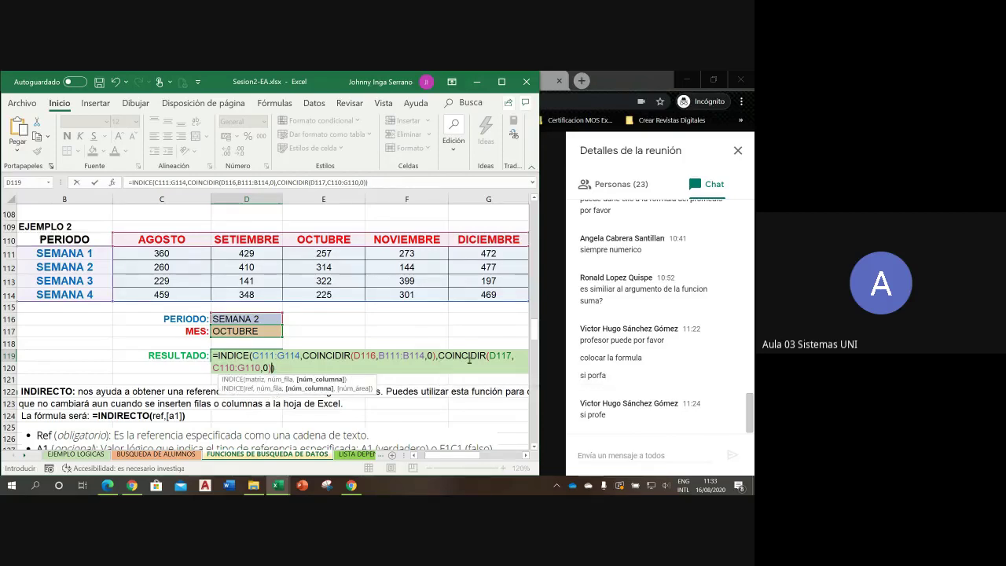
- Widen the window, review both COINCIDIR parts, and commit the formula so D119 shows 314
left_click(287, 368)
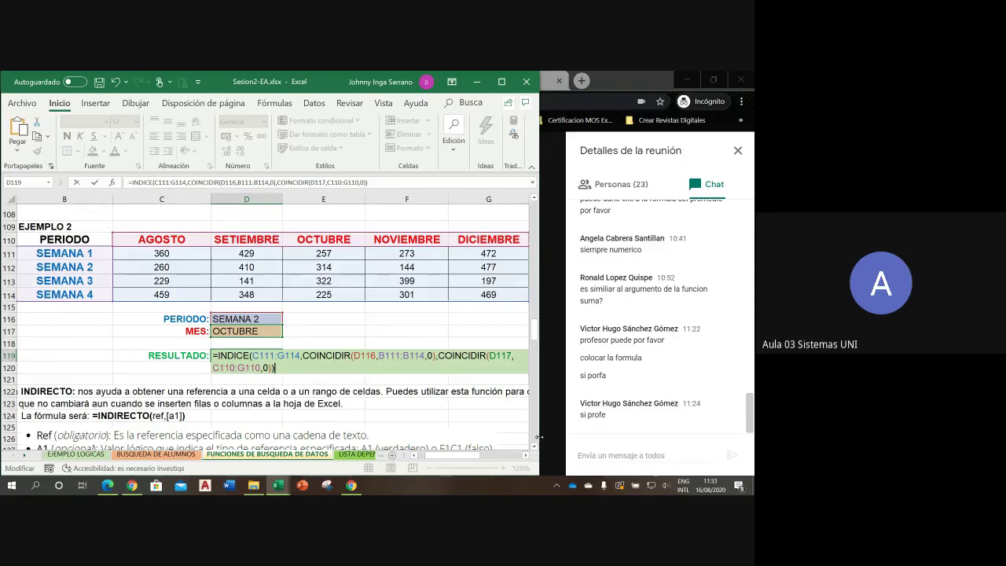
left_click_drag(539, 441, 594, 438)
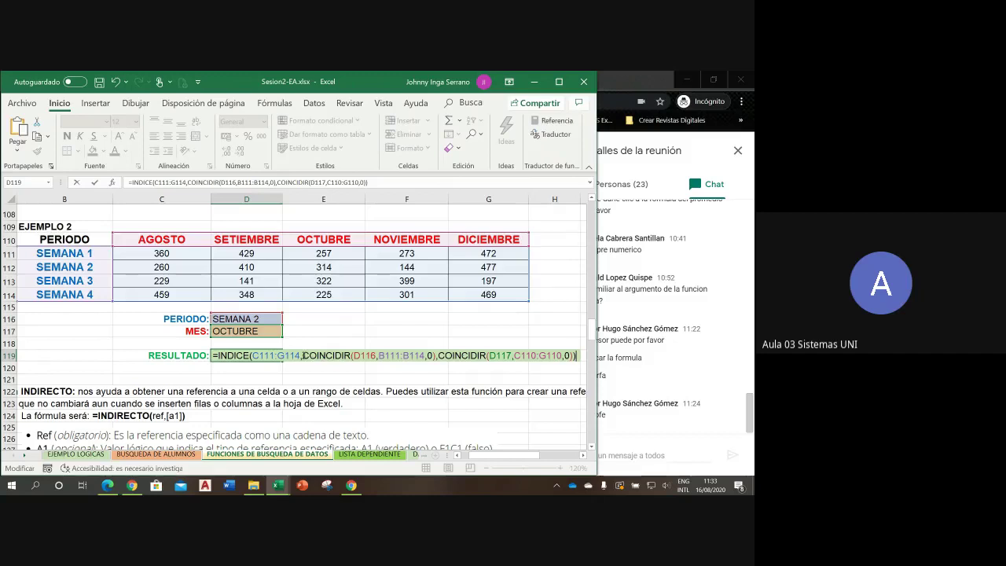
left_click(302, 355)
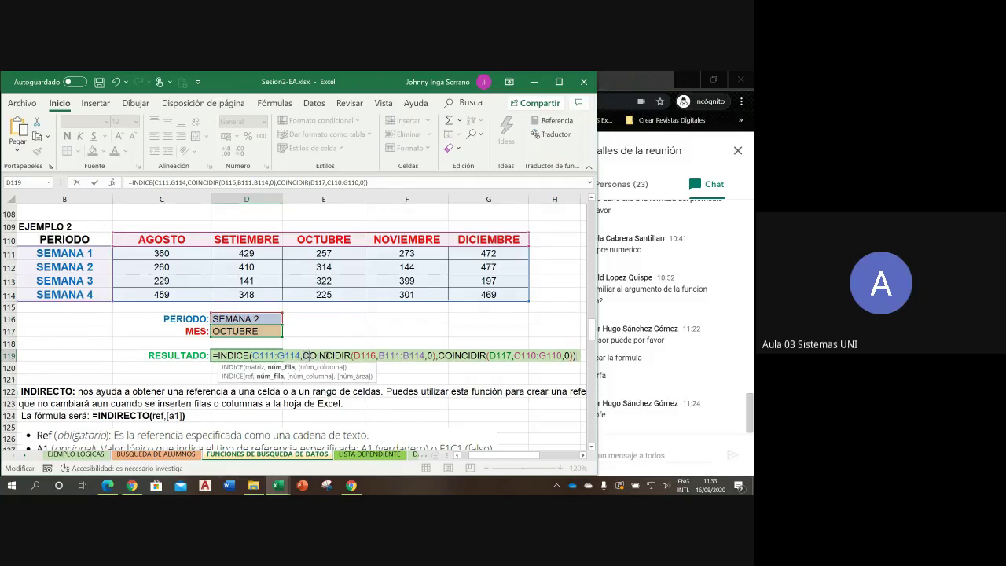
left_click_drag(306, 355, 435, 356)
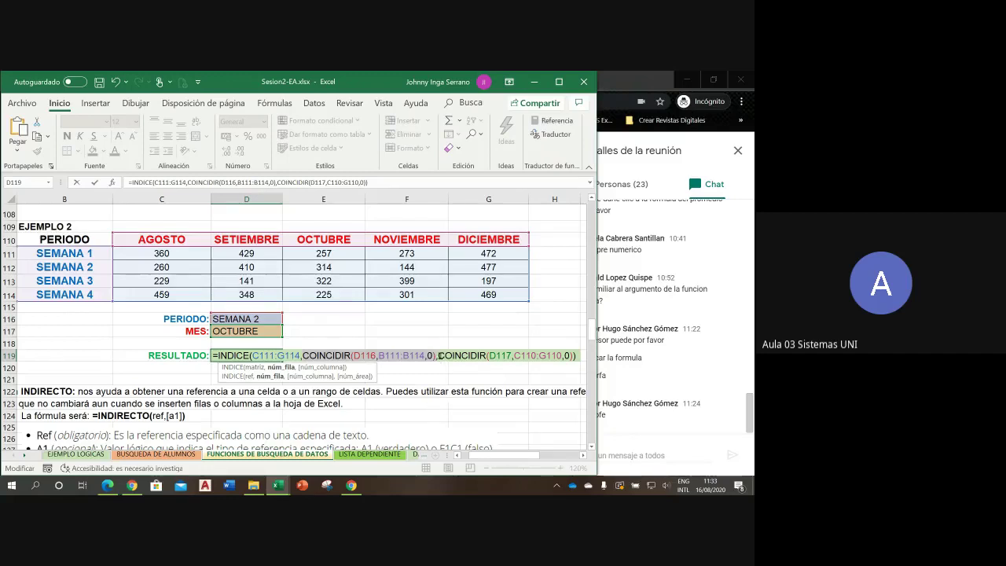
left_click_drag(438, 356, 567, 357)
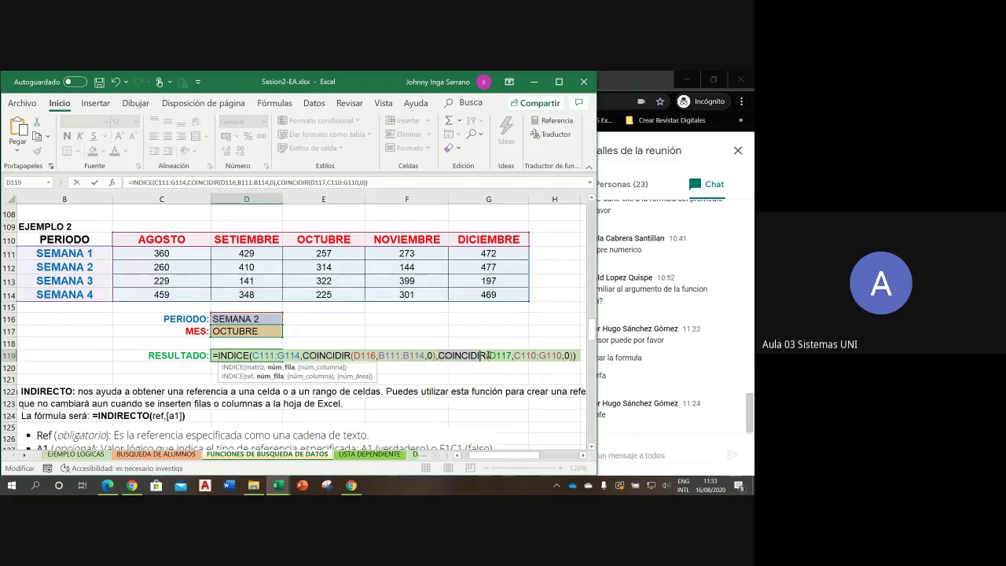
left_click(572, 356)
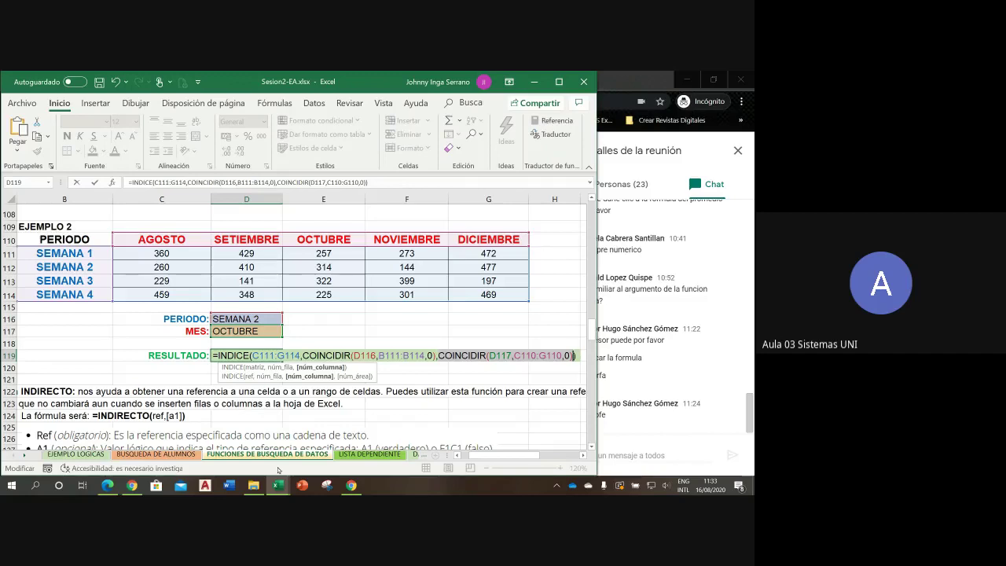
key("Return")
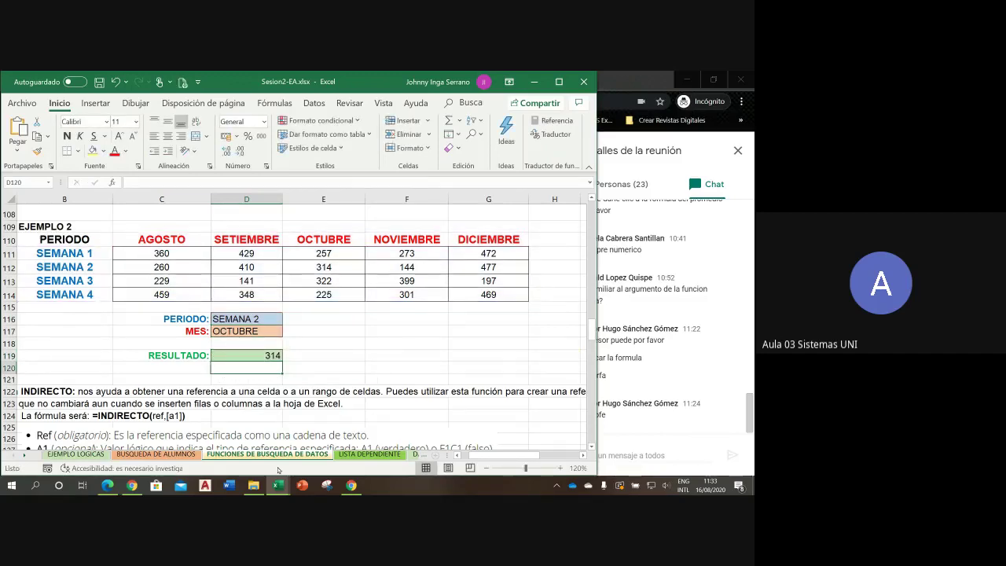
- Change D116 to SEMANA 4 and D117 to DICIEMBRE, then select the RESULTADO cell D119
left_click(268, 318)
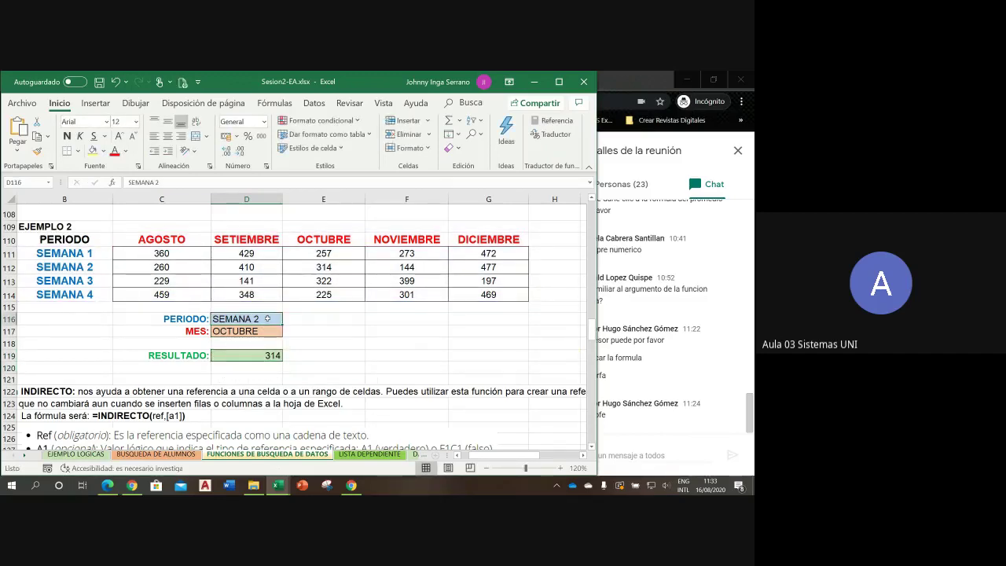
double_click(267, 318)
key("BackSpace")
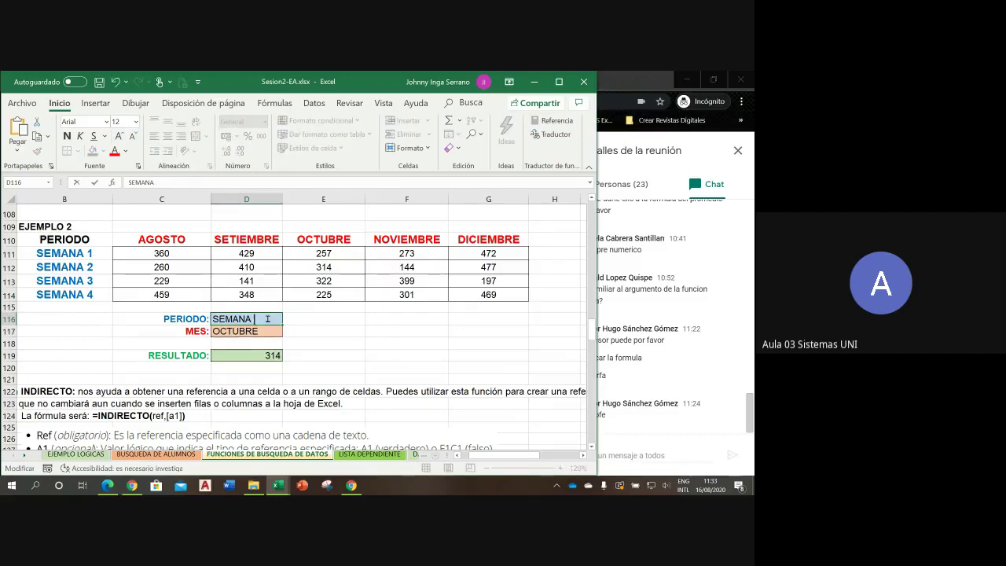
type("4")
key("Return")
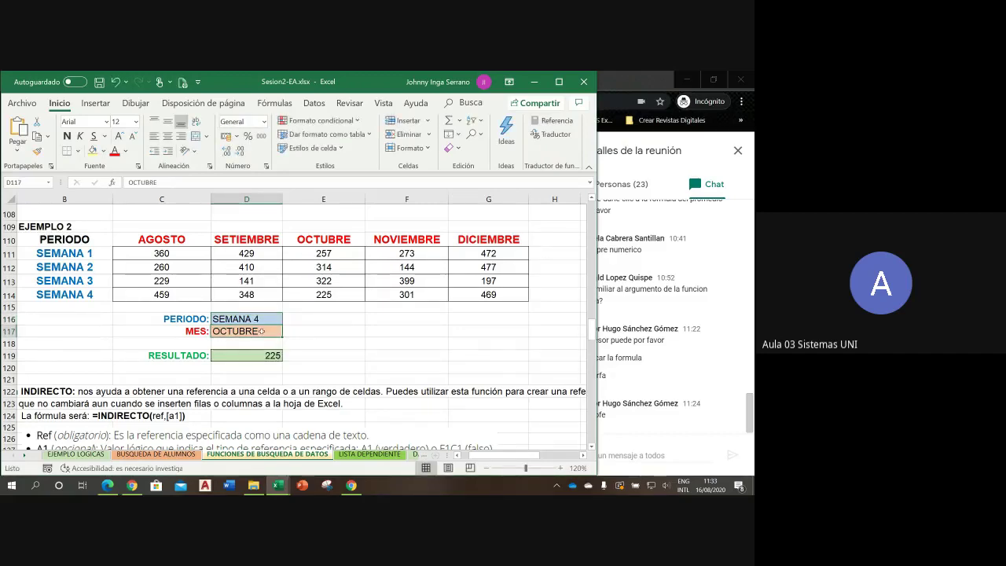
type("DICIEMBR")
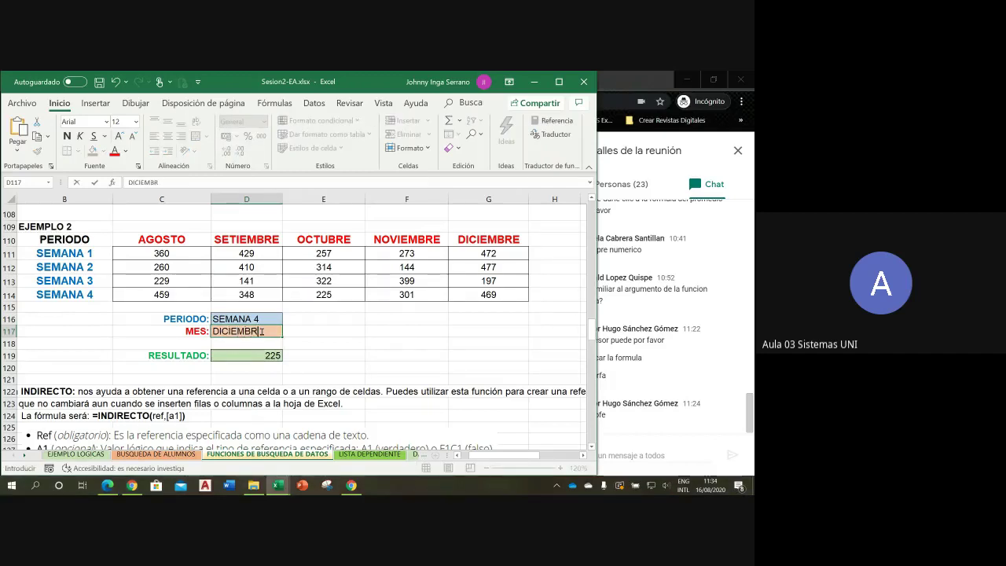
key("Return")
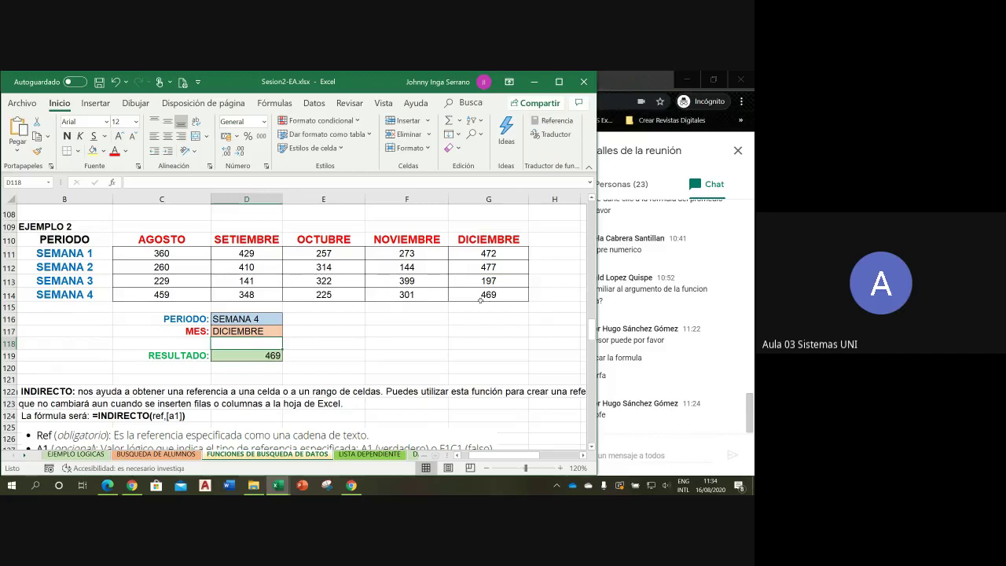
left_click(278, 359)
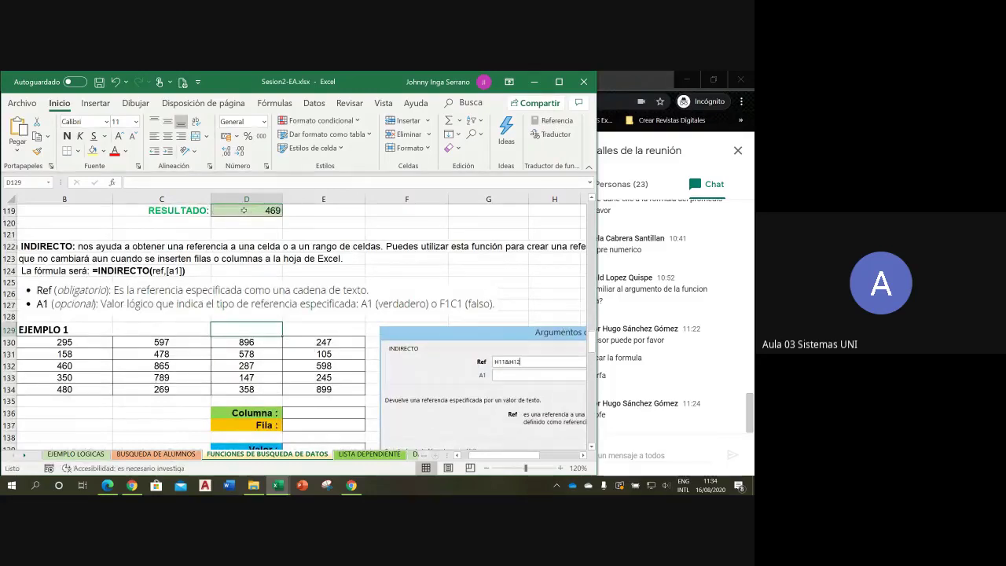
- Copy the INDICE/COINCIDIR formula text from D119 and start editing E119
double_click(244, 211)
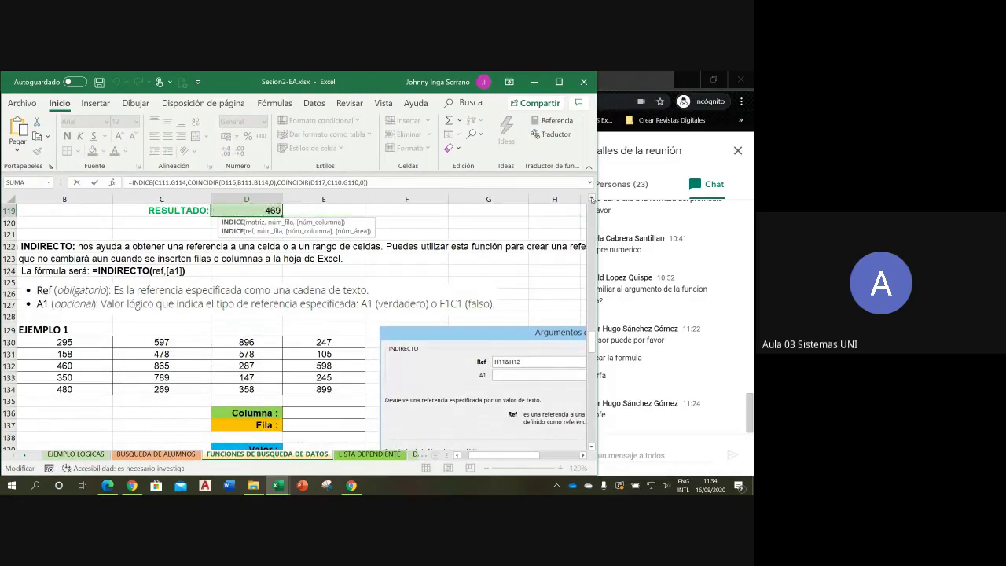
scroll(261, 340, "up", 3)
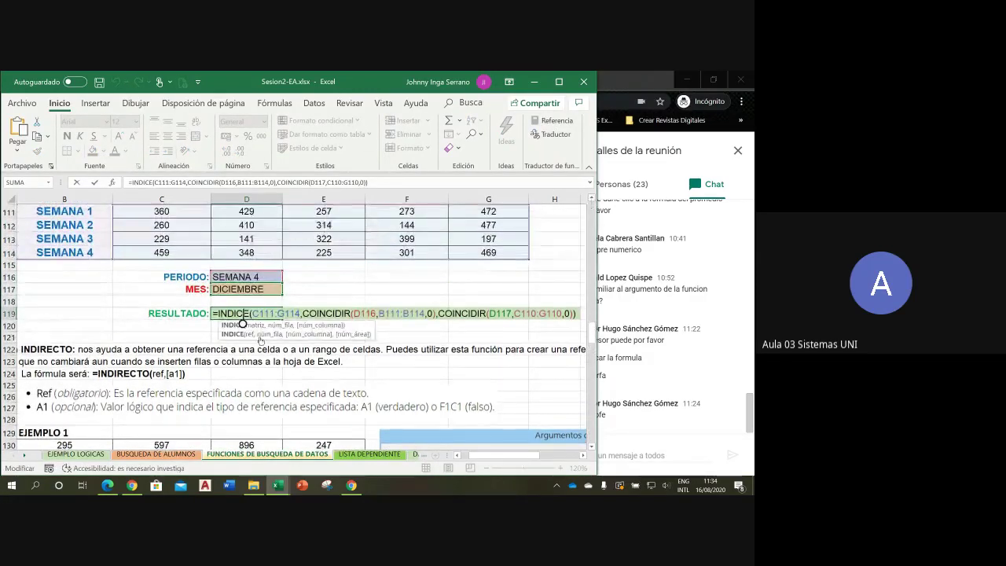
left_click(237, 313)
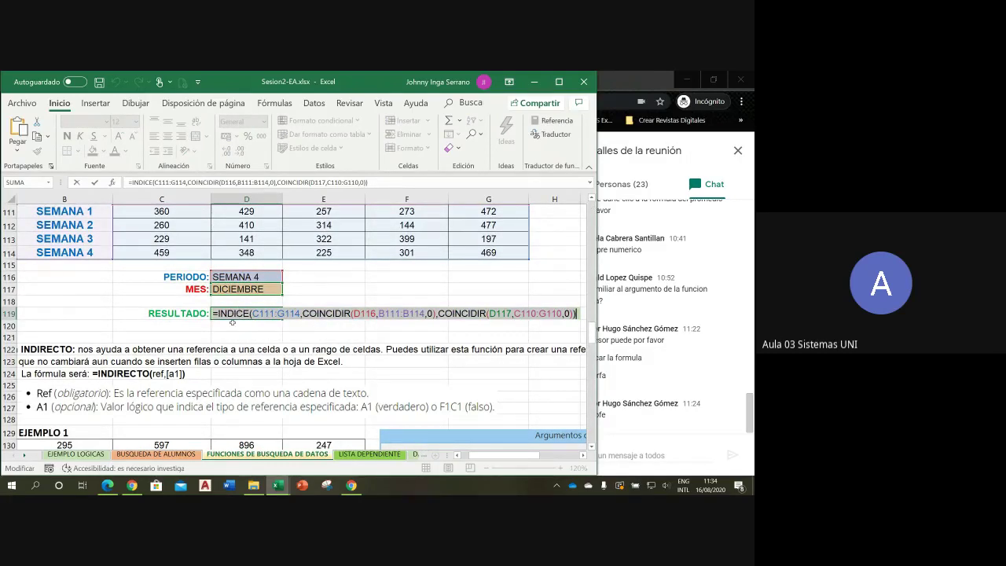
key("Return")
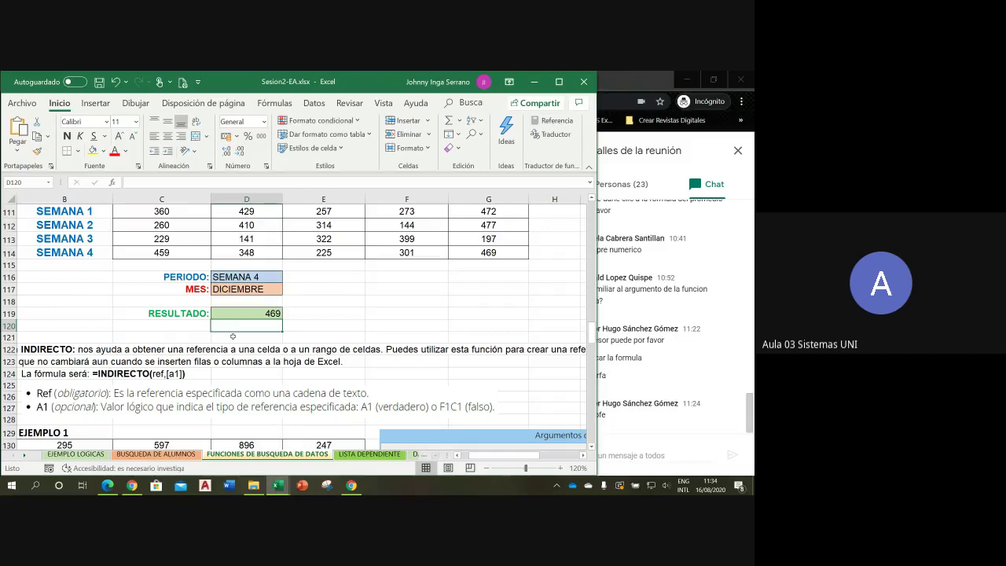
double_click(328, 312)
- Paste the formula into E119 and delete its leading = so it stays as text
type("=INDICE(C111:G114,COINCIDIR(D116,B111:B114,0),COINCIDIR(D117,C110:G110,0))")
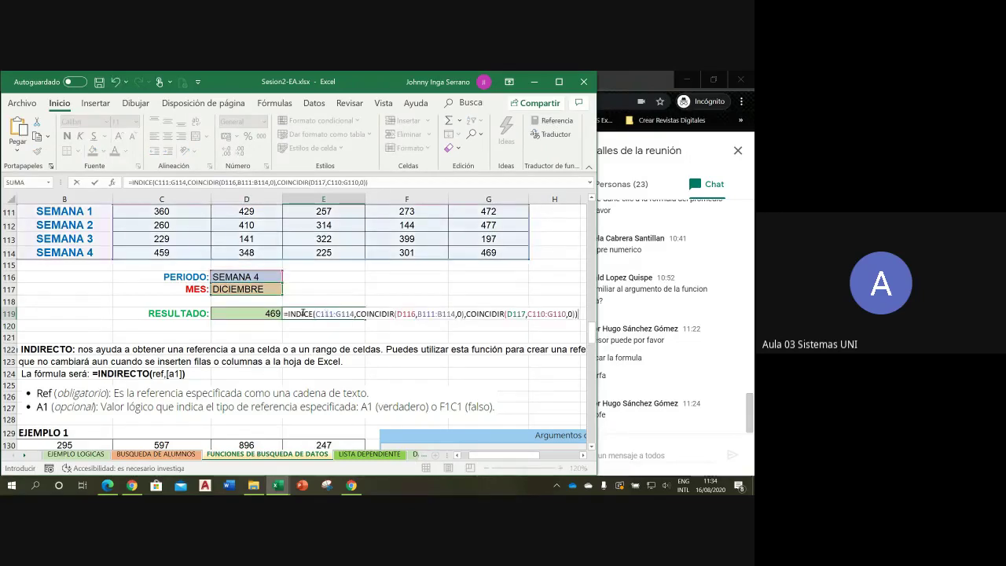
left_click(287, 313)
key("BackSpace")
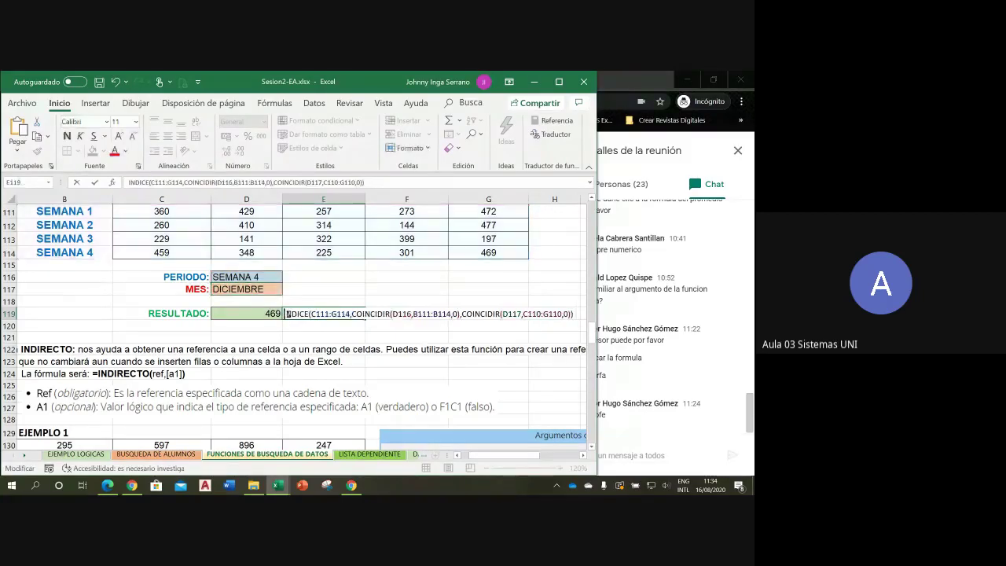
key("Return")
- Merge and wrap E119:G120, set font size 14, and make row 119 taller
left_click_drag(311, 314, 453, 323)
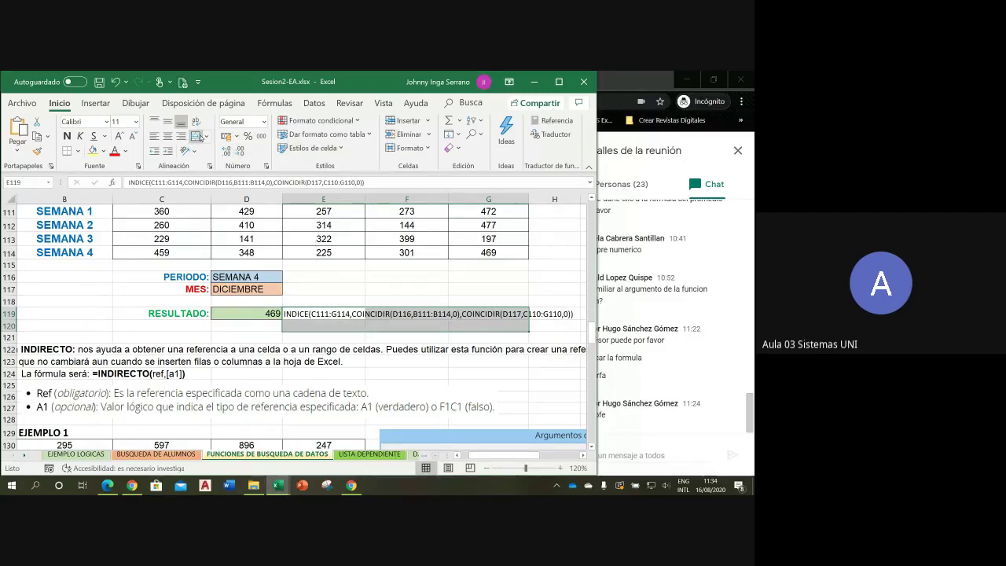
left_click(196, 136)
left_click(196, 123)
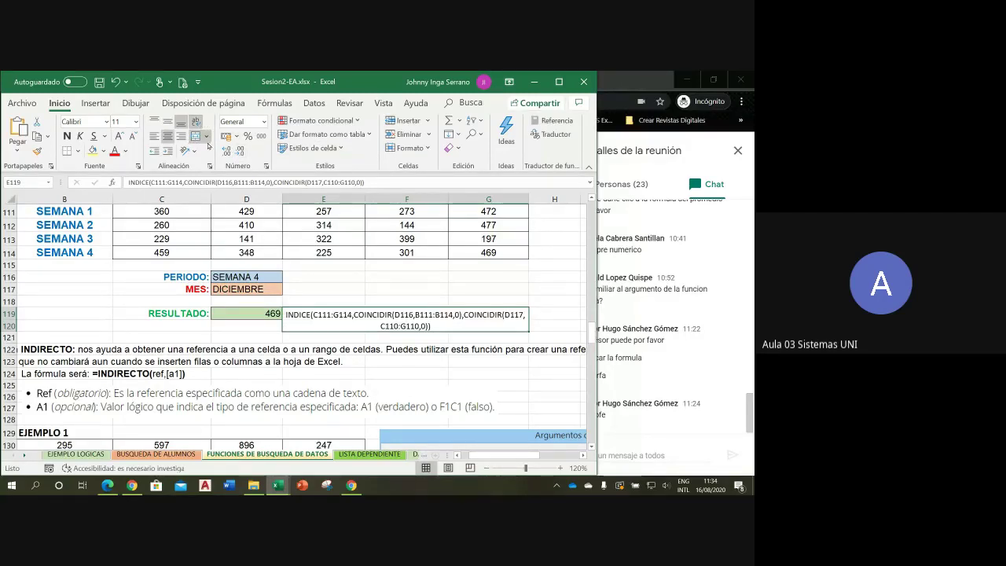
left_click(118, 137)
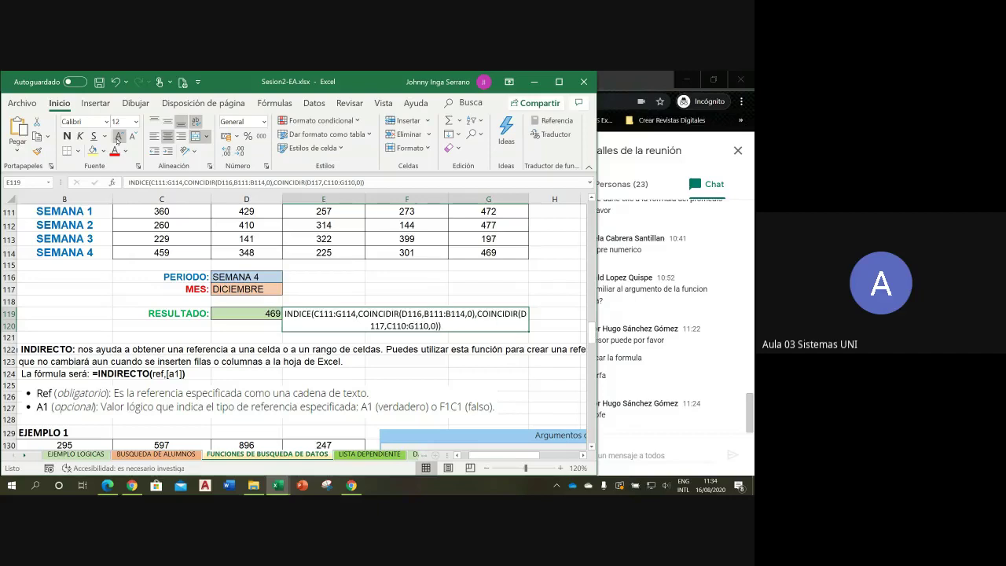
left_click(118, 137)
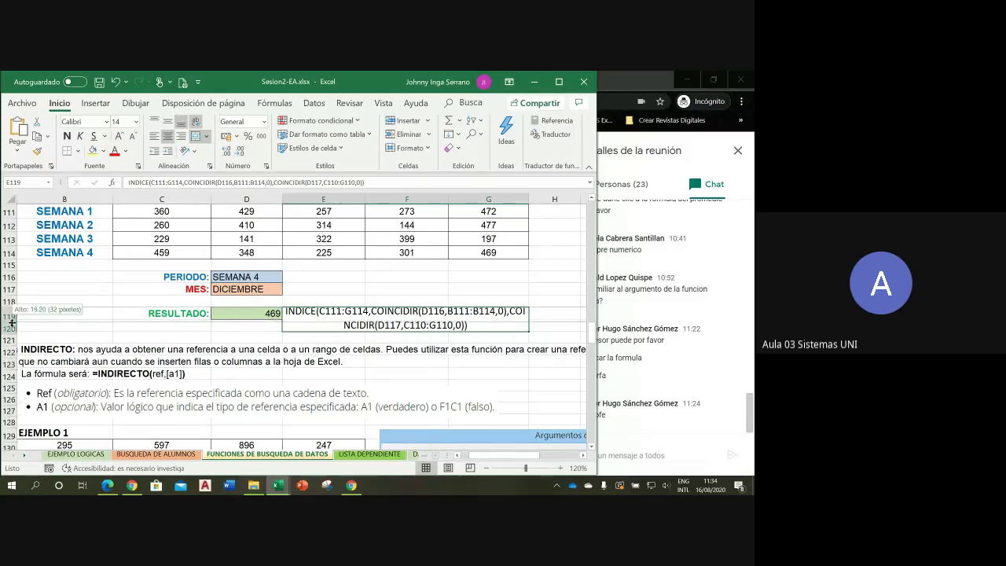
left_click_drag(11, 318, 11, 321)
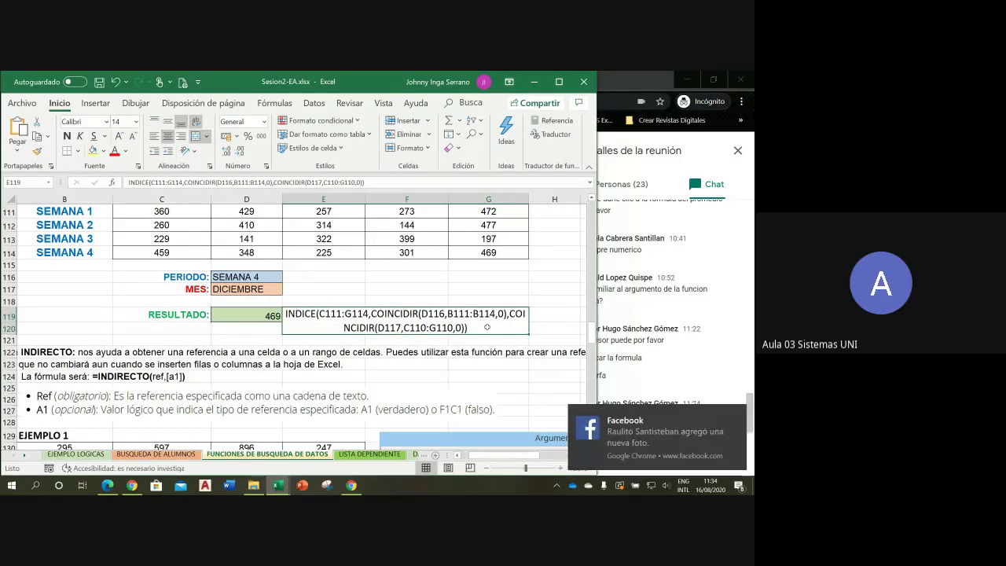
left_click(735, 413)
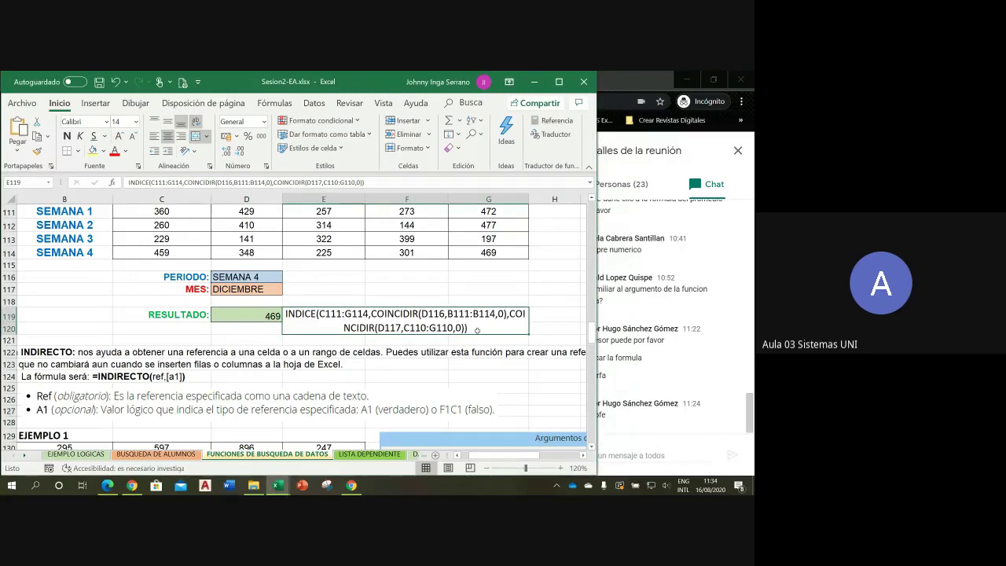
- Put an = back at the start of the E119 formula text so its ranges highlight
double_click(329, 327)
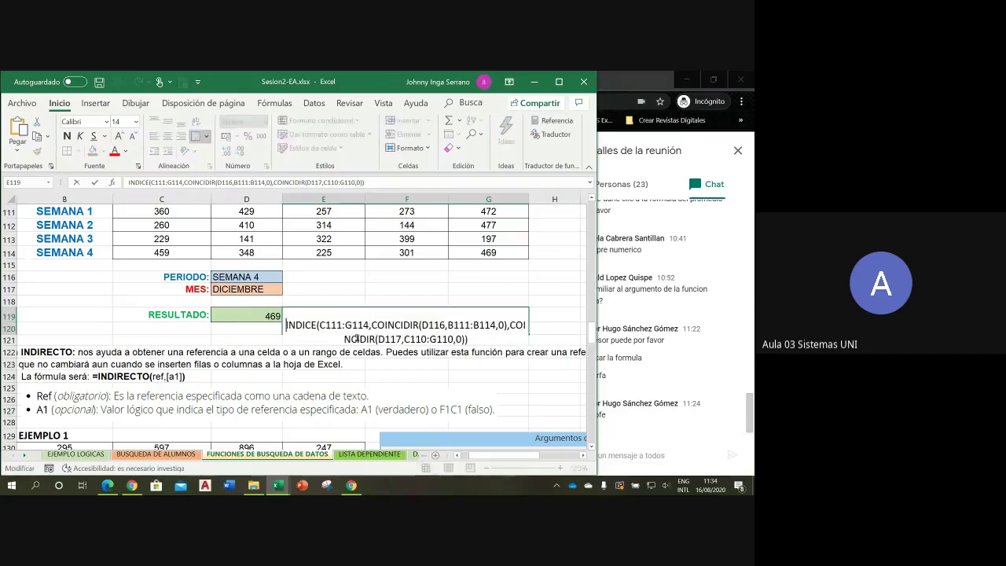
type("+")
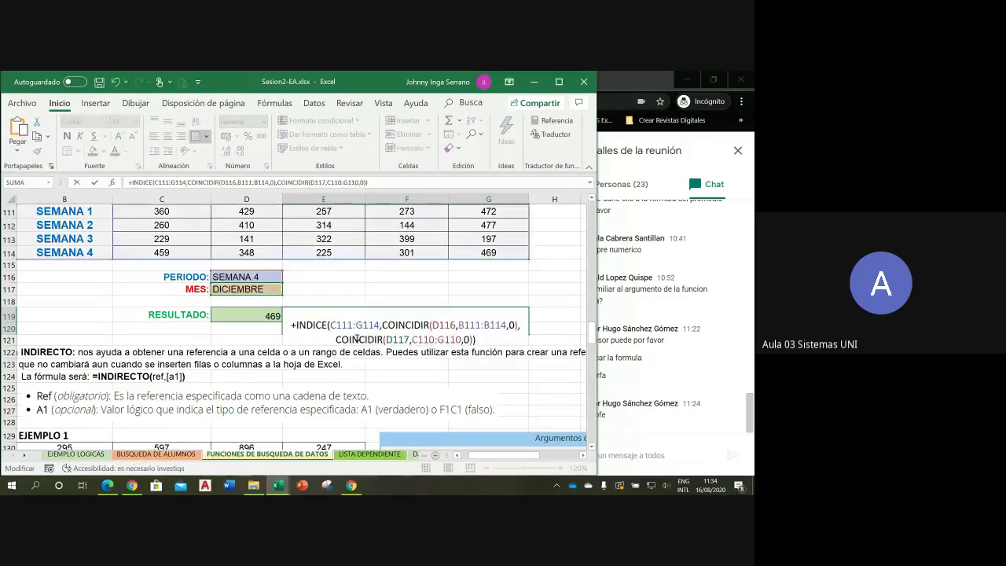
key("BackSpace")
type("=")
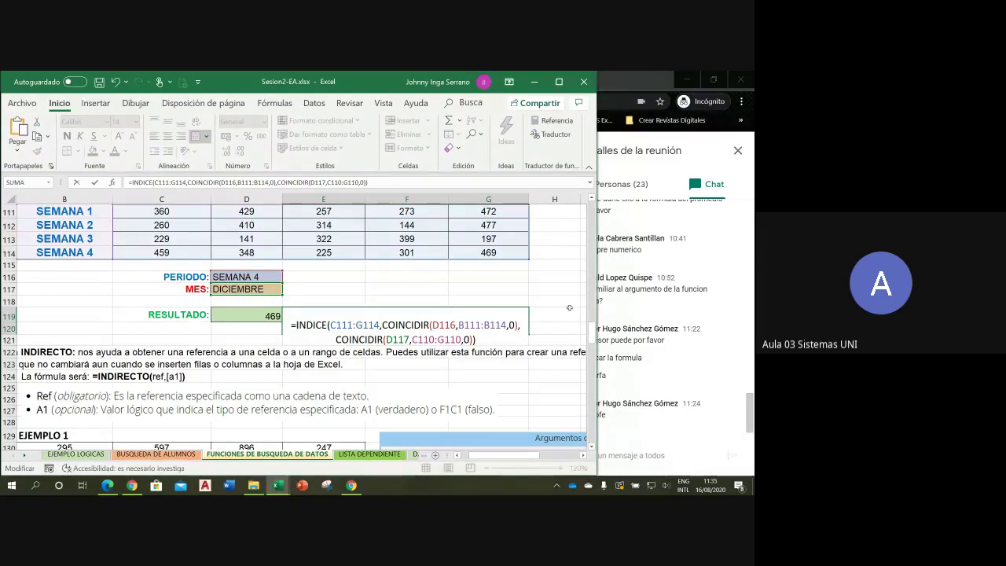
left_click(592, 202)
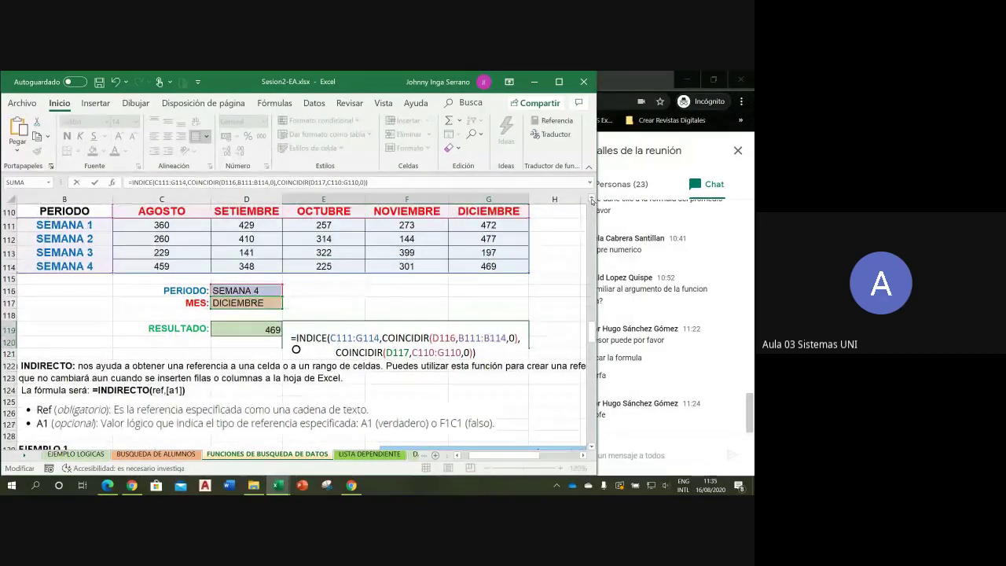
left_click(592, 201)
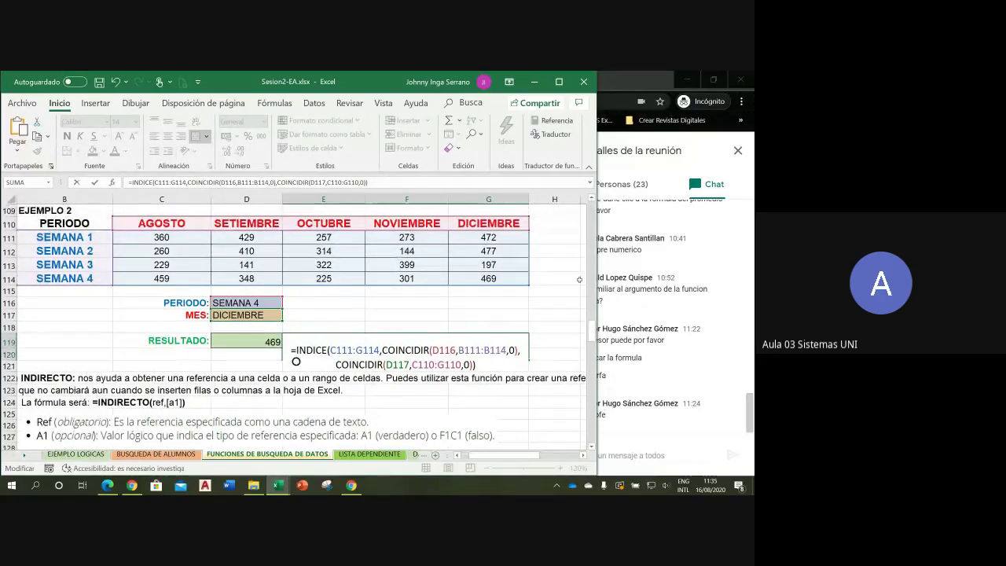
left_click(316, 350)
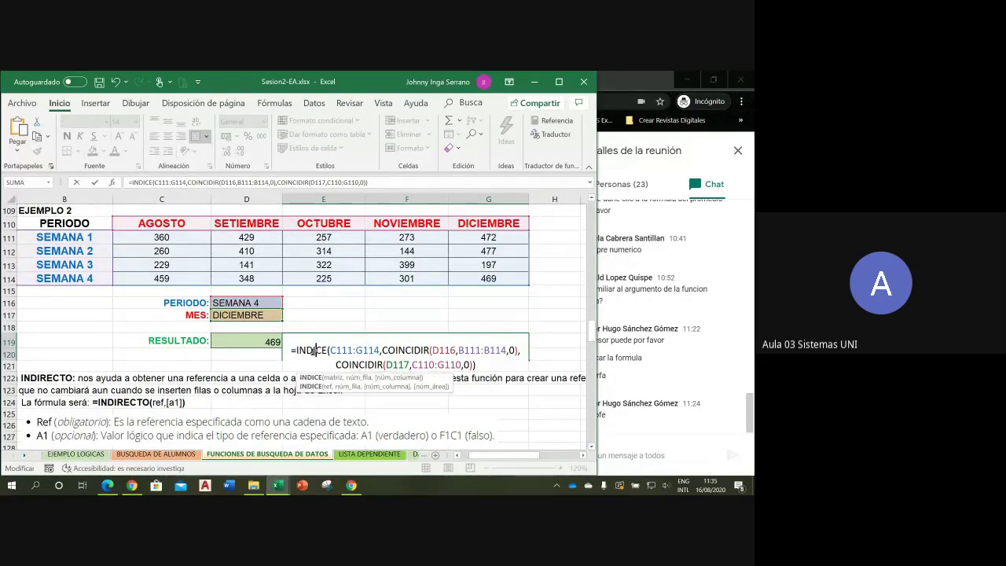
key("Home")
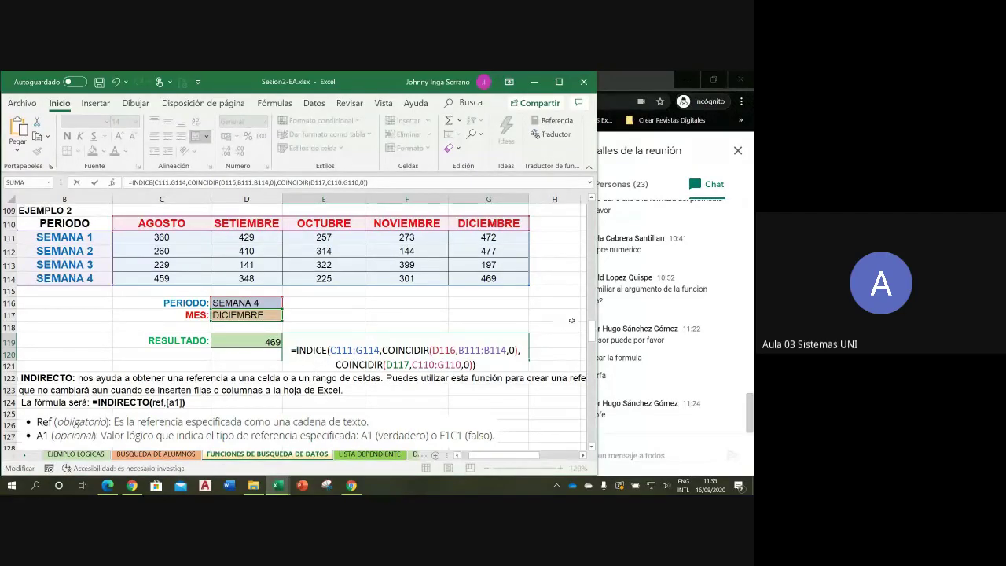
left_click_drag(598, 314, 566, 319)
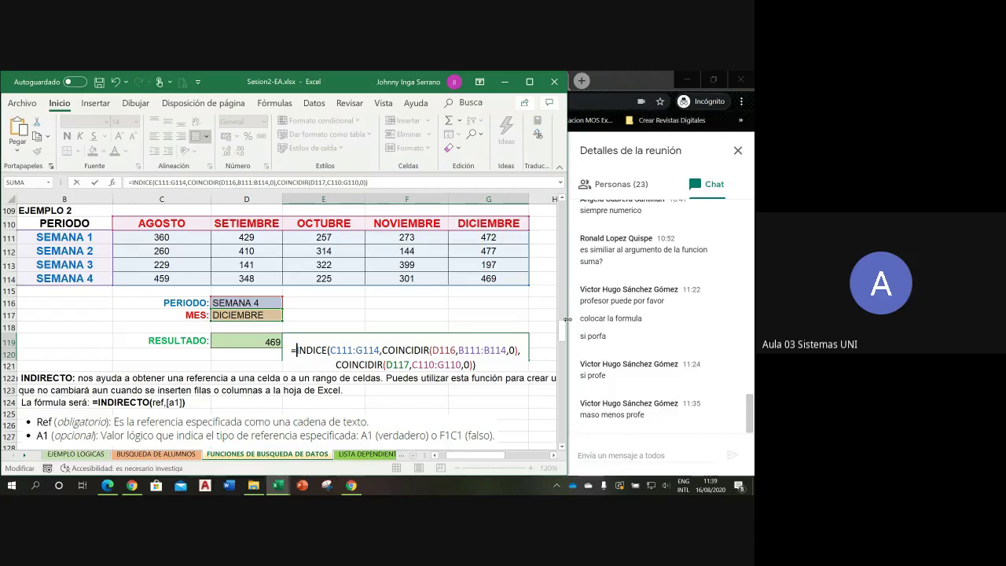
- Remove the = from E119 again and fill the merged formula block yellow
key("BackSpace")
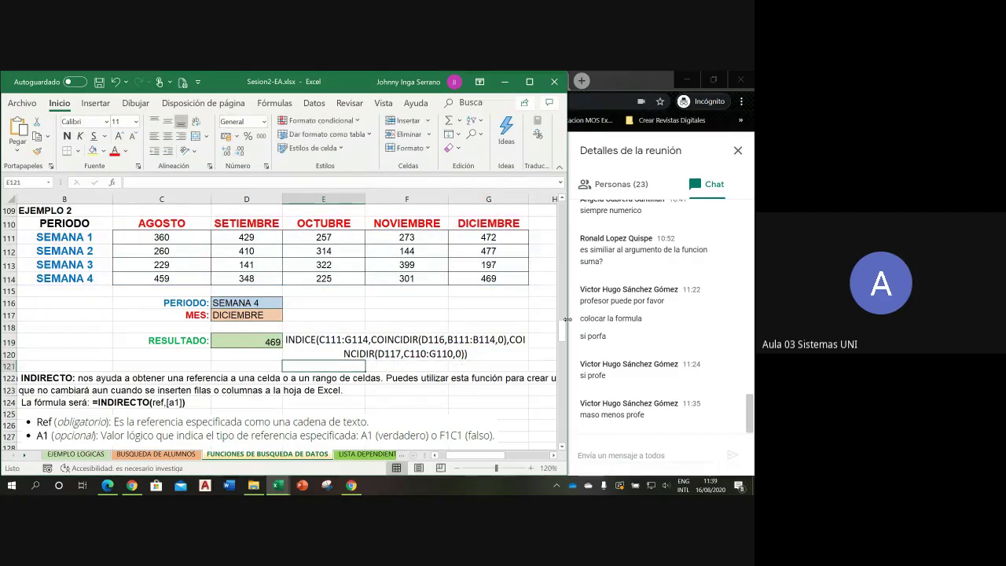
left_click(94, 181)
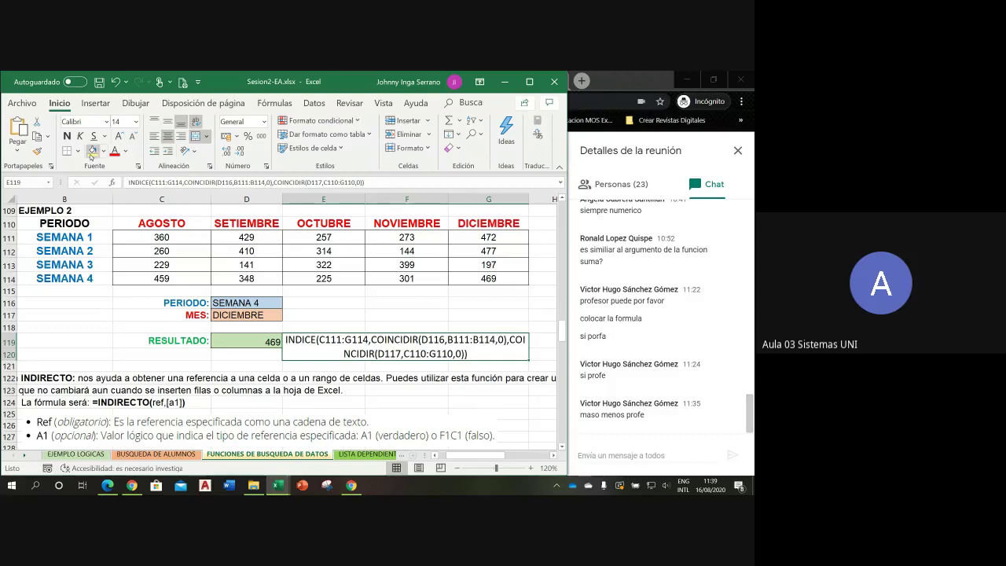
left_click(92, 150)
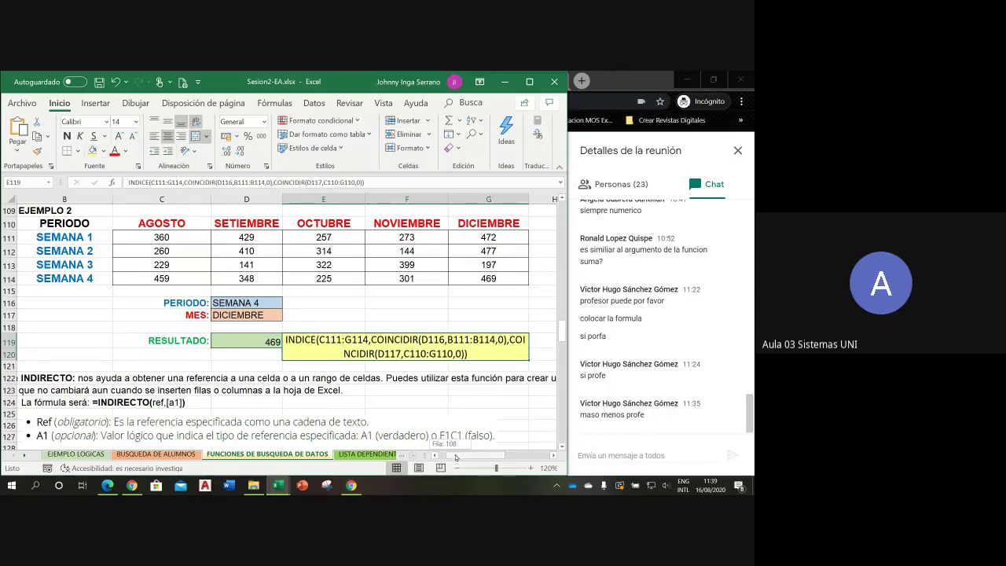
left_click_drag(456, 457, 445, 457)
left_click(39, 378)
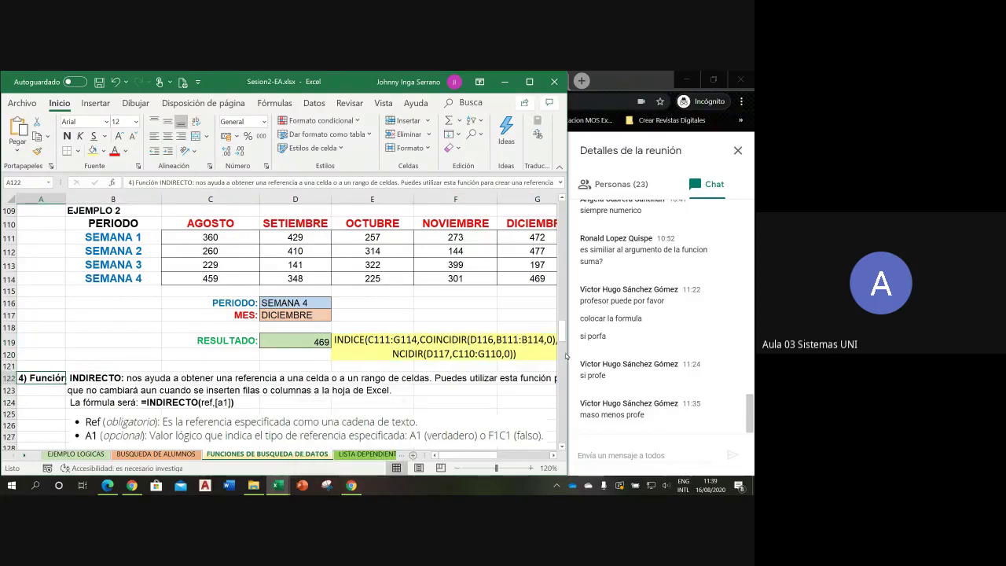
left_click_drag(562, 334, 563, 347)
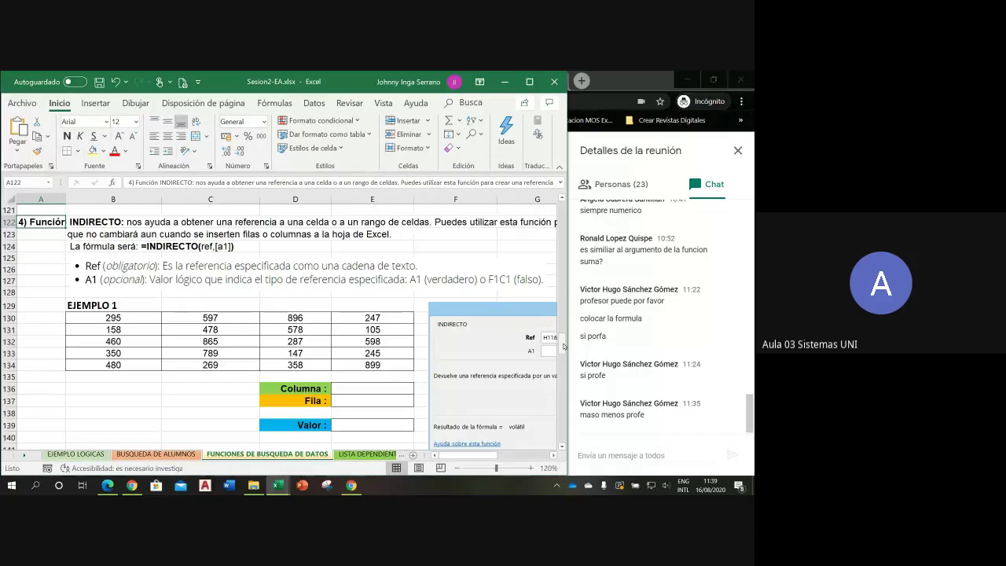
left_click(83, 225)
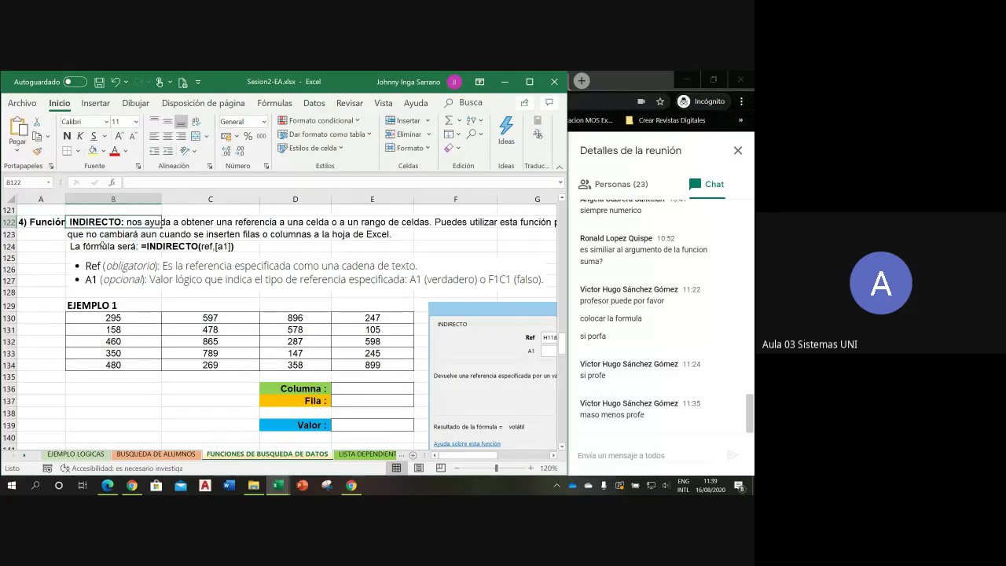
left_click(101, 235)
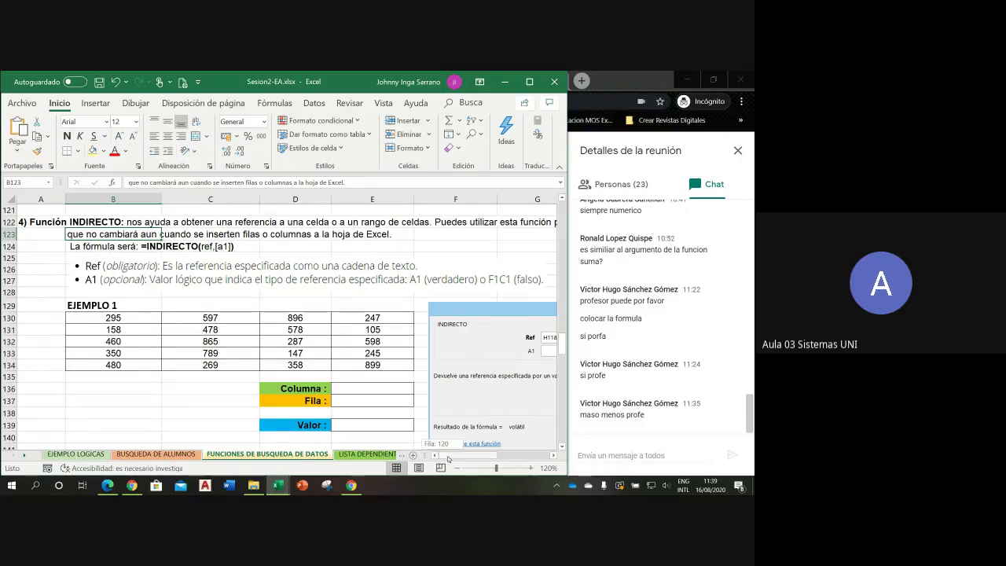
mouse_move(448, 460)
left_mouse_down()
mouse_move(458, 460)
mouse_move(450, 467)
left_mouse_up()
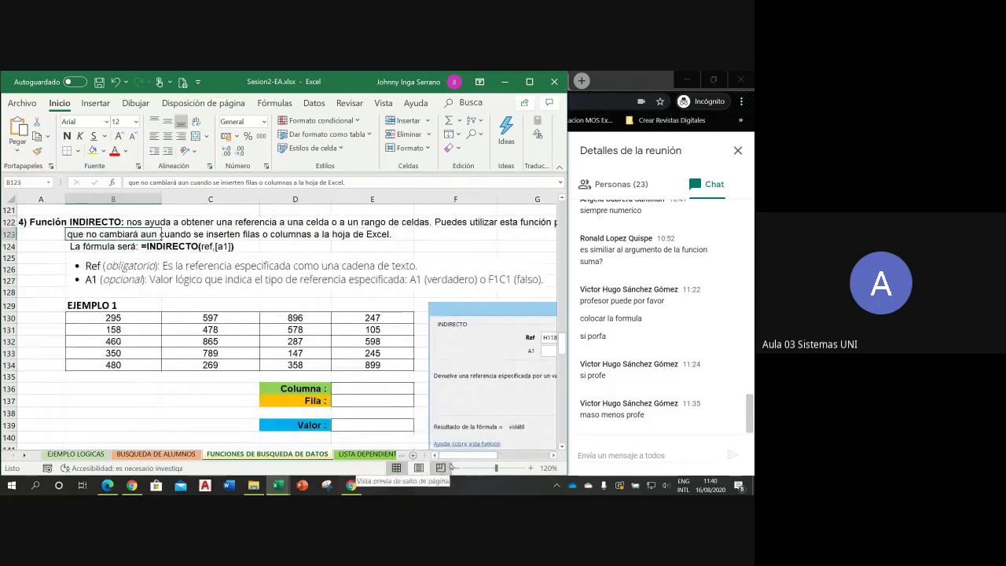
left_click(285, 247)
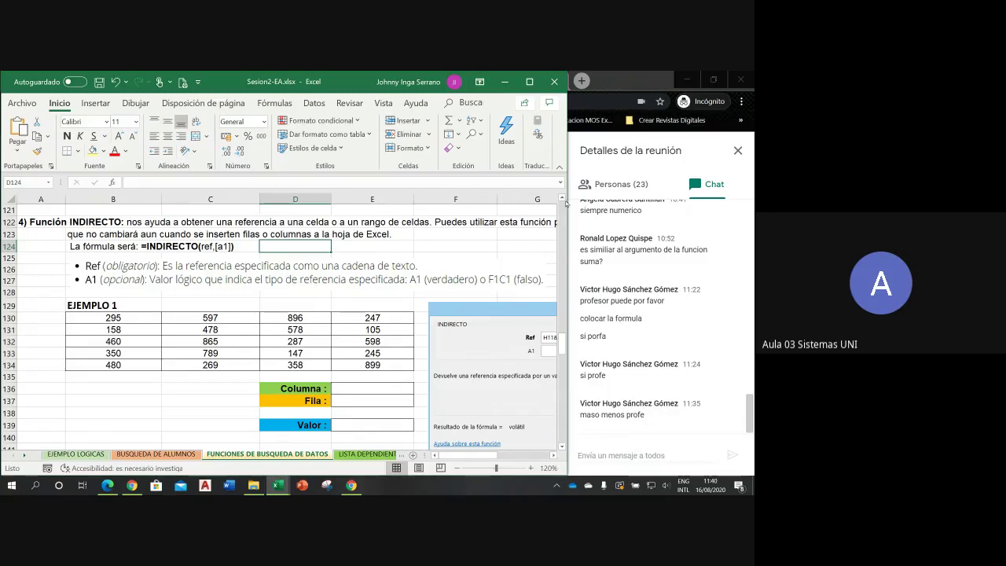
left_click(563, 200)
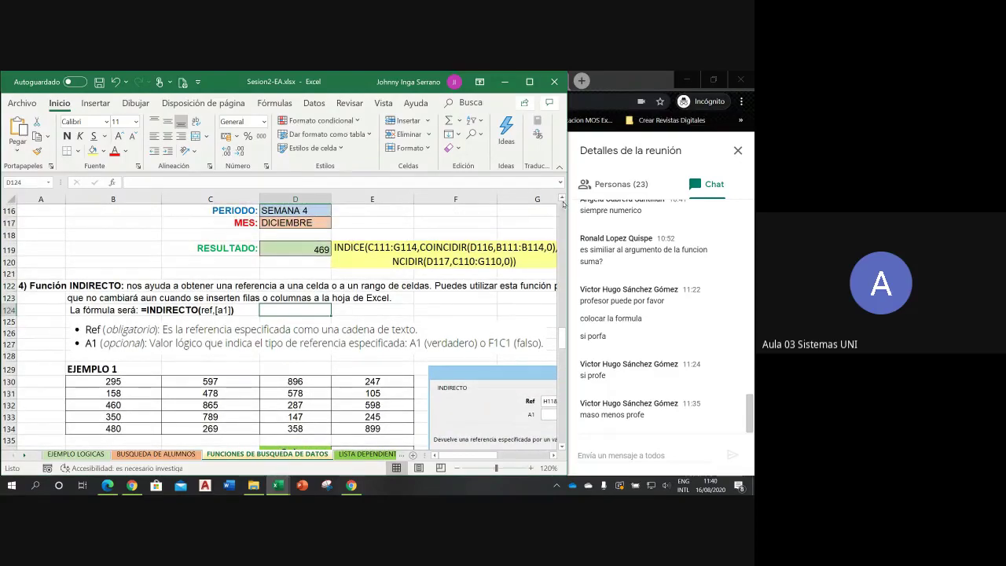
left_click(562, 202)
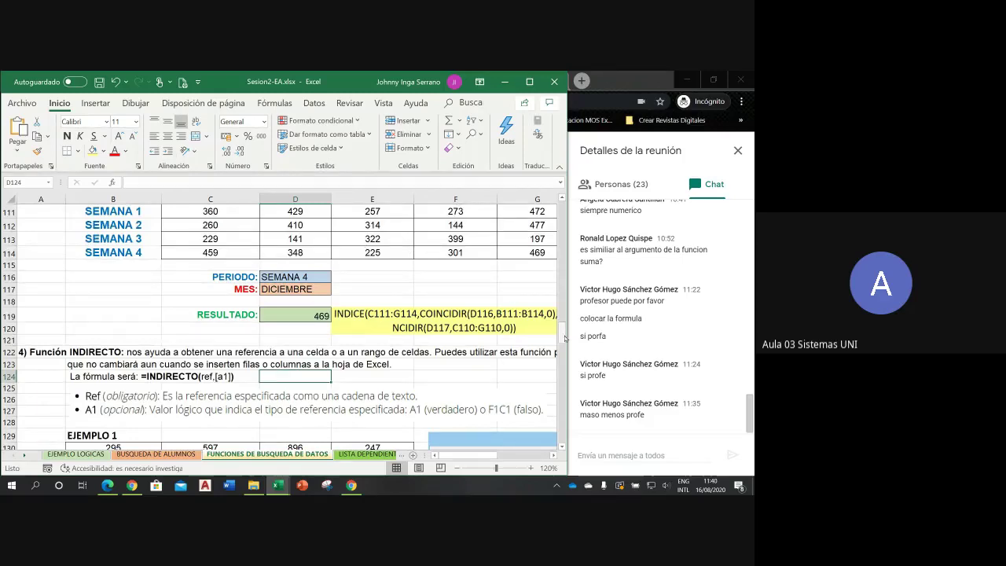
scroll(447, 391, "down", 4)
scroll(447, 391, "down", 1)
scroll(447, 390, "down", 1)
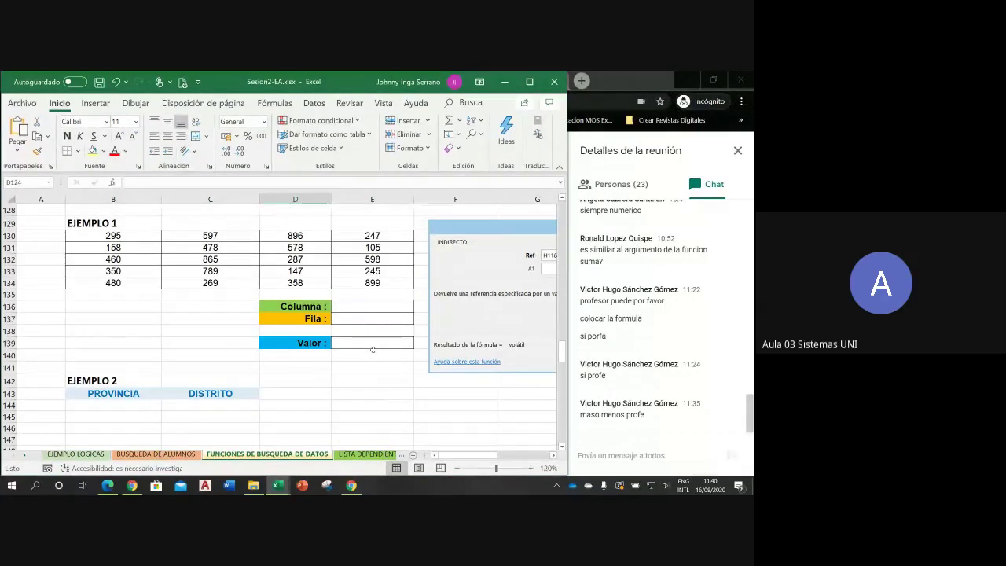
left_click(372, 308)
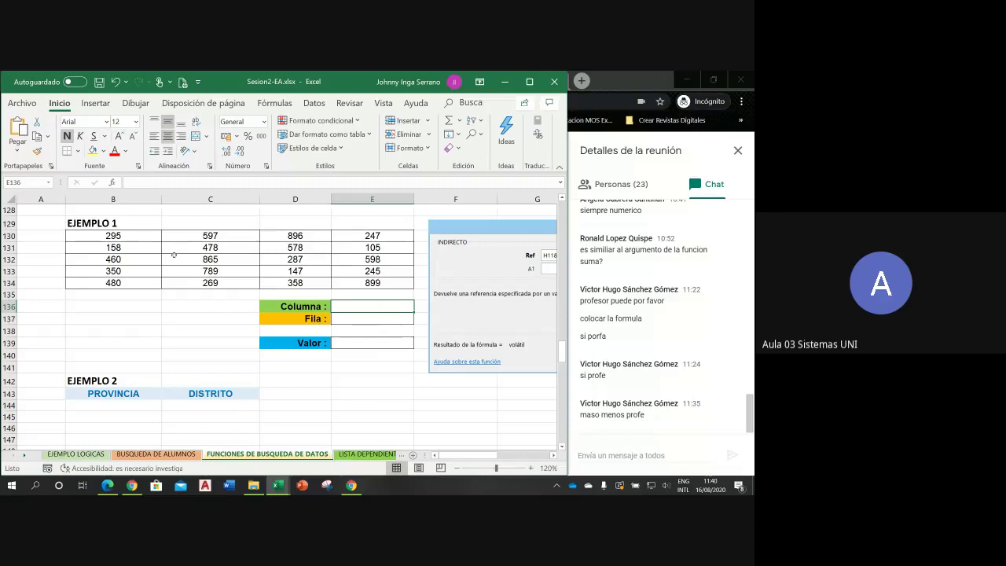
left_click_drag(122, 240, 369, 284)
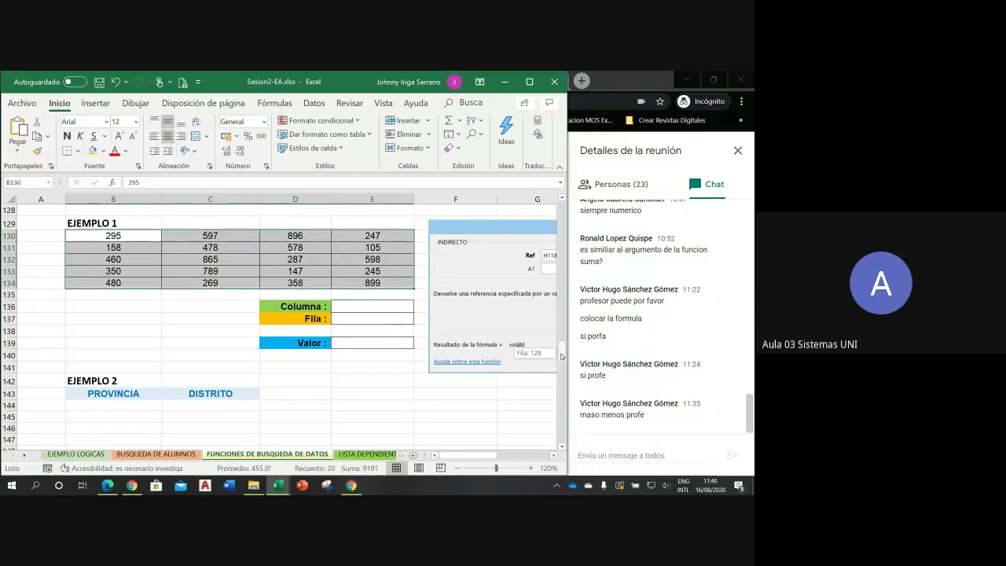
left_click_drag(562, 356, 562, 349)
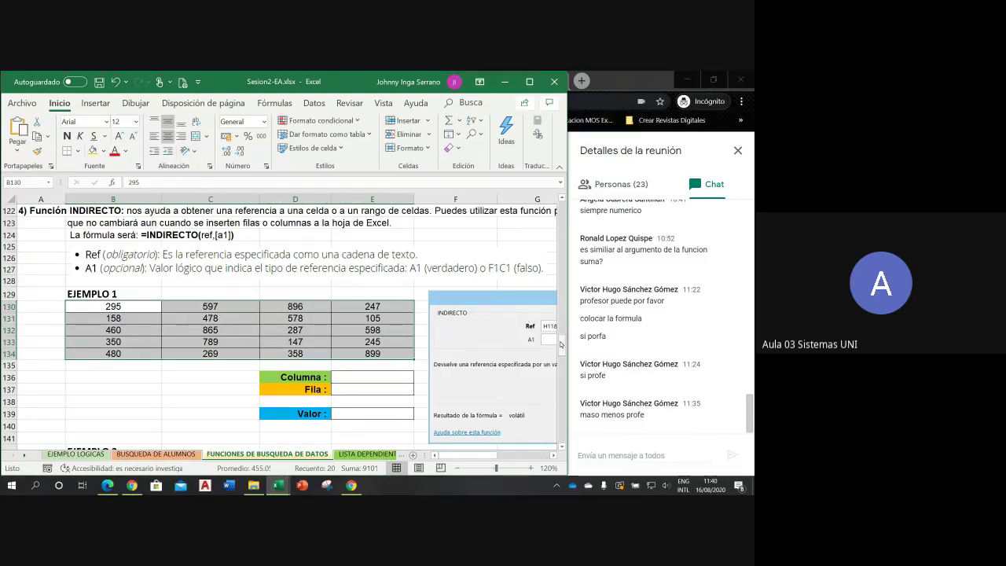
left_click_drag(561, 343, 561, 326)
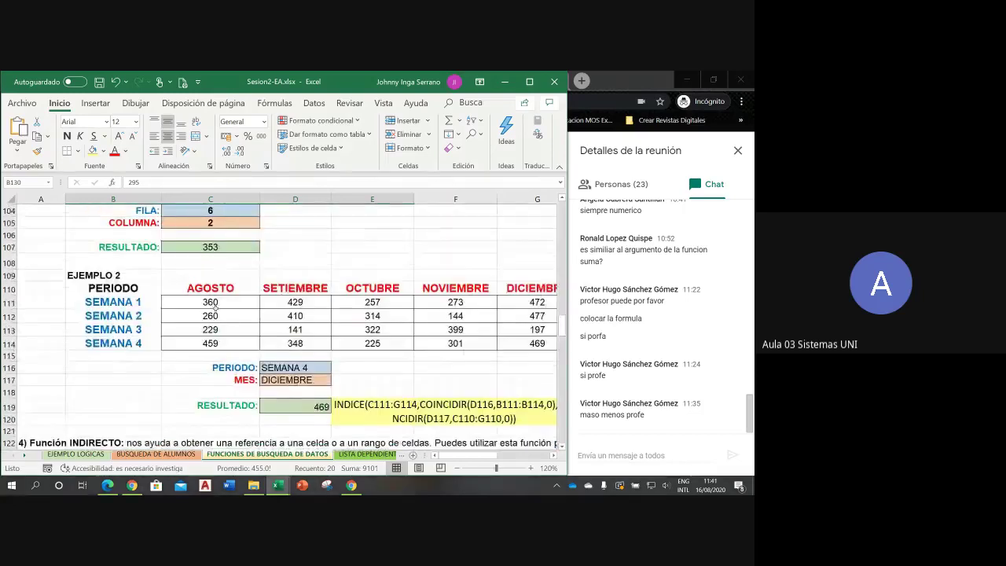
left_click(245, 302)
left_click_drag(245, 302, 502, 344)
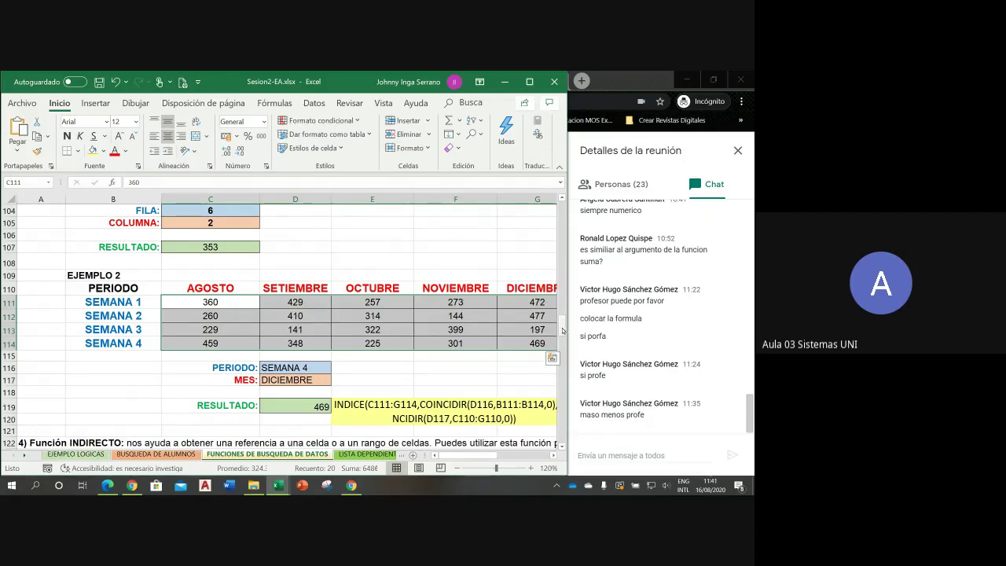
scroll(526, 363, "down", 5)
left_click(210, 341)
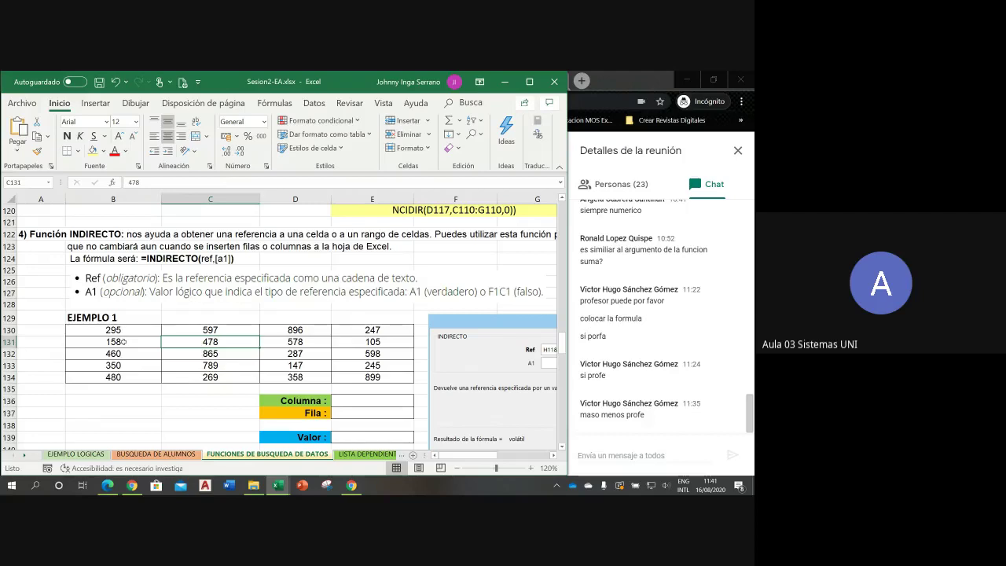
- Enter C as Columna in E136 and 131 as Fila in E137, locating the 478 cell
left_click(371, 403)
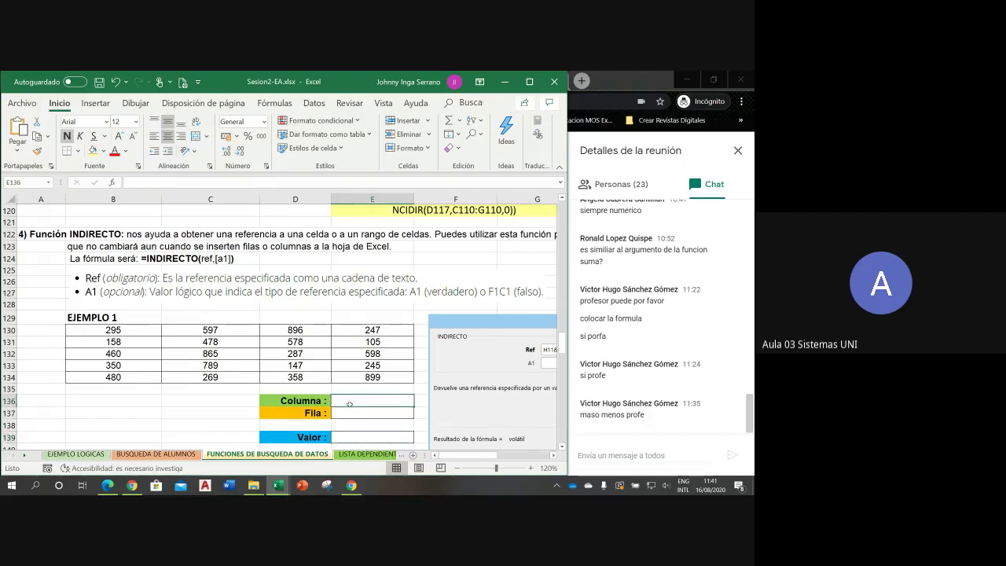
left_click(225, 342)
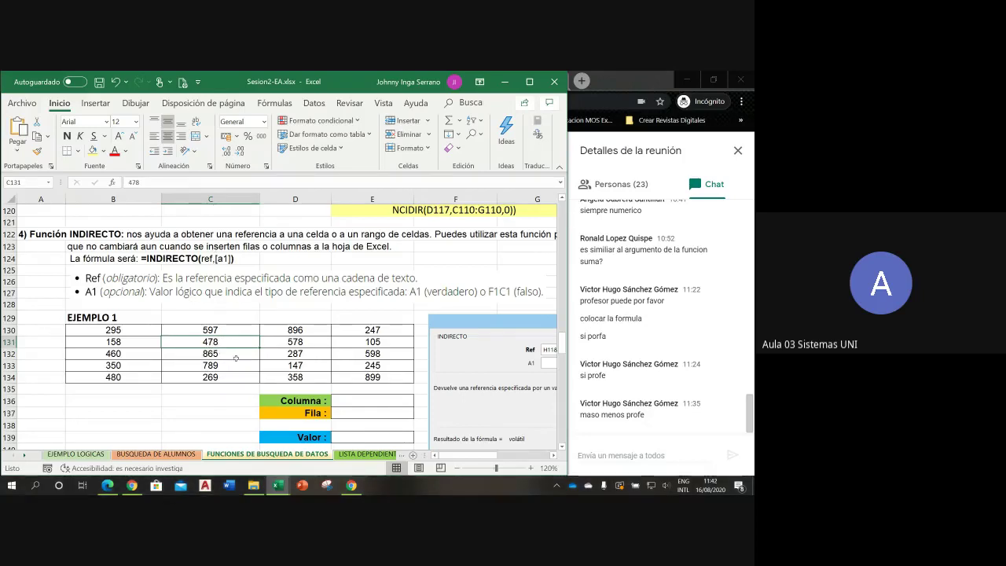
left_click(373, 397)
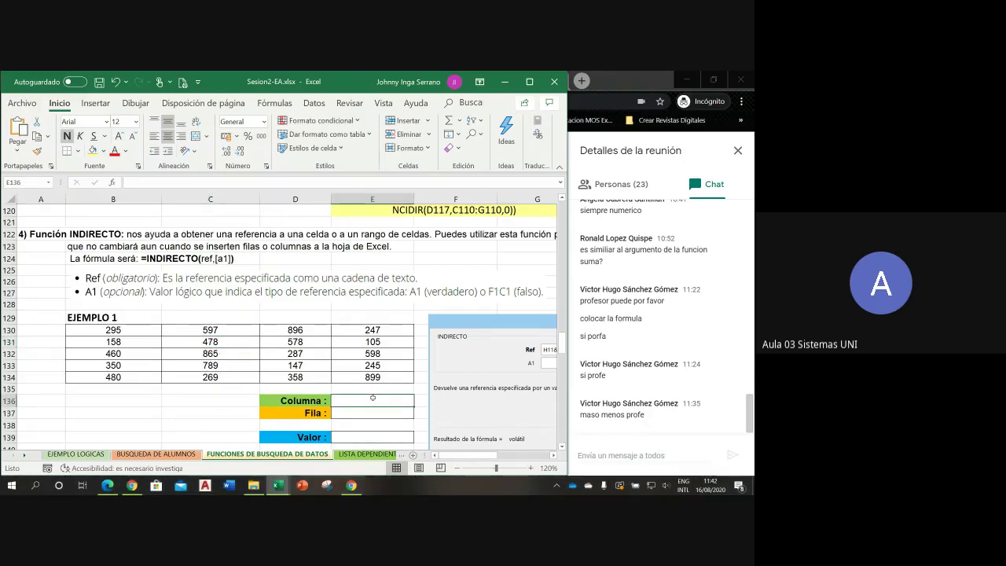
type("C")
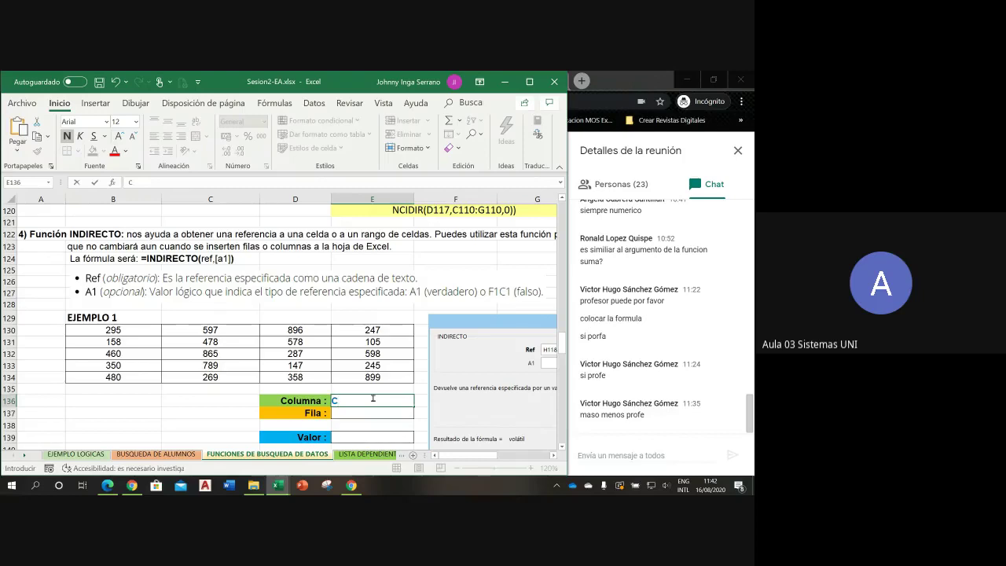
key("Return")
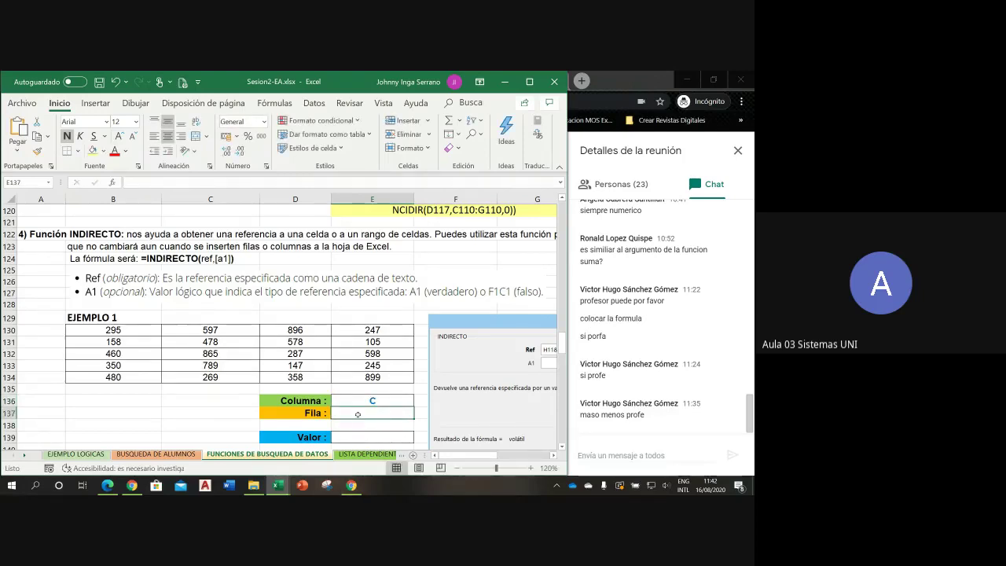
left_click(224, 342)
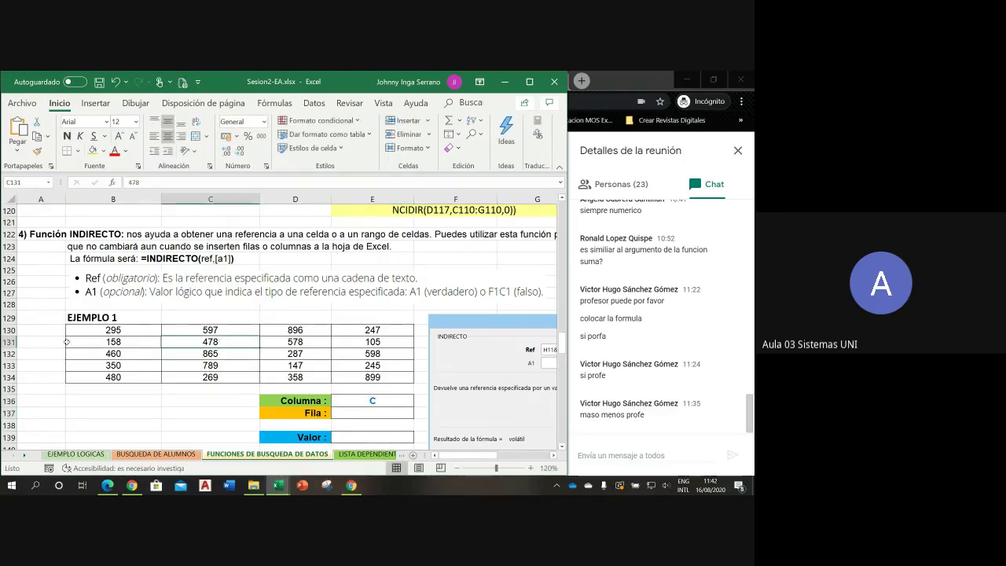
left_click(370, 414)
type("131")
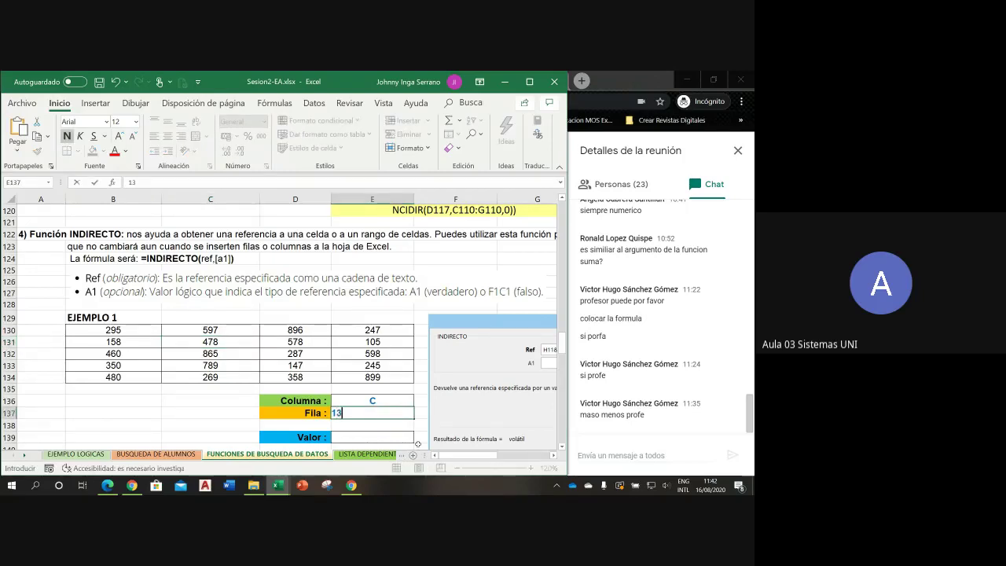
key("Return")
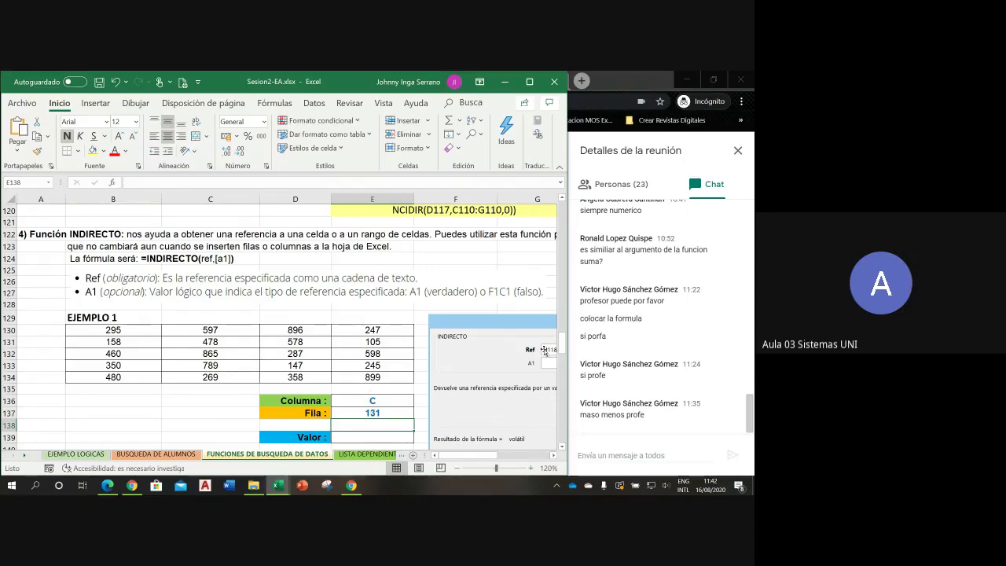
scroll(563, 348, "down", 2)
- Start an INDIRECTO formula in the Valor cell, cancel it, and magnify around the 478 cell
left_click(388, 366)
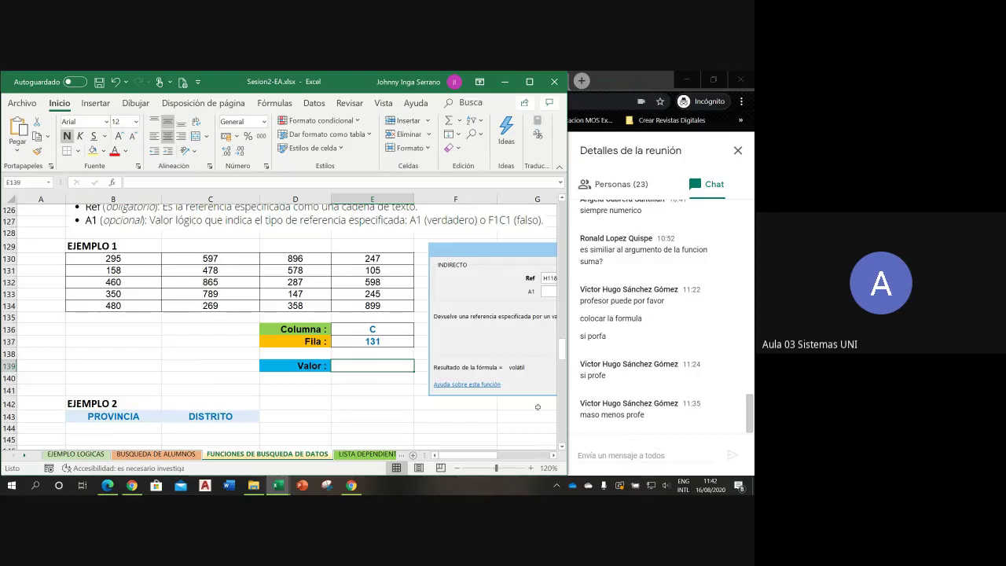
scroll(485, 334, "up", 1)
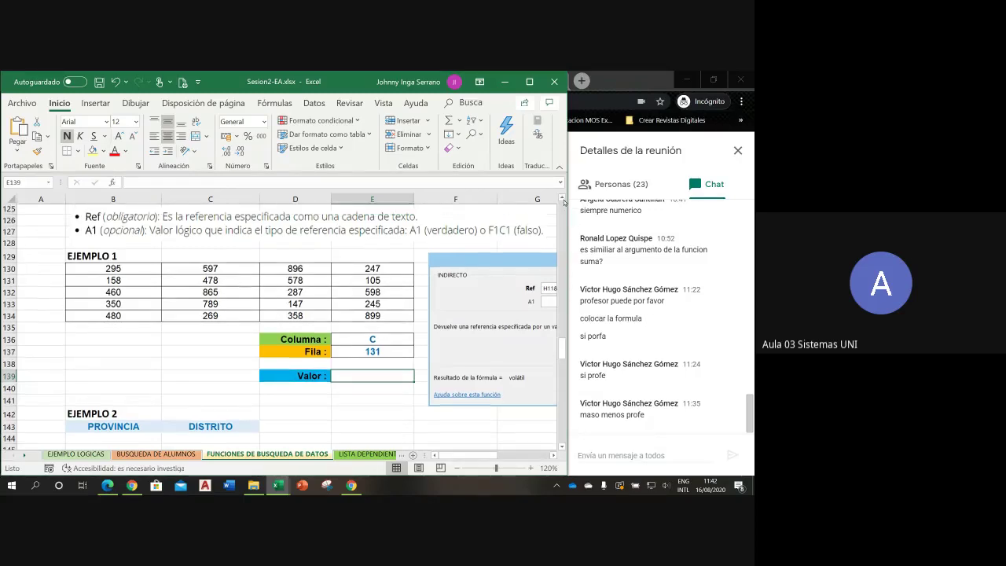
type("=")
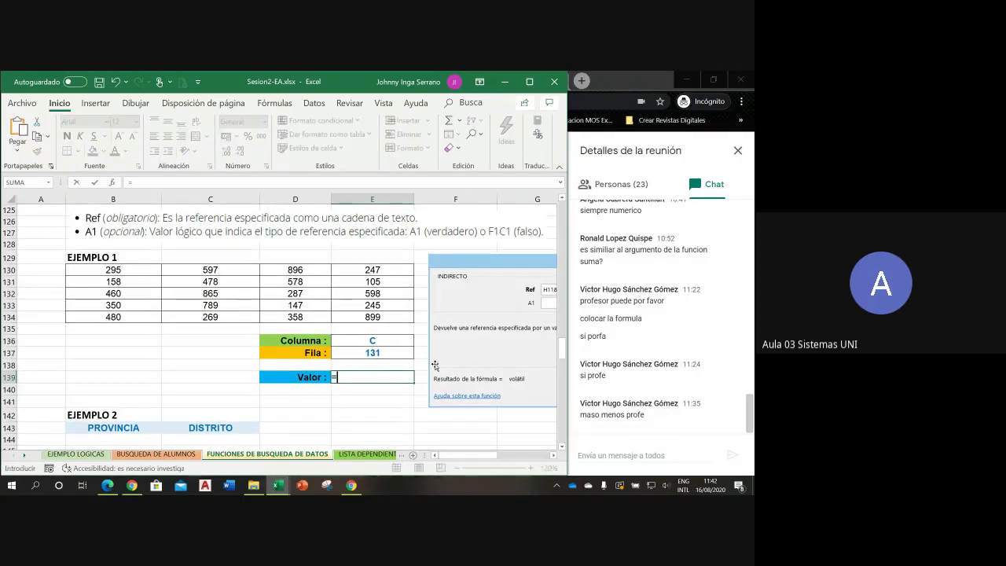
type("INDIRECT")
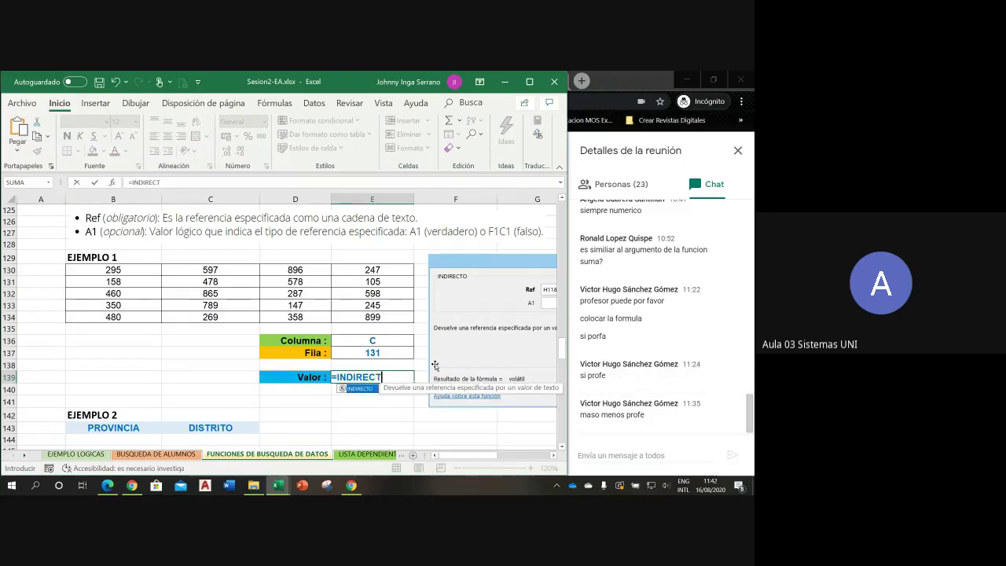
type("O")
type("(")
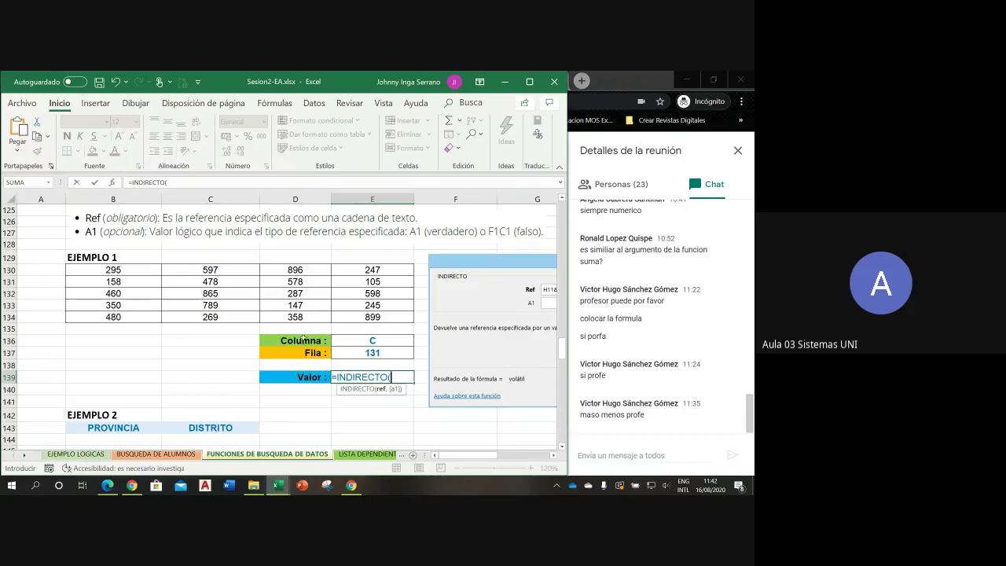
key("Escape")
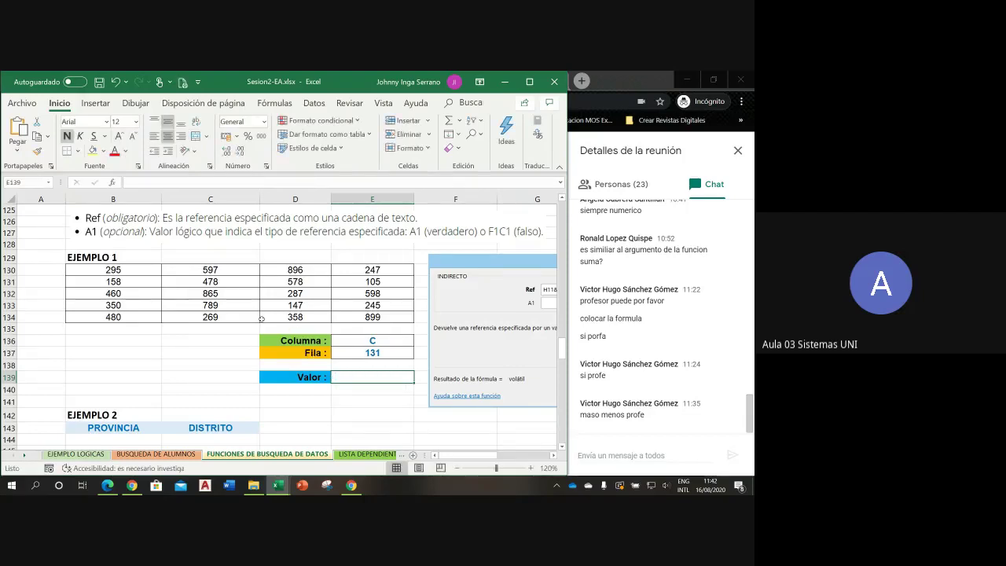
left_click(235, 279)
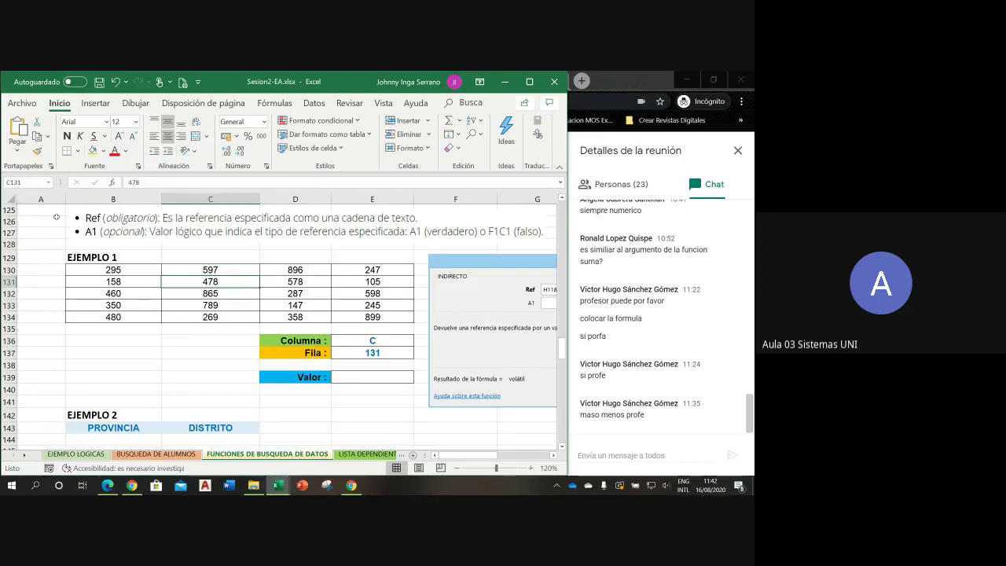
key("super+plus")
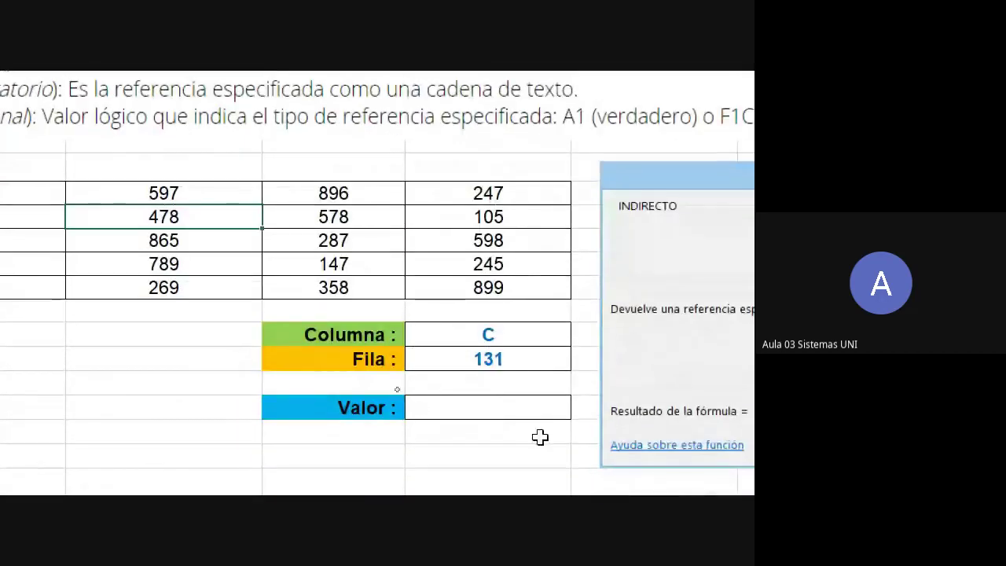
- Enter =INDIRECTO(E136&E137) in the Valor cell so it returns 478
left_click(507, 363)
left_click(470, 408)
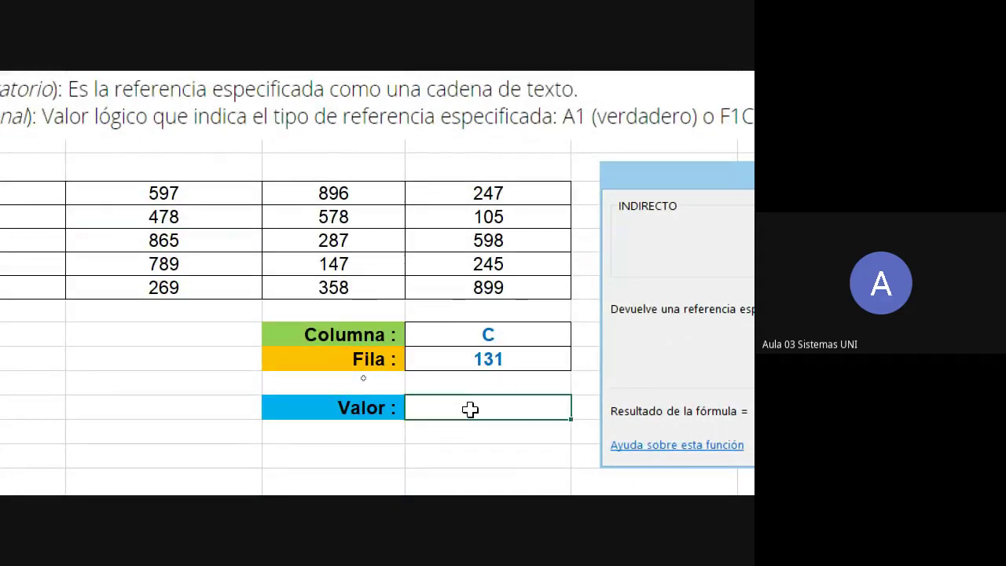
type("=I")
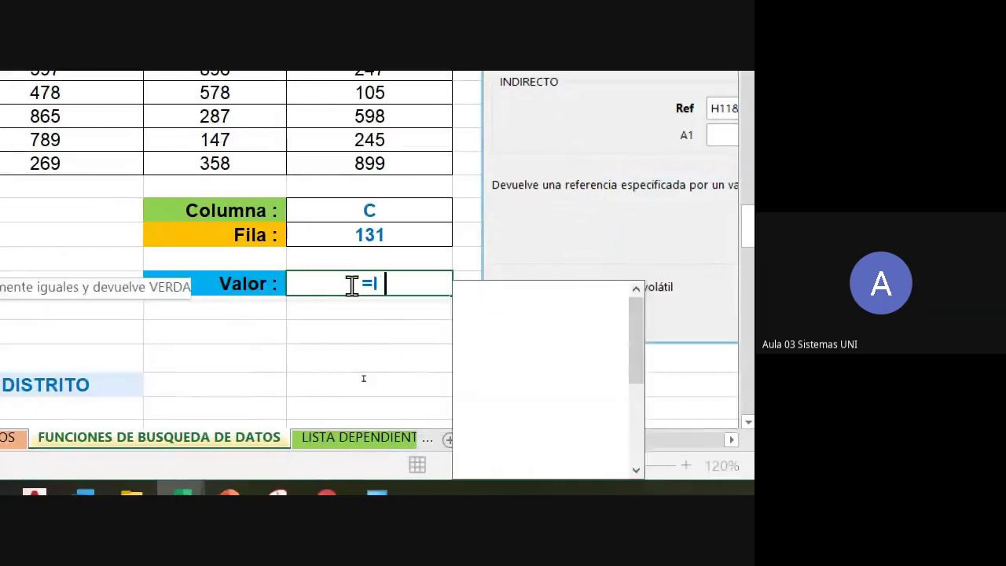
type("NDIRECTO(")
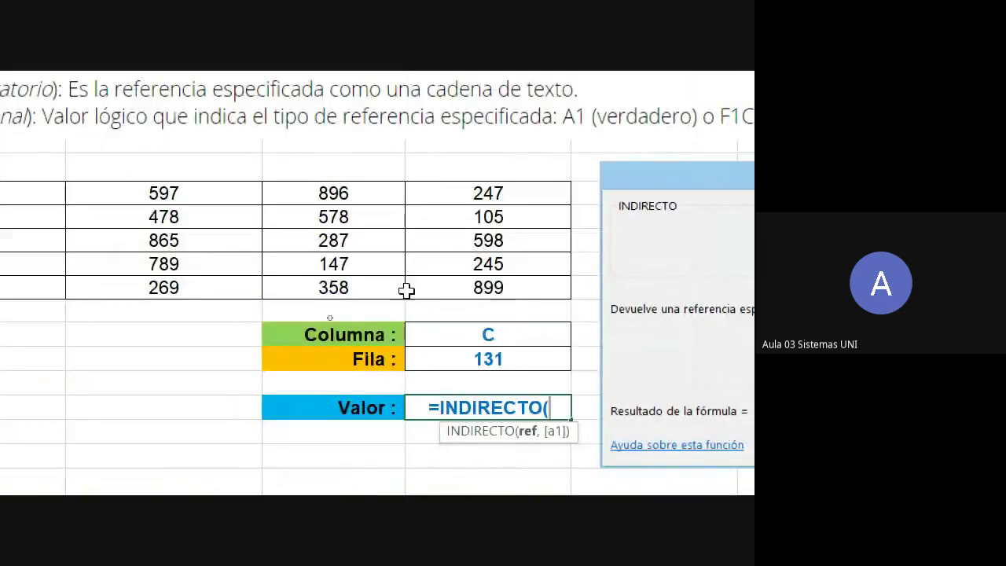
left_click(489, 335)
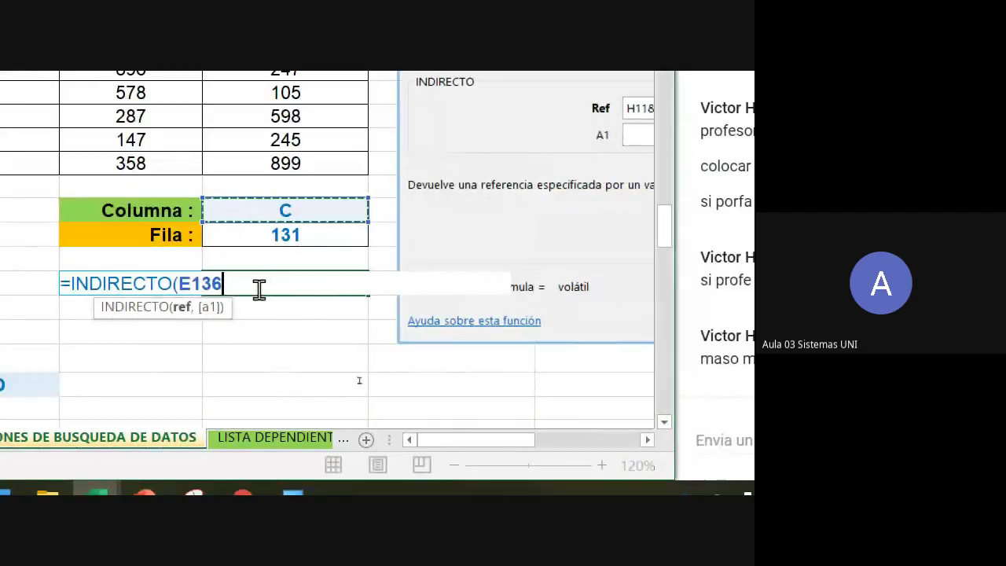
type(",")
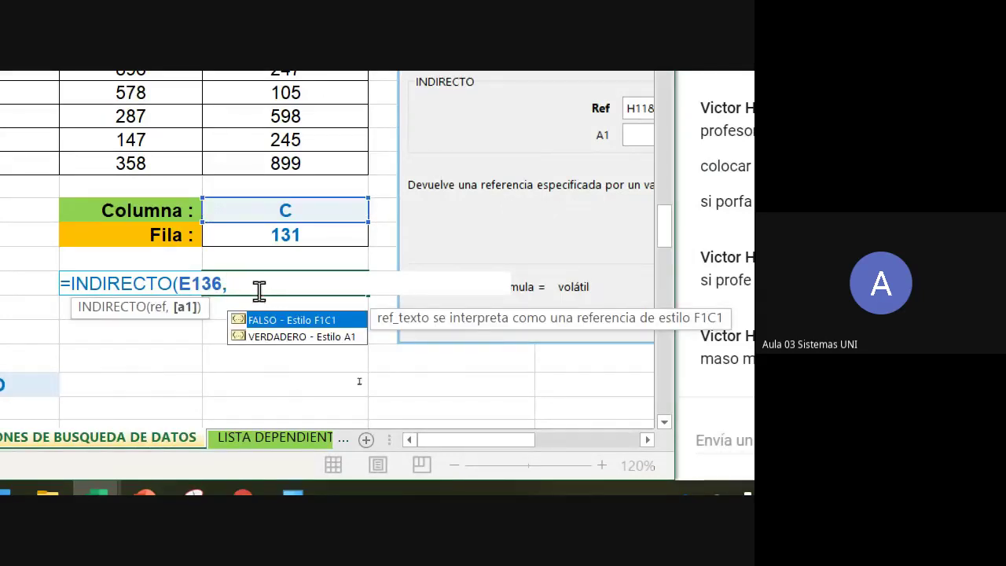
key("BackSpace")
type("&")
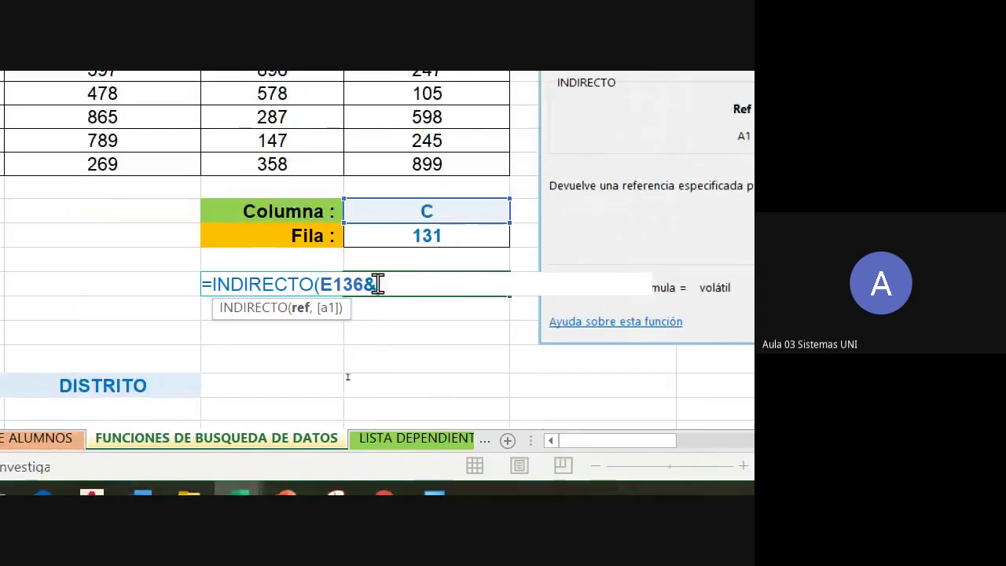
left_click(464, 236)
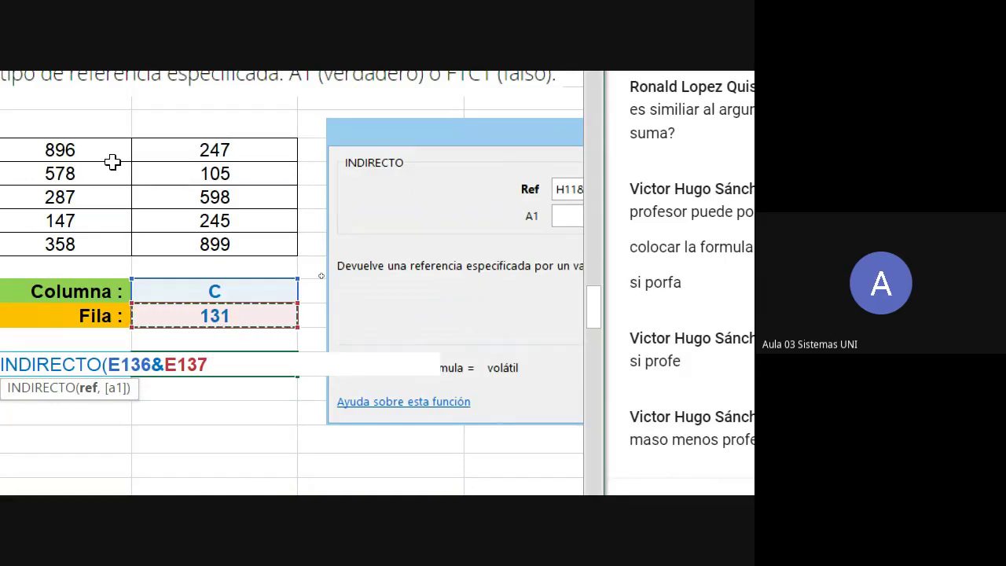
type(")")
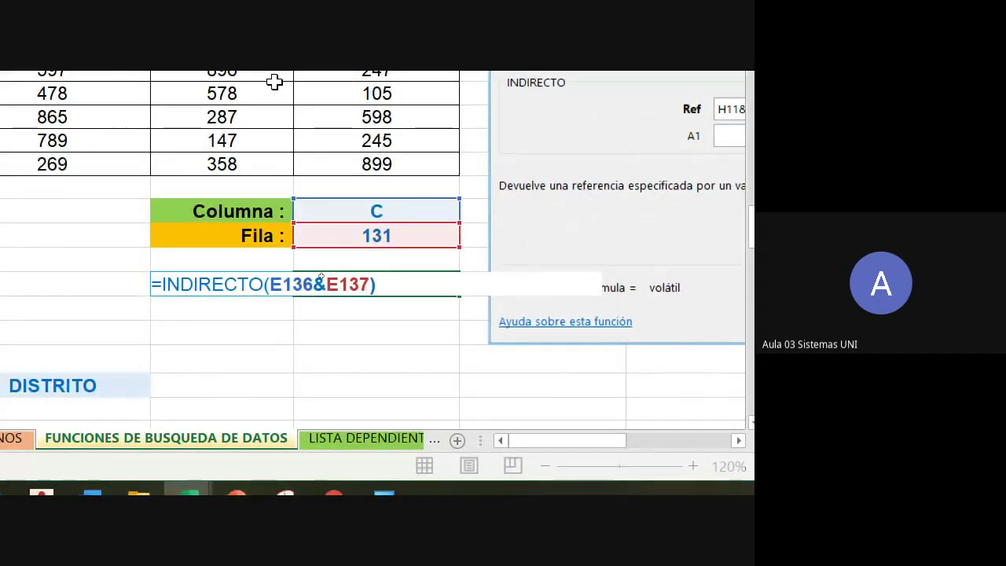
key("Return")
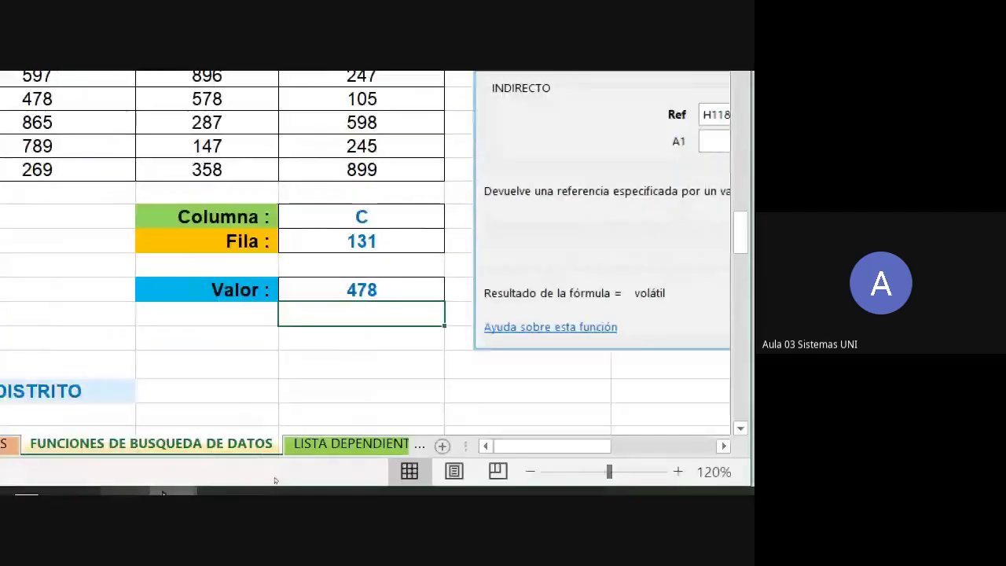
double_click(382, 290)
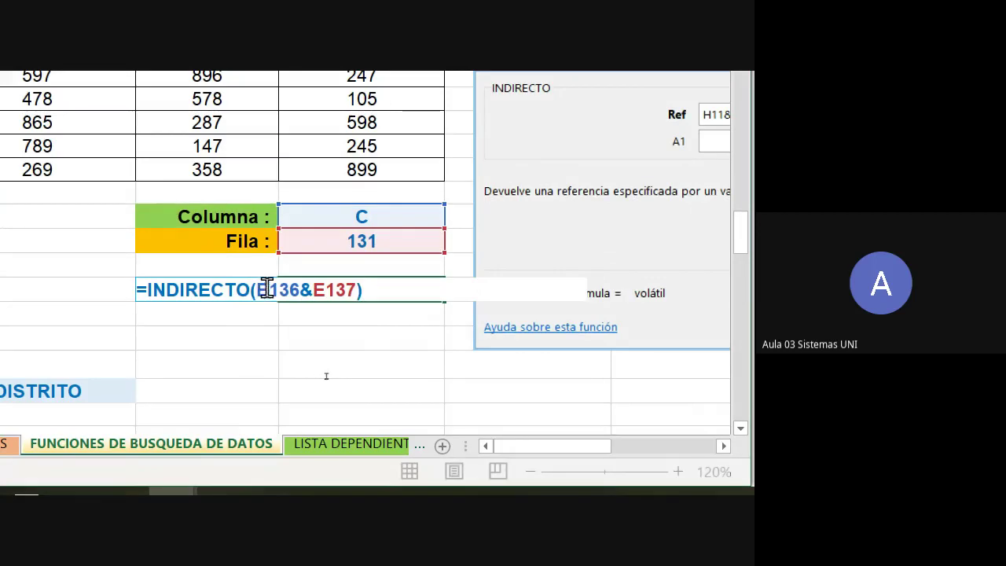
left_click_drag(257, 289, 301, 287)
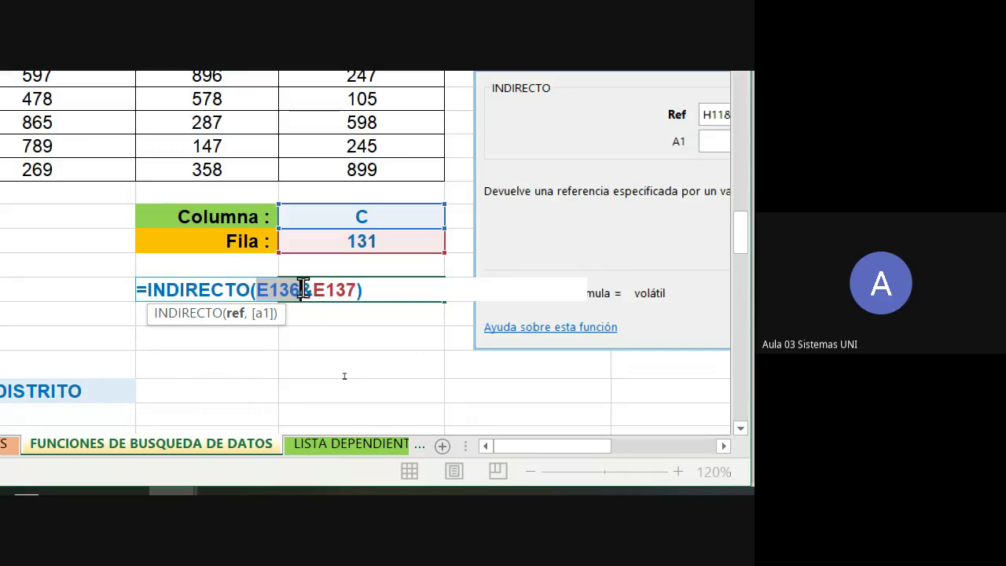
left_click(370, 289)
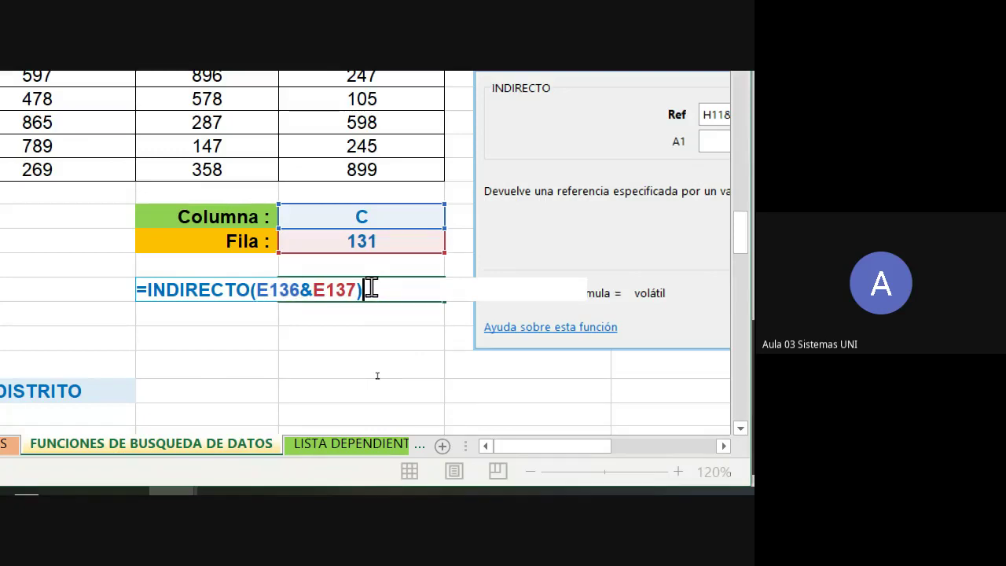
key("Return")
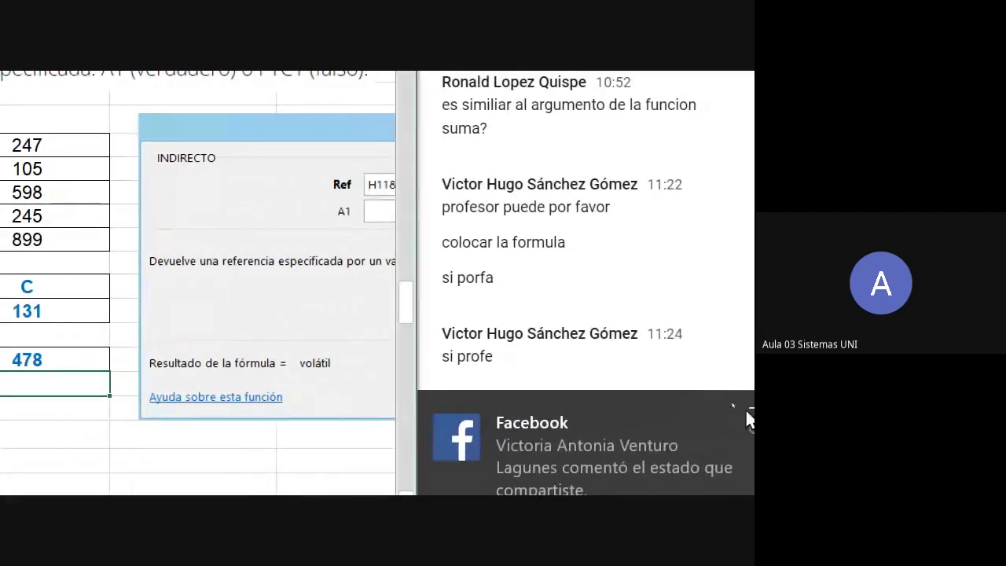
left_click(748, 410)
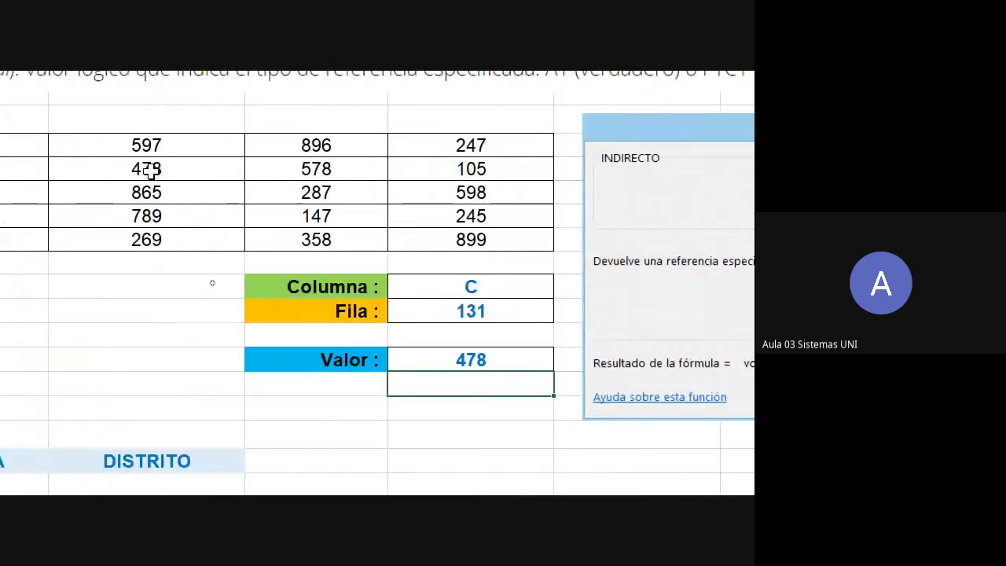
left_click(465, 359)
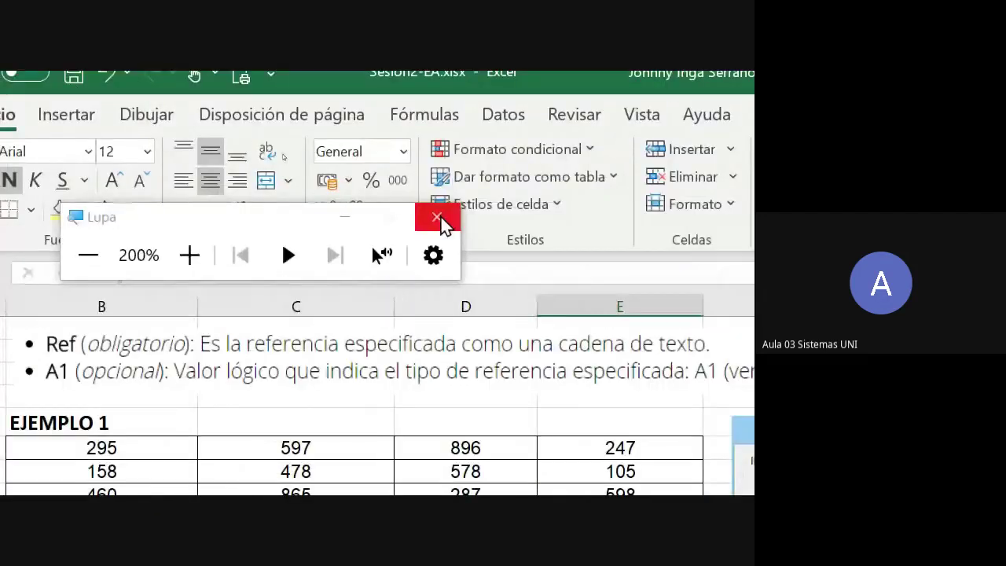
left_click(443, 222)
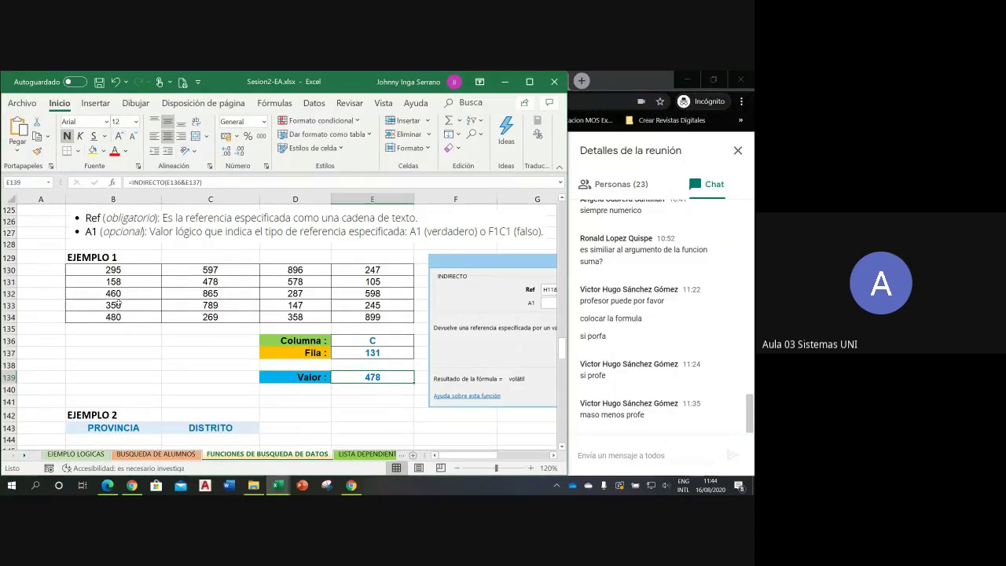
- Set Columna to E and Fila to 133
left_click(387, 338)
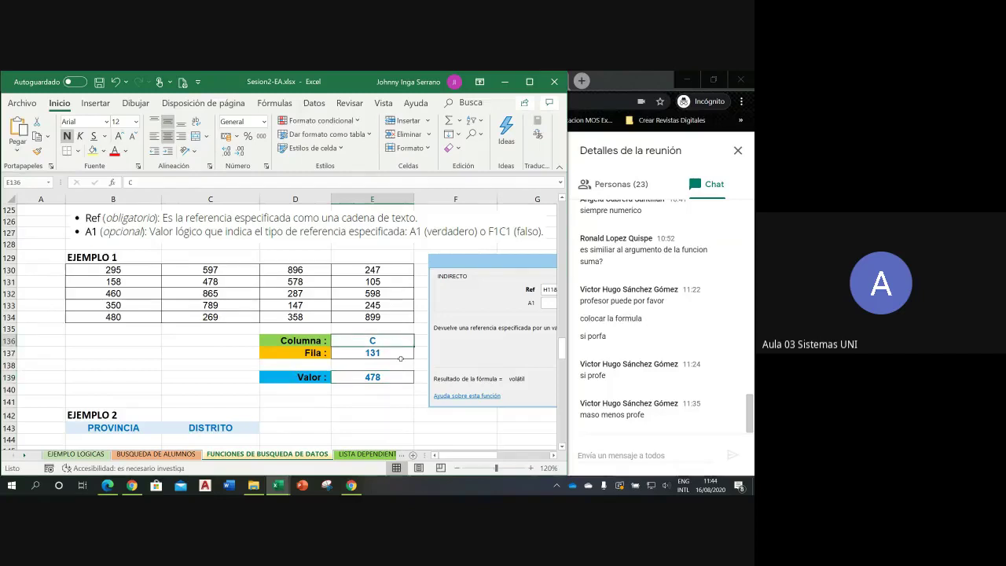
type("E")
key("Return")
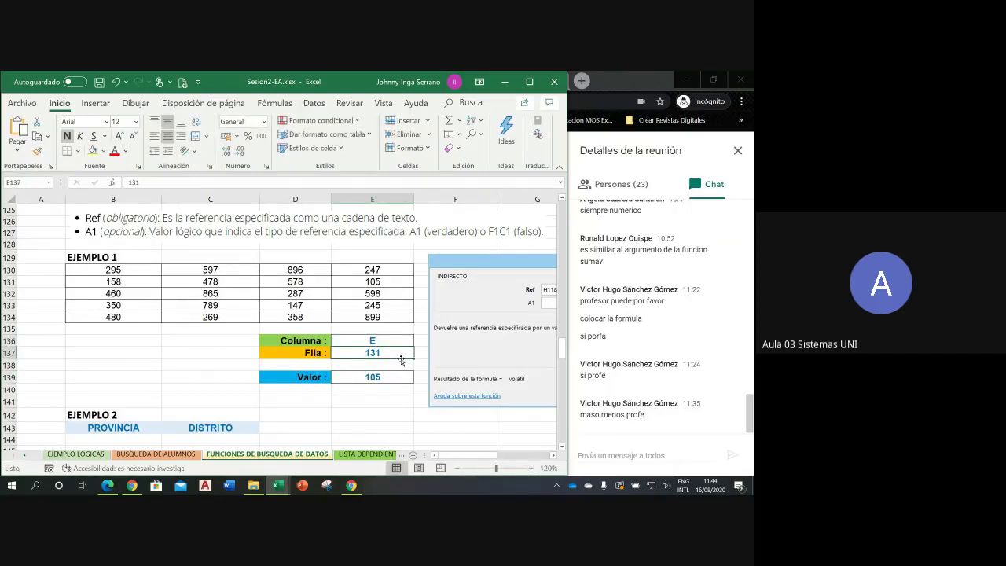
type("133")
key("Return")
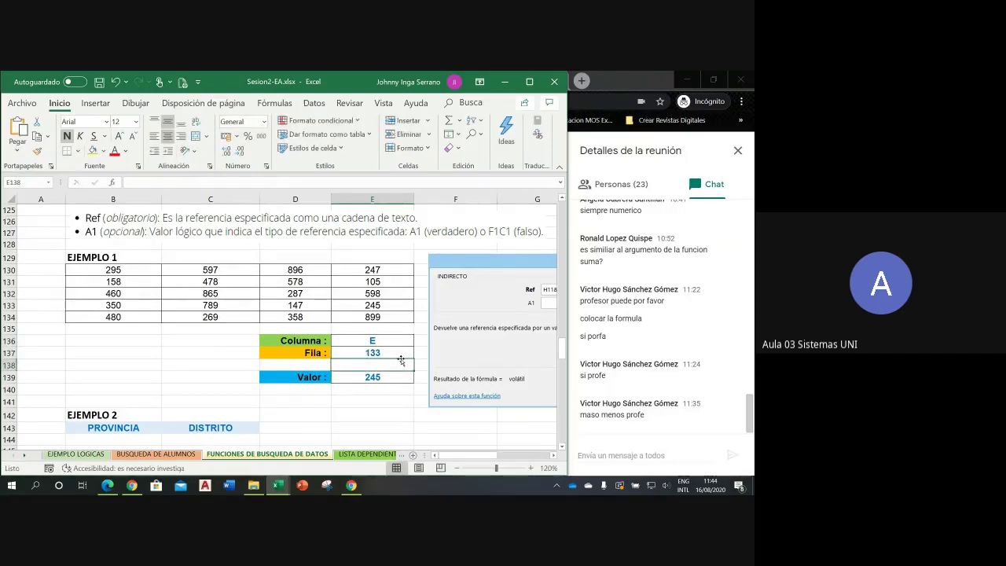
- Check E133, Columna and Fila against the Valor result, then open its INDIRECTO formula
left_click(379, 379)
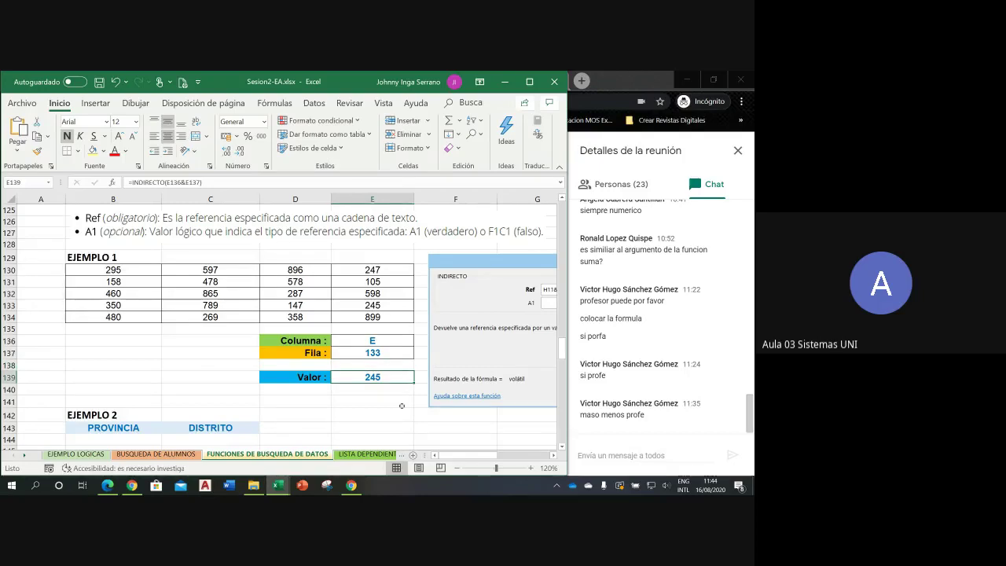
left_click(383, 307)
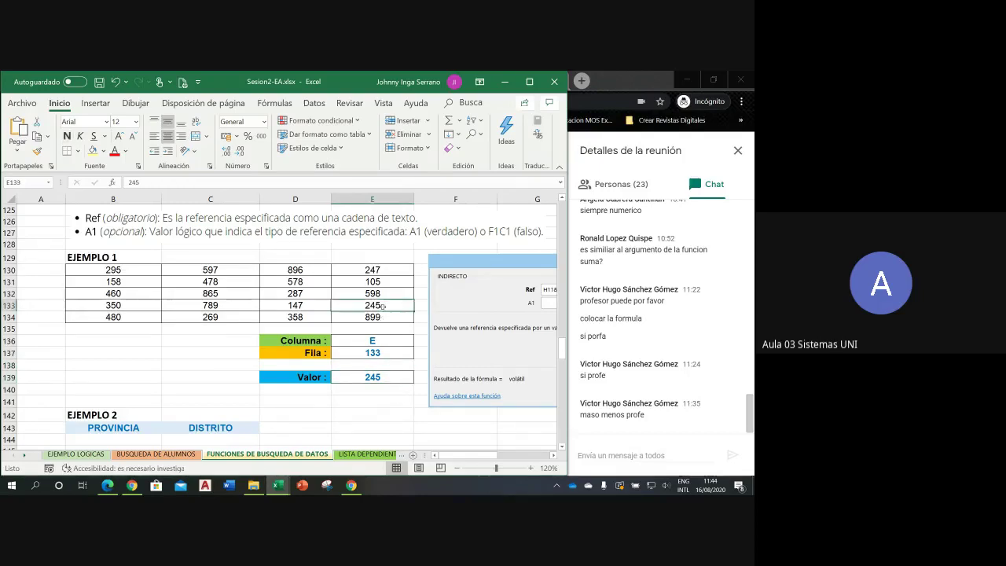
left_click(374, 340)
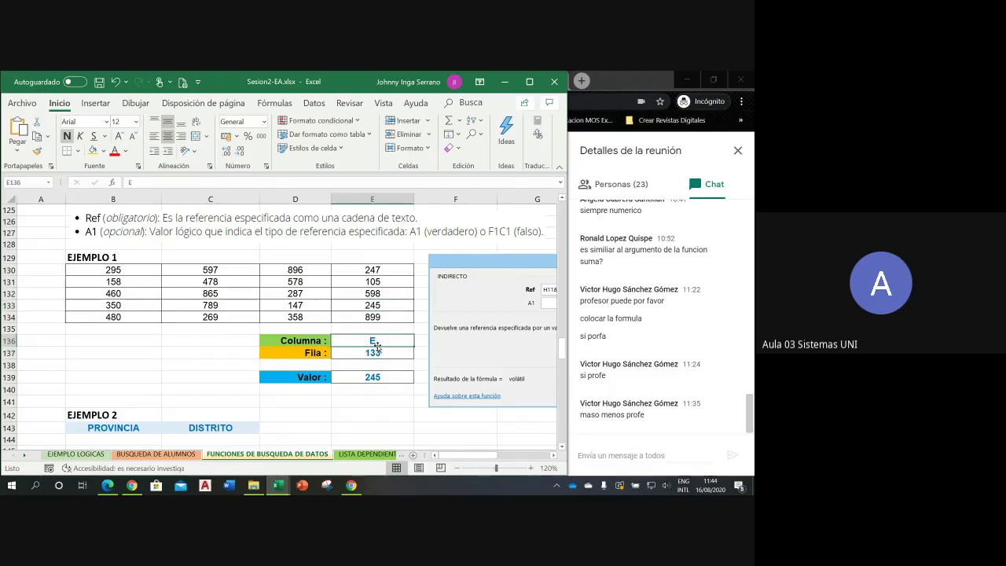
left_click(377, 353)
left_click(381, 377)
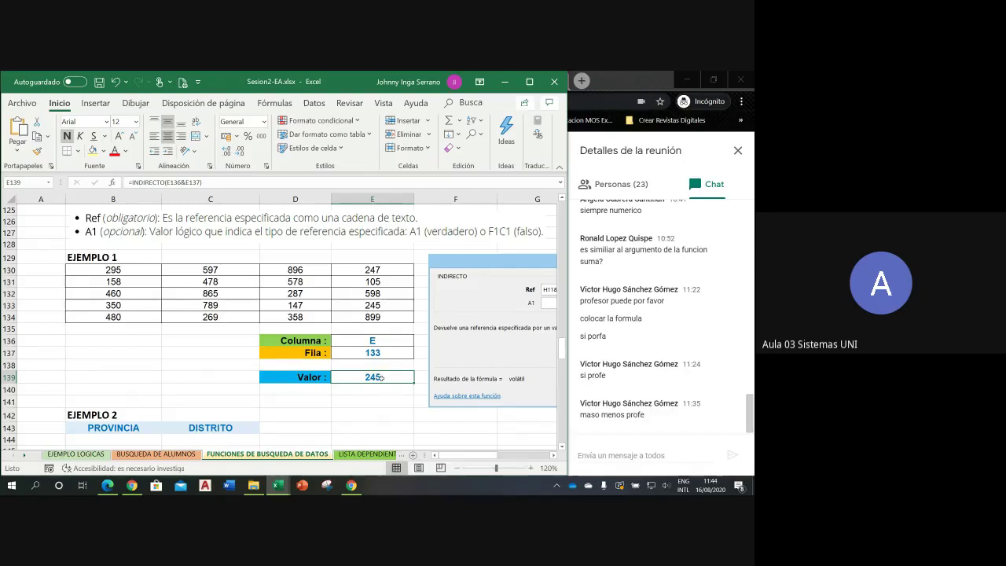
double_click(382, 377)
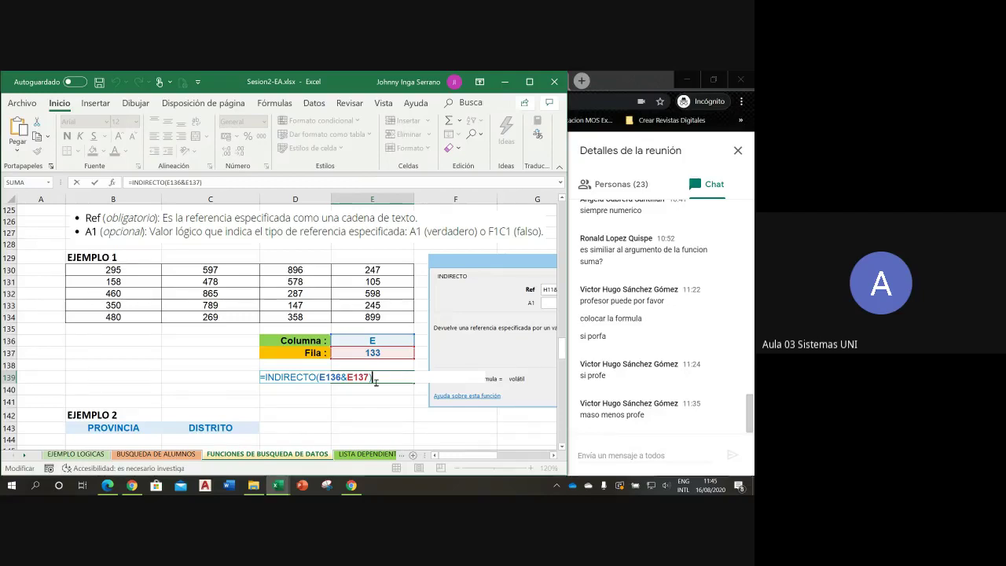
- Keep the INDIRECTO formula unchanged and select the PROVINCIA and DISTRITO header cells
key("Return")
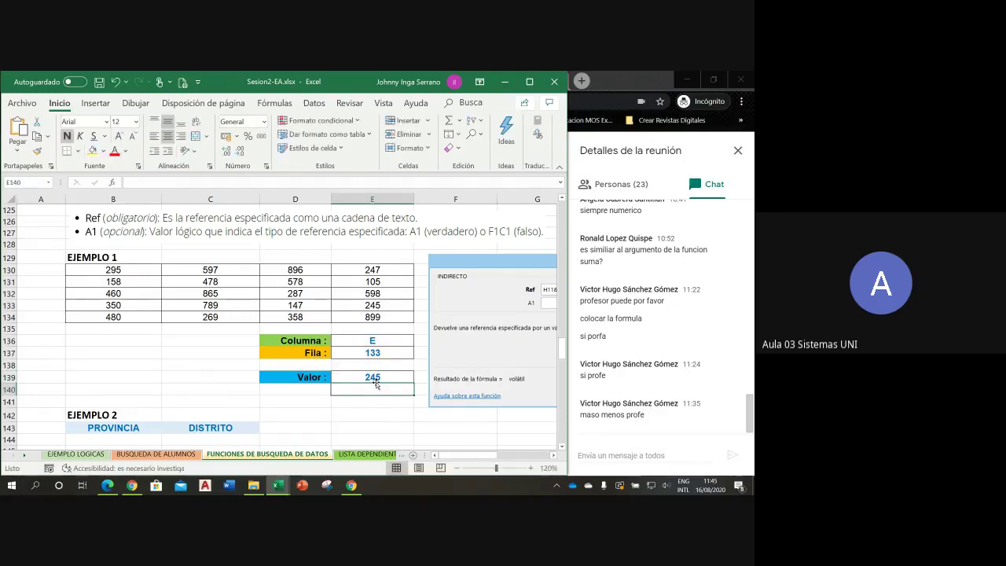
left_click(269, 426)
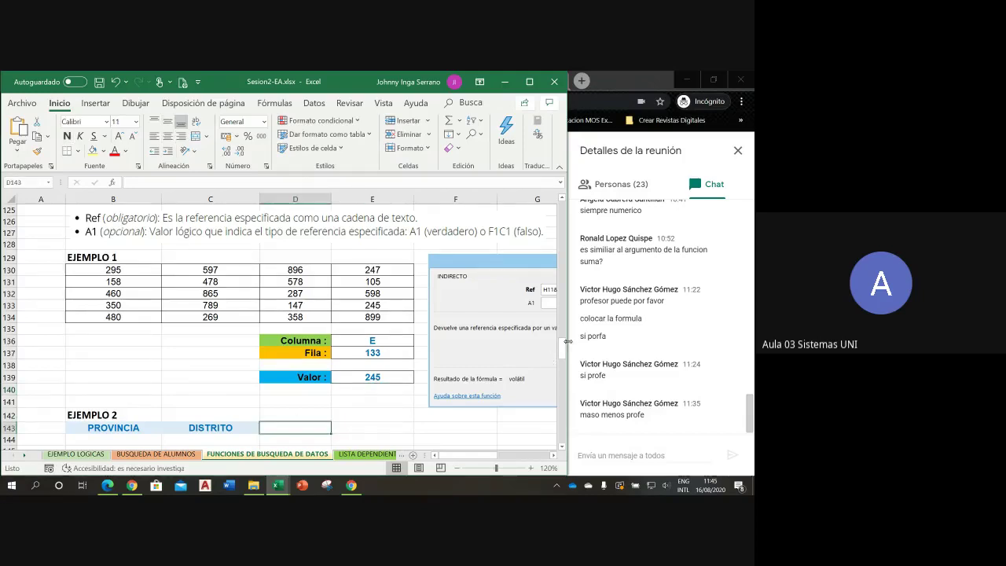
left_click_drag(561, 348, 563, 359)
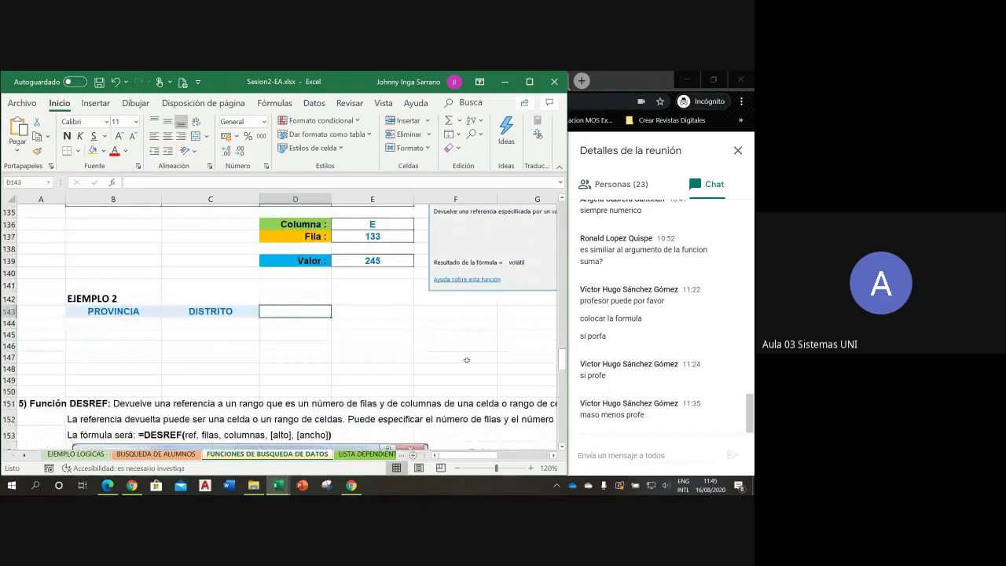
left_click(130, 310)
key("Right")
left_click(125, 315)
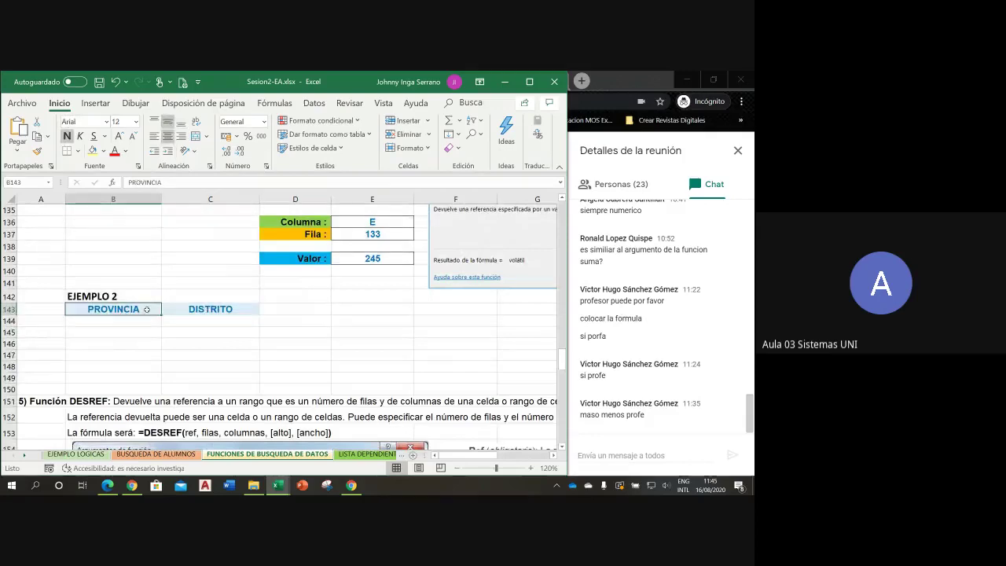
left_click(183, 310)
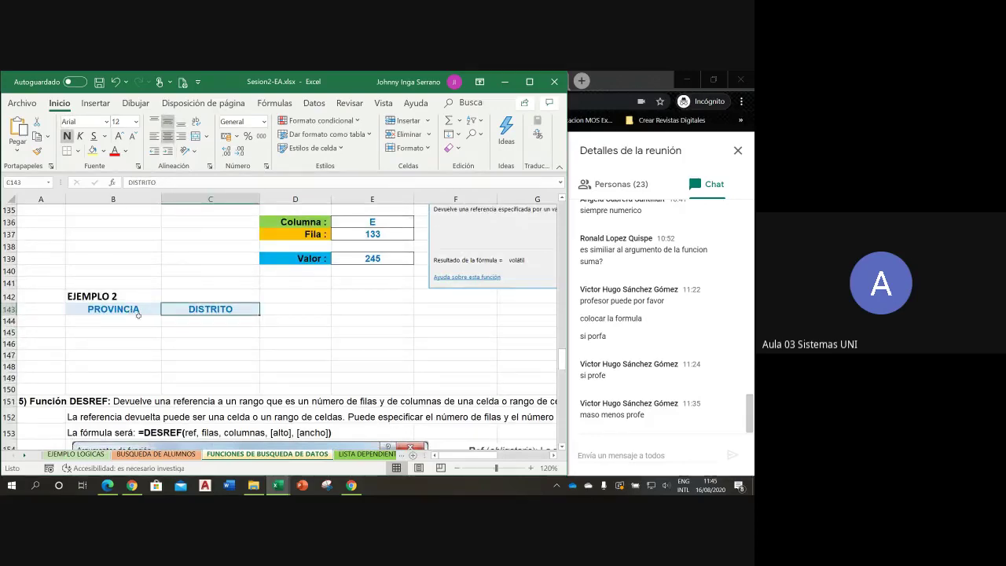
- Select cells B146 and C145 below PROVINCIA/DISTRITO, then bring the Chrome meeting window forward
left_click(145, 321)
left_click(142, 332)
left_click(139, 346)
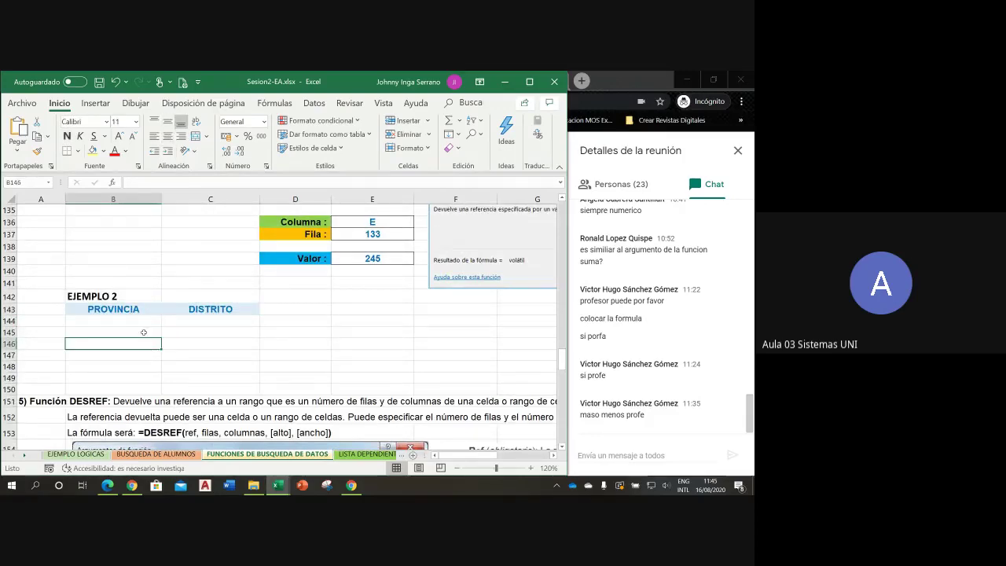
left_click(143, 332)
left_click(146, 321)
left_click(142, 345)
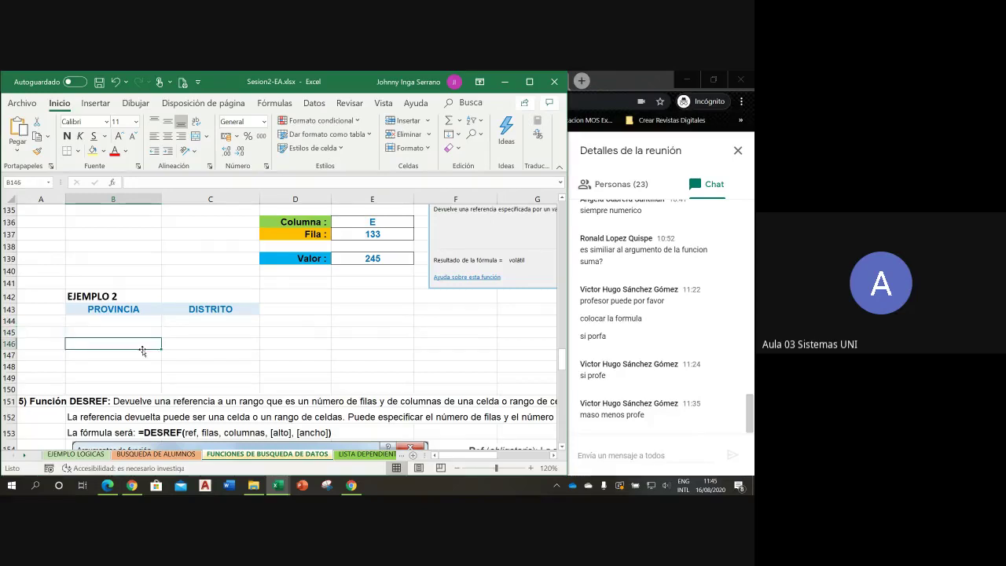
left_click(196, 332)
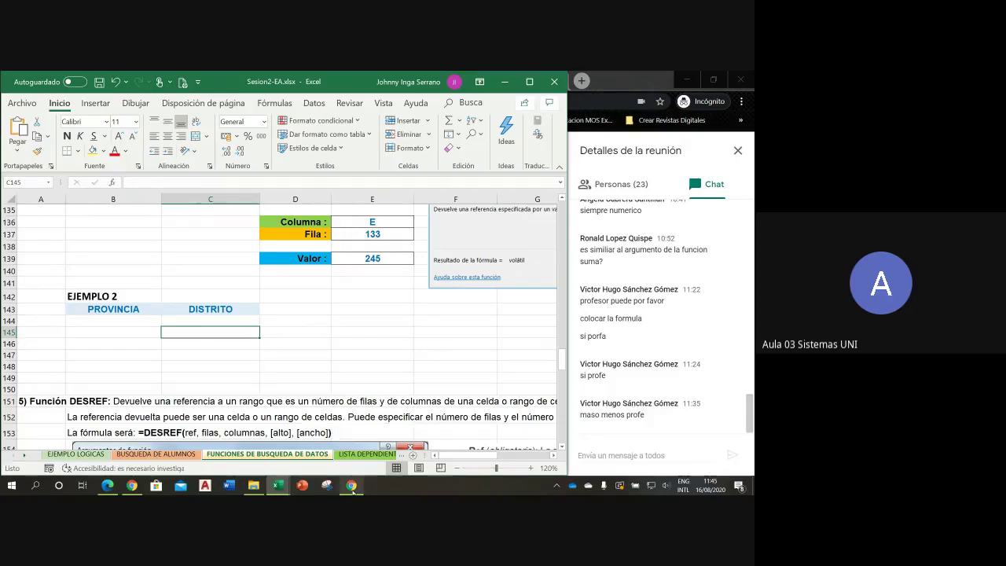
left_click(352, 488)
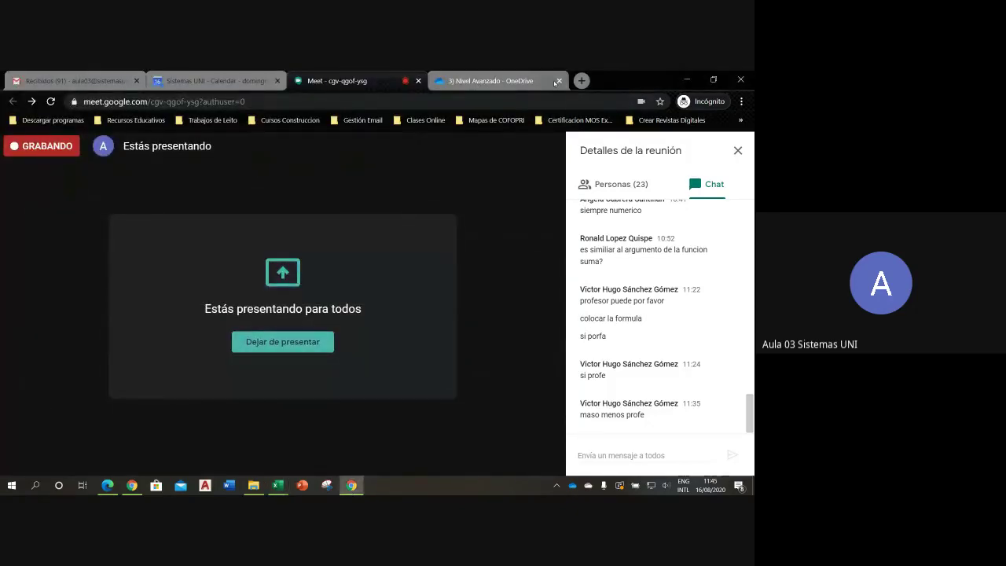
- Load facilito.gob.pe in a new tab and open the gasoline and diesel price lookup
left_click(581, 80)
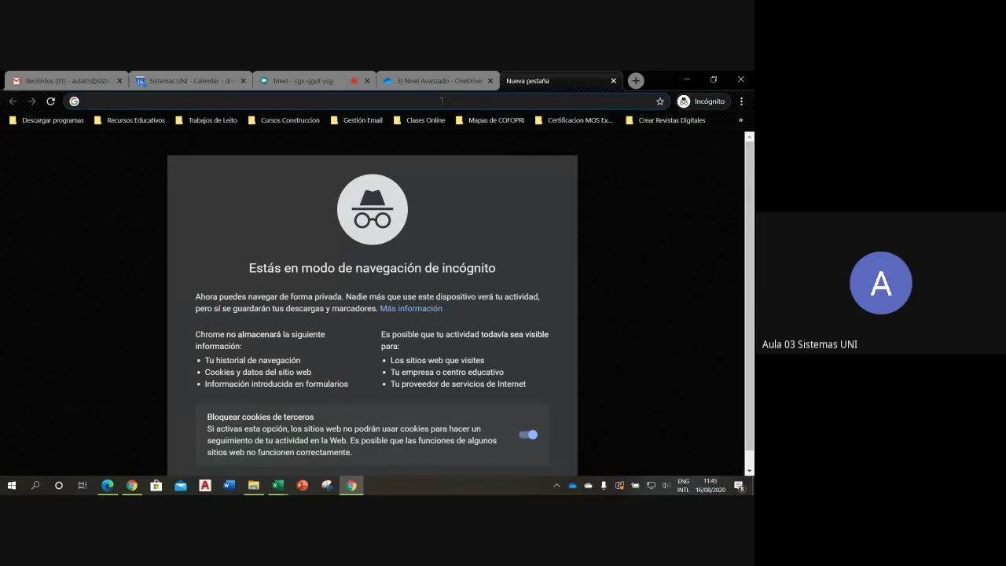
type("facilito.gob.pe")
key("Return")
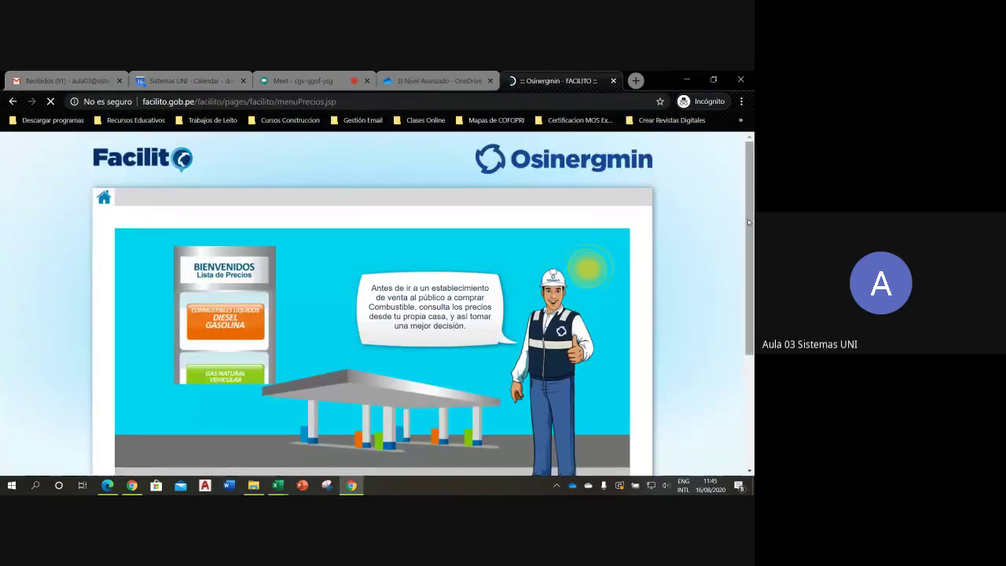
scroll(283, 308, "down", 1)
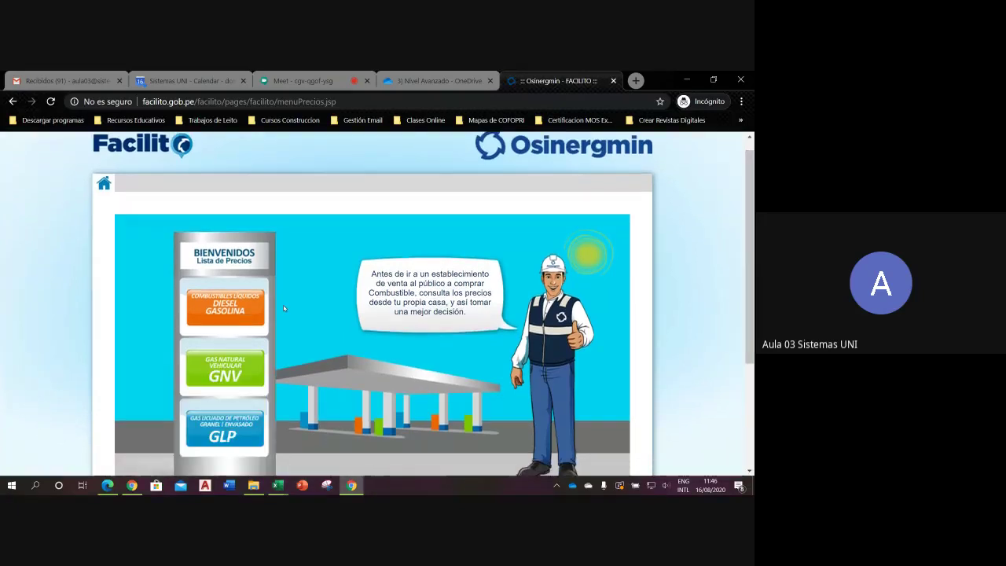
left_click(226, 307)
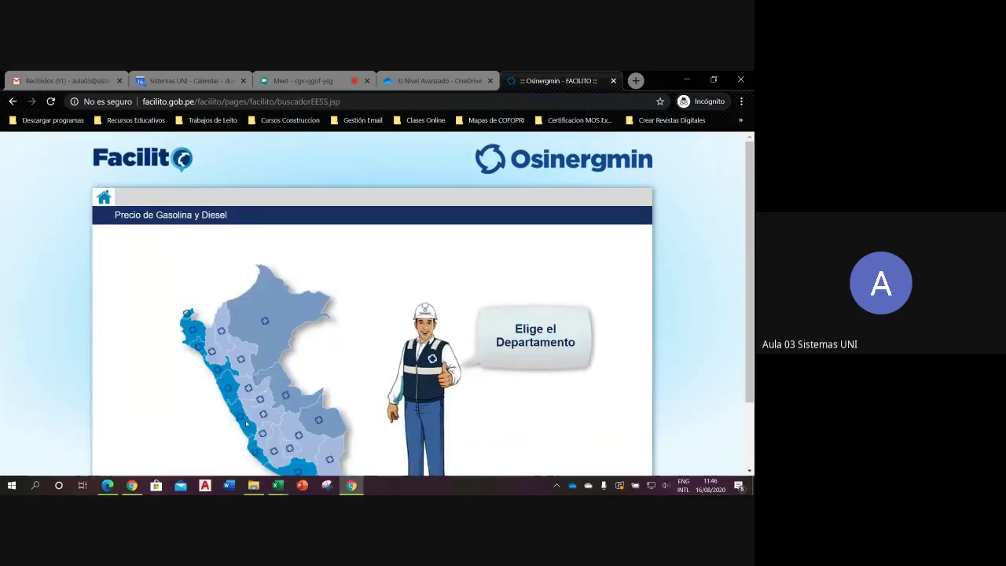
- Choose Lima y Callao on the map and keep LIMA as the department
left_click(239, 423)
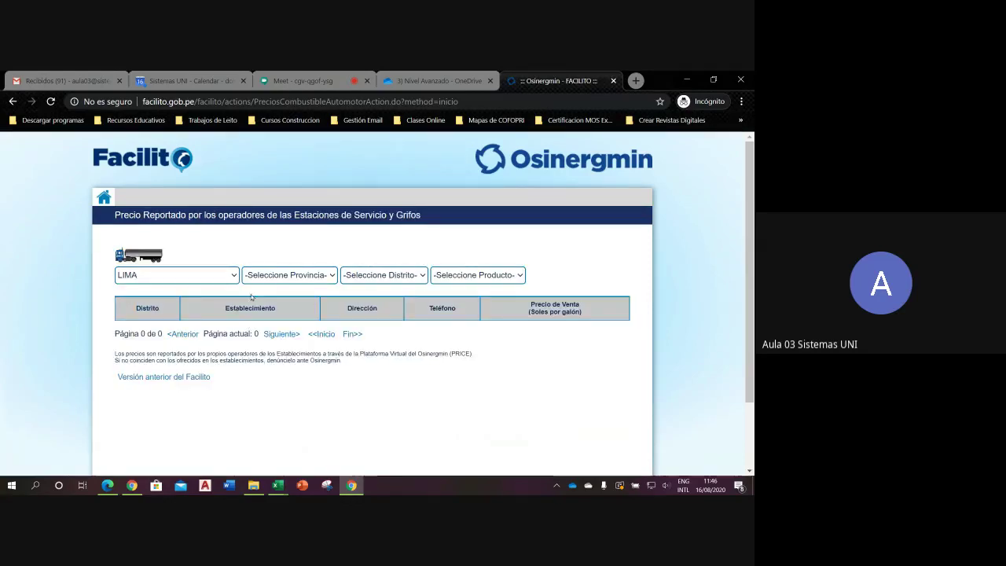
left_click(232, 278)
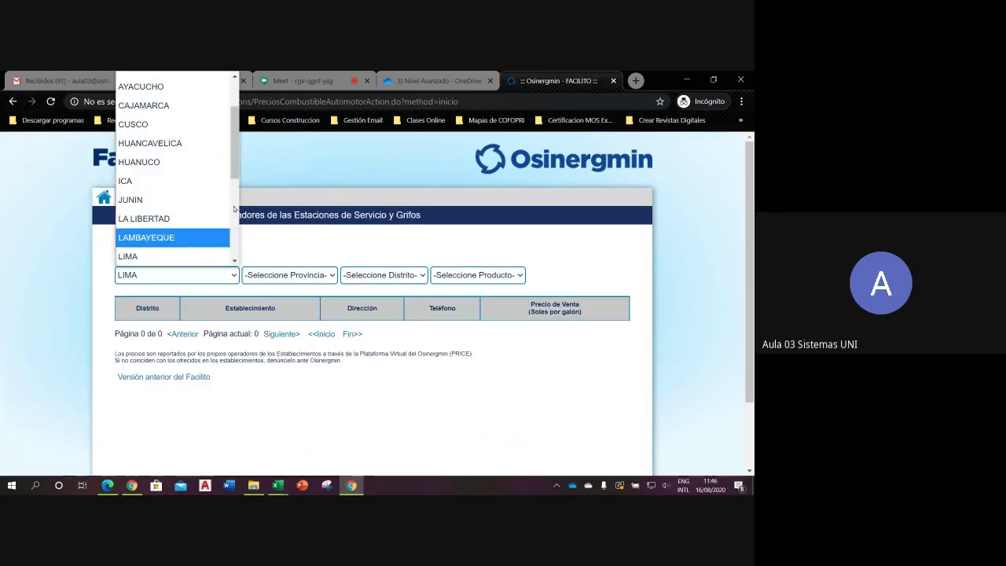
mouse_move(232, 175)
left_mouse_down()
mouse_move(240, 144)
mouse_move(234, 236)
mouse_move(232, 142)
mouse_move(234, 236)
mouse_move(233, 190)
left_mouse_up()
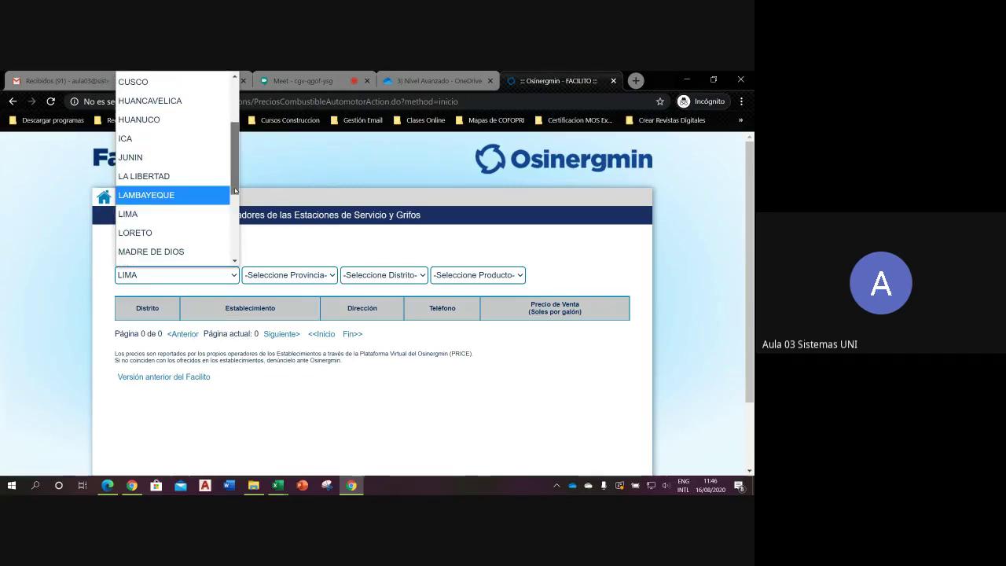
left_click(173, 227)
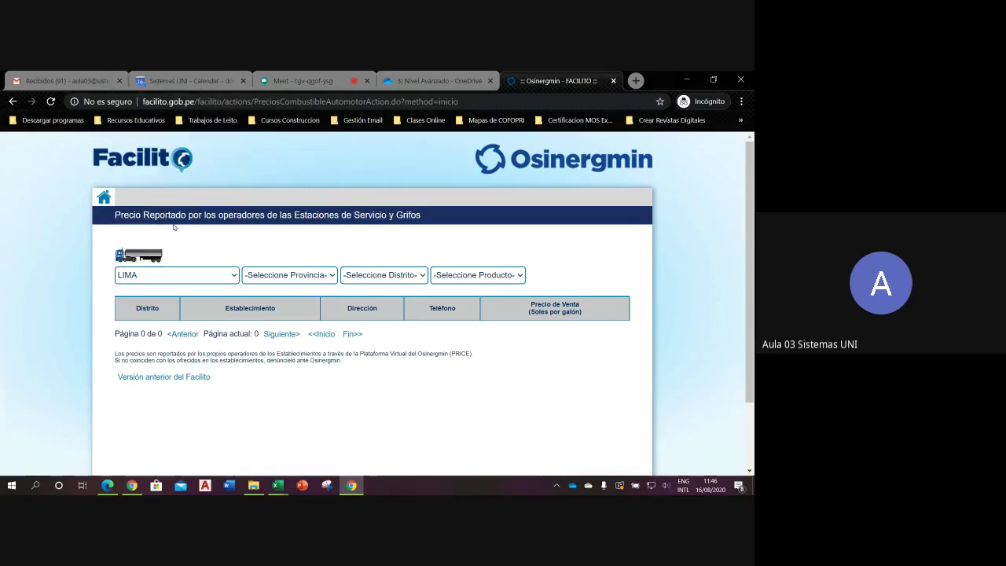
- Browse the list of LIMA's provinces, then reopen the department list
left_click(329, 275)
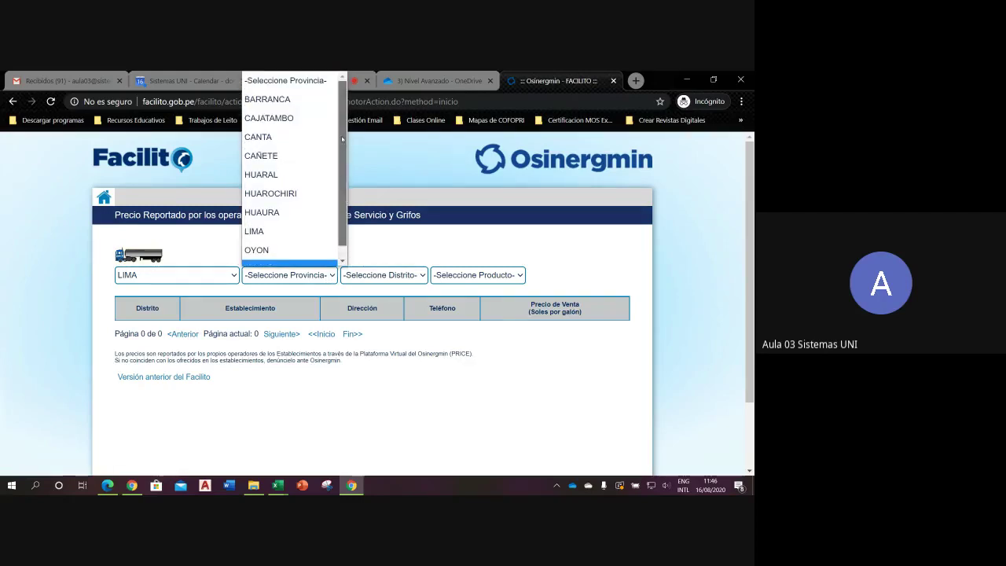
scroll(334, 213, "up", 1)
scroll(337, 194, "down", 1)
scroll(343, 140, "up", 1)
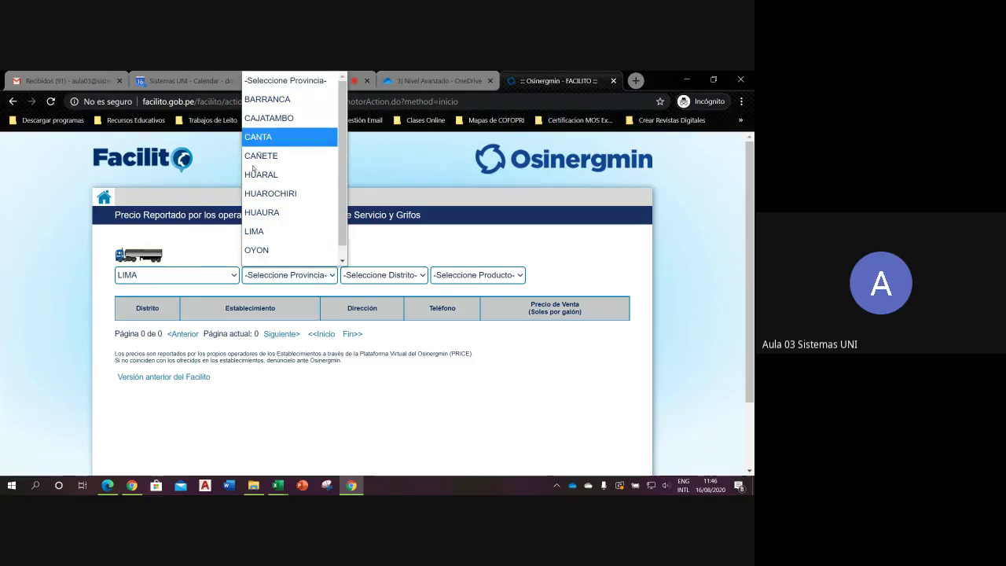
scroll(270, 140, "down", 1)
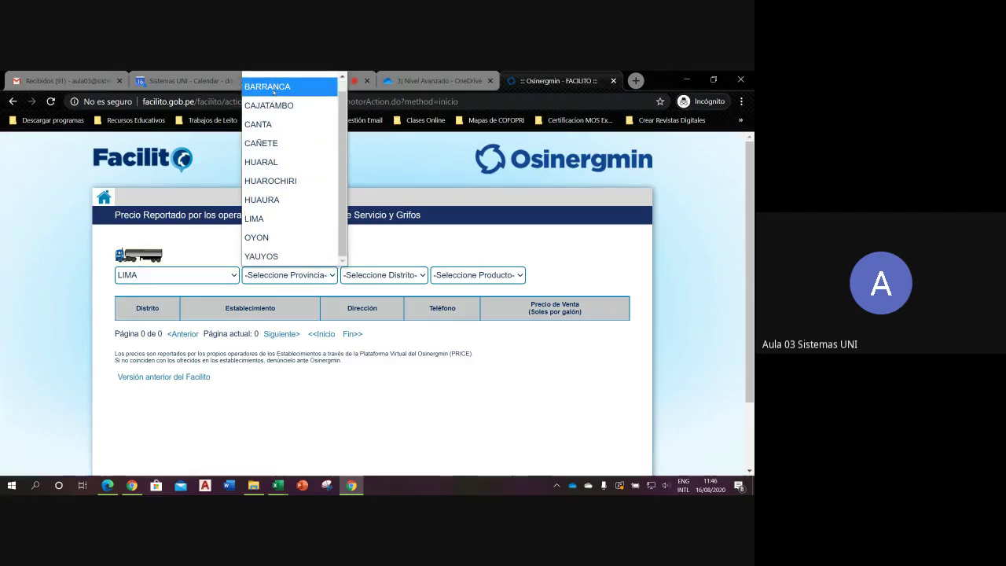
scroll(344, 124, "up", 1)
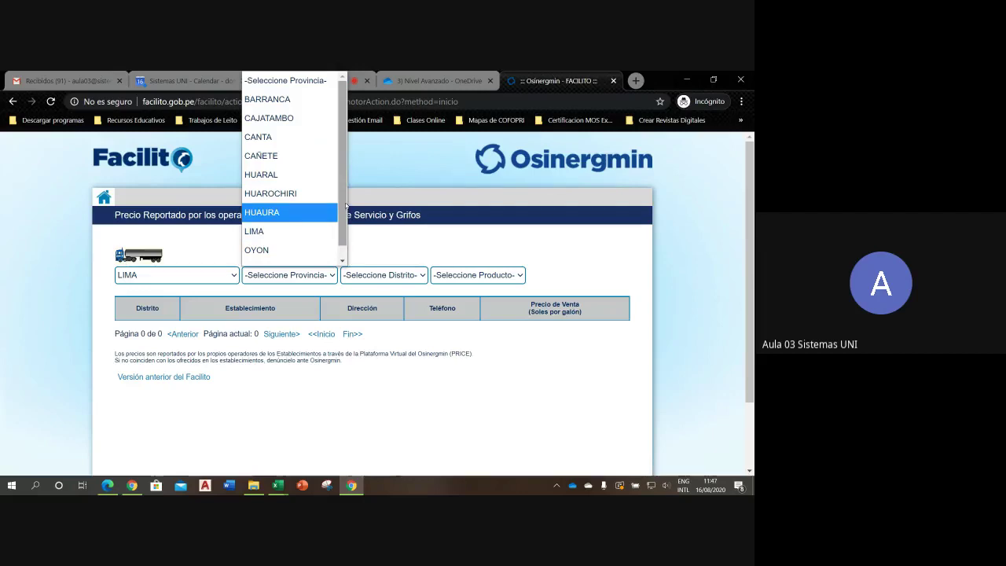
scroll(340, 210, "down", 1)
scroll(340, 213, "up", 1)
scroll(336, 217, "down", 1)
scroll(336, 217, "up", 1)
scroll(337, 217, "down", 1)
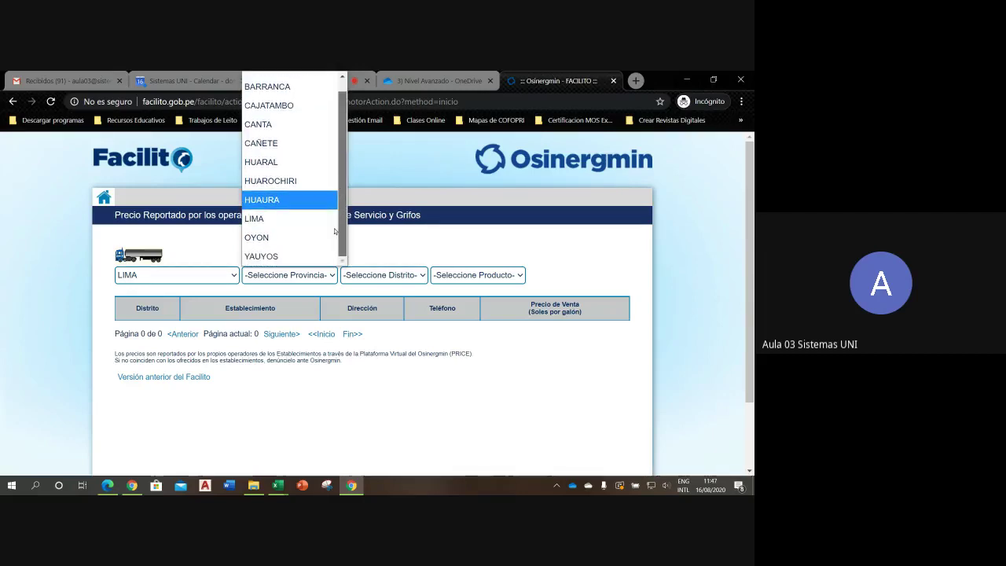
scroll(338, 220, "up", 1)
scroll(339, 224, "down", 1)
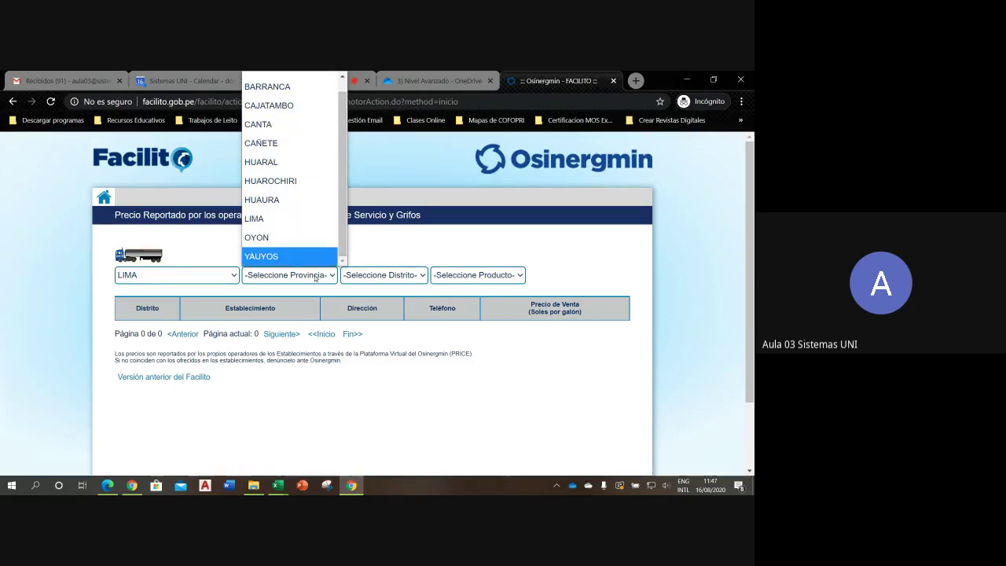
left_click(234, 275)
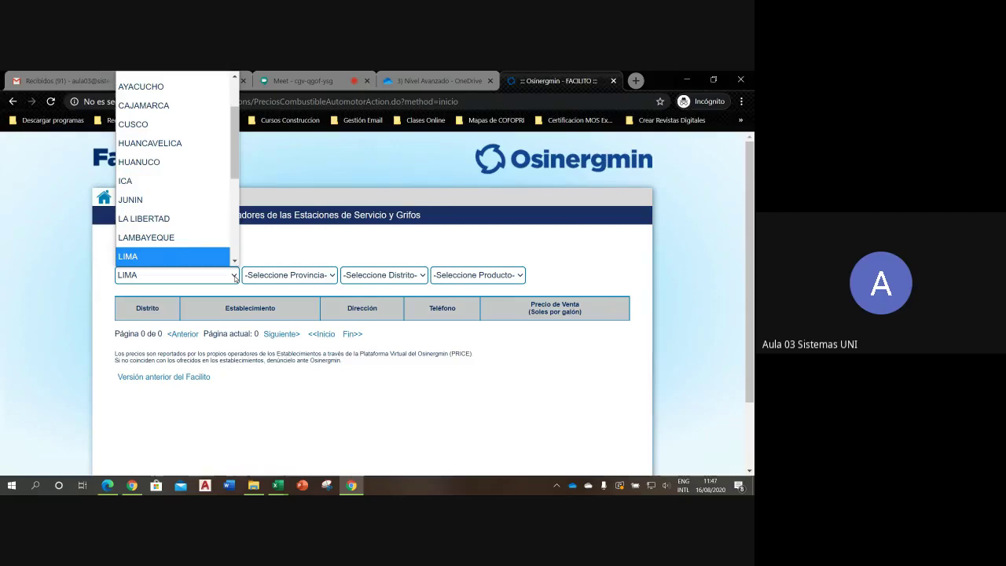
- Set the department to ICA and look through its provinces
left_click(165, 183)
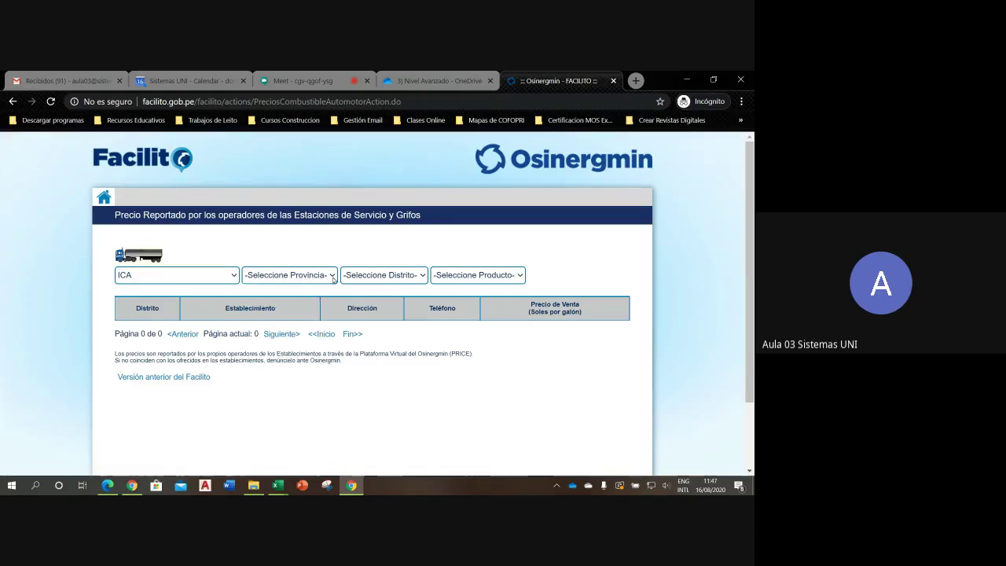
left_click(333, 280)
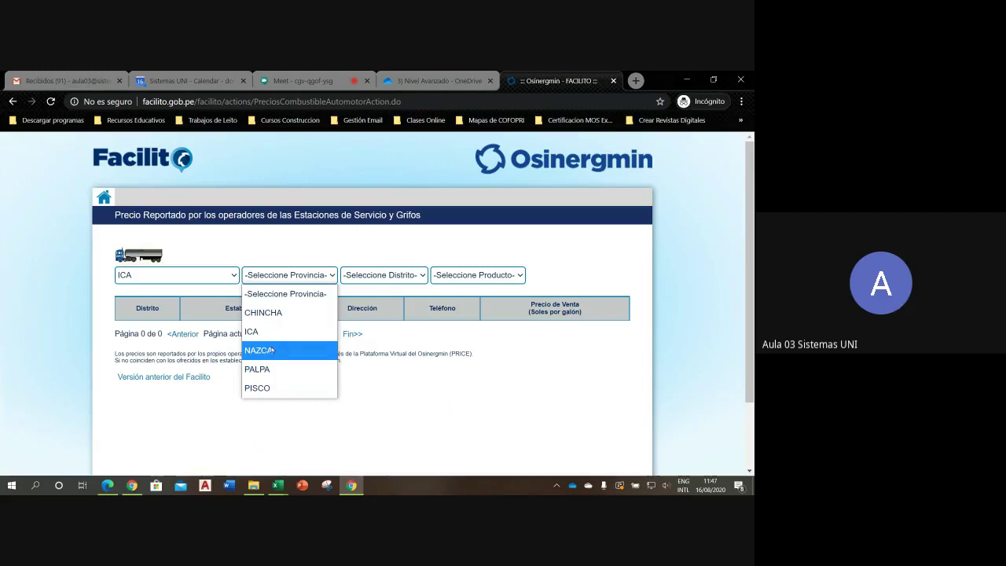
key("p")
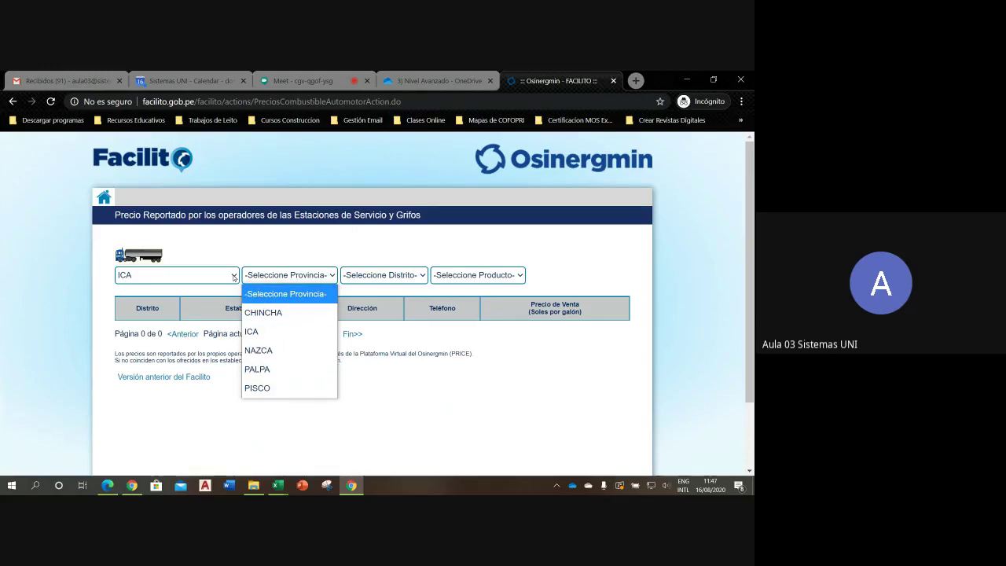
- Switch the department to AYACUCHO and scroll through its provinces
left_click(233, 278)
left_click(233, 278)
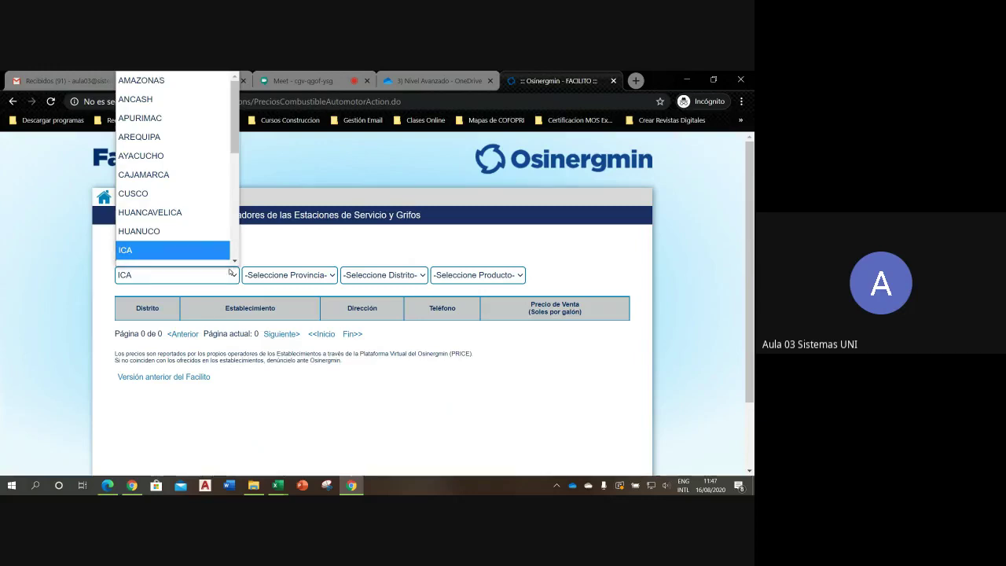
scroll(189, 189, "down", 1)
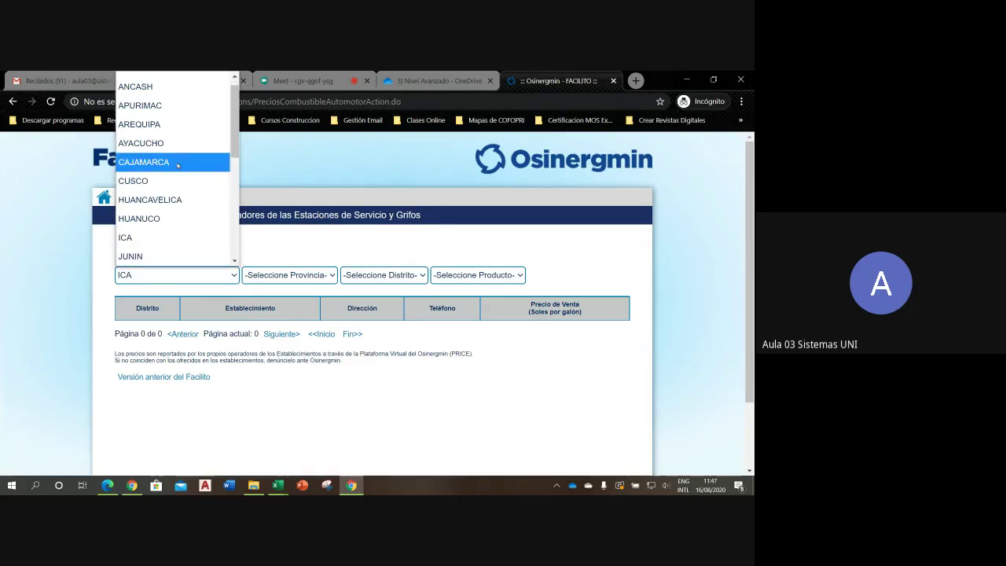
left_click(178, 143)
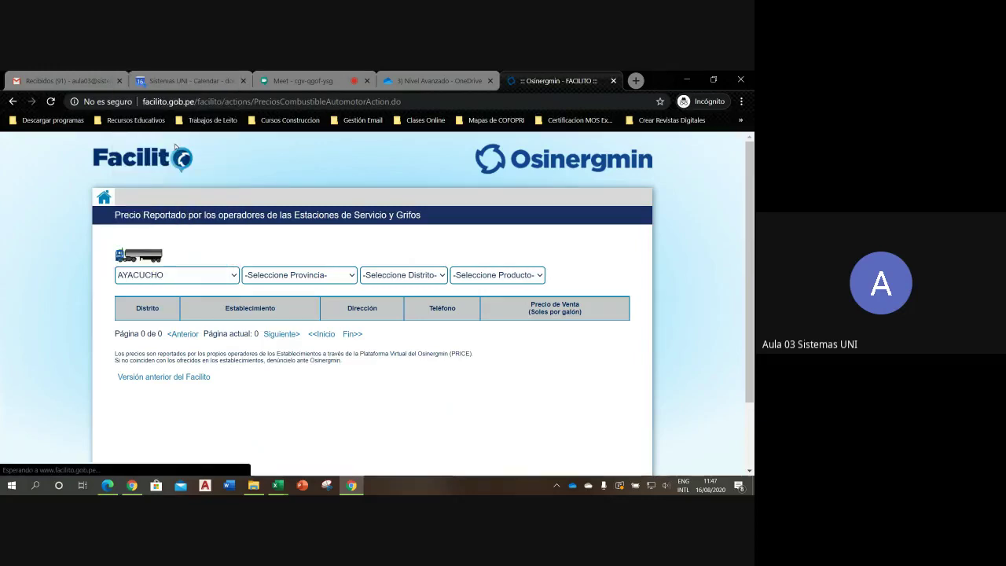
left_click(348, 276)
scroll(346, 235, "down", 1)
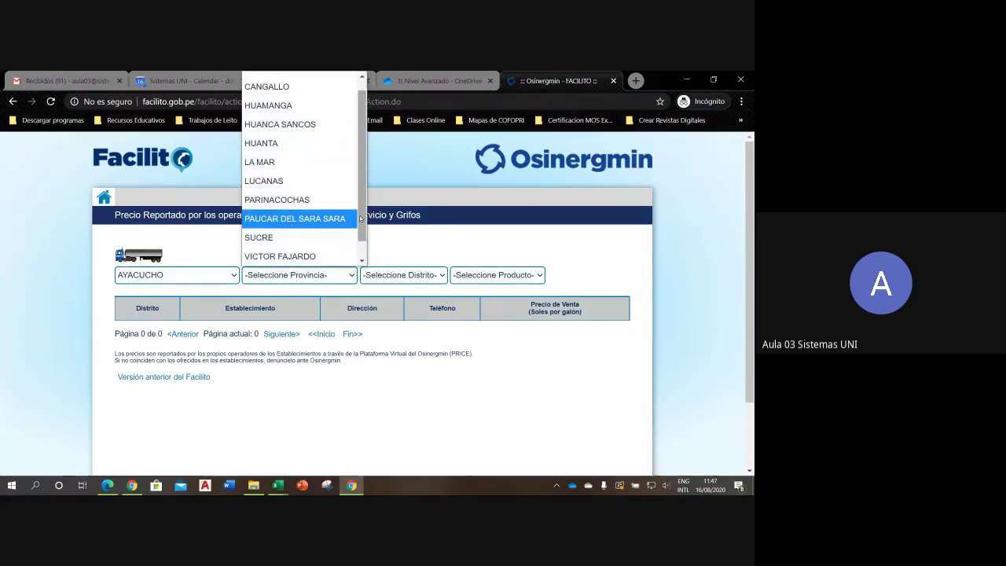
left_click_drag(359, 219, 363, 252)
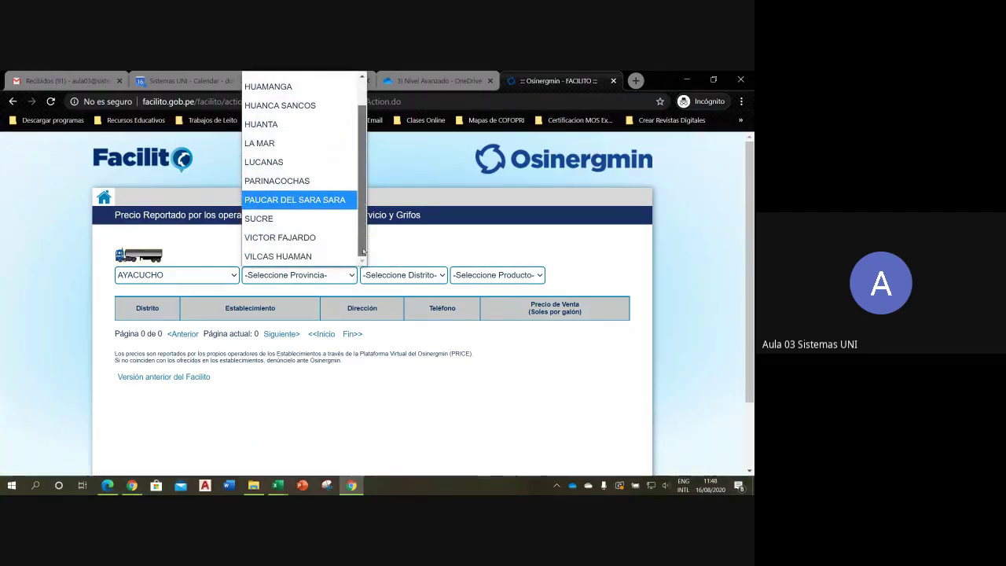
- Switch the department to AREQUIPA and view its provinces
left_click(235, 279)
left_click(234, 278)
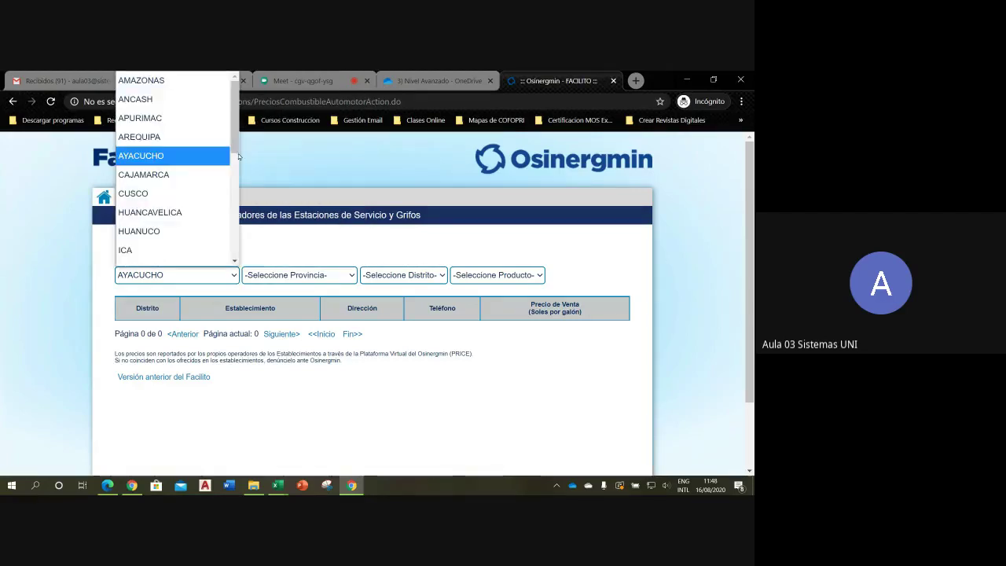
mouse_move(236, 142)
left_mouse_down()
mouse_move(238, 254)
mouse_move(233, 138)
left_mouse_up()
left_click(157, 134)
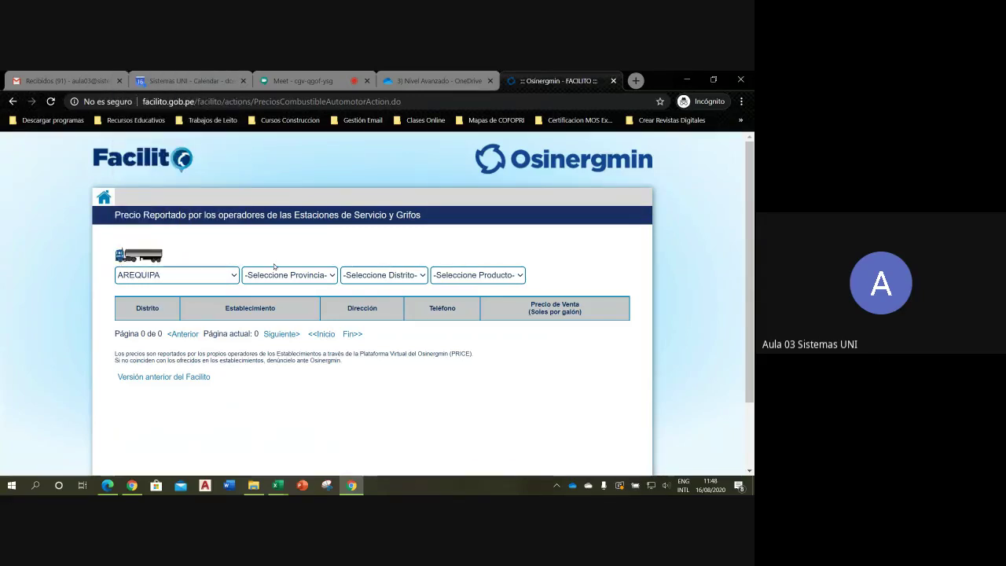
left_click(333, 277)
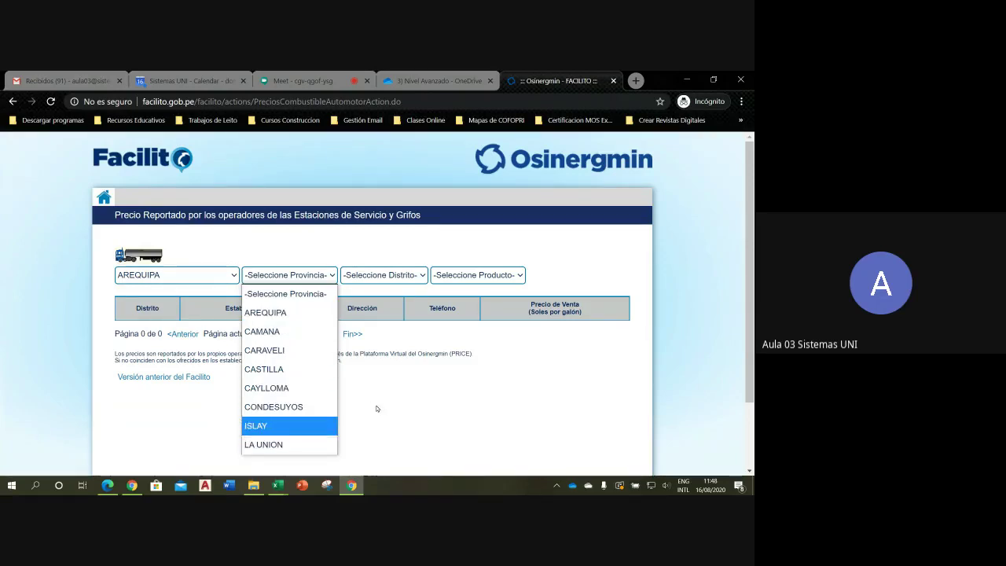
- Set the department back to LIMA and show its available provinces
left_click(232, 275)
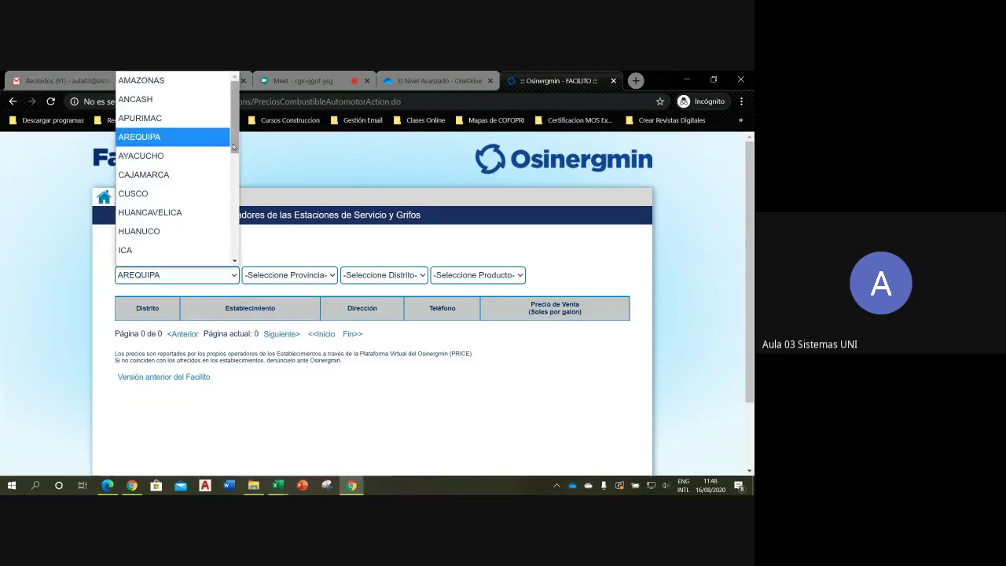
scroll(189, 205, "down", 3)
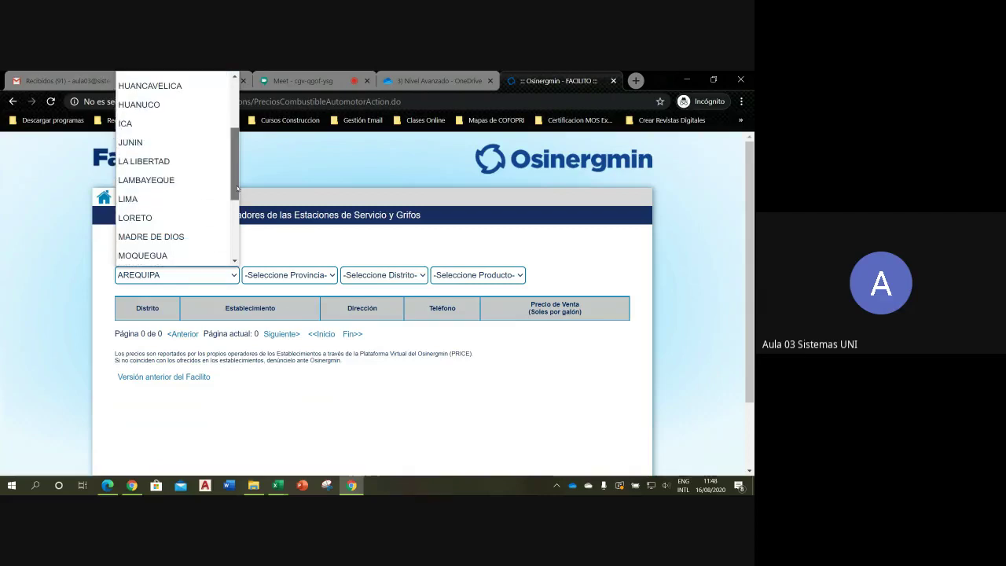
left_click(189, 206)
left_click(331, 276)
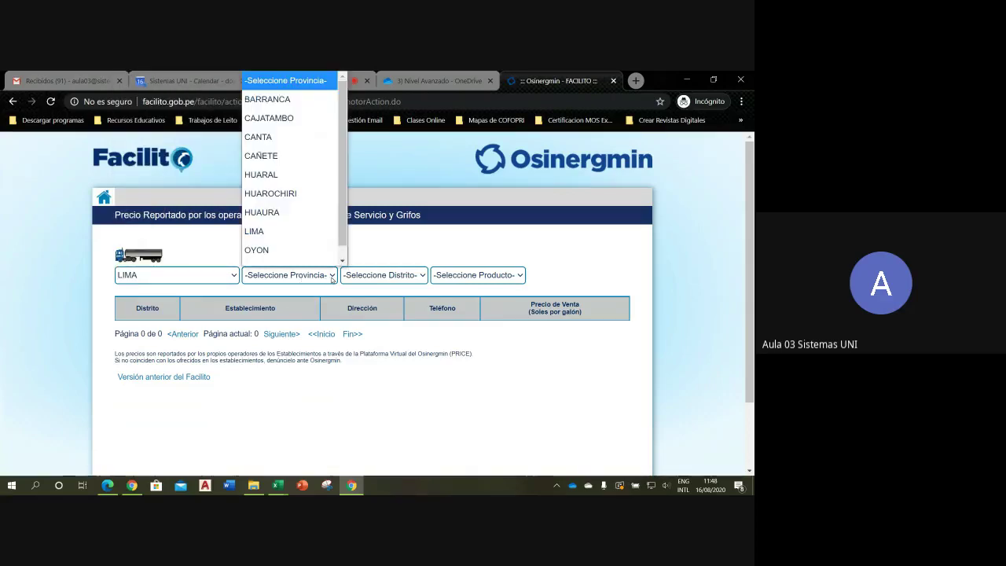
- Choose LIMA as the province and review its districts without picking one
scroll(299, 251, "down", 1)
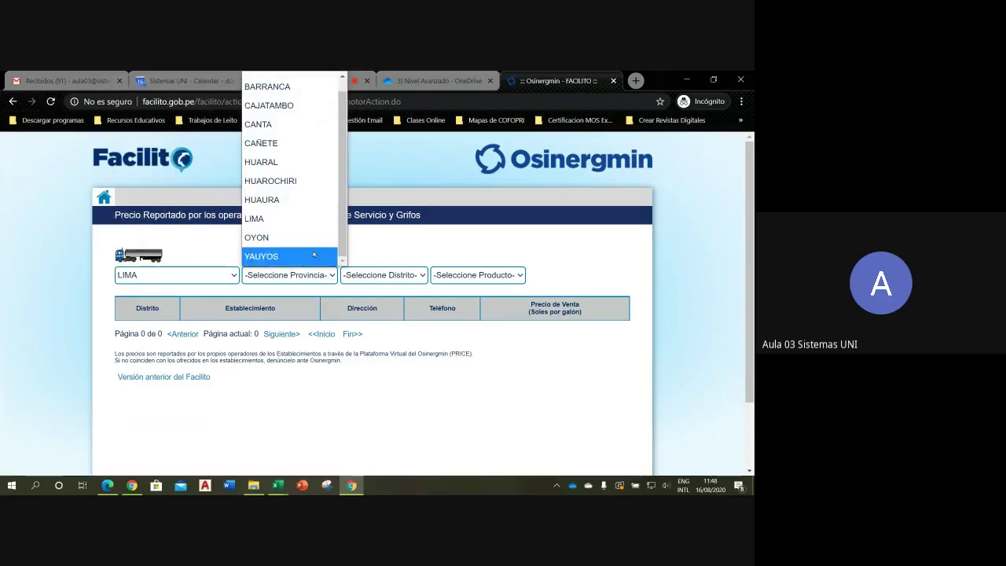
left_click(289, 220)
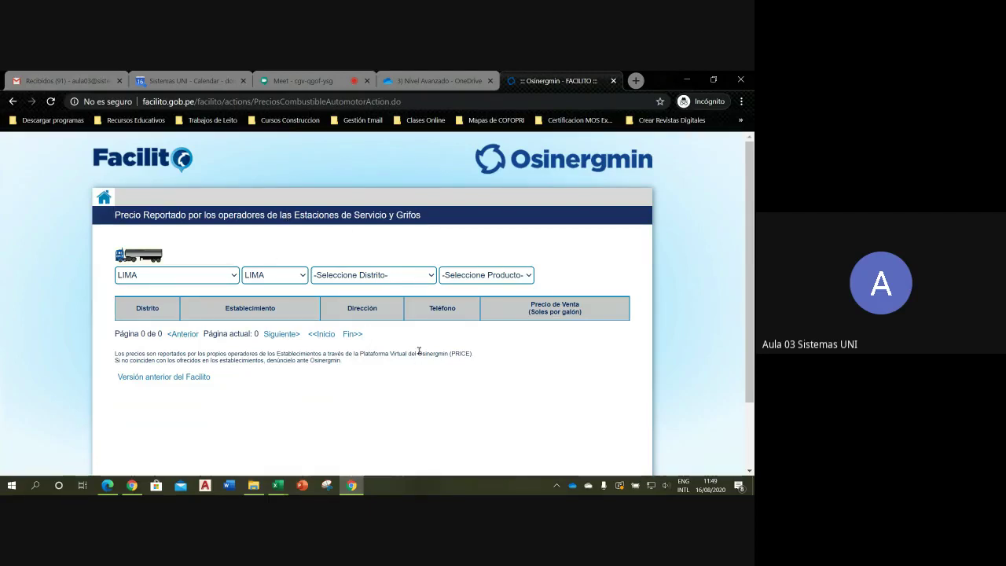
left_click(433, 276)
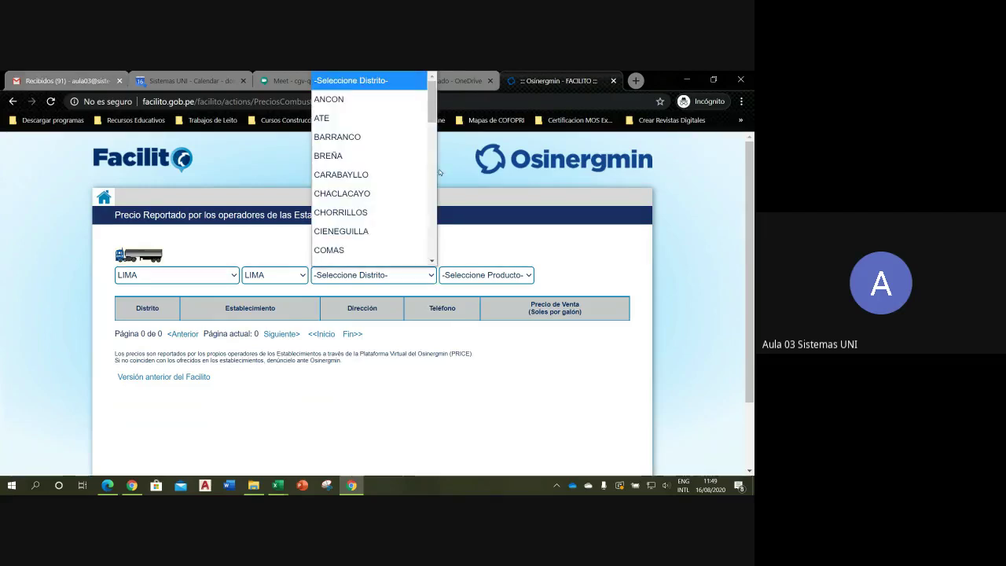
left_click_drag(432, 110, 435, 257)
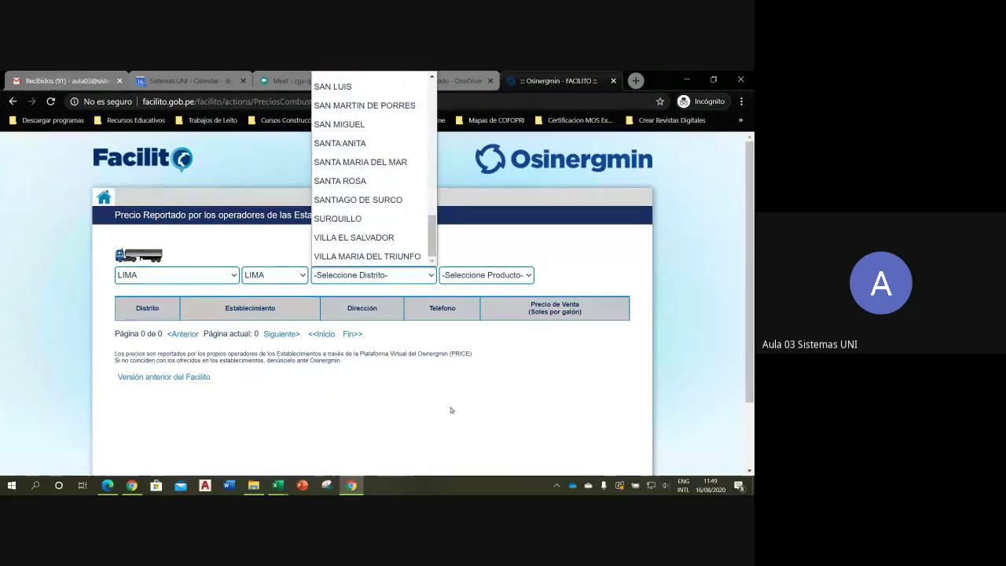
left_click(476, 393)
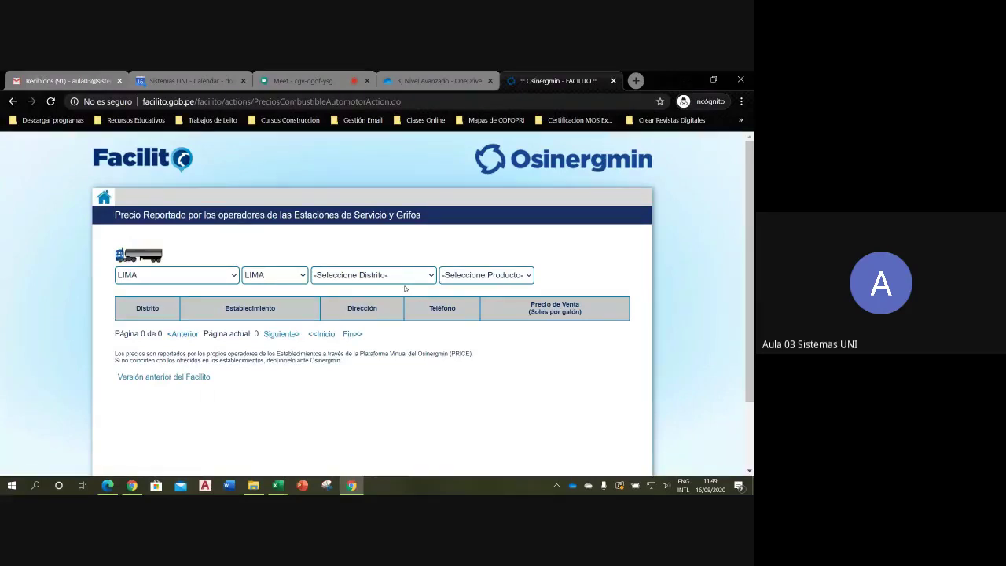
left_click(430, 279)
left_click(430, 279)
- Change the province to CAÑETE and scroll through its district options
left_click(302, 275)
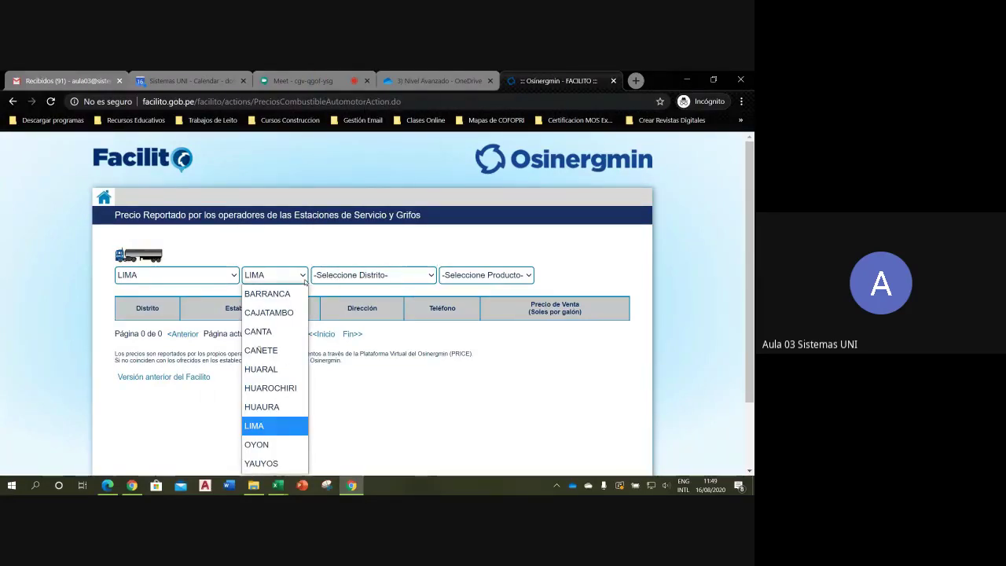
left_click(288, 353)
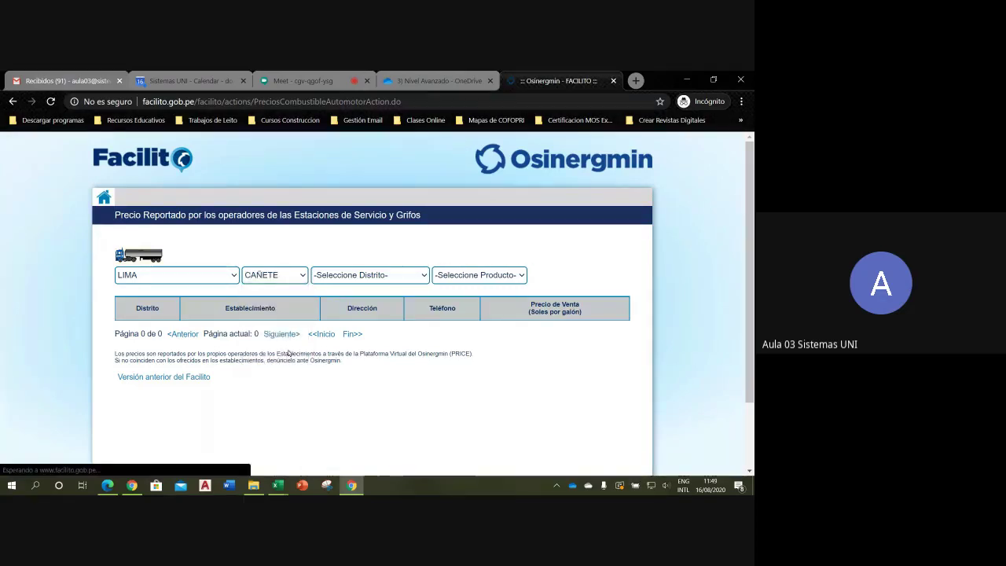
left_click(423, 275)
scroll(437, 184, "down", 1)
left_click_drag(437, 183, 432, 249)
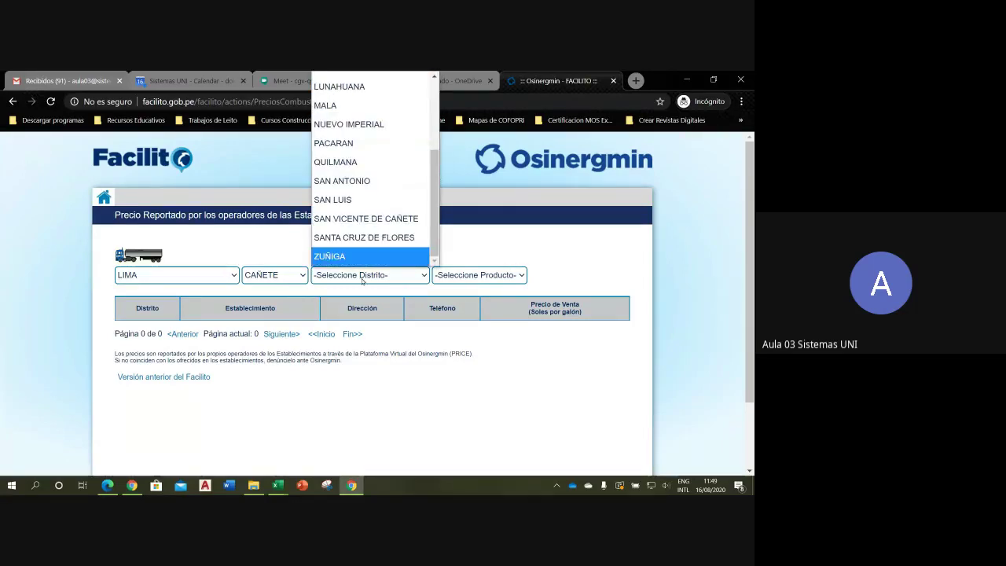
left_click(303, 276)
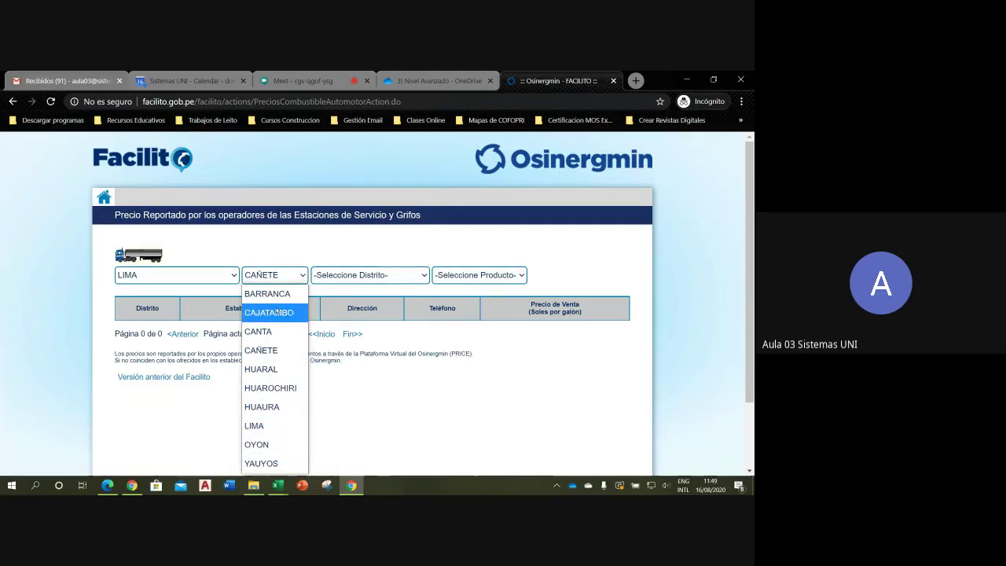
left_click(396, 338)
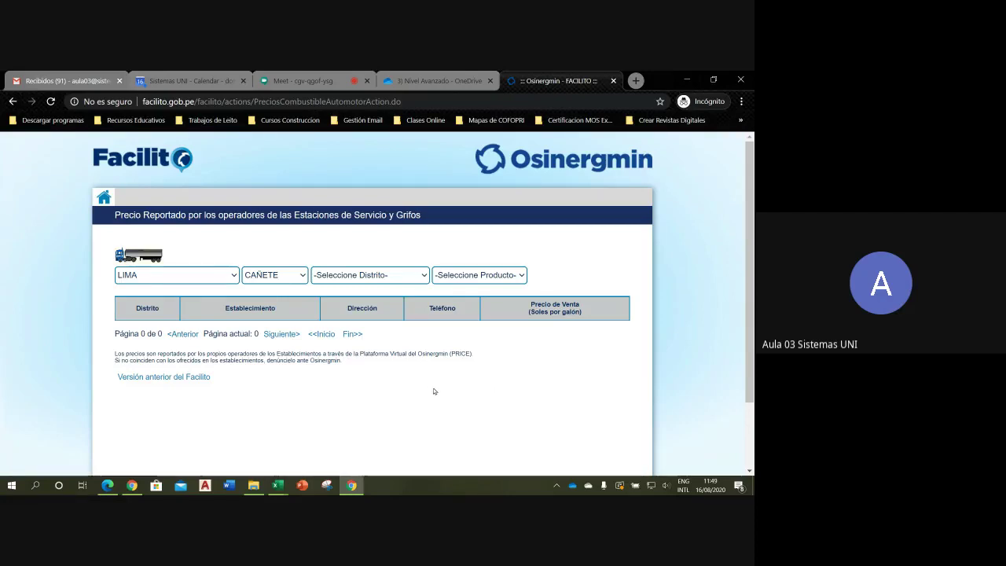
mouse_move(277, 484)
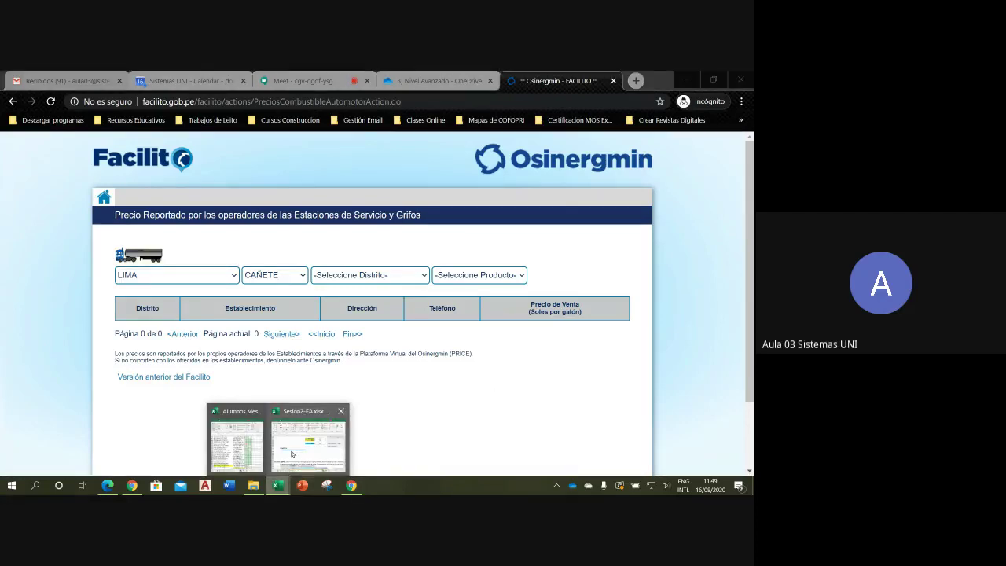
- Return from the browser's meeting page to the Sesion2-EA Excel workbook
left_click(298, 437)
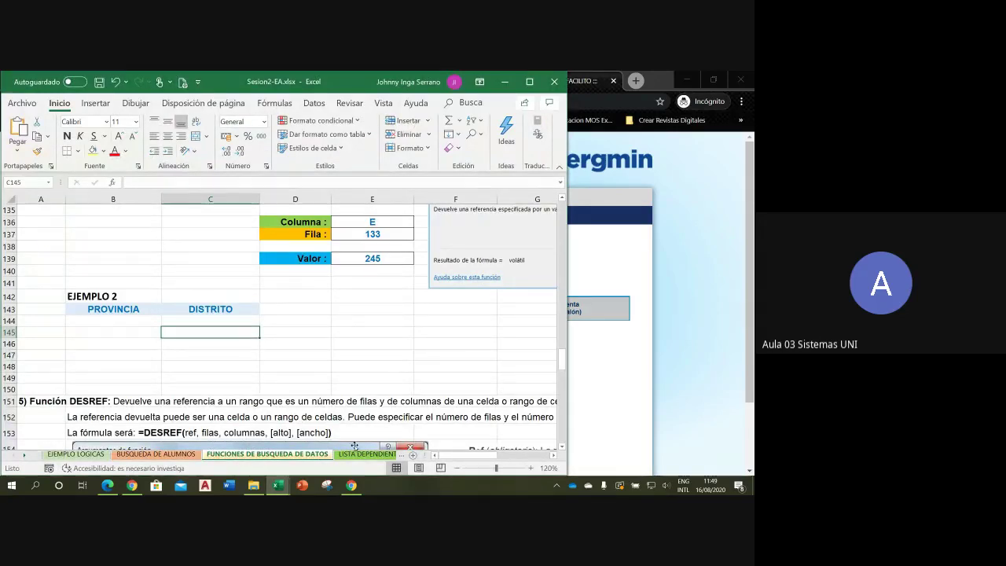
left_click(630, 344)
left_click(302, 80)
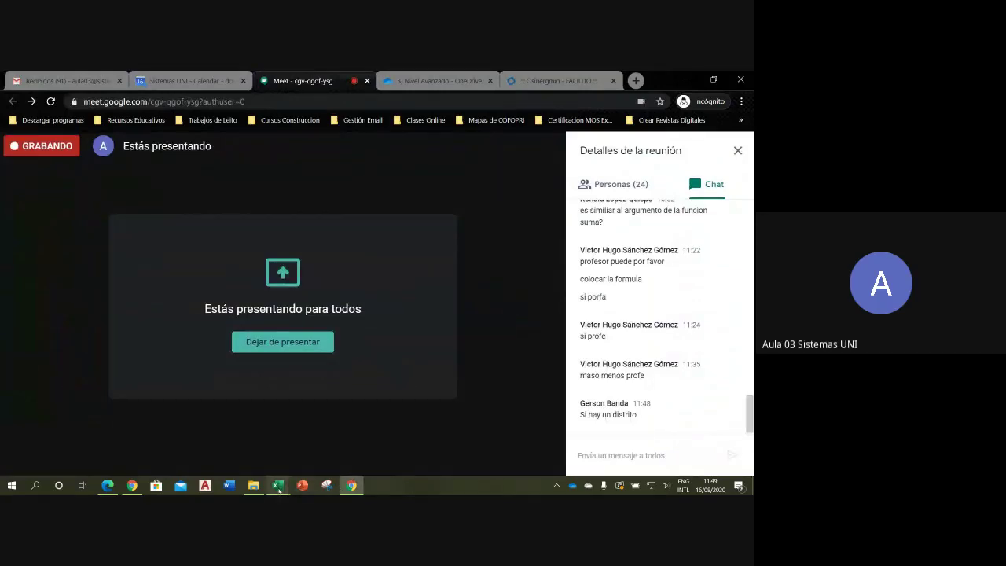
mouse_move(277, 486)
left_click(296, 446)
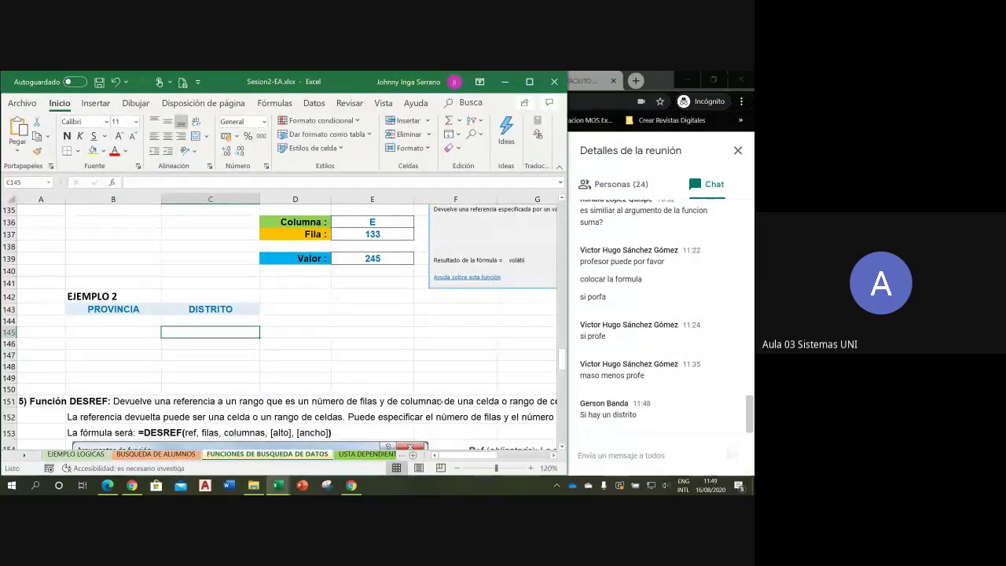
- Select the PROVINCIA and DISTRITO input cells, ending on B144:B145
left_click(220, 319)
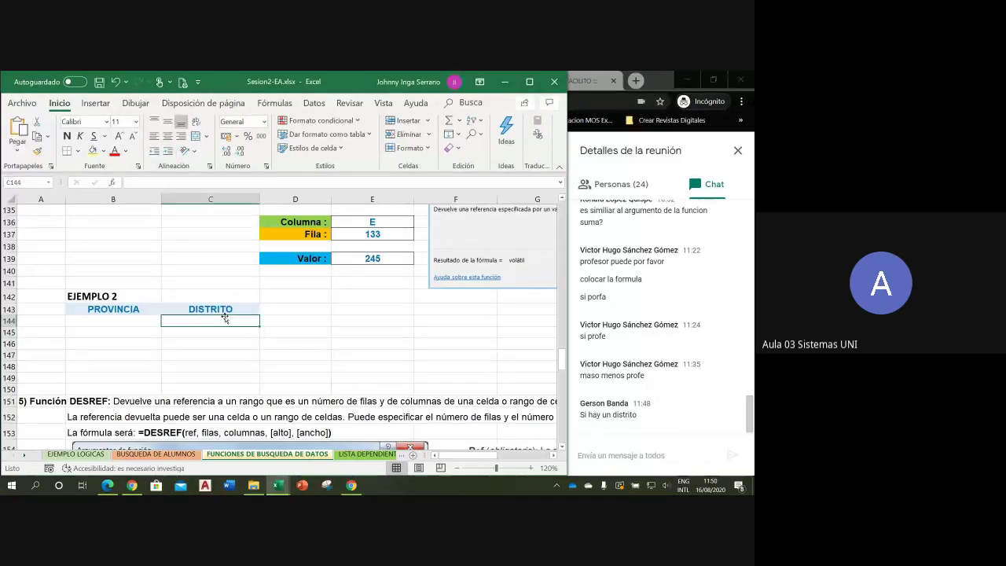
left_click(224, 309)
left_click(139, 310)
left_click(150, 320)
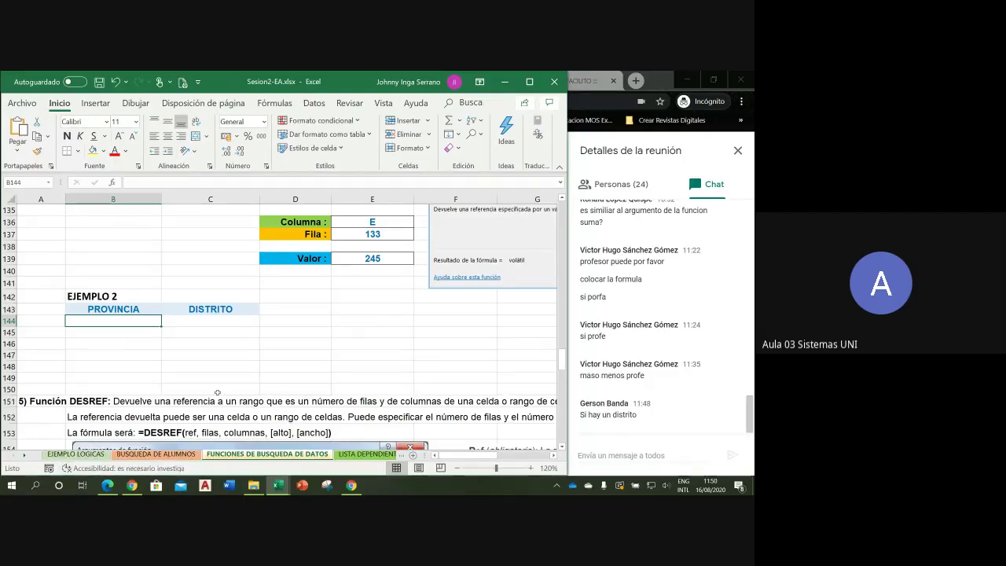
left_click(335, 330)
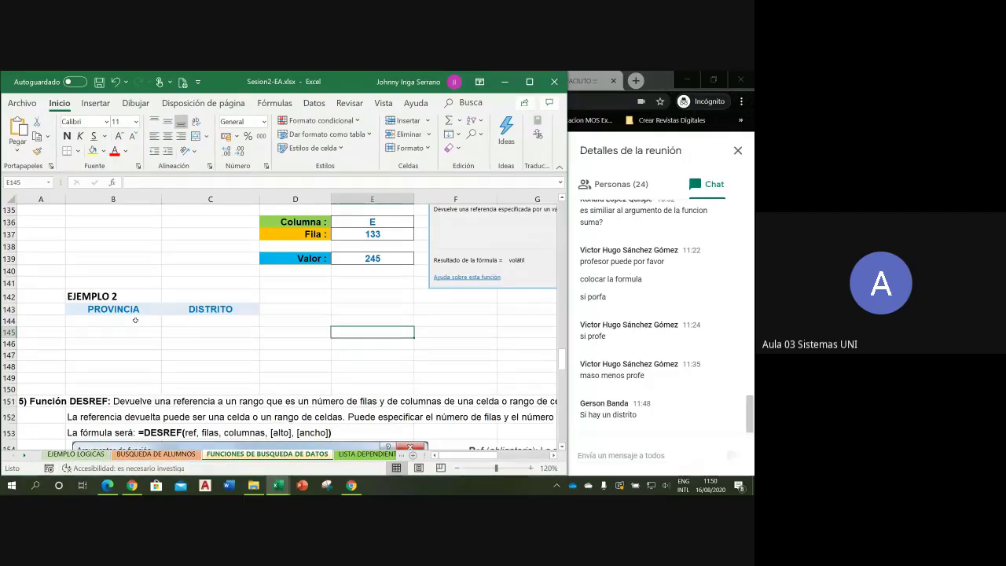
left_click_drag(134, 321, 134, 352)
left_click_drag(193, 323, 199, 356)
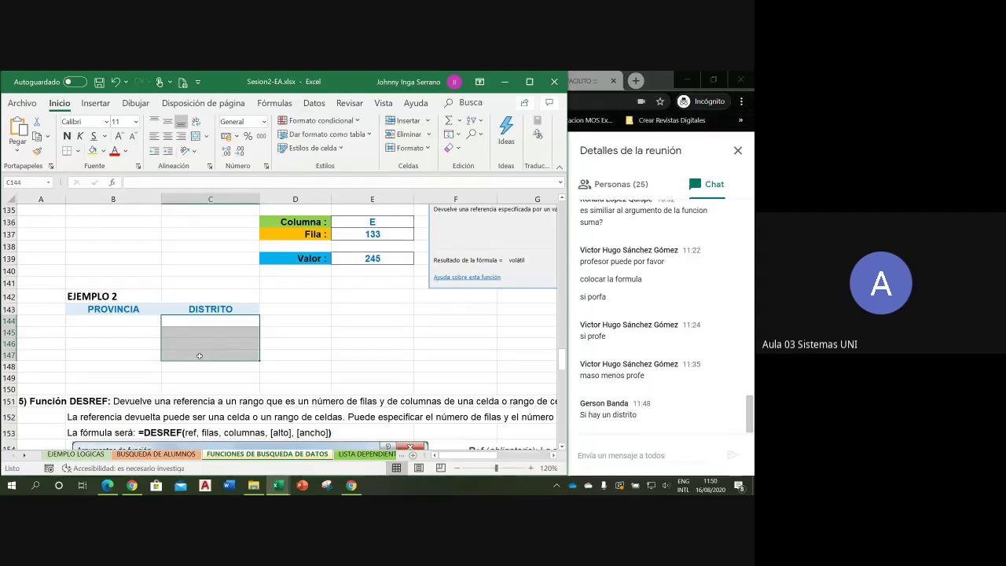
left_click_drag(120, 322, 156, 338)
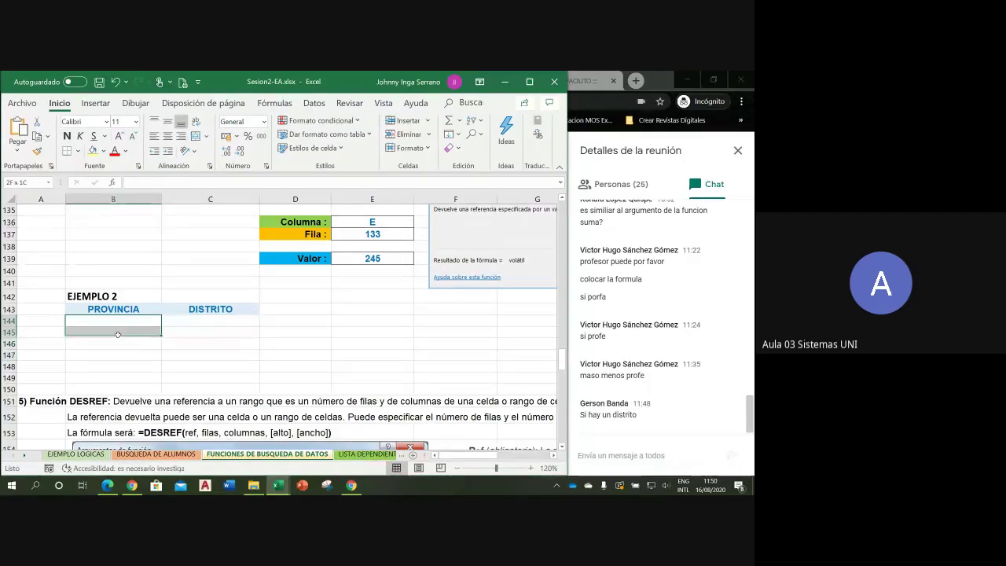
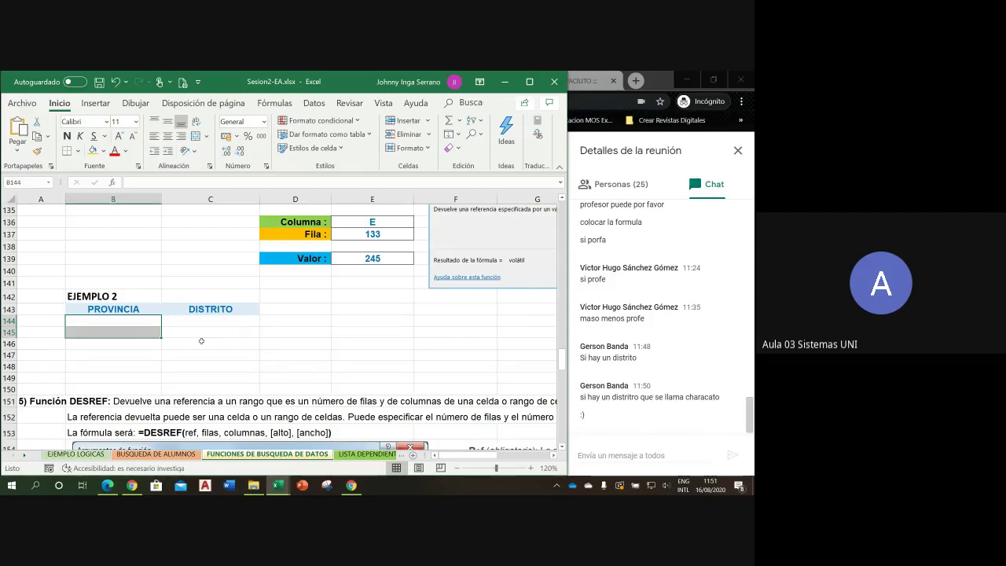
- Insert a new blank sheet Hoja1, then return to the FUNCIONES DE BUSQUEDA DE DATOS sheet
left_click(149, 320)
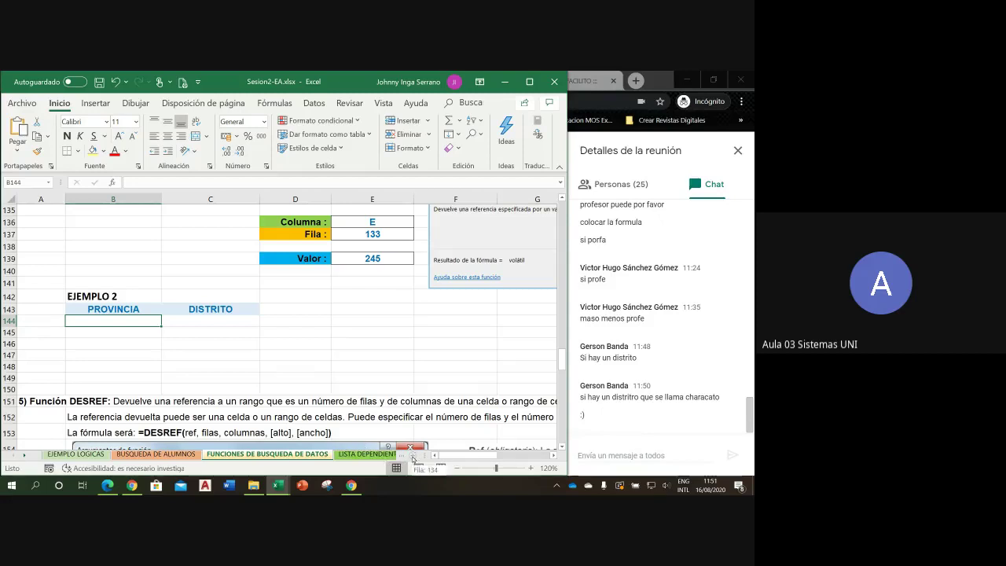
left_click(412, 456)
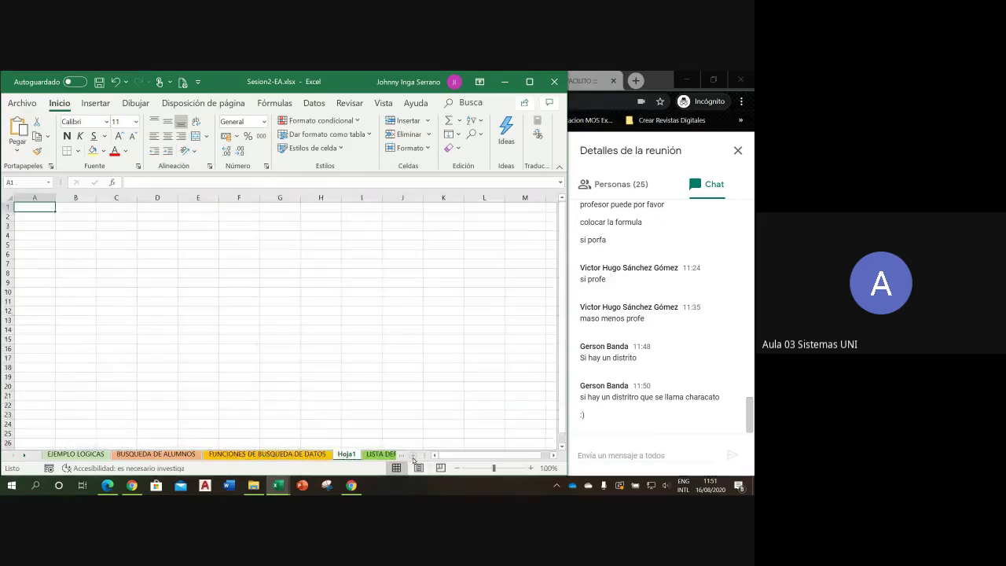
double_click(346, 455)
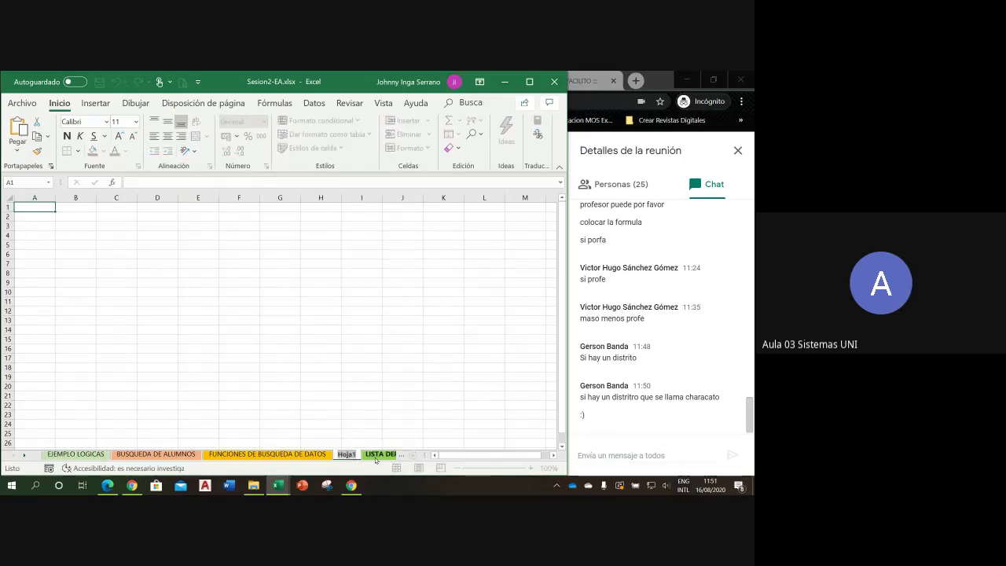
left_click(377, 454)
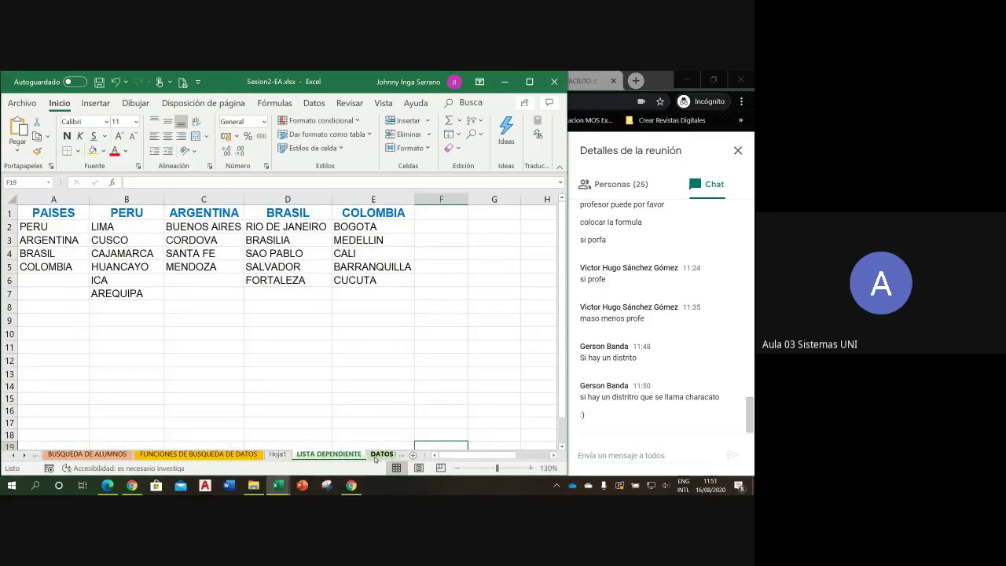
left_click(277, 455)
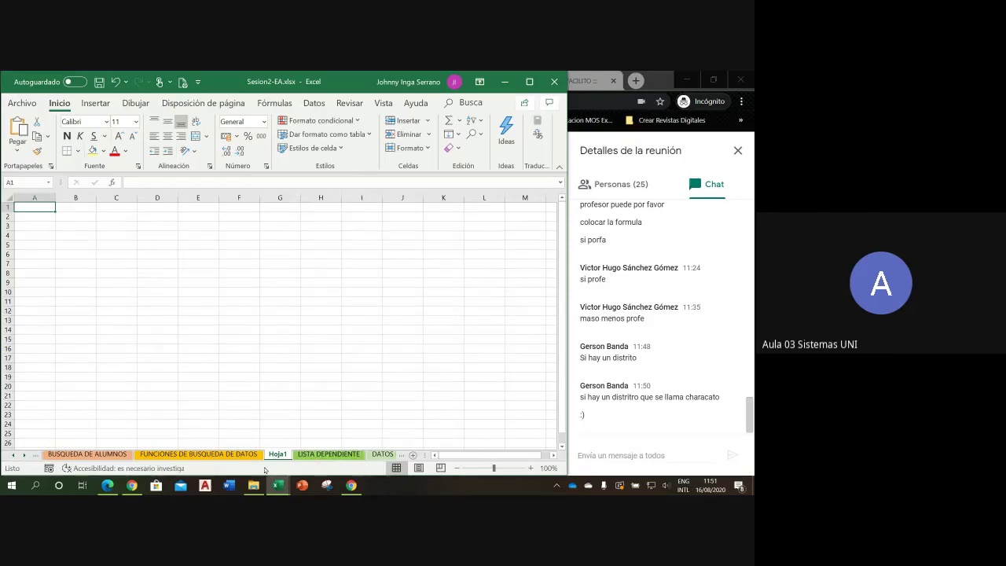
left_click(251, 455)
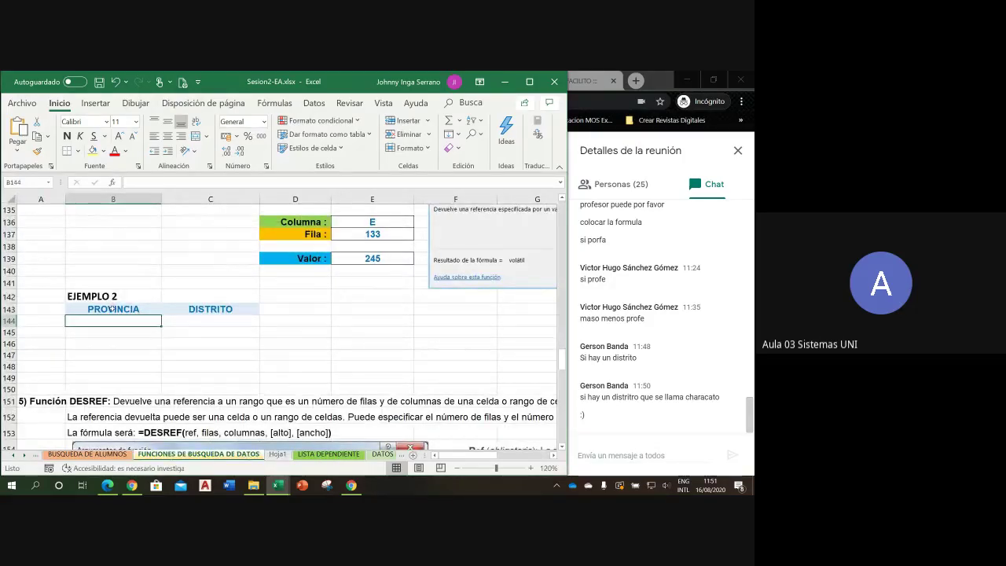
- Copy the PROVINCIA and DISTRITO headers from B143:C143 into B2:C2 of Hoja1
left_click_drag(113, 309, 180, 310)
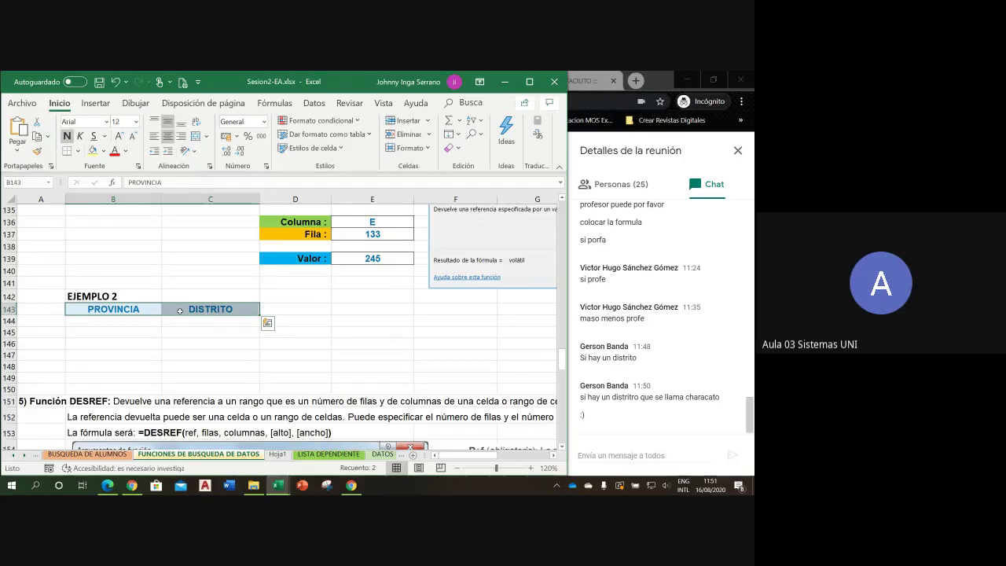
key("ctrl+c")
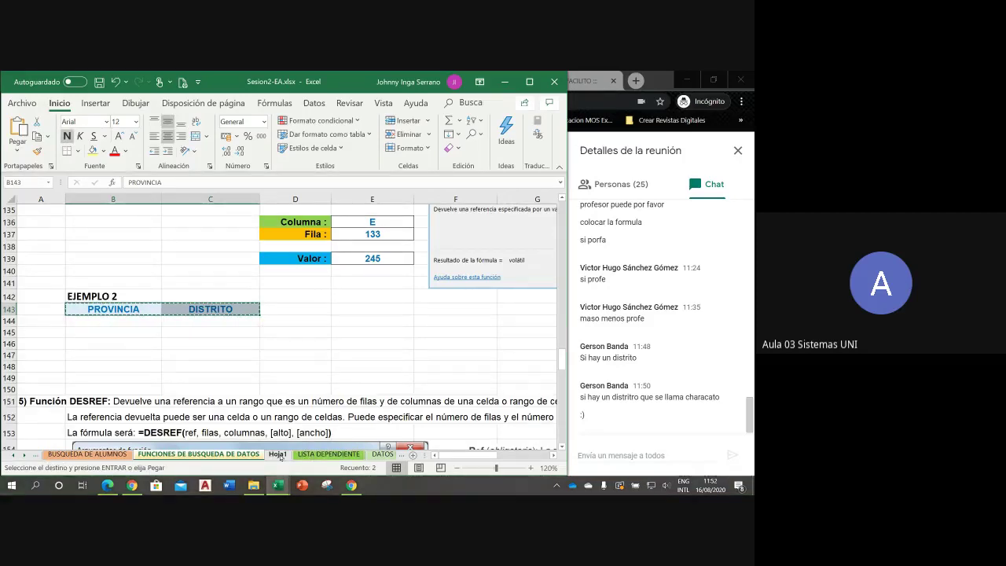
left_click(277, 454)
left_click(68, 215)
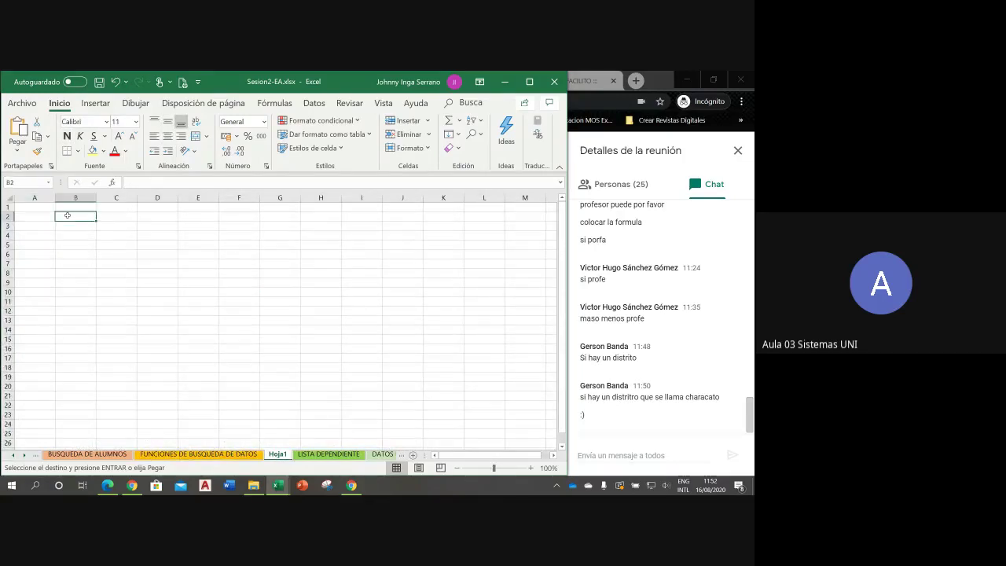
key("ctrl+v")
key("Escape")
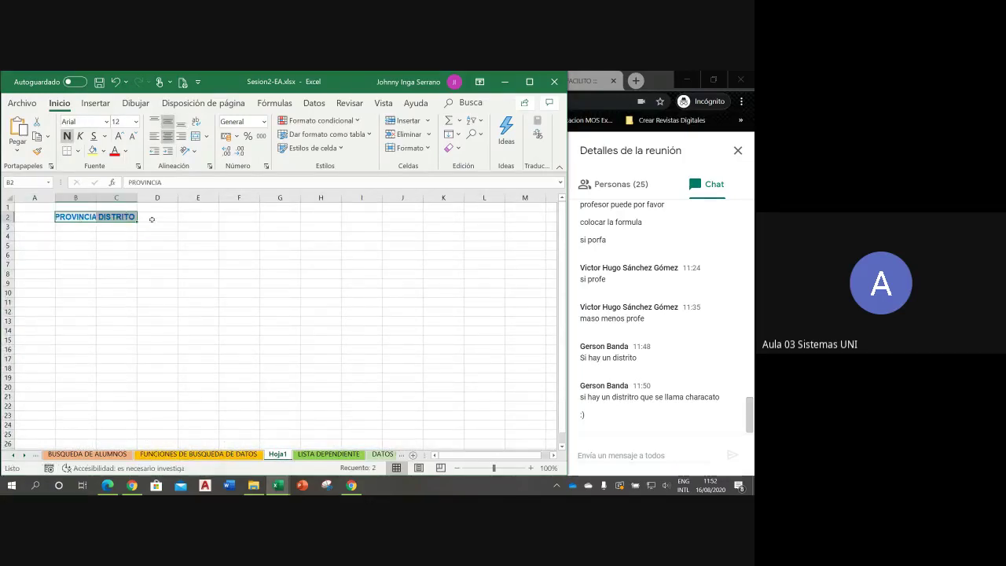
- Auto-fit column B to PROVINCIA and zoom Hoja1 to about 212%
left_click(90, 197)
double_click(95, 198)
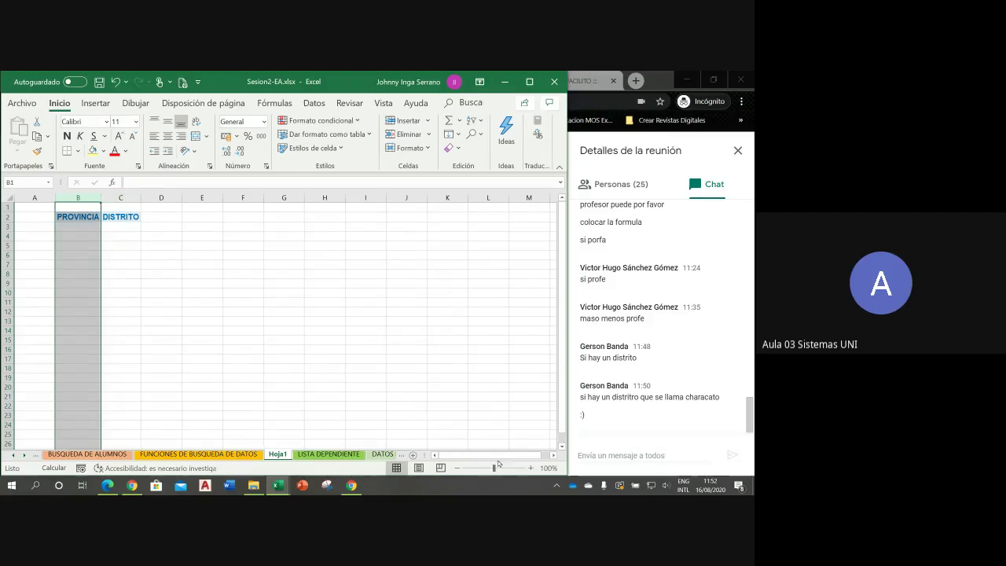
left_click_drag(495, 468, 506, 468)
left_click(184, 262)
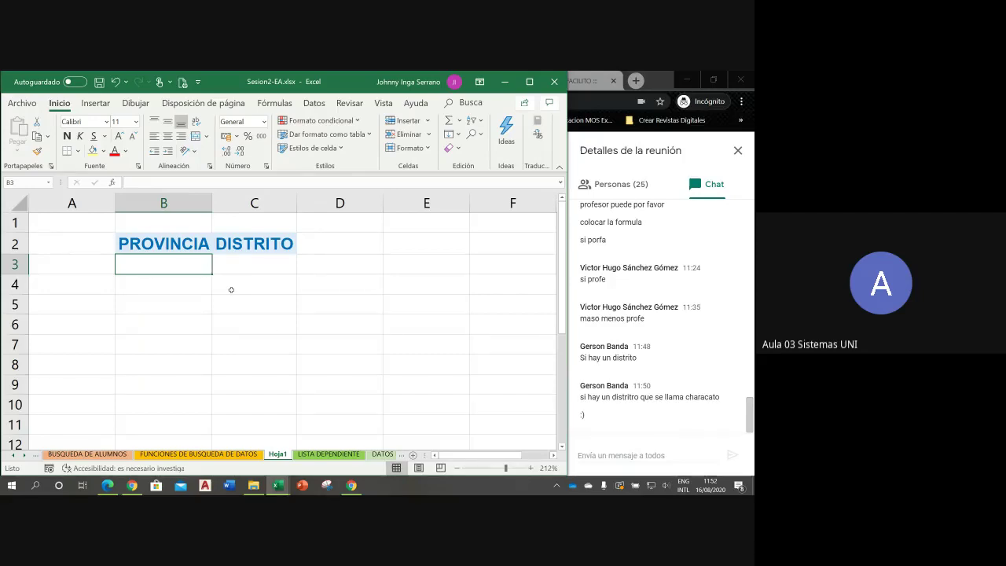
- Enter LIMA, CAÑETE and HUAROCHIRI in B3:B5 under PROVINCIA
type("LIMA")
key("Return")
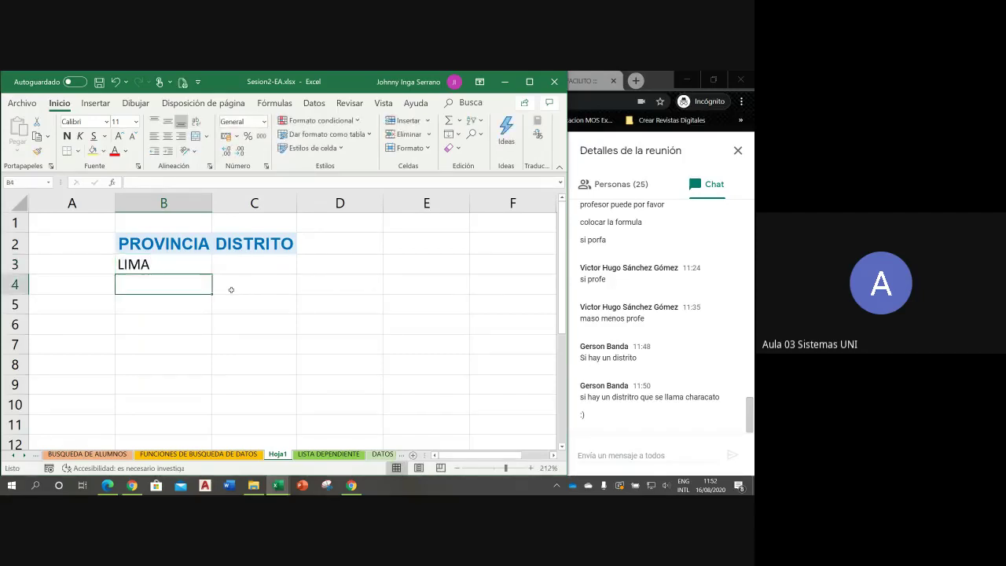
type("C")
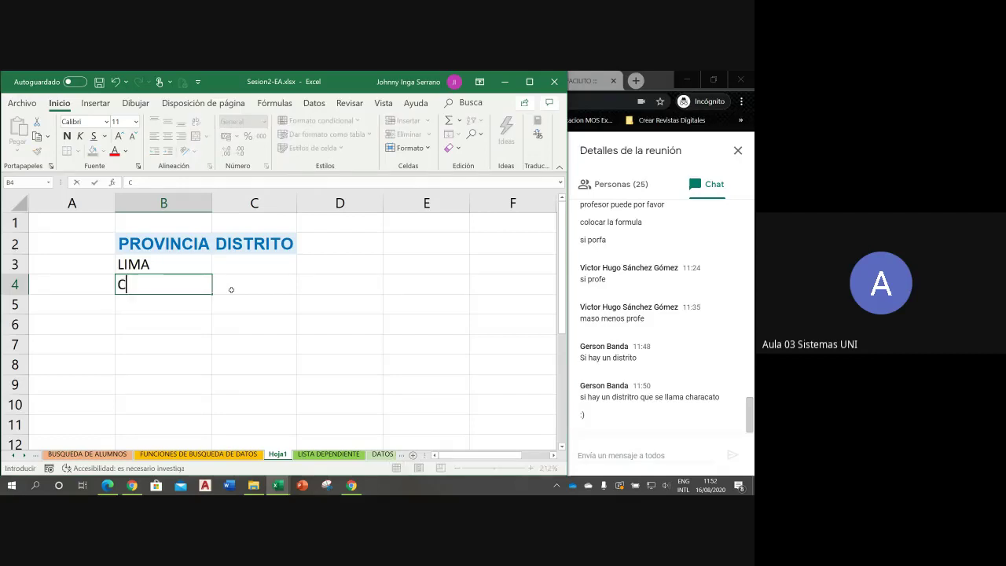
type("A")
type("►")
key("BackSpace")
type("ÑET")
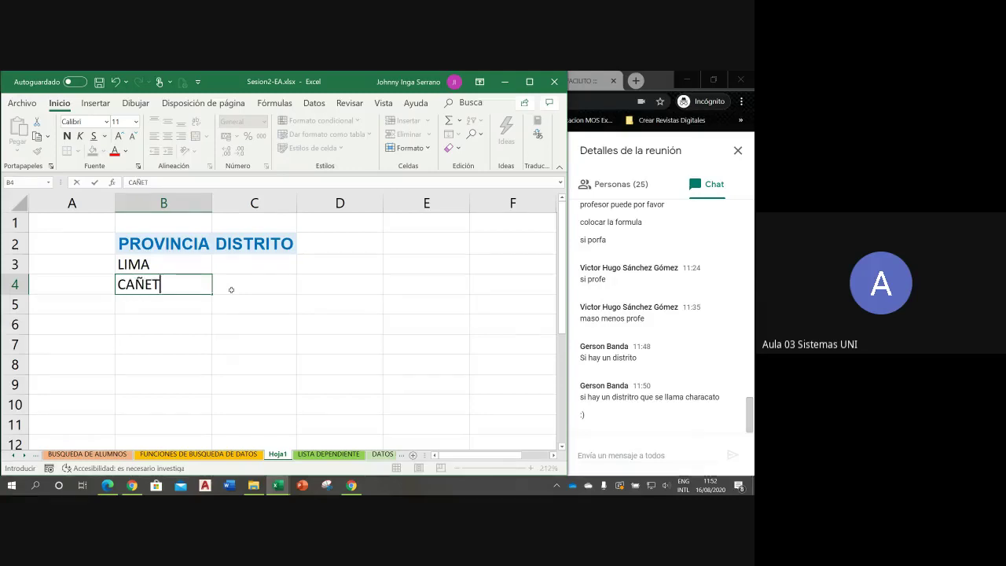
type("E")
key("Return")
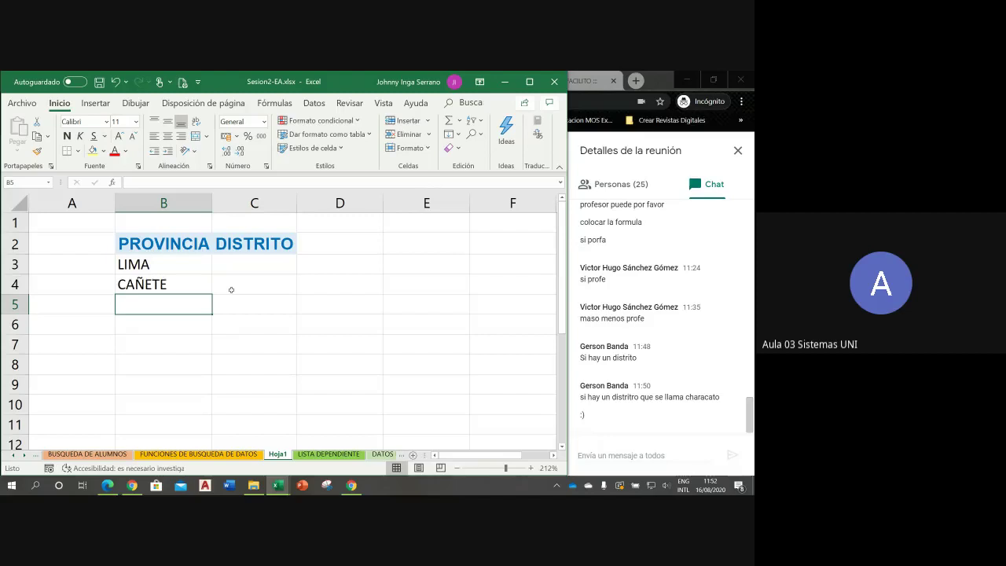
type("H")
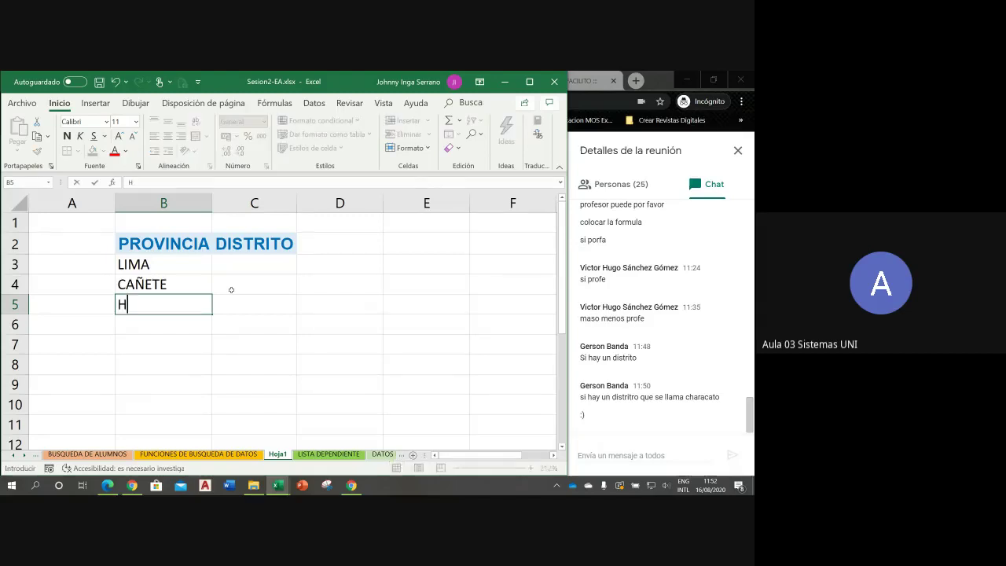
type("UARO")
type("CHIRI")
key("Return")
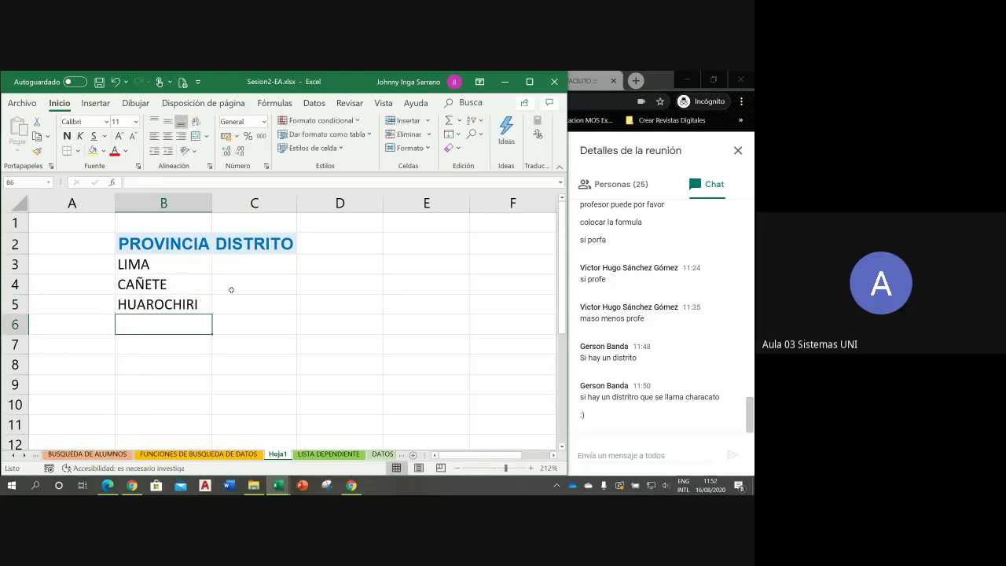
- Replace the DISTRITO header in C2 with LIMA
left_click(255, 248)
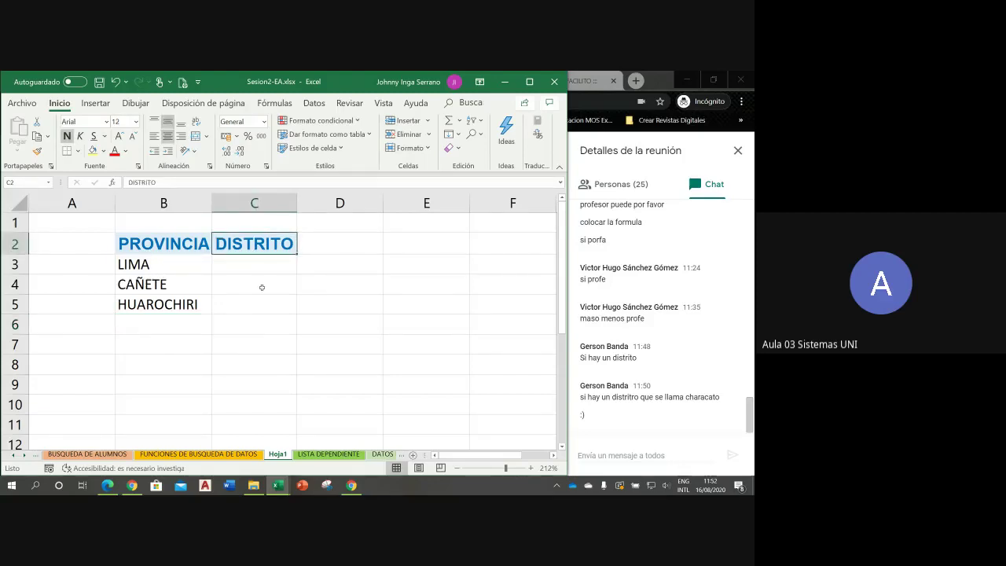
type("LIMA")
key("Return")
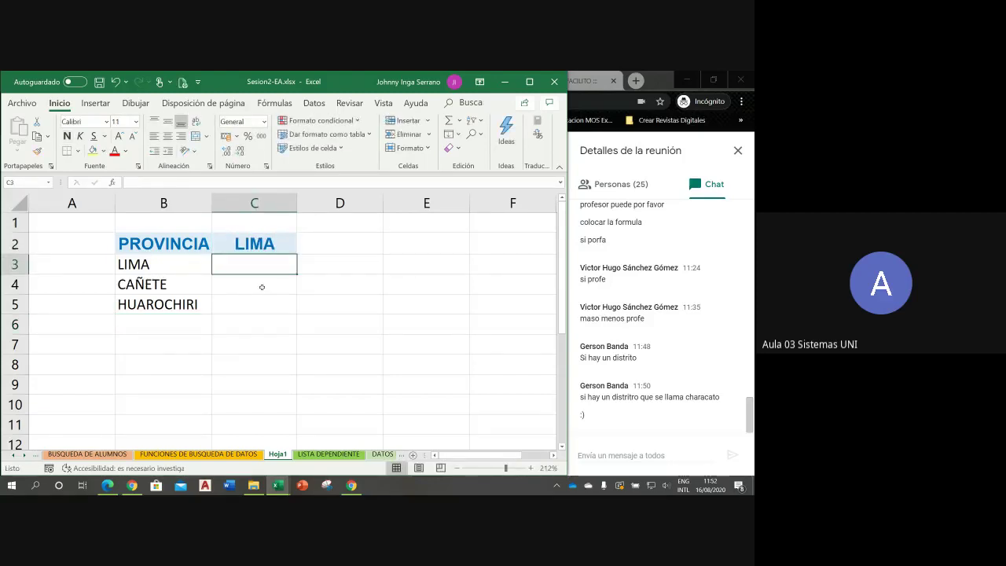
left_click(330, 246)
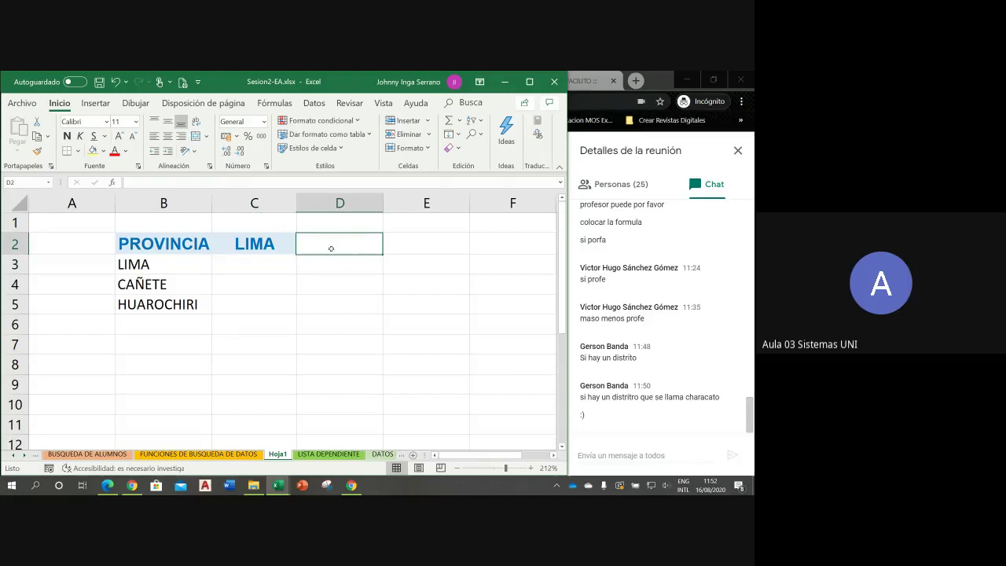
left_click(188, 285)
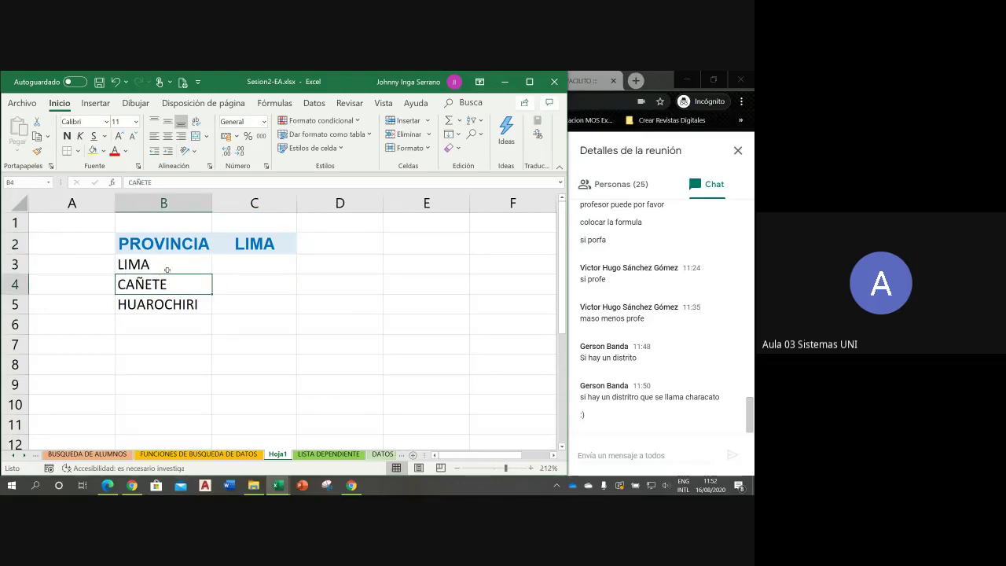
- Paste the provinces from B3:B5 transposed across C2:E2 as headers
left_click_drag(167, 270, 172, 304)
key("ctrl+c")
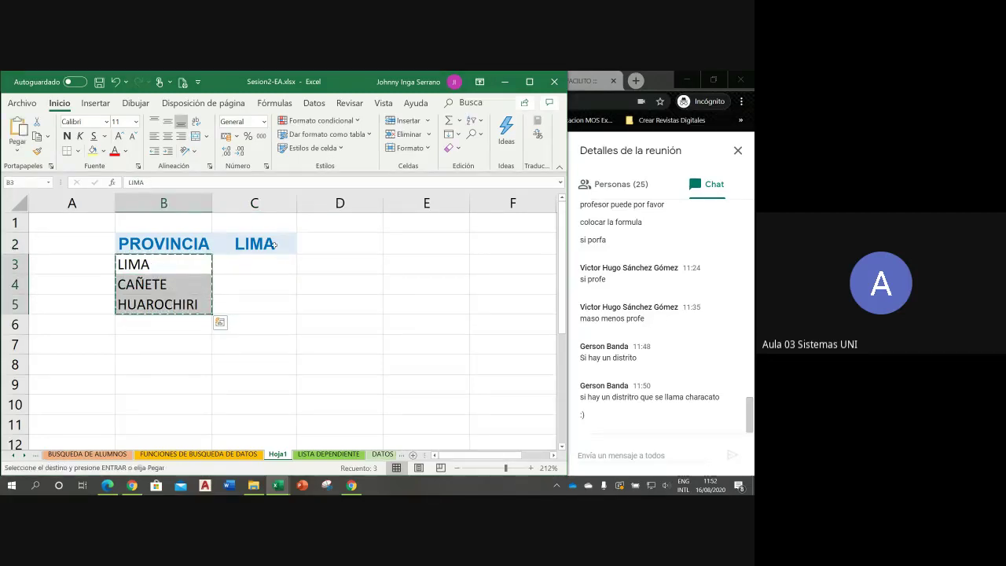
left_click(274, 245)
right_click(273, 244)
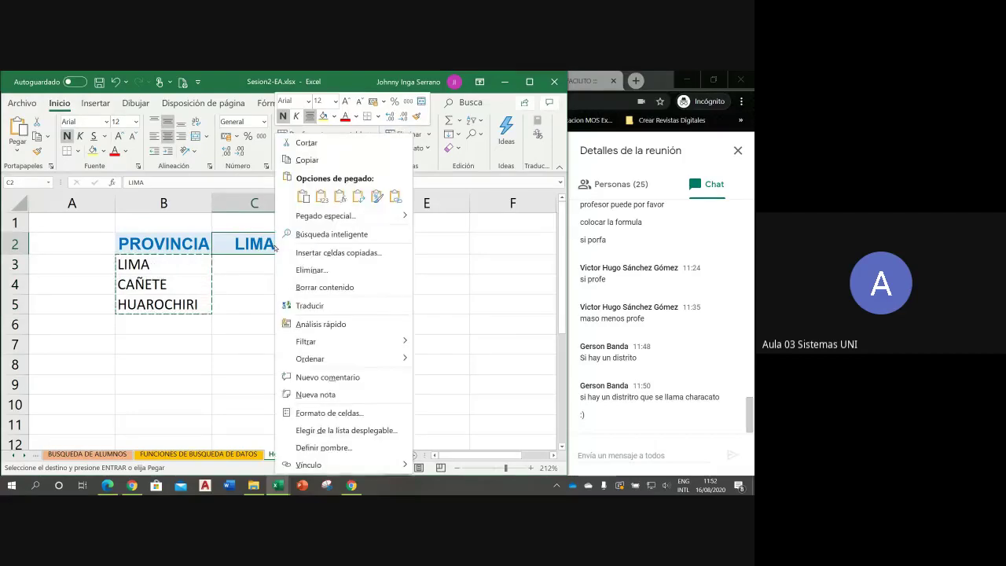
left_click(359, 197)
- Copy B2's header format to C2:E2 with light green fill and green text
left_click(186, 246)
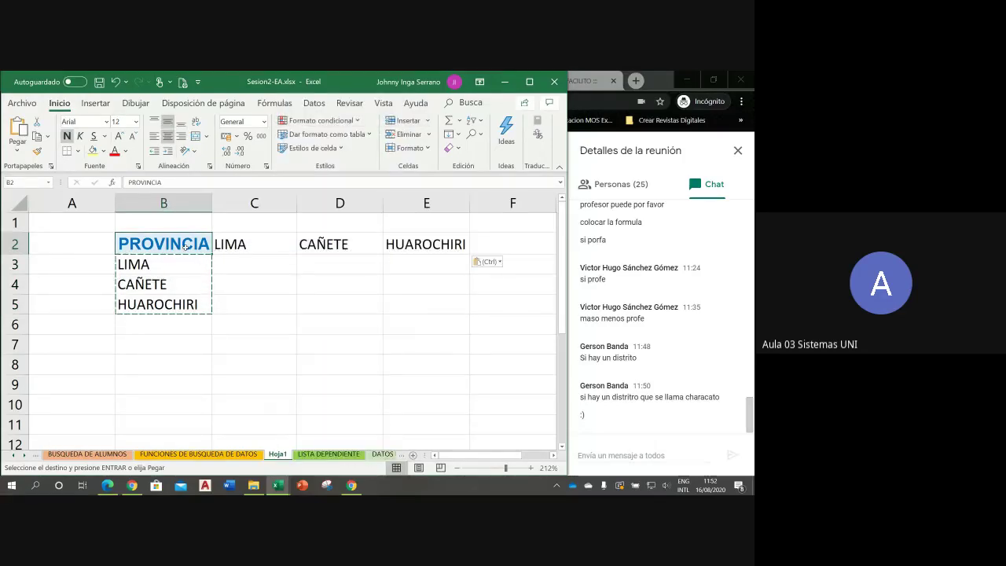
left_click(37, 150)
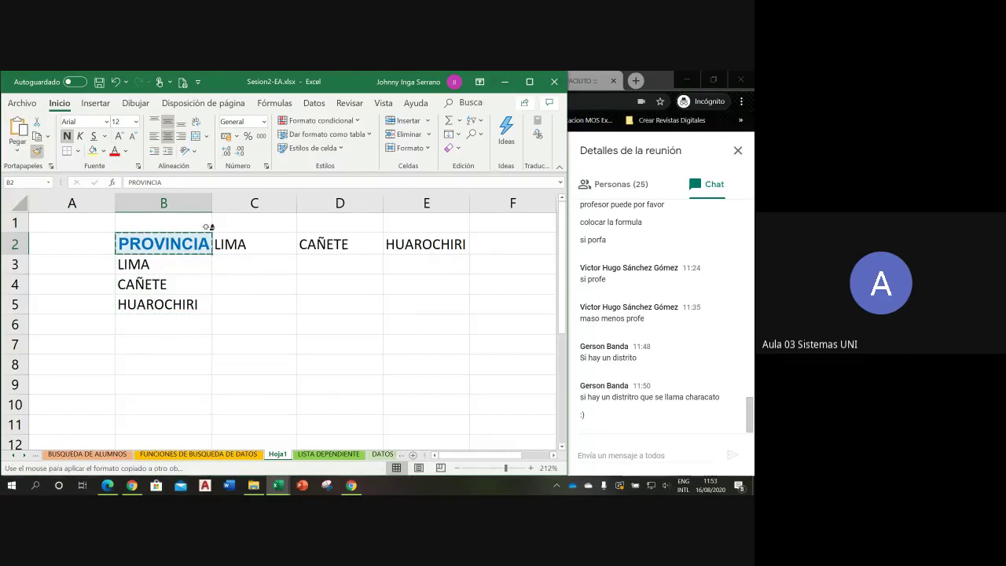
left_click_drag(240, 244, 413, 246)
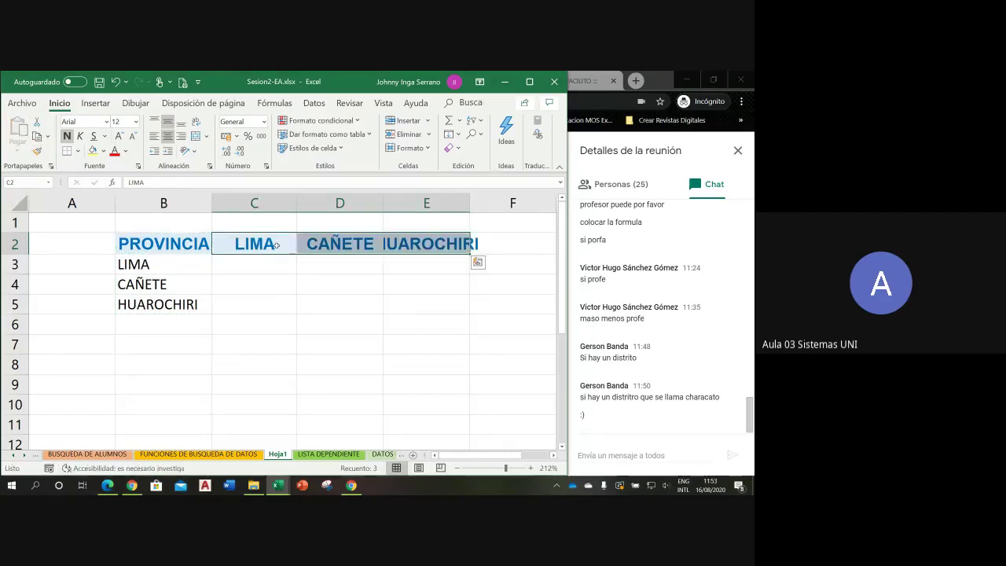
left_click(101, 150)
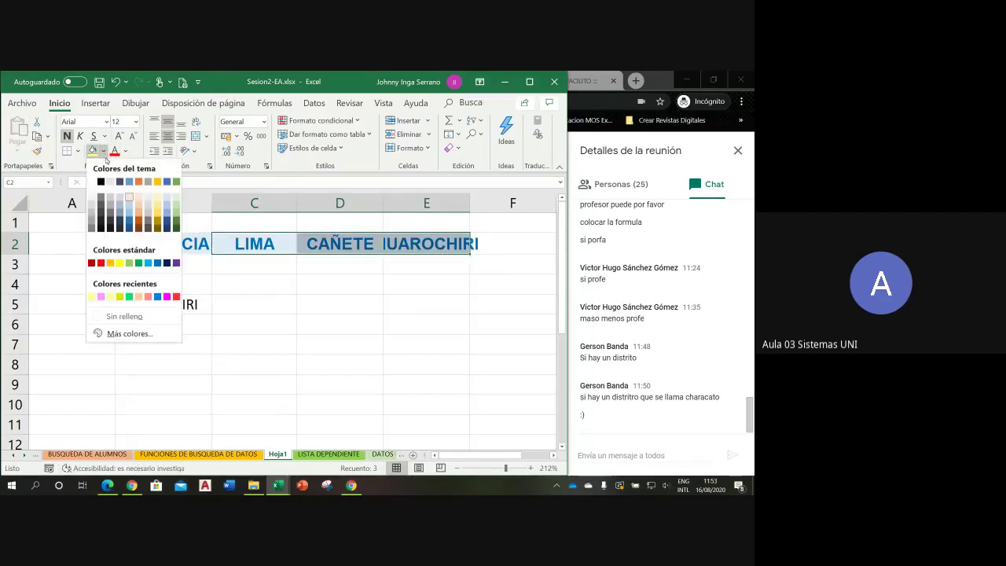
left_click(176, 203)
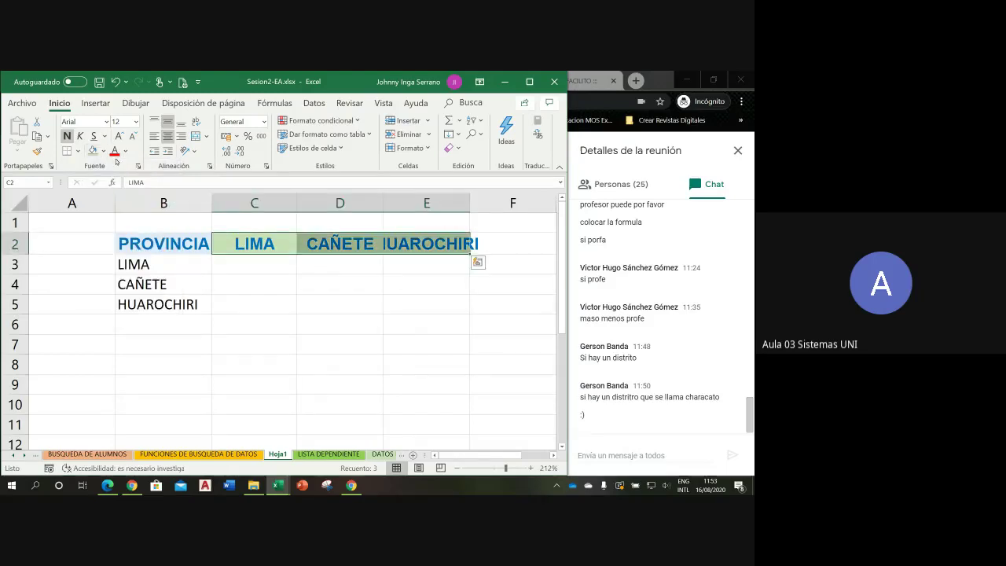
left_click(125, 151)
left_click(160, 283)
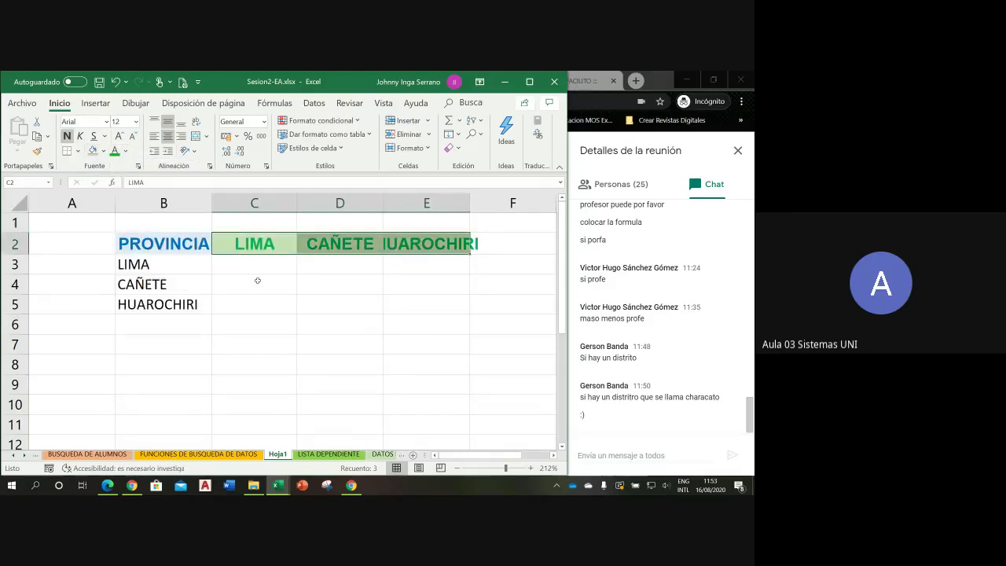
- Auto-fit columns C to E, then widen C, D and E so each province fits
left_click(257, 281)
left_click_drag(253, 203, 425, 203)
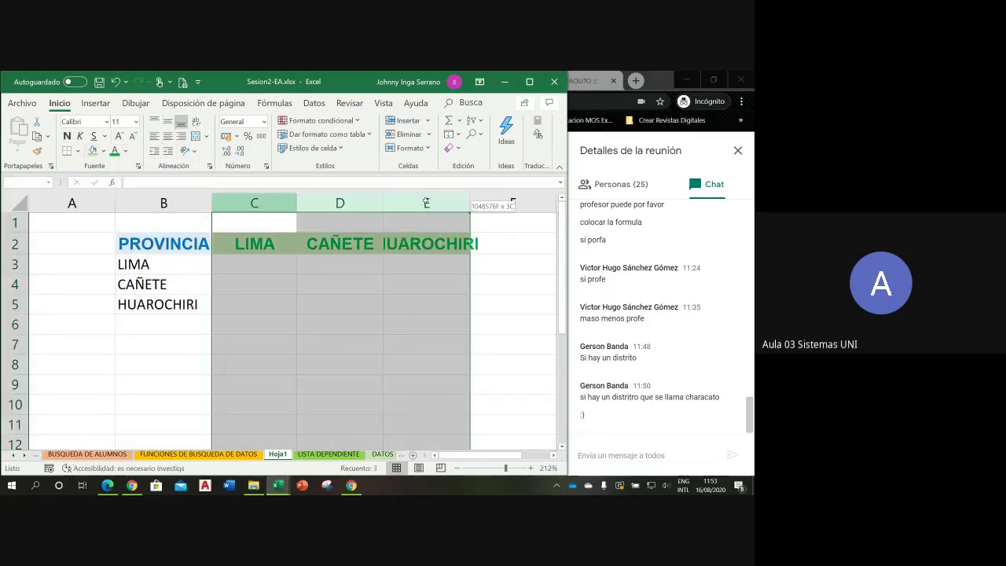
double_click(470, 203)
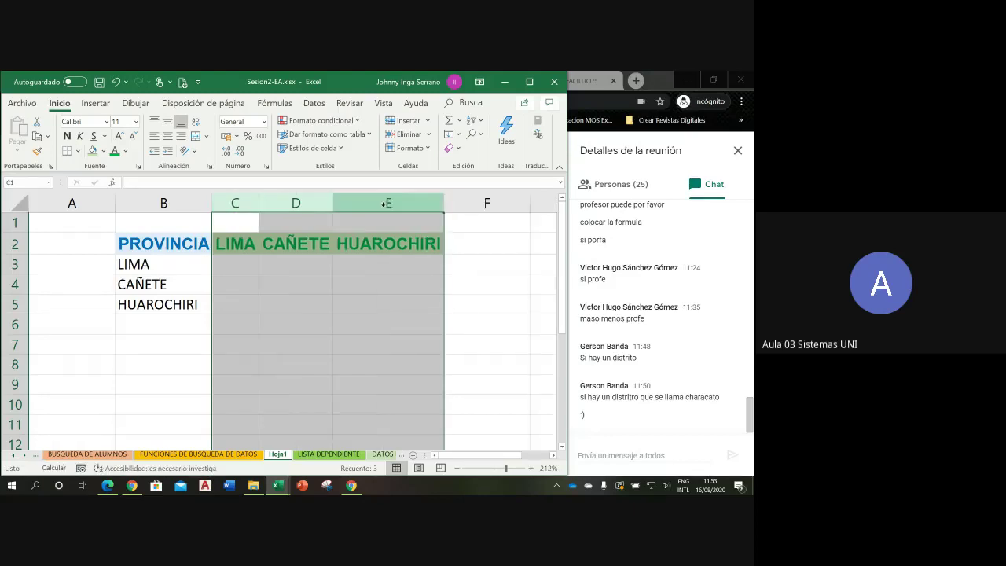
left_click(253, 266)
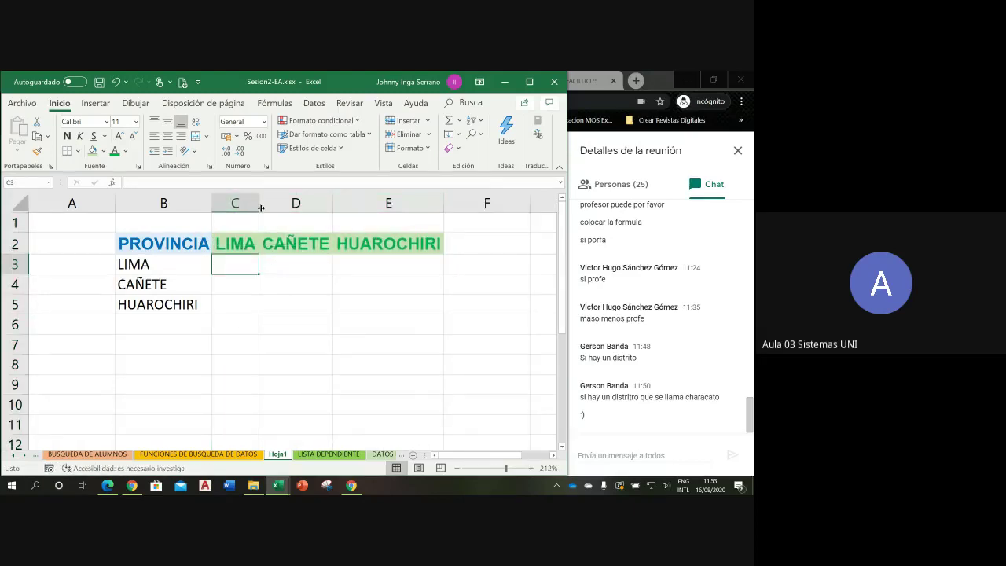
left_click_drag(261, 208, 294, 208)
left_click_drag(369, 208, 385, 207)
left_click_drag(479, 206, 514, 207)
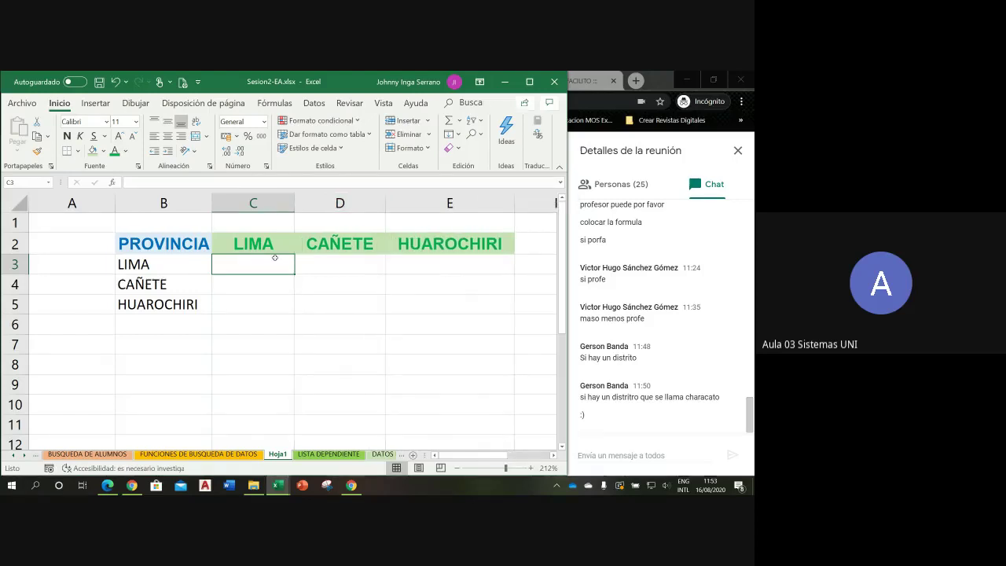
- Enter RIMAC, LOS OLIVOS, INDEPENDENCIA and ANCON in C3:C6 under LIMA
left_click(167, 267)
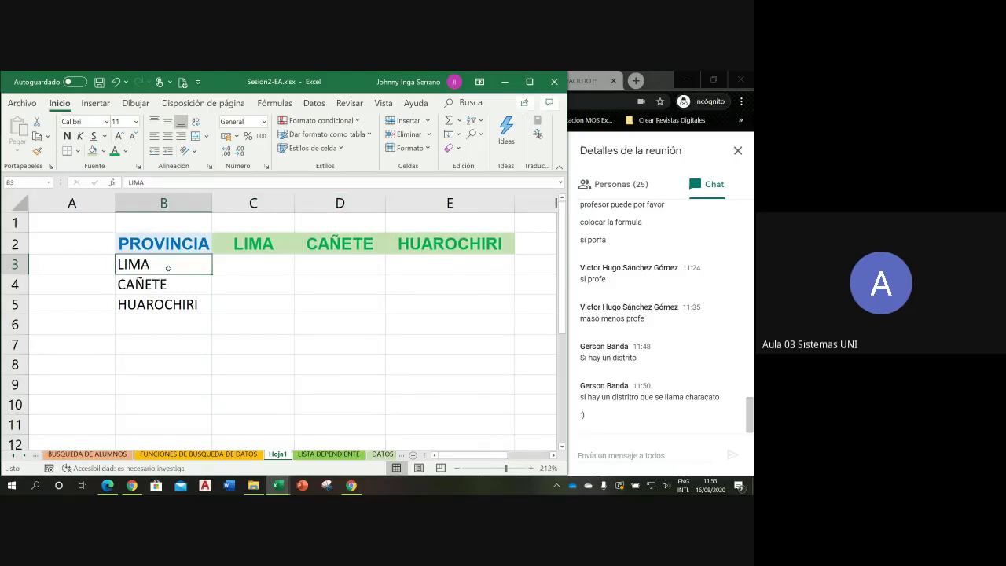
left_click(252, 252)
left_click(188, 284)
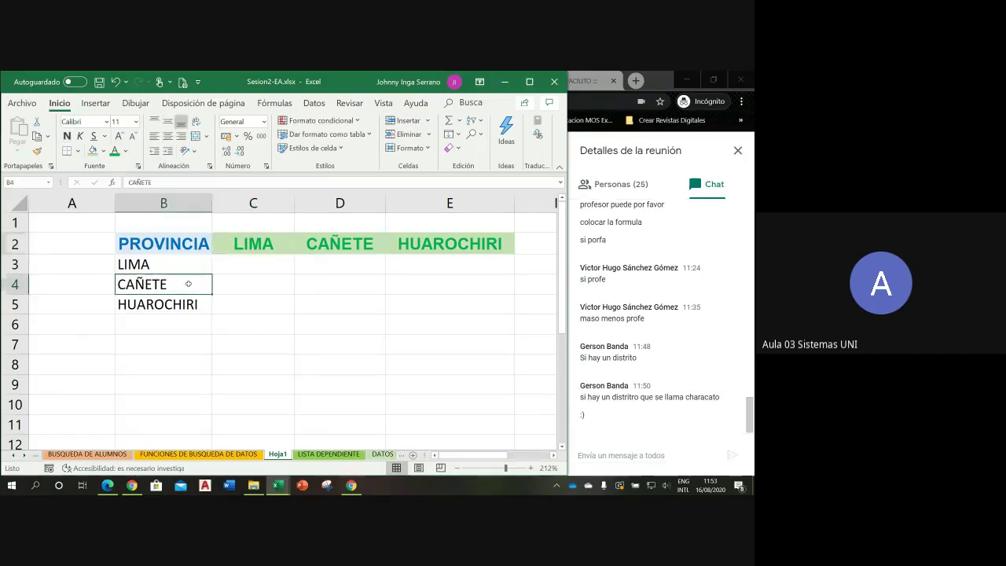
left_click(339, 244)
left_click(220, 292)
left_click(163, 304)
left_click(427, 248)
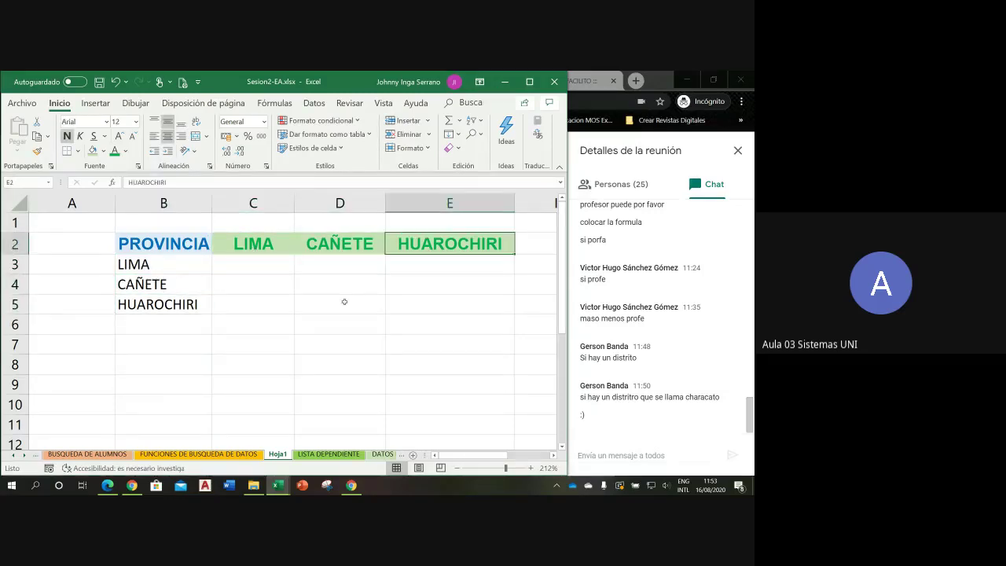
left_click(257, 266)
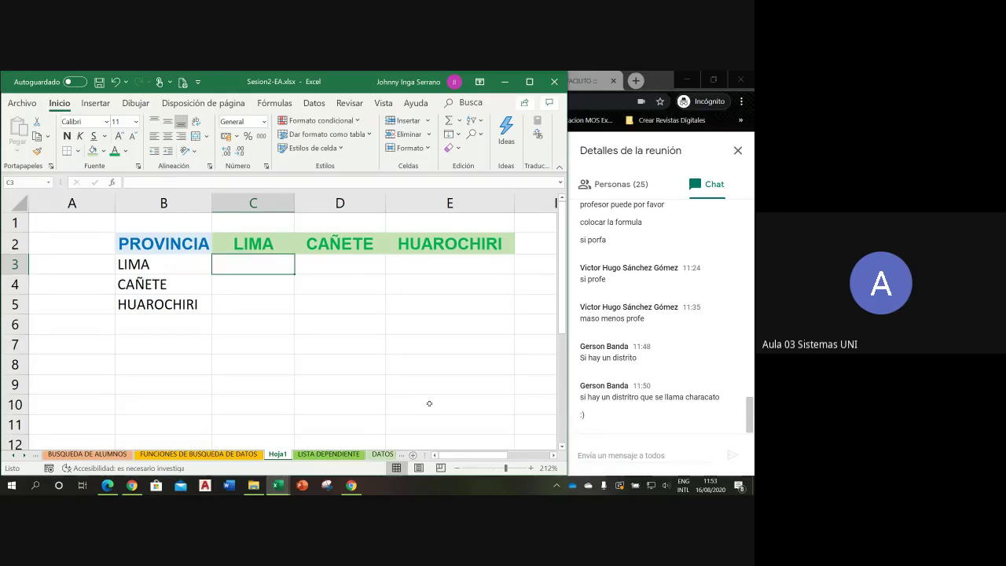
type("R")
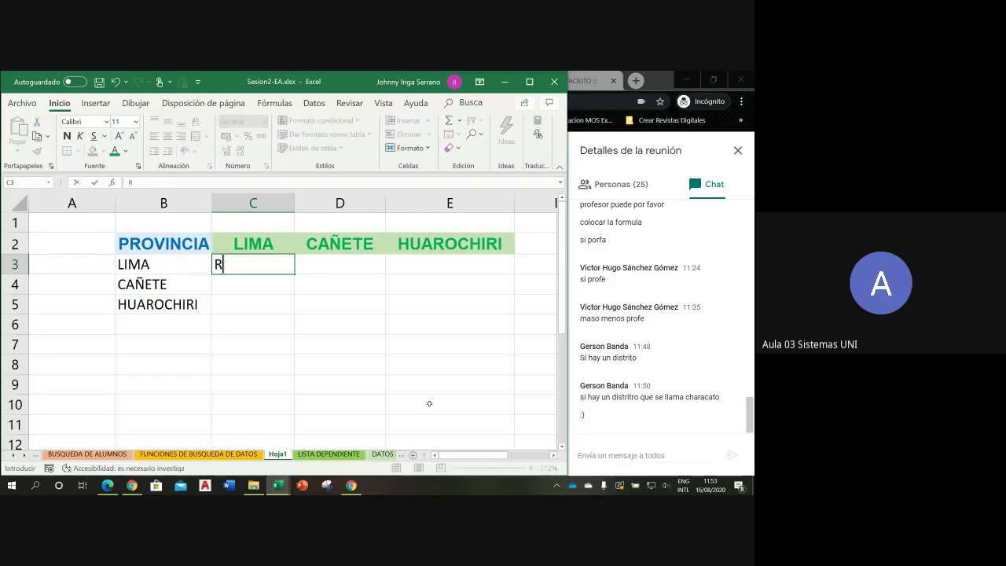
type("IMAC")
key("Return")
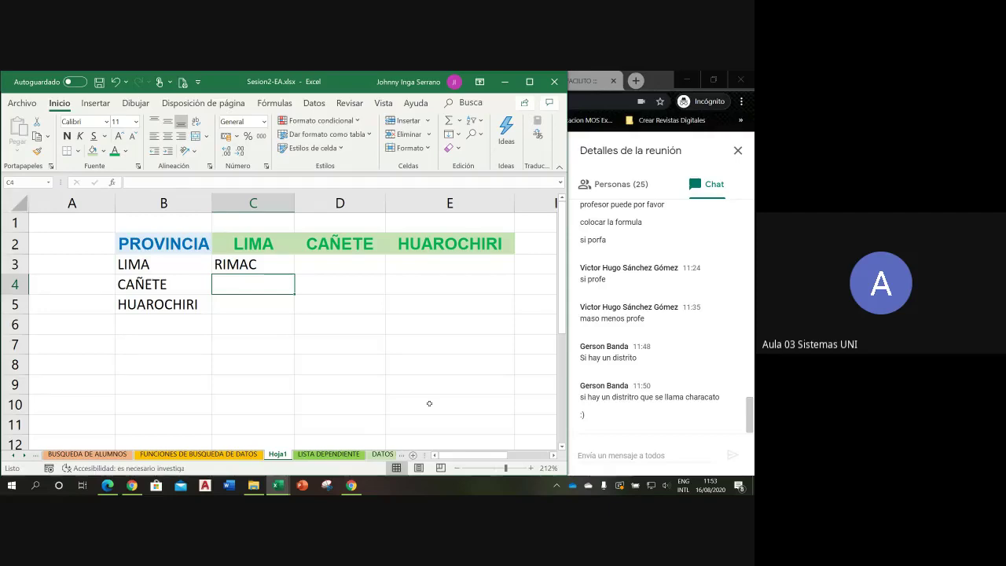
type("LOS OLI")
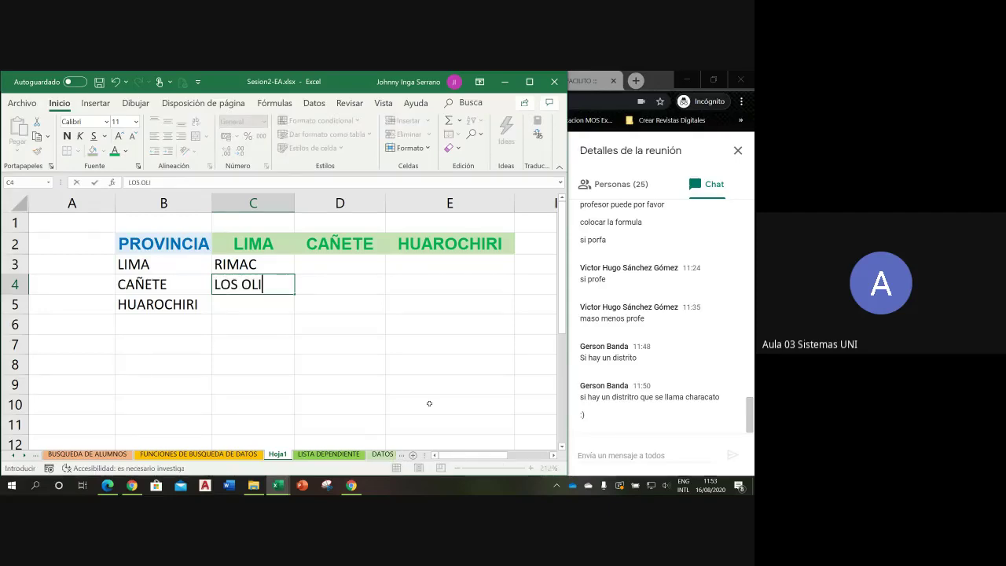
type("VOS")
key("Return")
type("I")
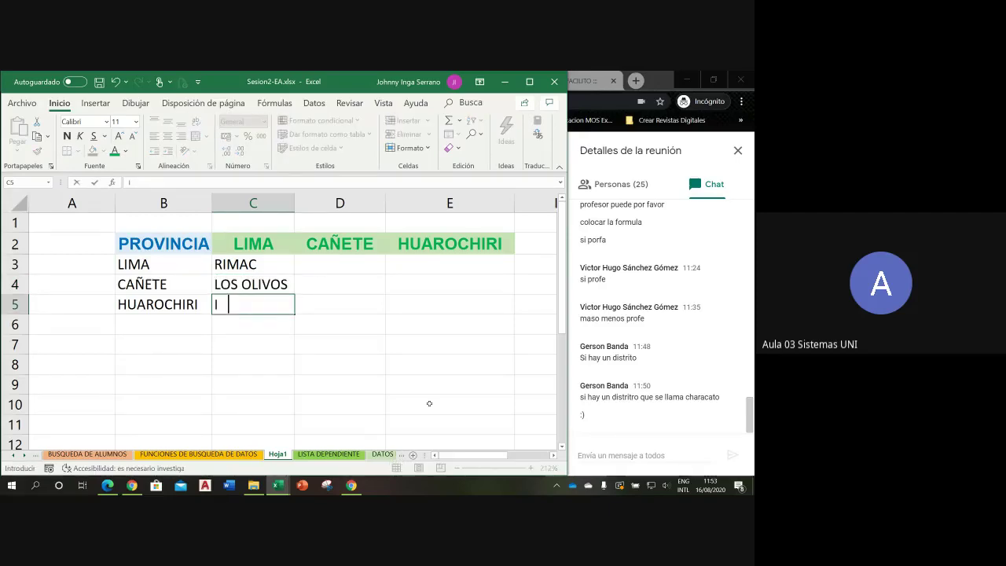
type("NDEPEN")
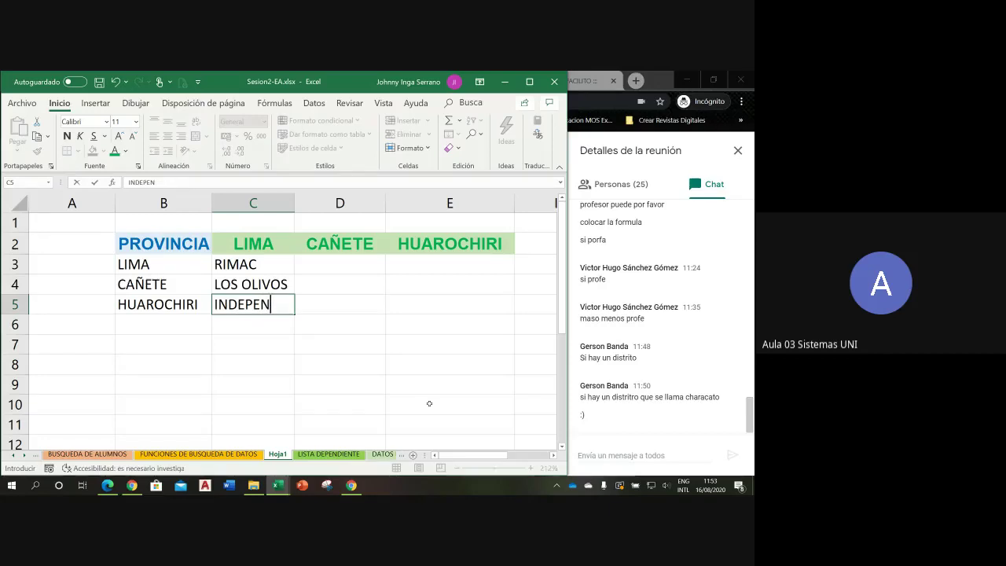
type("DENCIA")
key("Return")
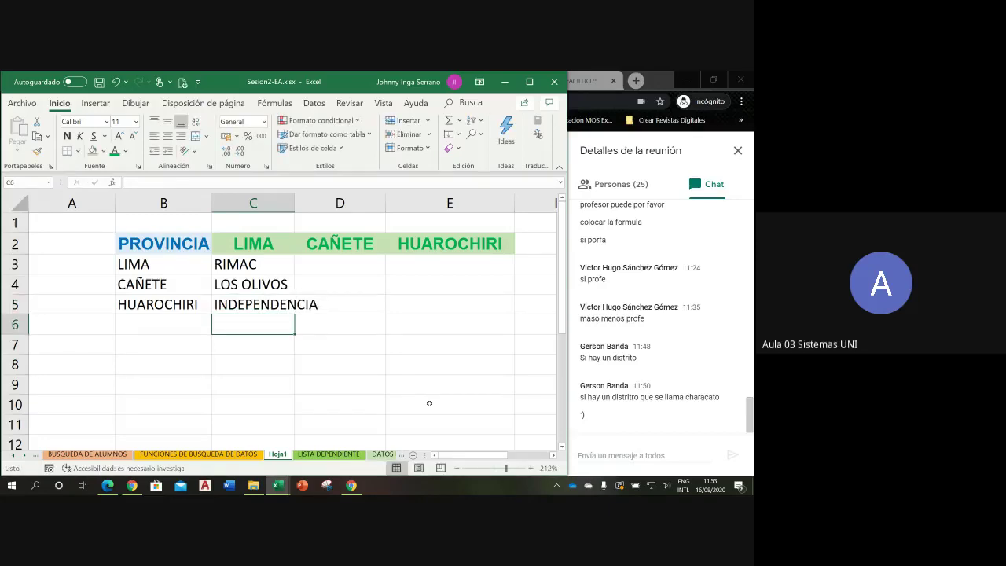
type("ANC")
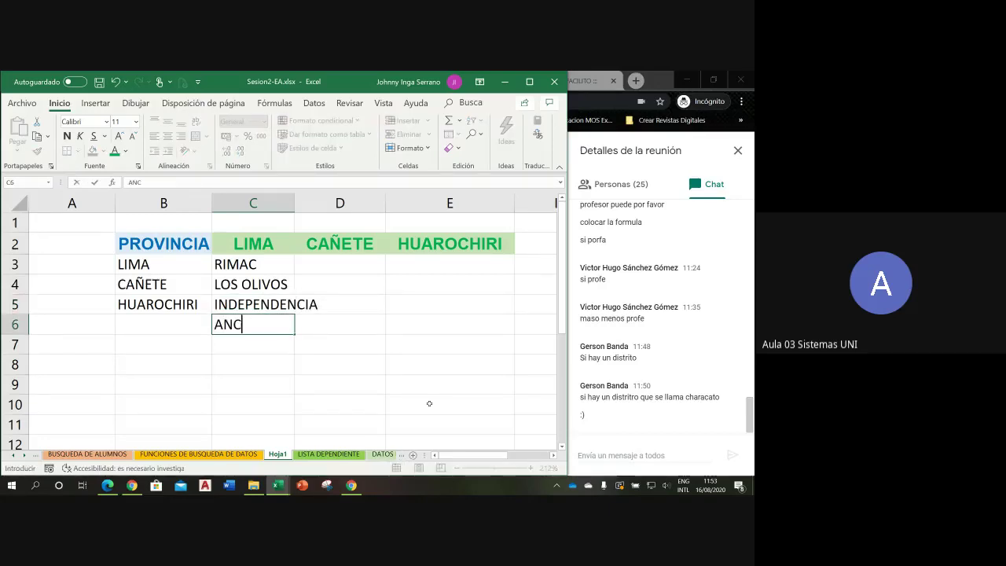
type("ON")
key("Return")
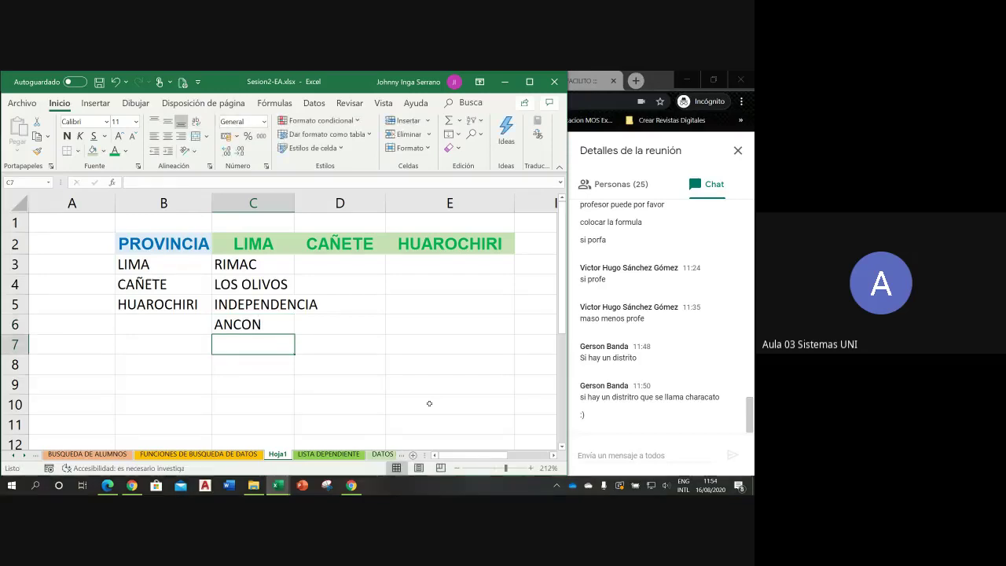
- Enter SAN VICENTE, IMPERIAL, MALA and ZUÑIGA in D3:D6 under CAÑETE
left_click(360, 271)
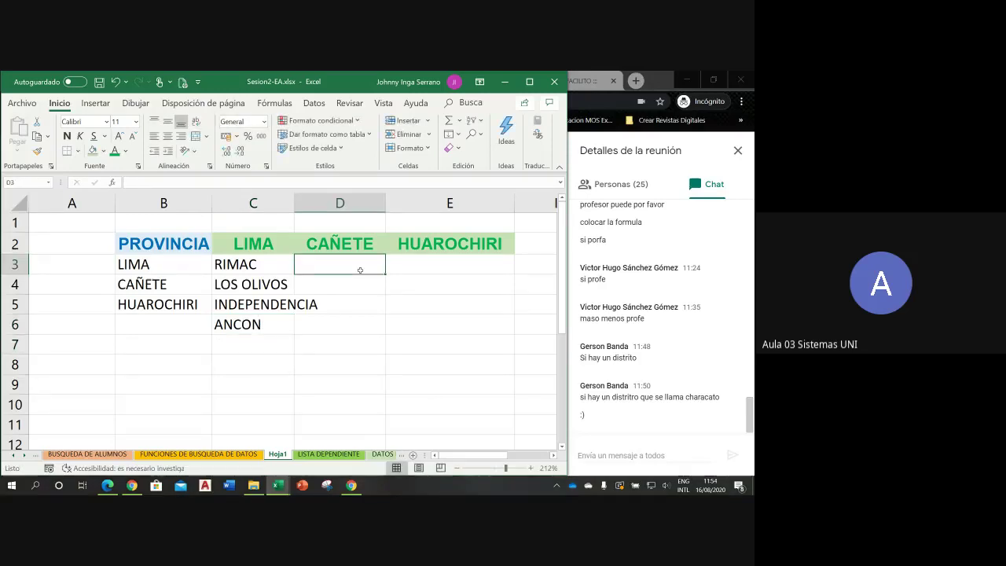
type("SAN V")
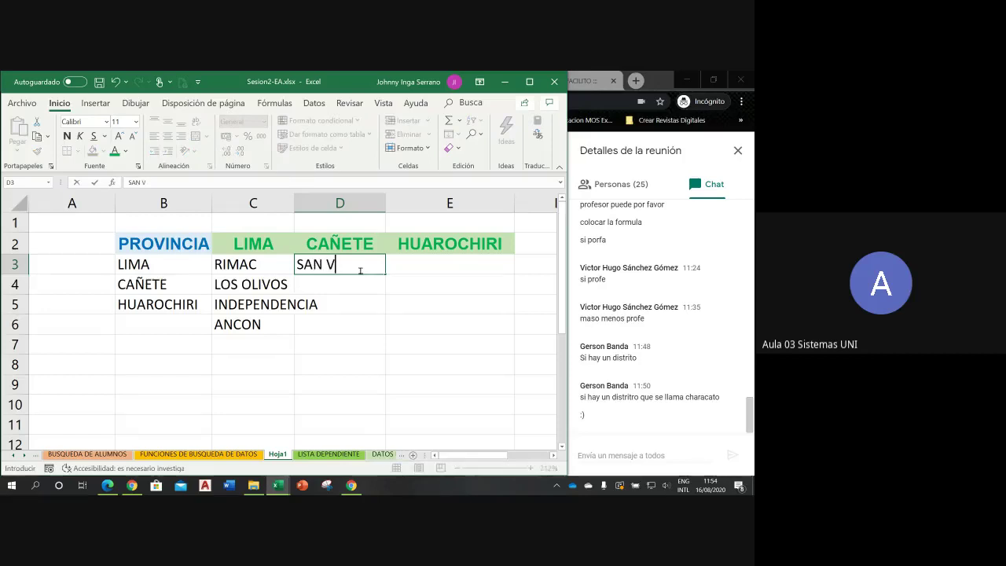
type("ICENTE")
key("Return")
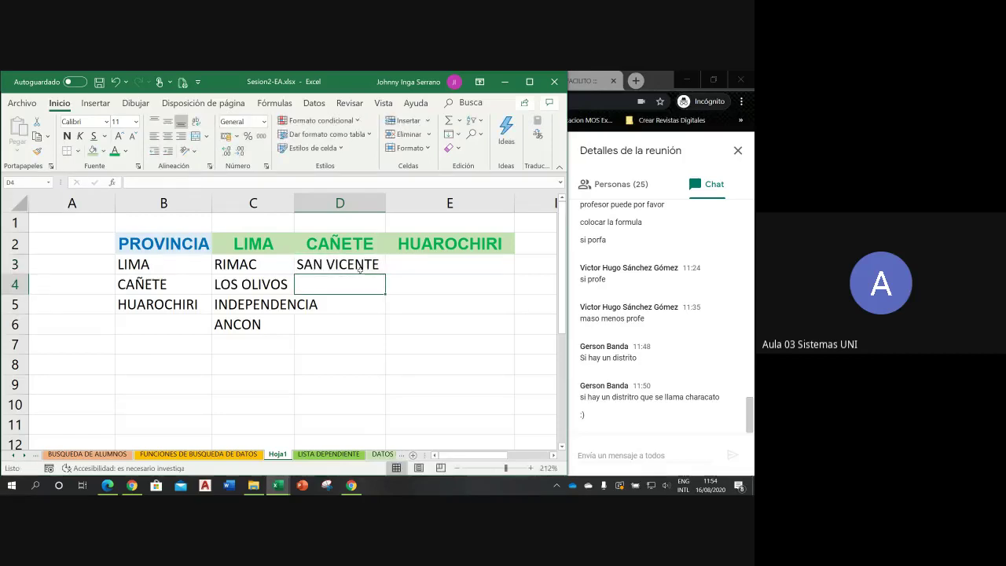
type("IMPERI")
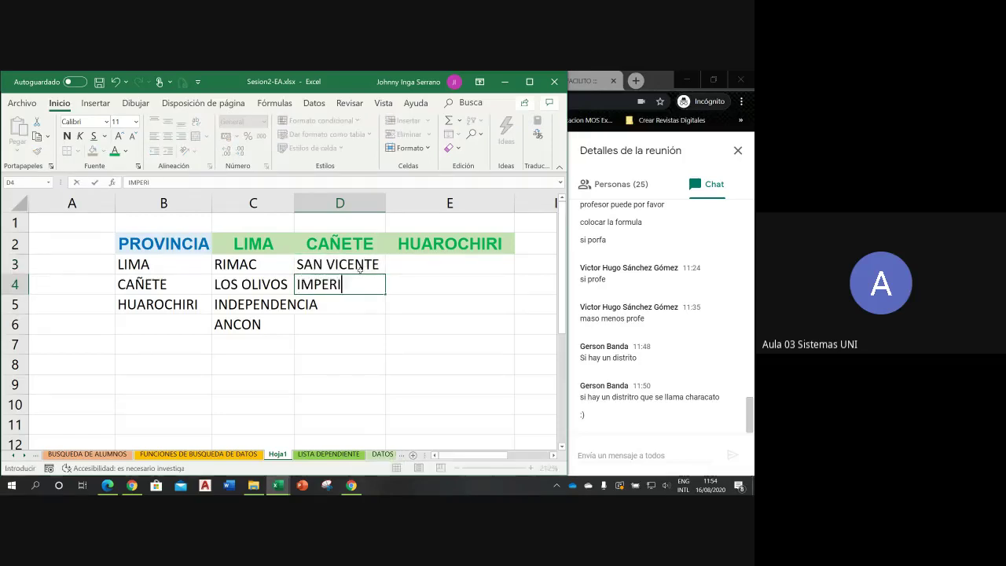
type("AL")
key("Return")
type("MALA")
key("Return")
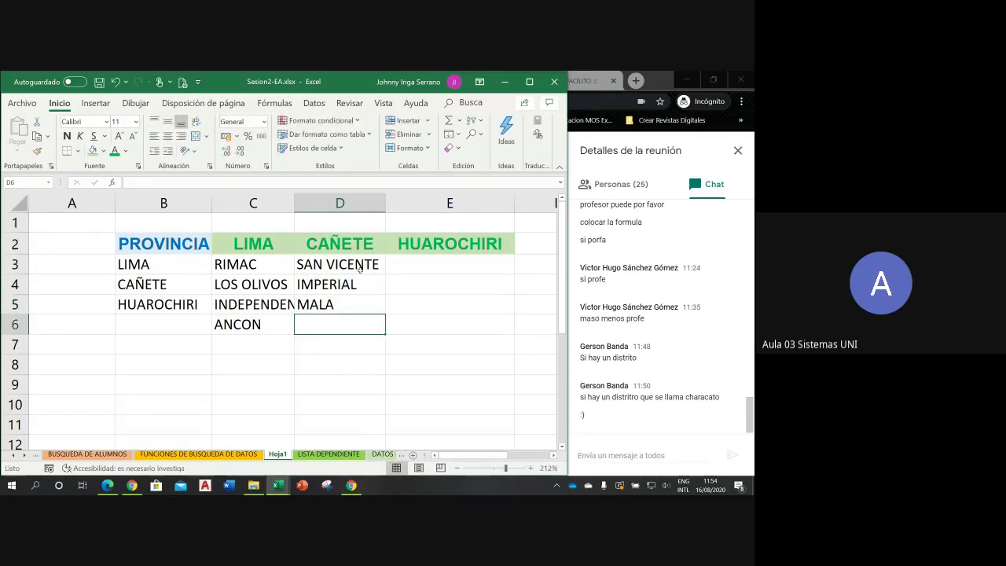
type("ZU")
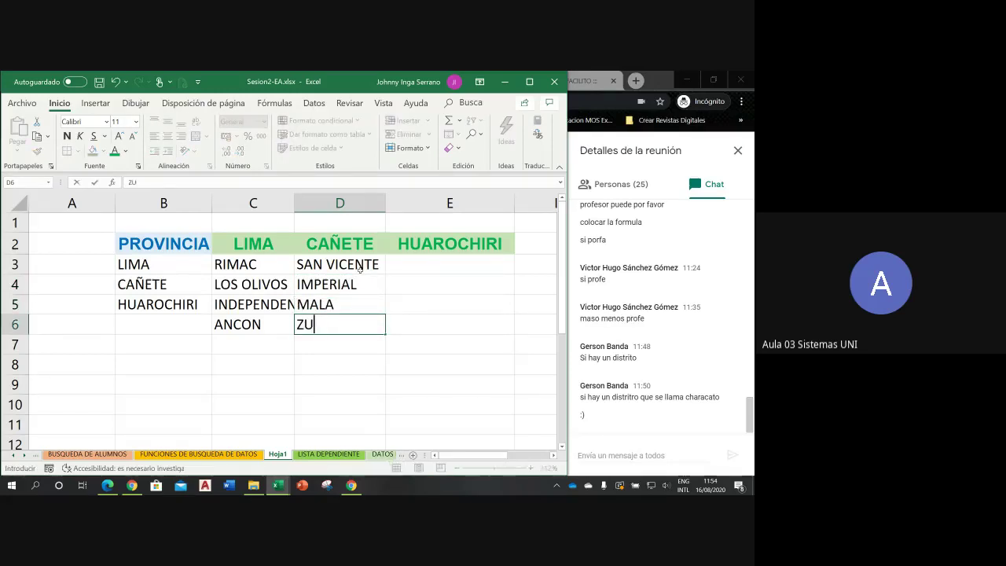
type("Ñ")
type("IGA")
key("Return")
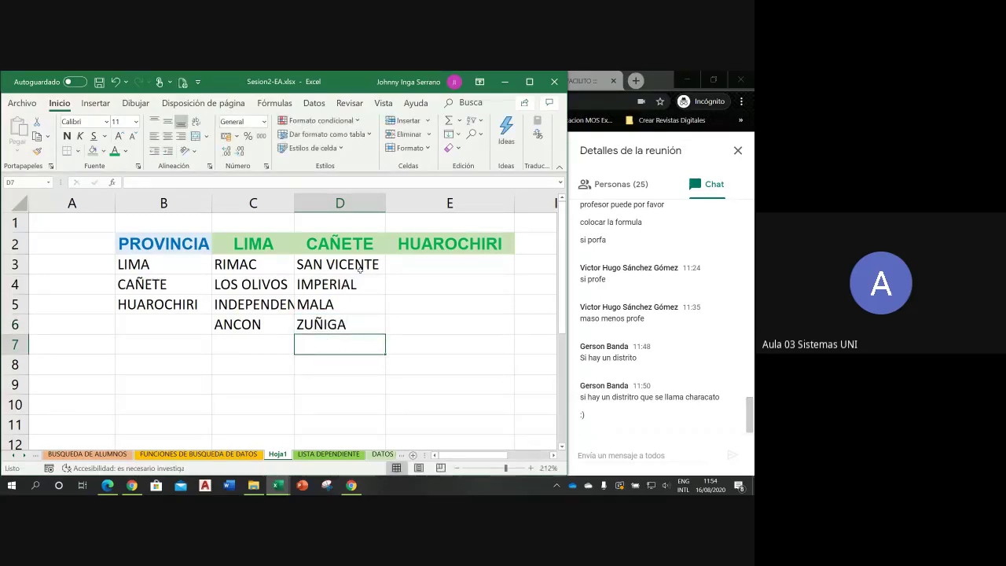
left_click(416, 264)
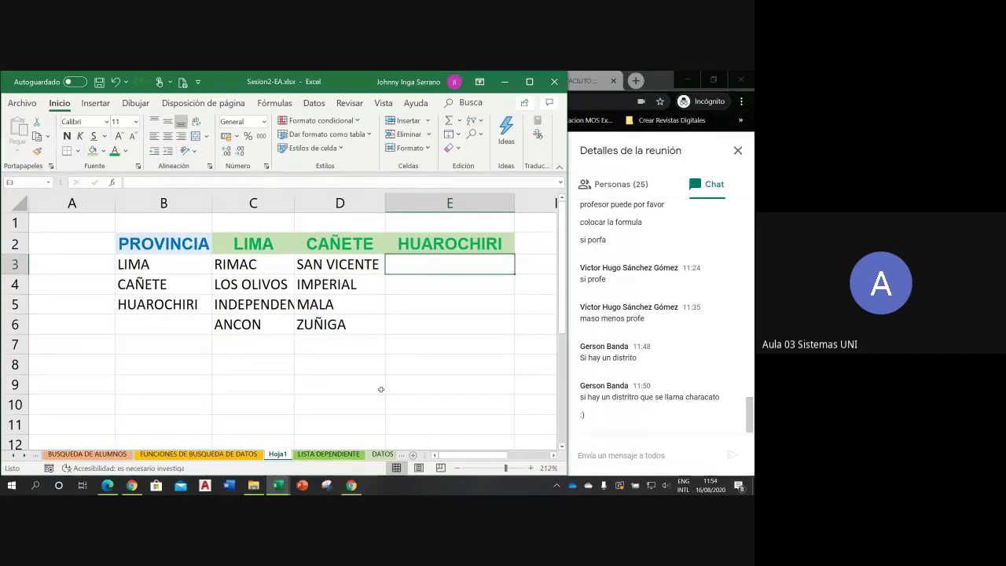
- Choose province HUAROCHIRI in Facilito and browse its districts, then return to Sesion2-EA
left_click(350, 485)
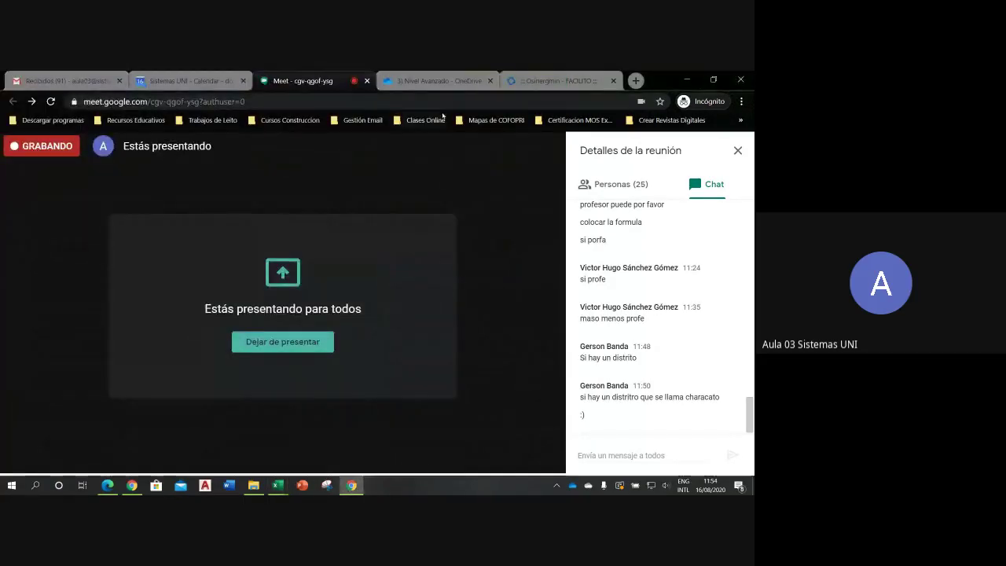
left_click(536, 82)
left_click(302, 279)
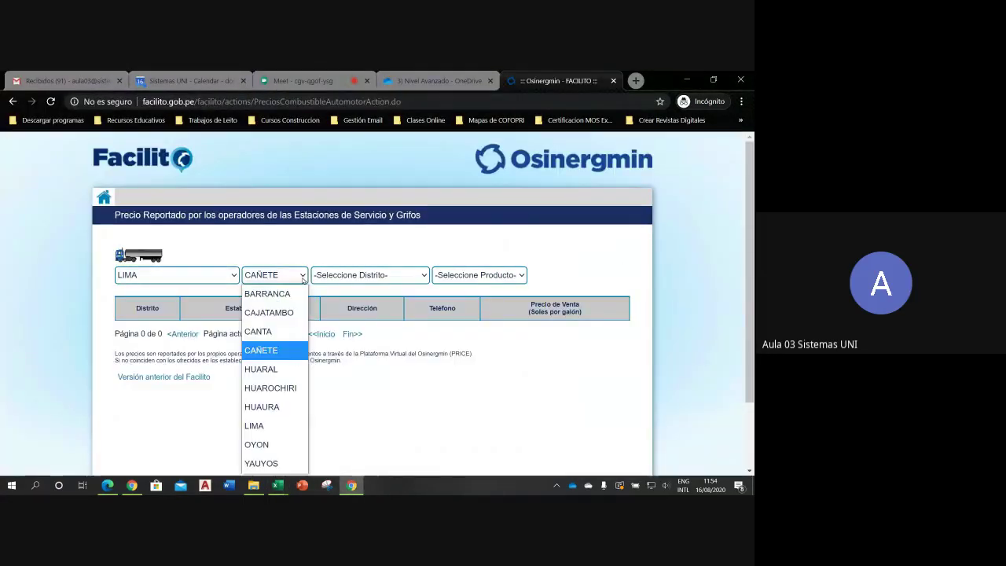
left_click(271, 388)
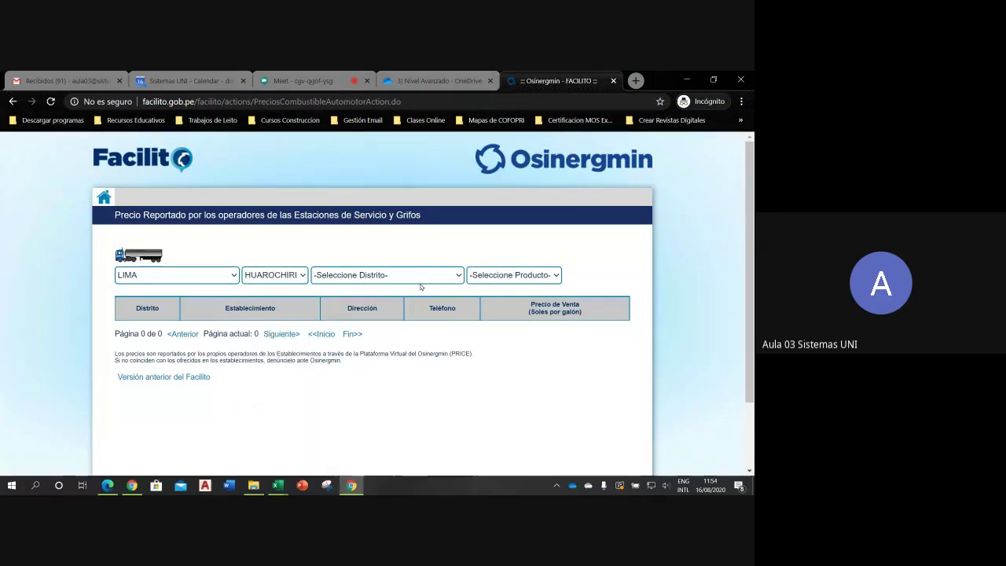
left_click(459, 276)
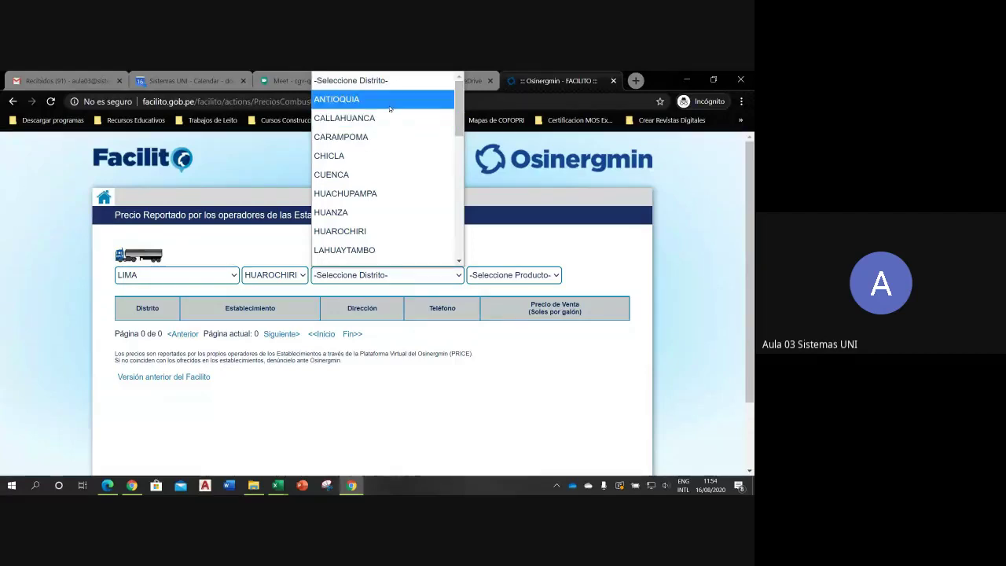
scroll(369, 250, "down", 1)
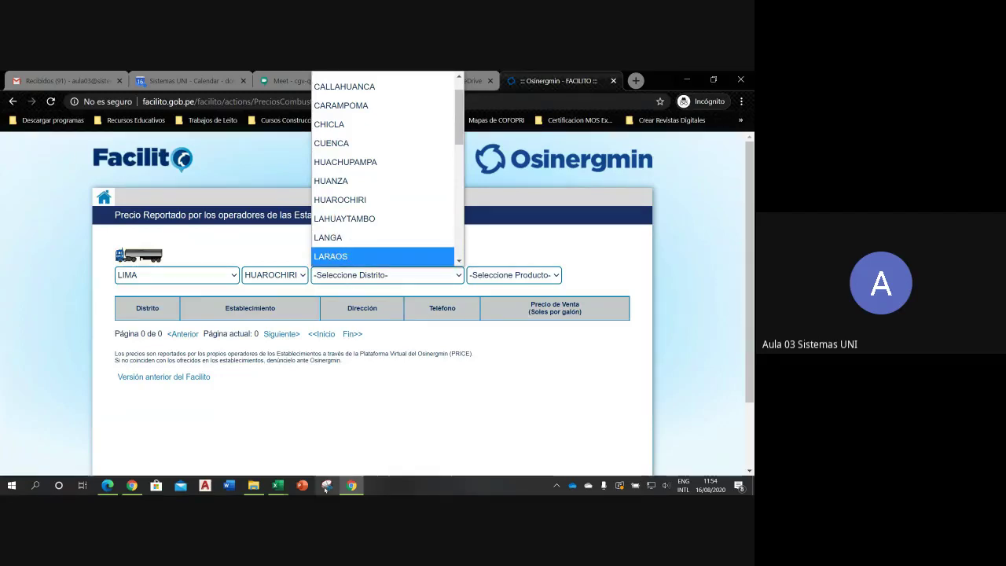
mouse_move(277, 485)
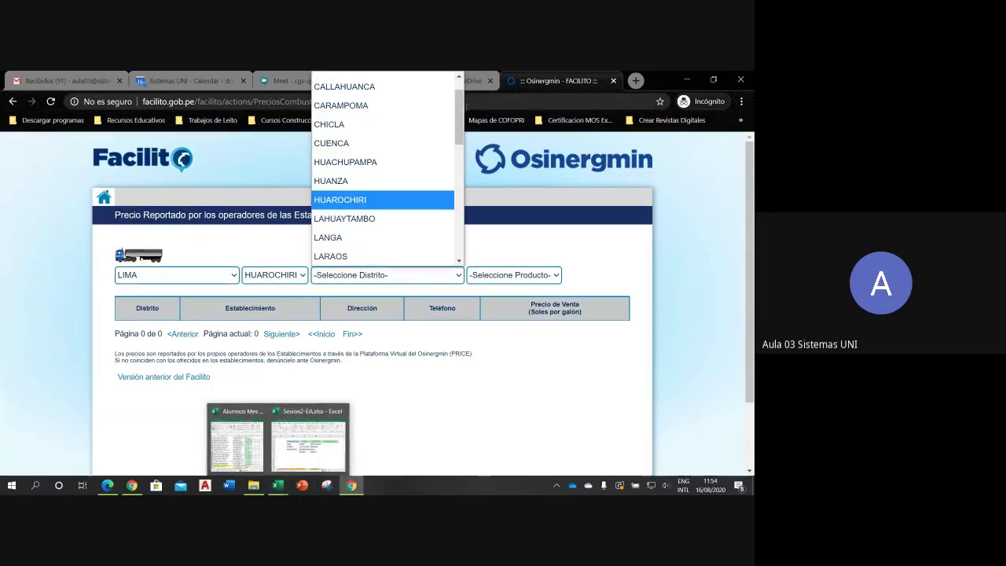
scroll(369, 200, "up", 2)
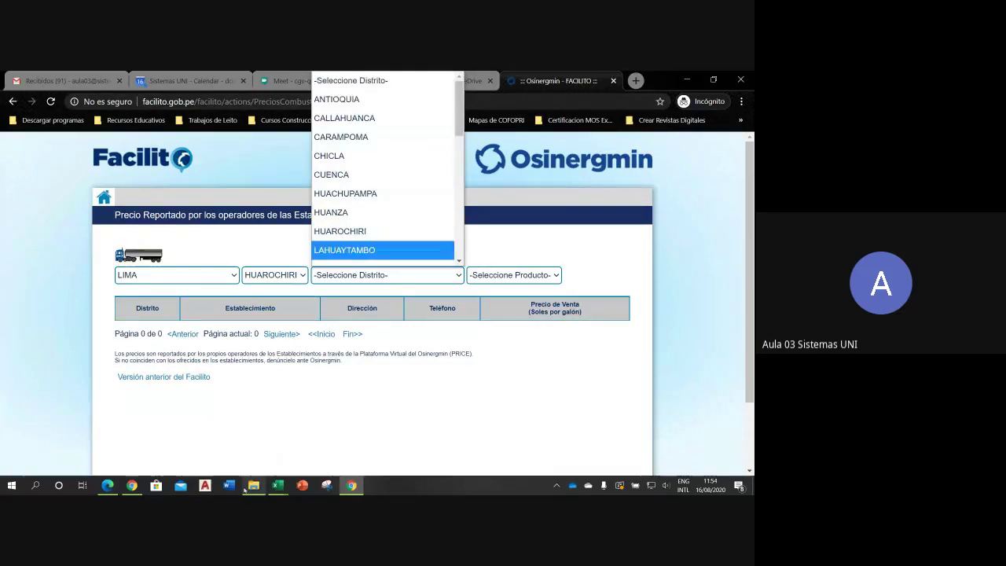
left_click(279, 488)
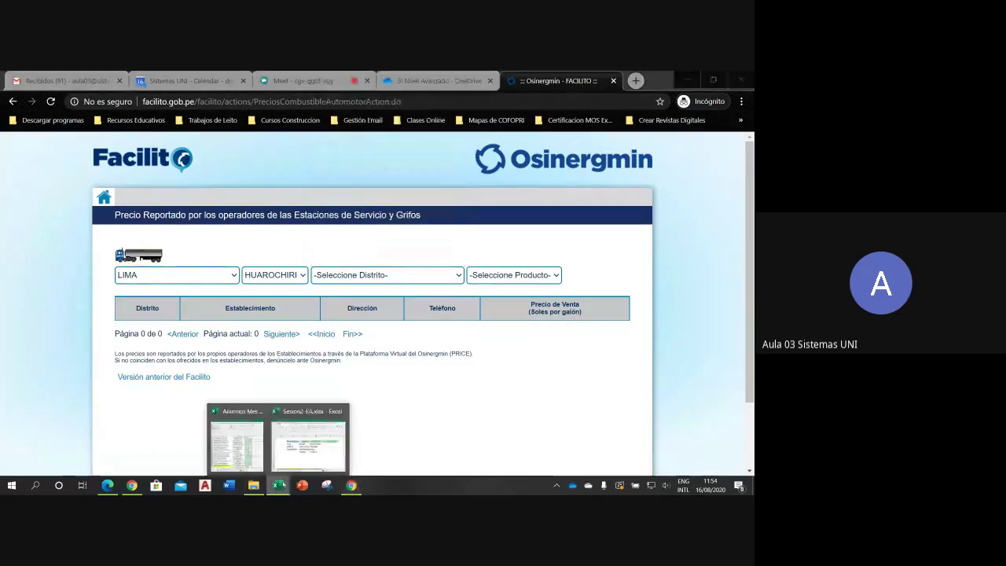
left_click(309, 440)
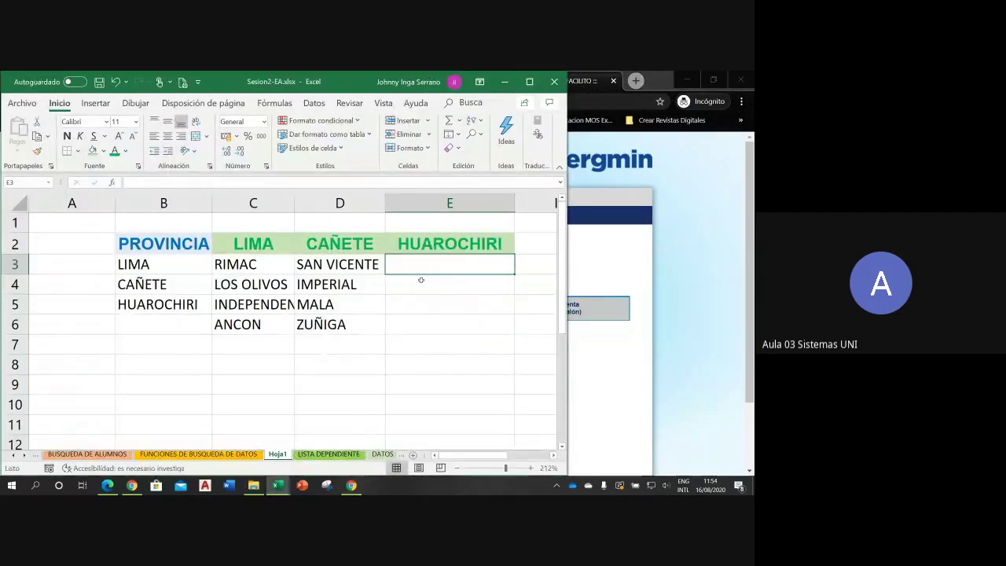
- Fill E3, E4 and E5 with HUAROCHIRI, LANGAS and ANTIOQUIA
type("HUAROCHI")
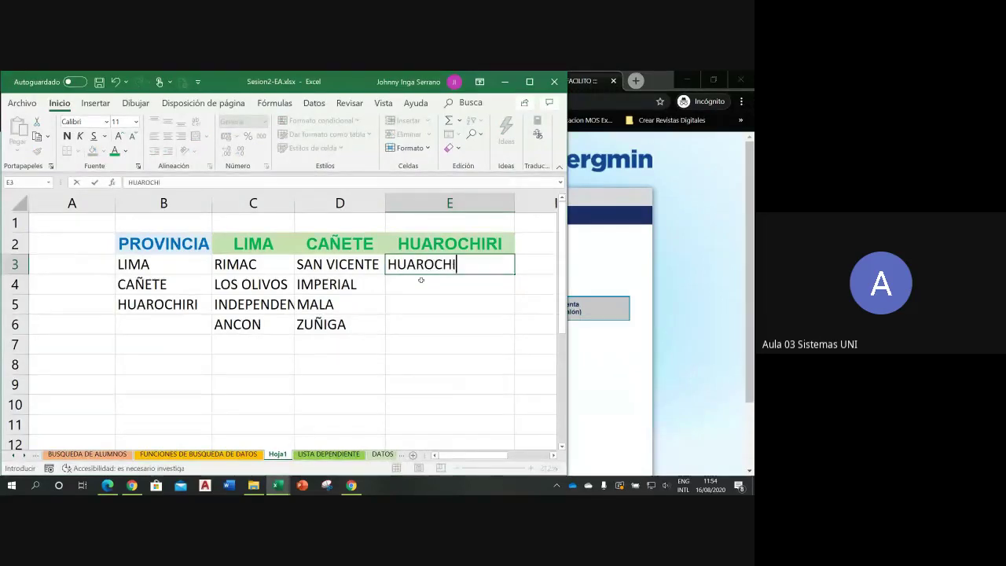
type("RI")
key("Return")
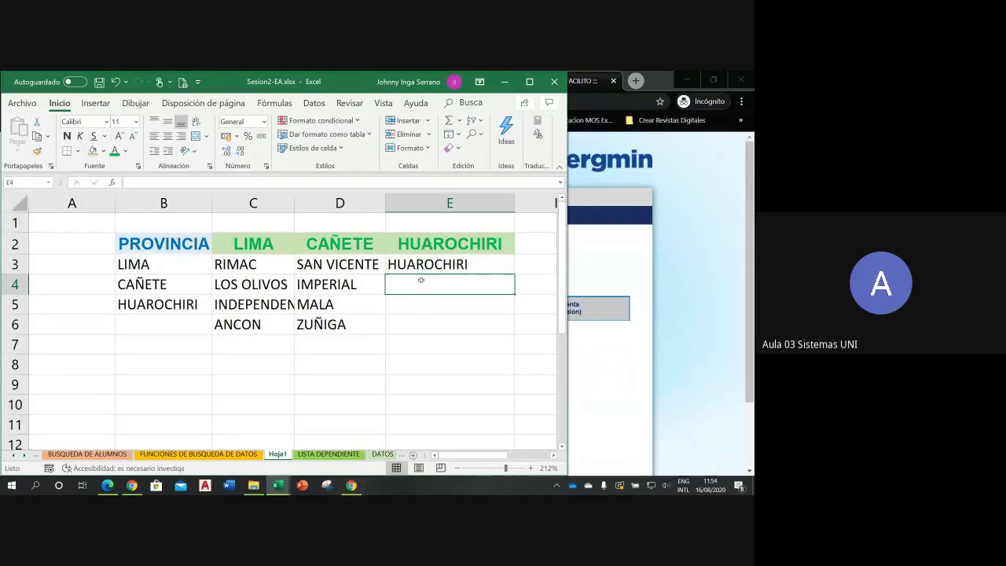
type("LANGAS")
key("Return")
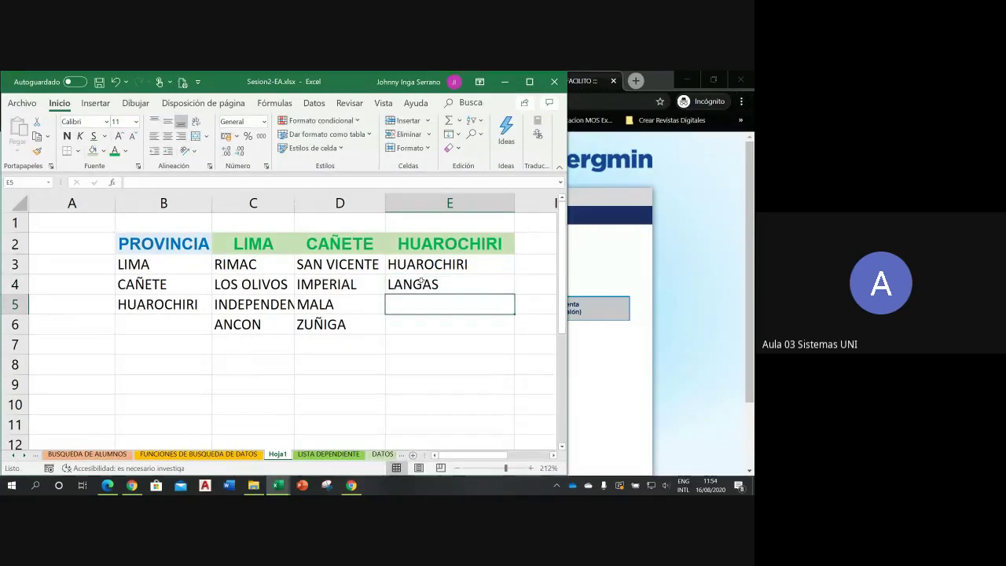
type("ANTIOQUI")
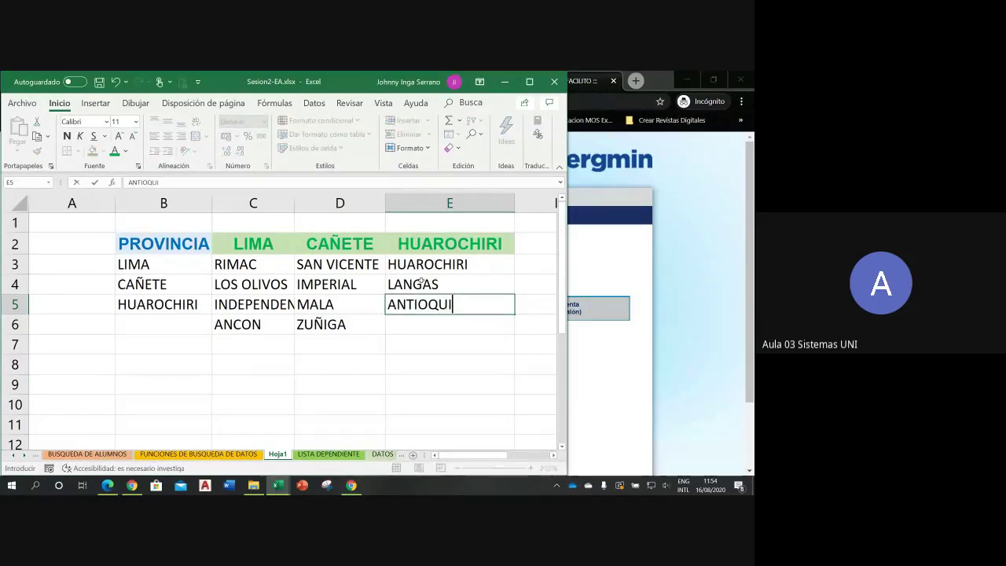
type("A")
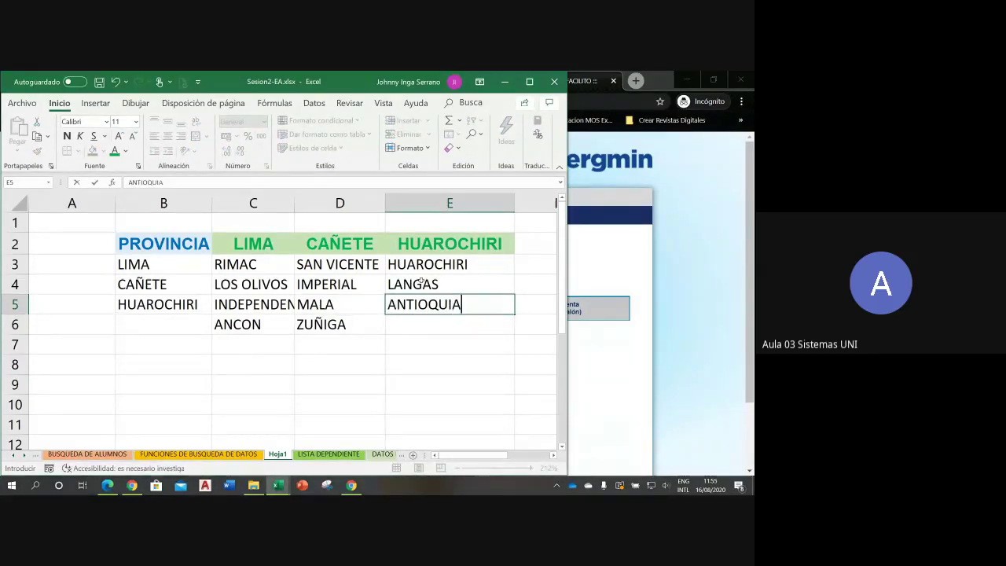
key("Return")
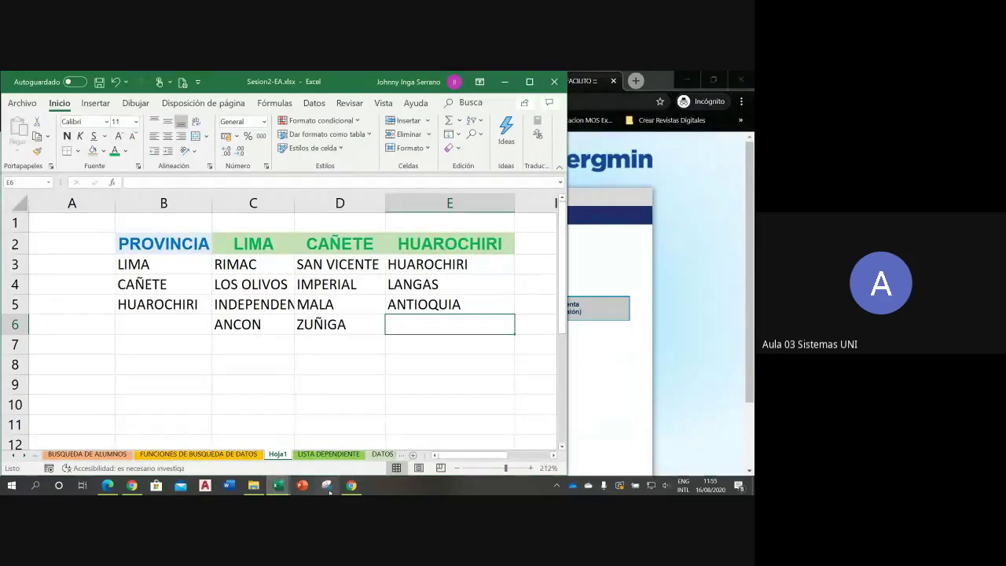
- Scroll Facilito's HUAROCHIRI district list to confirm LANGA, then bring Sesion2-EA back
left_click(277, 485)
left_click(460, 276)
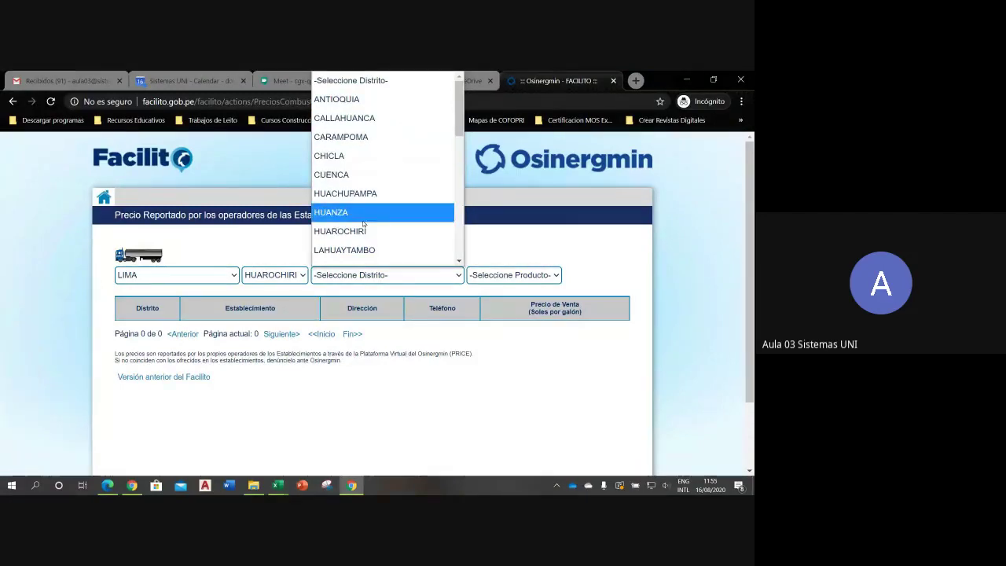
mouse_move(459, 132)
left_mouse_down()
mouse_move(456, 262)
mouse_move(458, 165)
left_mouse_up()
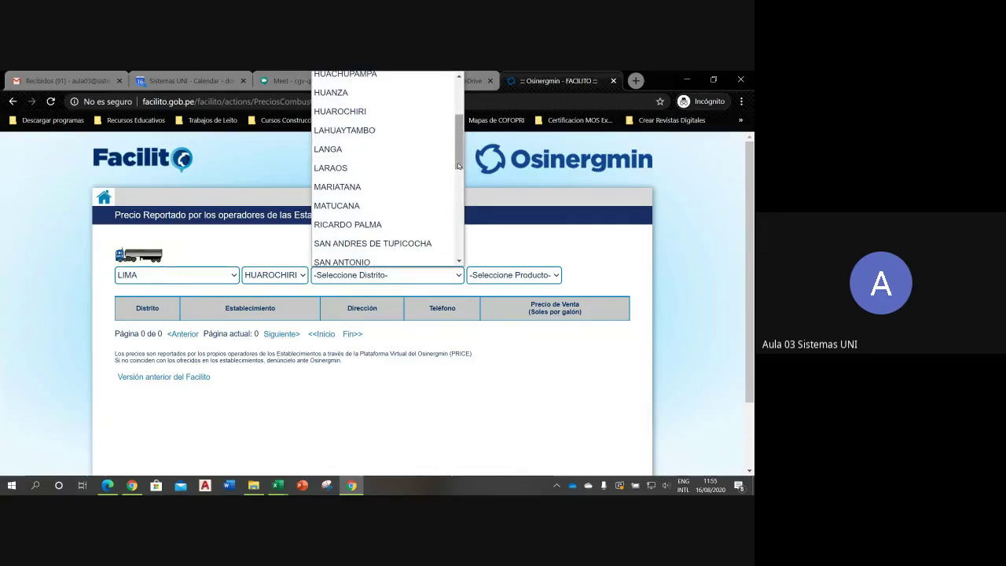
left_click(278, 485)
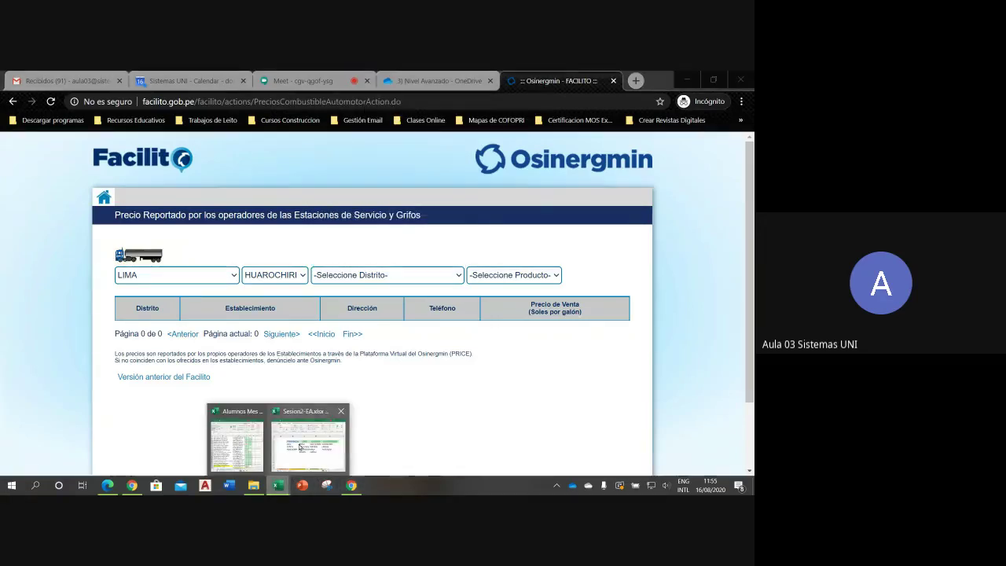
left_click(299, 446)
- Correct LANGAS to LANGA in cell E4
double_click(466, 288)
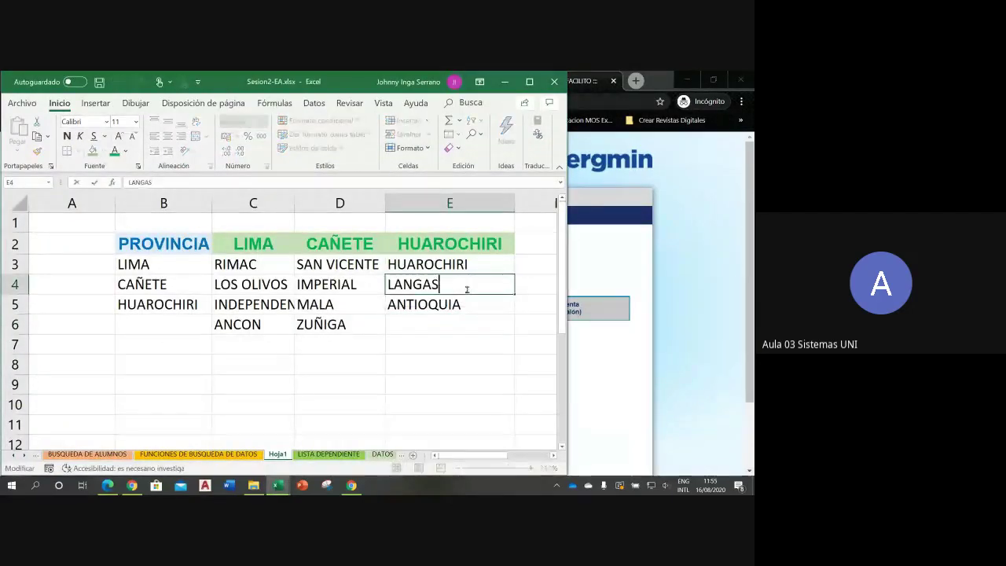
key("BackSpace")
key("Return")
left_click(444, 328)
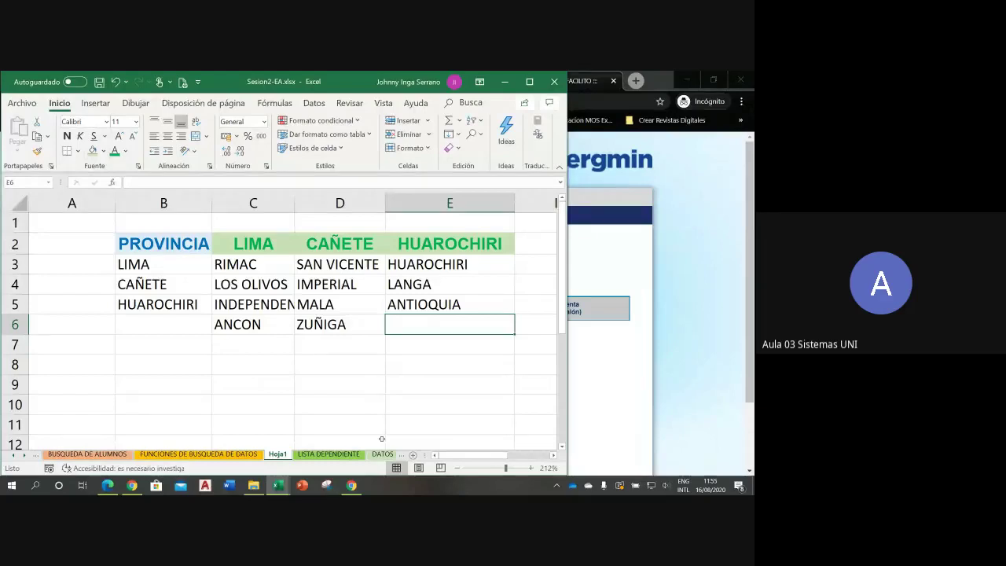
- After checking Facilito's district list, add CHICLA in cell E6
left_click(351, 485)
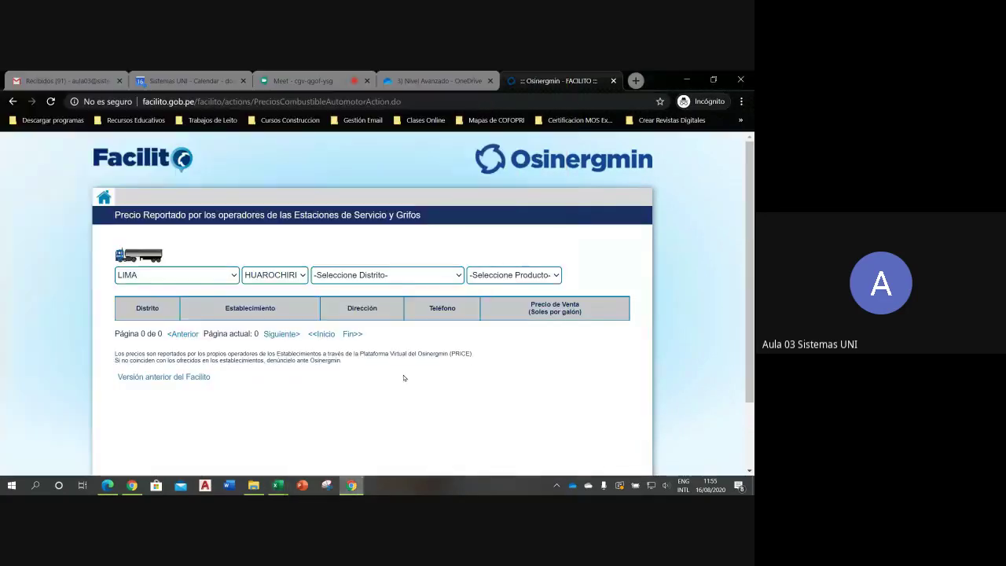
left_click(459, 274)
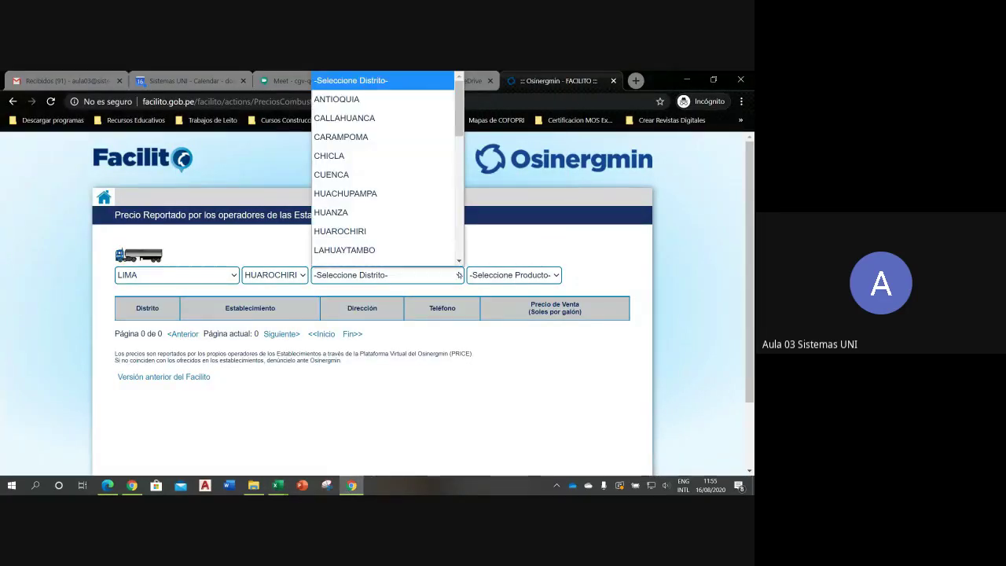
left_click(277, 484)
left_click(309, 440)
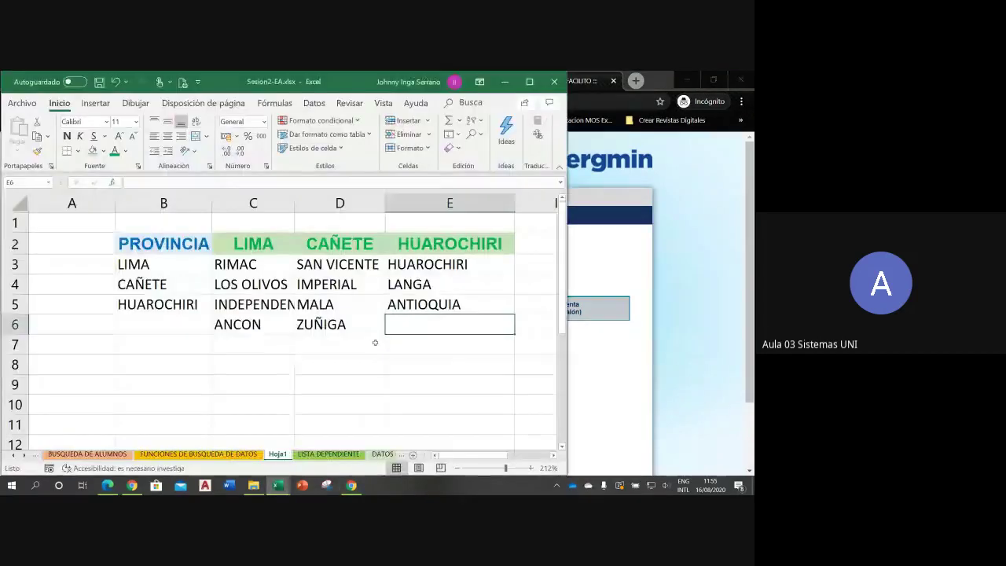
type("CHICL")
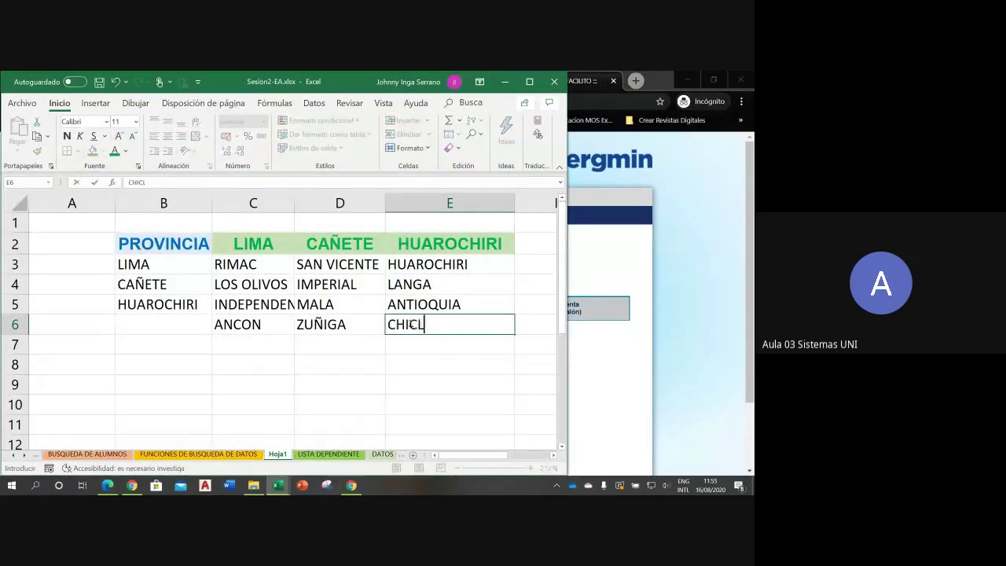
type("A")
key("Return")
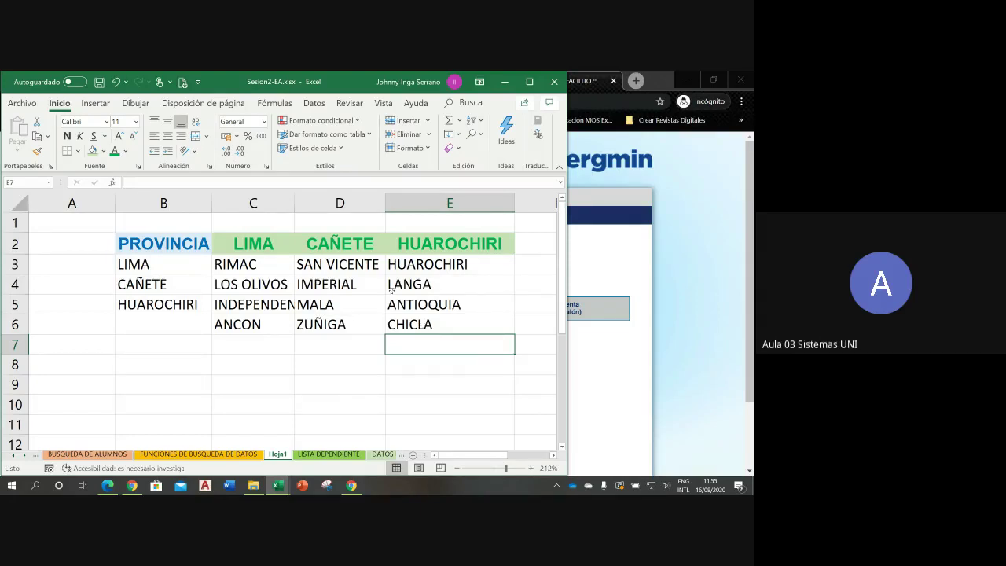
- Widen column C and sort the PROVINCIA column A to Z on its own
double_click(293, 202)
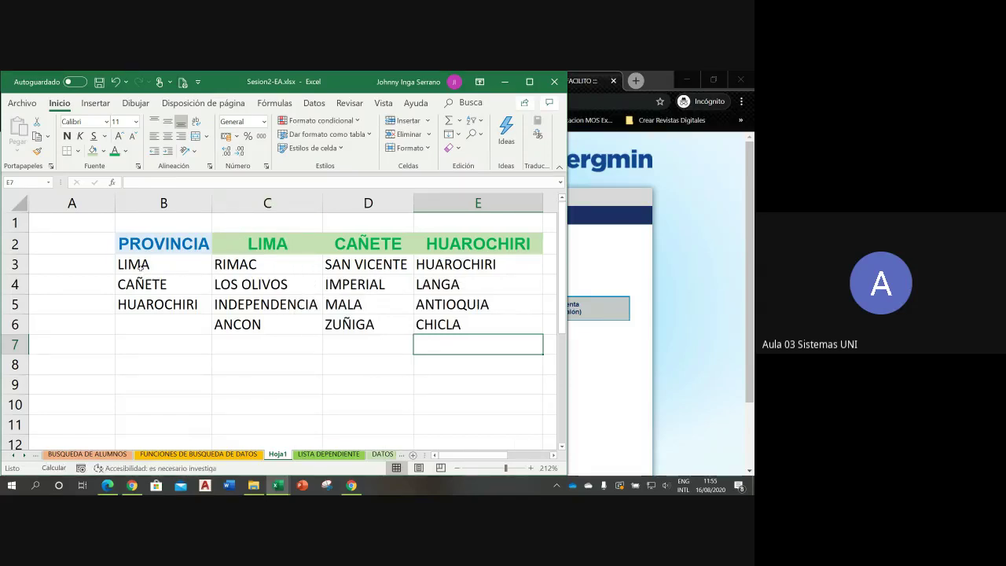
left_click_drag(140, 267, 146, 299)
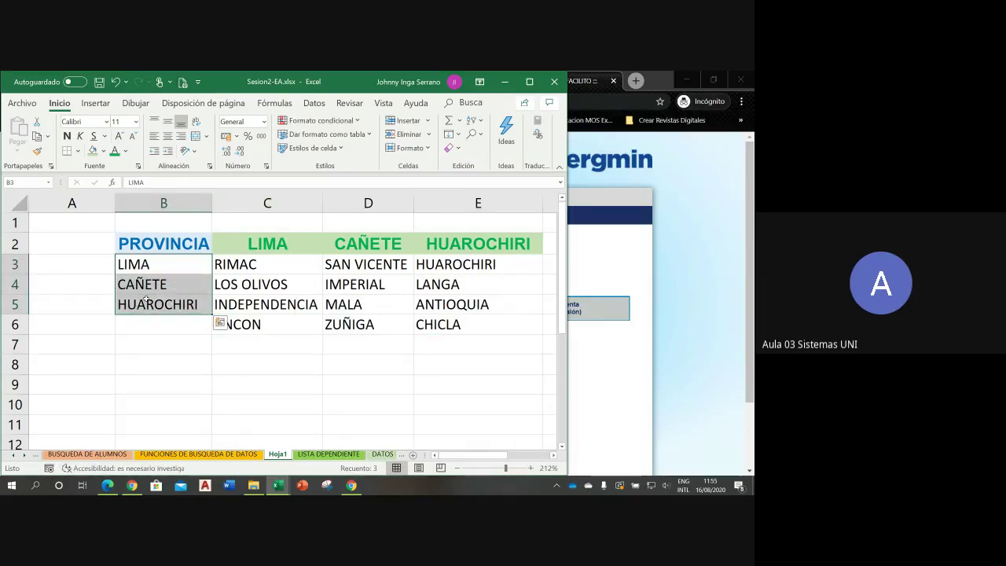
left_click_drag(149, 243, 153, 306)
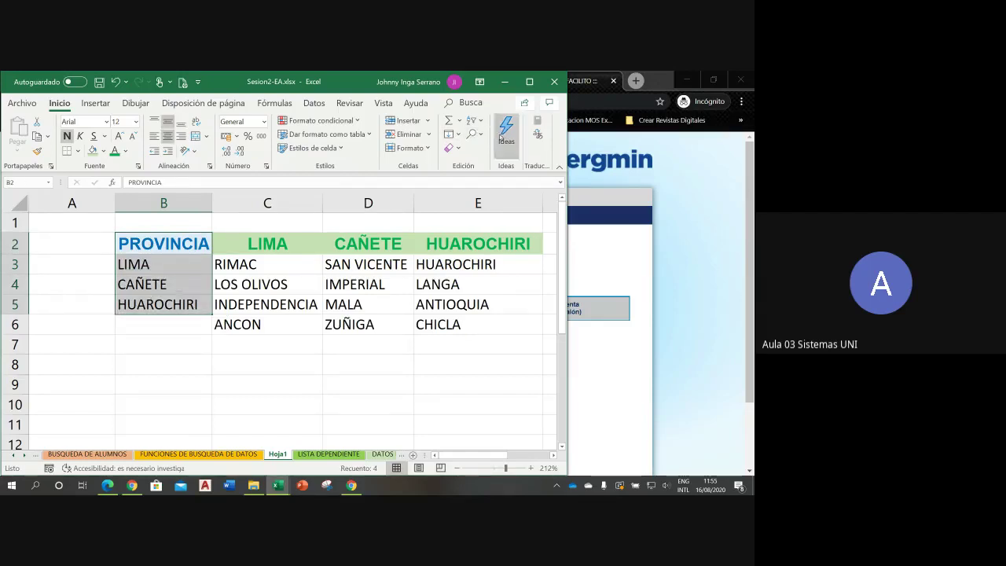
left_click(481, 126)
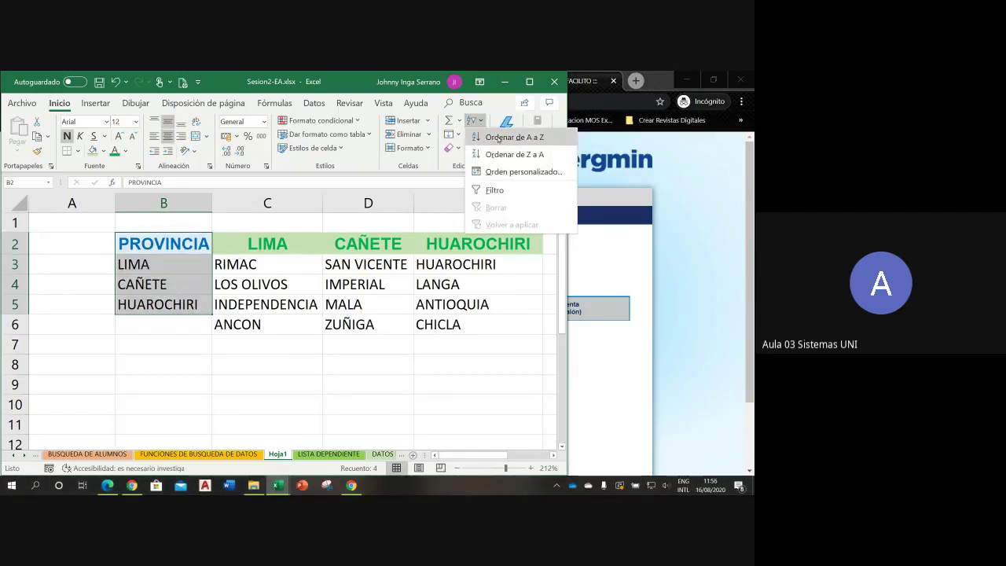
key("Escape")
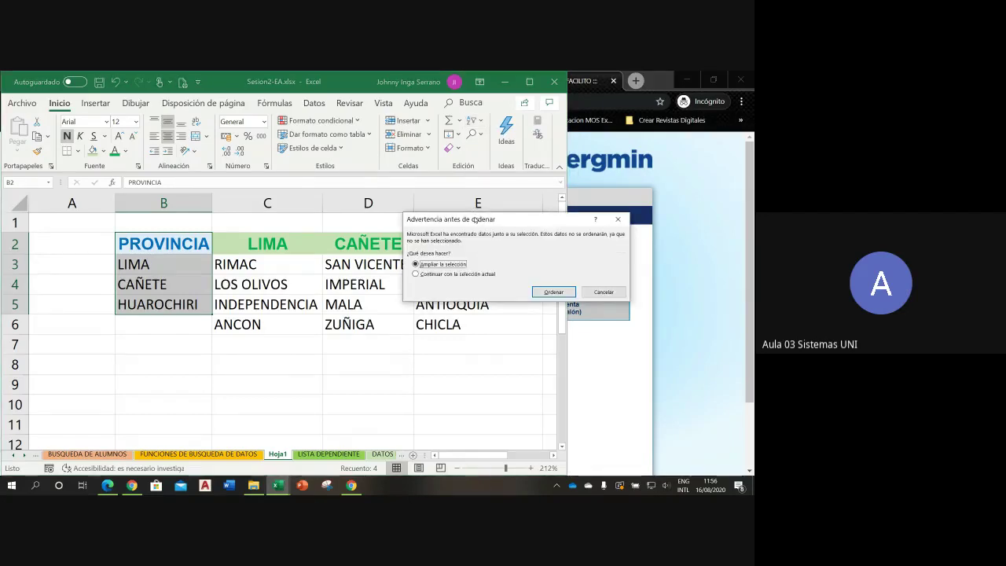
left_click(175, 199)
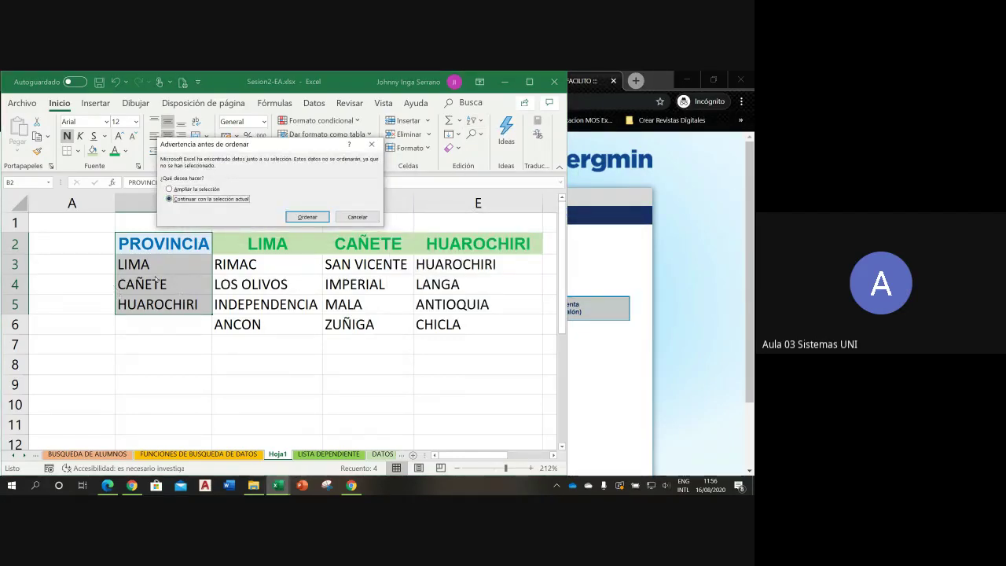
left_click(307, 217)
- Sort the LIMA and CAÑETE district columns A to Z, each separately
left_click_drag(268, 244, 265, 325)
left_click(474, 120)
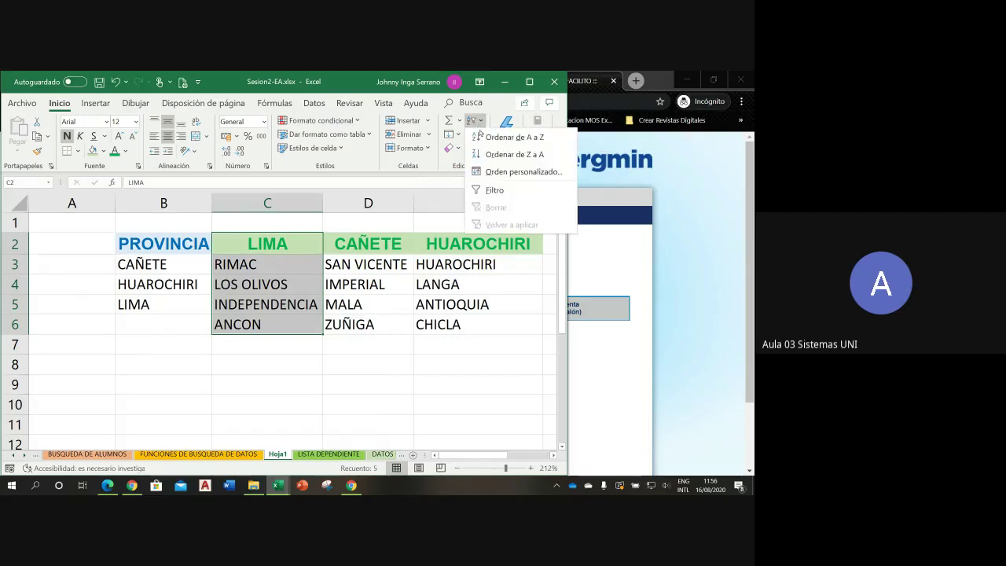
left_click(480, 136)
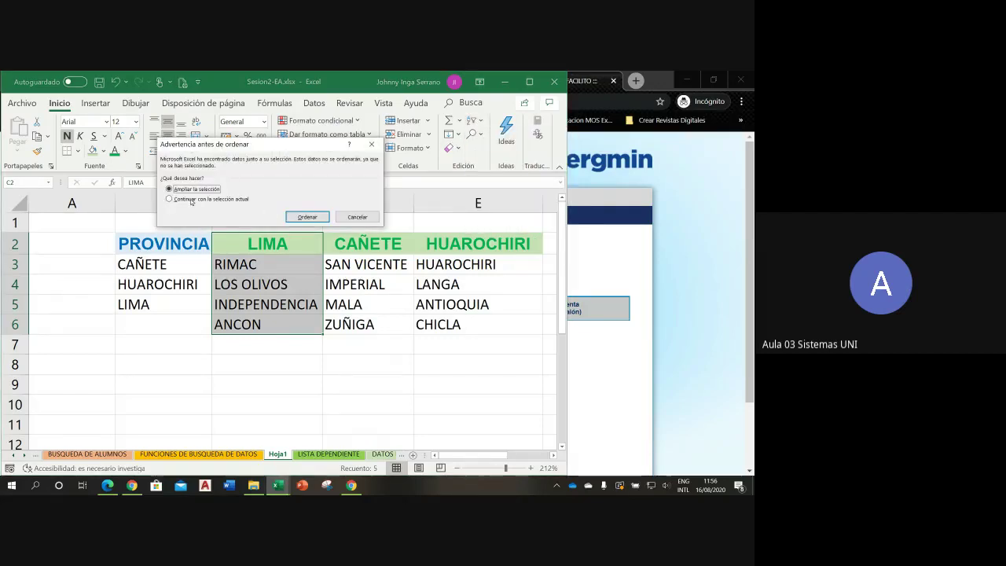
left_click(192, 199)
left_click(307, 217)
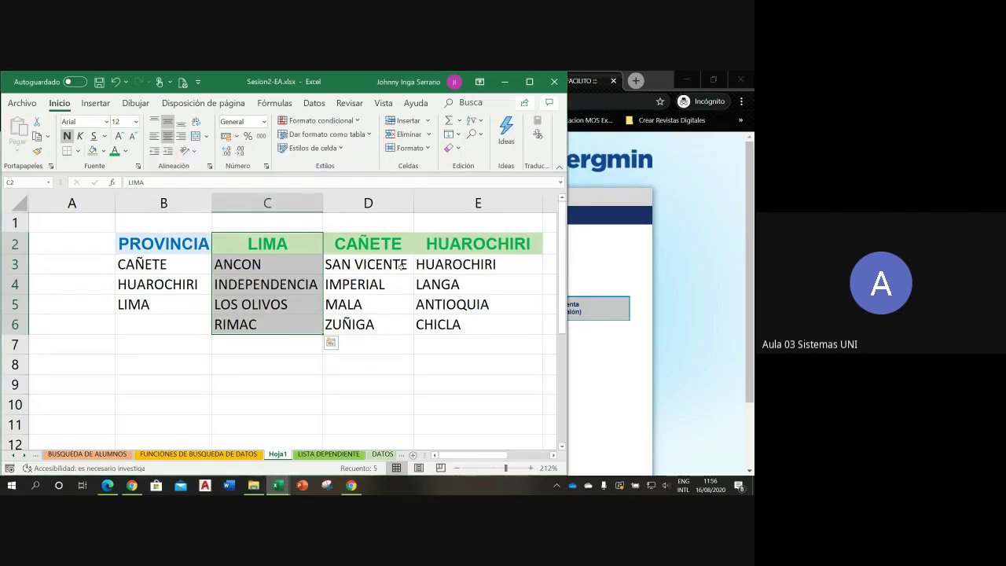
left_click_drag(381, 251, 381, 325)
left_click(469, 135)
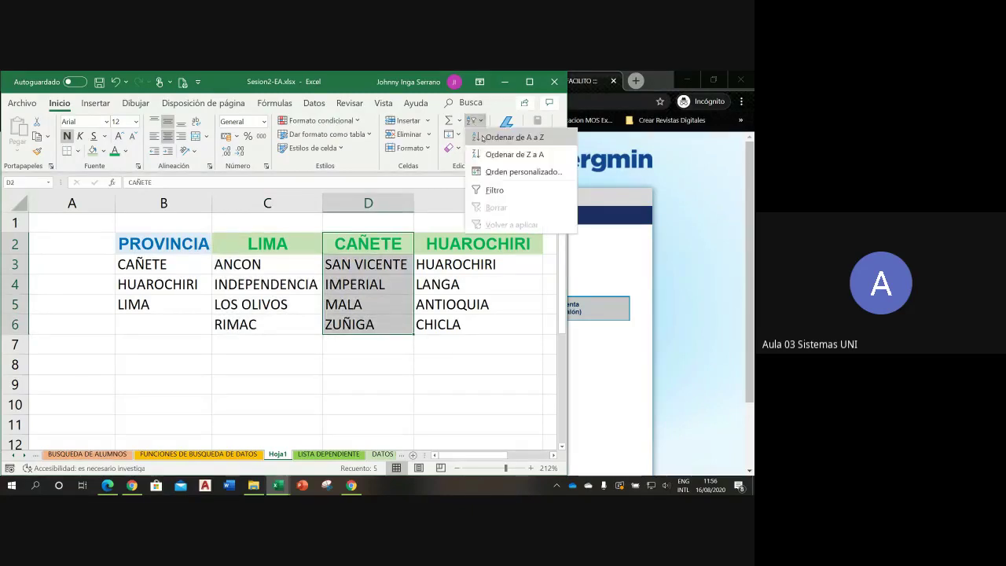
left_click(486, 138)
left_click(229, 200)
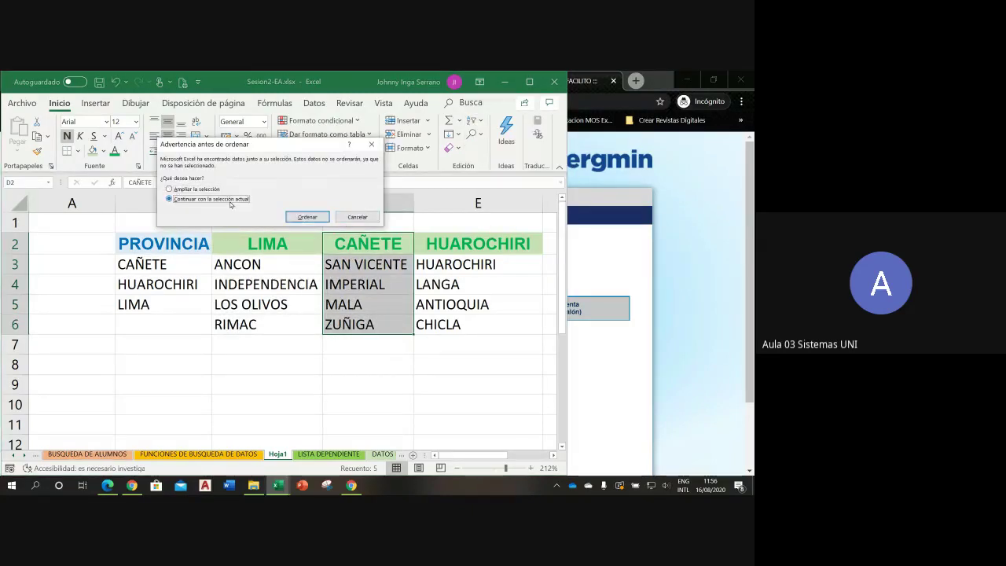
left_click(307, 217)
- Sort the HUAROCHIRI districts A to Z within column E only
left_click_drag(464, 244, 457, 324)
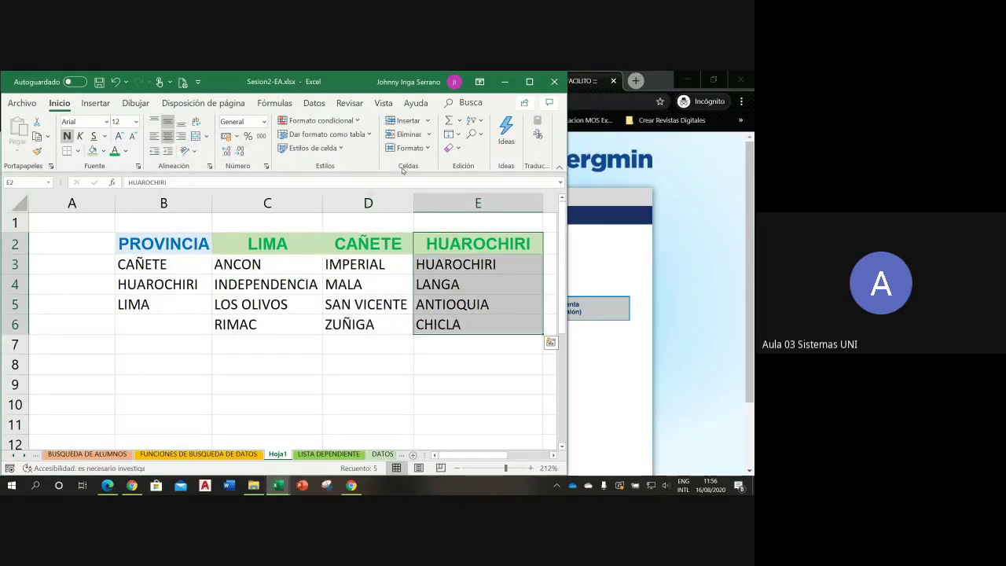
left_click(471, 134)
left_click(487, 137)
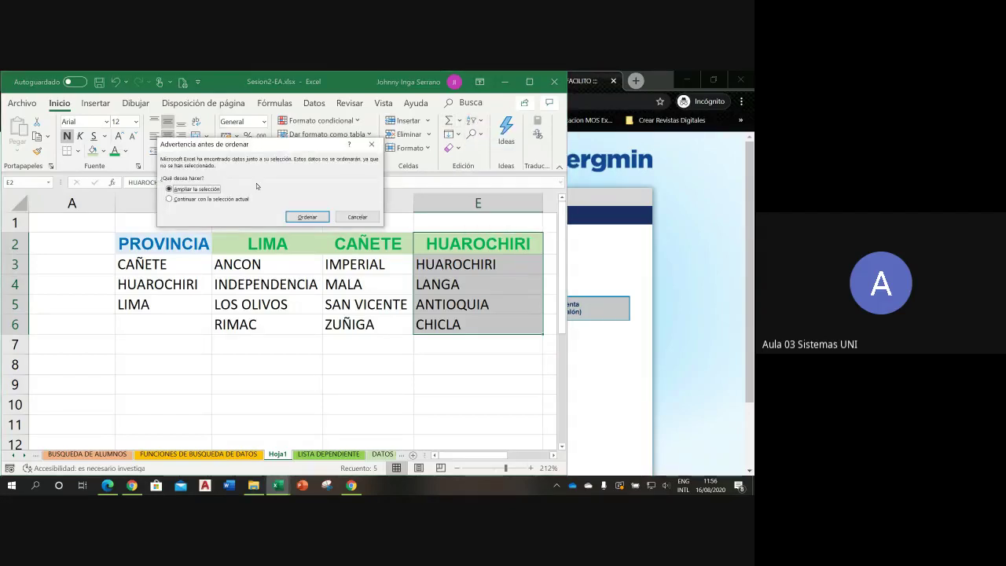
left_click(197, 200)
left_click(307, 217)
left_click(328, 383)
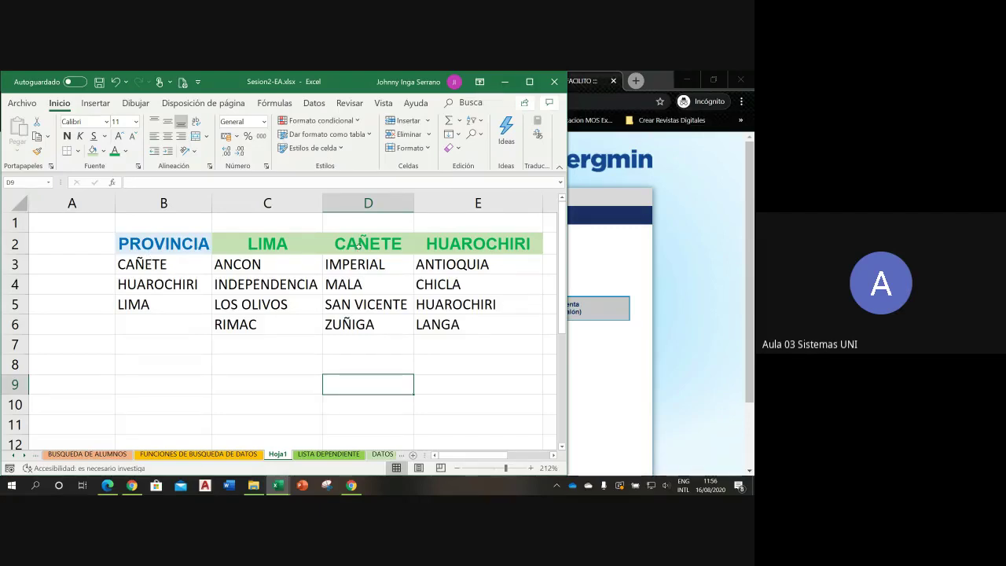
- Name the three province cells B3:B5 PROVINCIA via the Name Box
left_click_drag(166, 265, 165, 305)
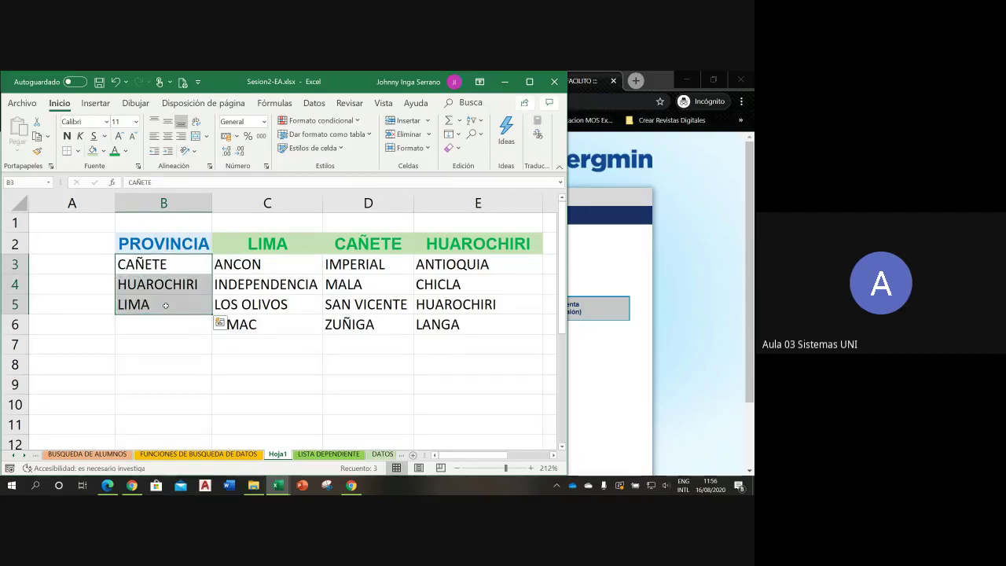
left_click(27, 182)
type("PROVINCIA")
key("Return")
key("Return")
- Name the district ranges C3:C6 LIMA and D3:D6 CAÑETE
left_click_drag(275, 264, 272, 322)
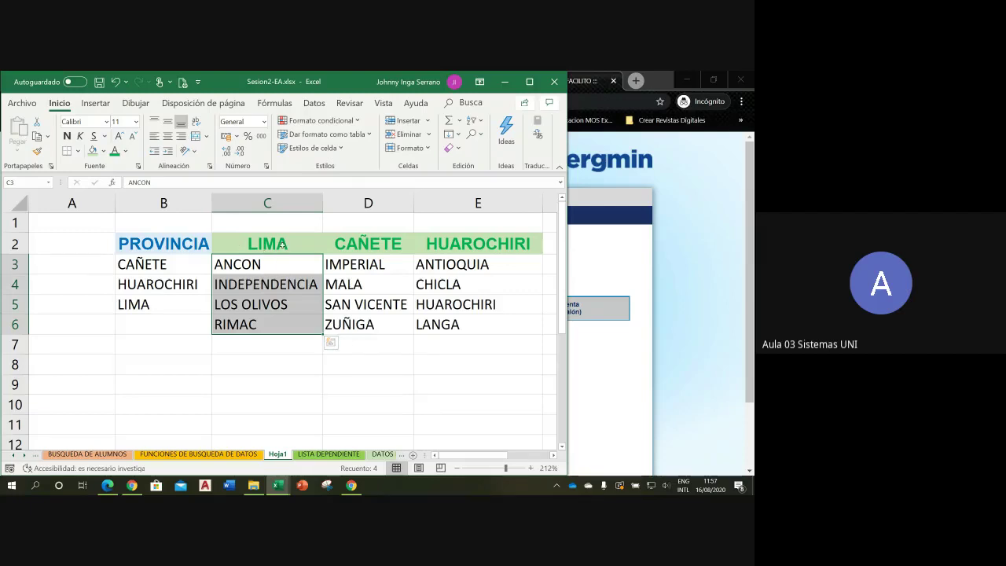
key("Escape")
key("ctrl+v")
left_click(28, 182)
type("A")
key("Return")
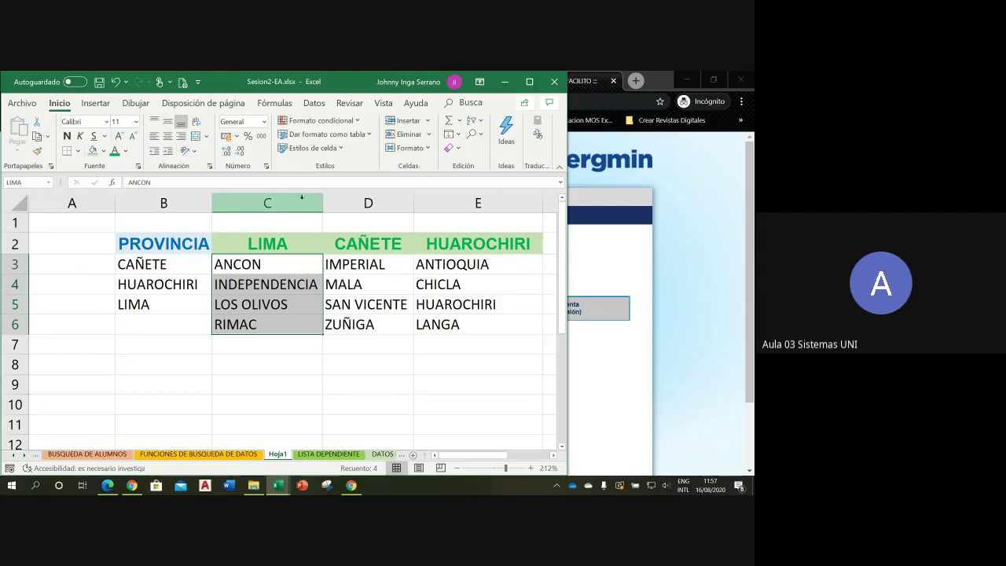
left_click_drag(355, 264, 357, 322)
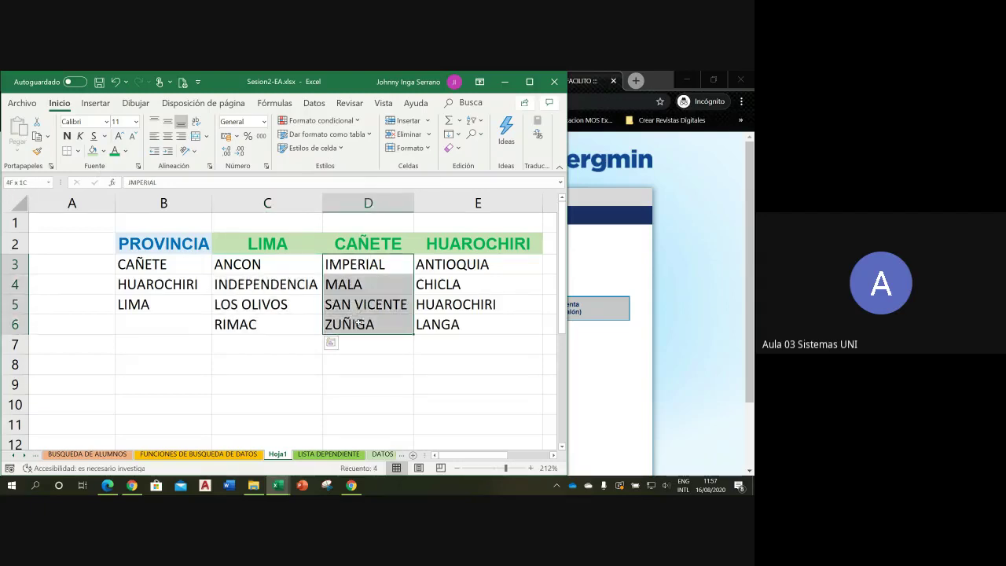
left_click(28, 182)
type("CAÑETE")
key("Return")
- Name the district range E3:E6 HUAROCHIRI
left_click_drag(452, 264, 454, 322)
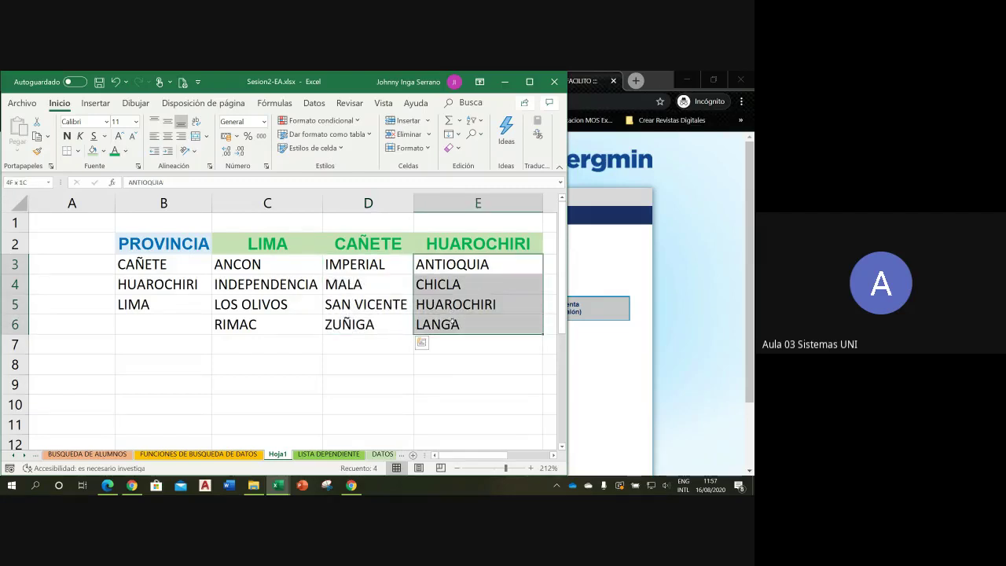
left_click(27, 181)
type("UAROCHIRI")
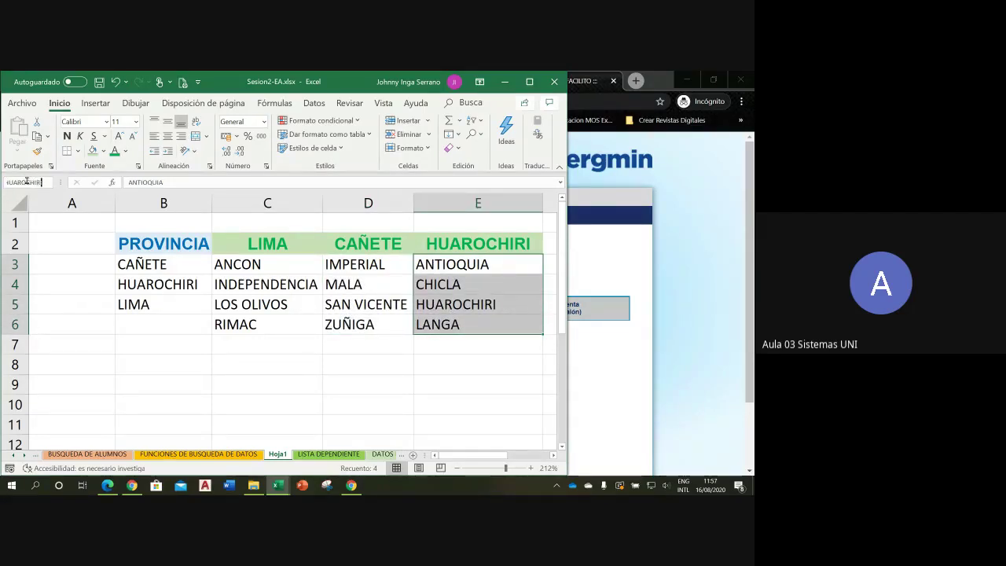
key("Return")
- Review the named district lists, then briefly visit the meeting window and return to Excel
left_click_drag(257, 267, 263, 308)
left_click_drag(359, 283, 361, 322)
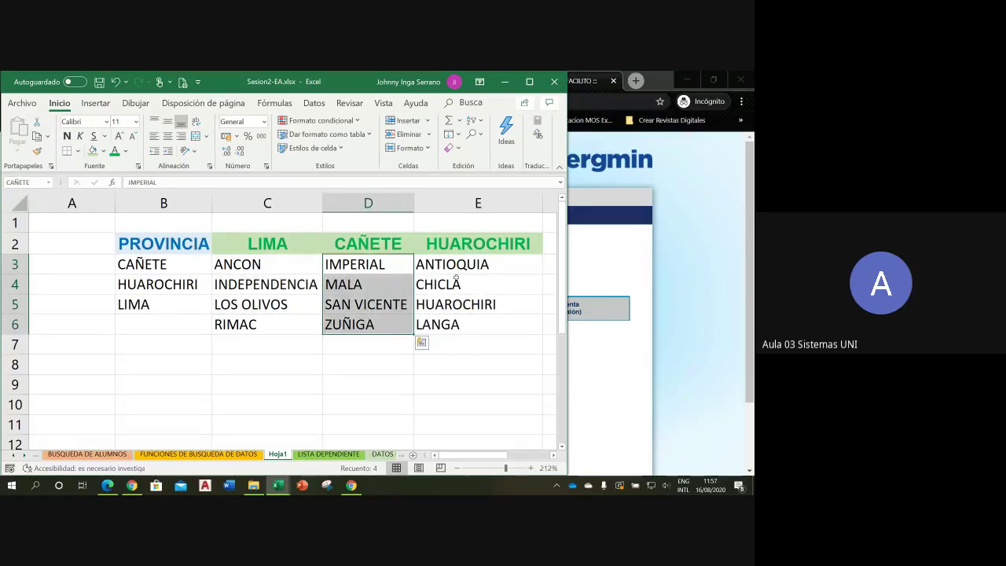
left_click_drag(448, 284, 466, 319)
left_click(164, 303)
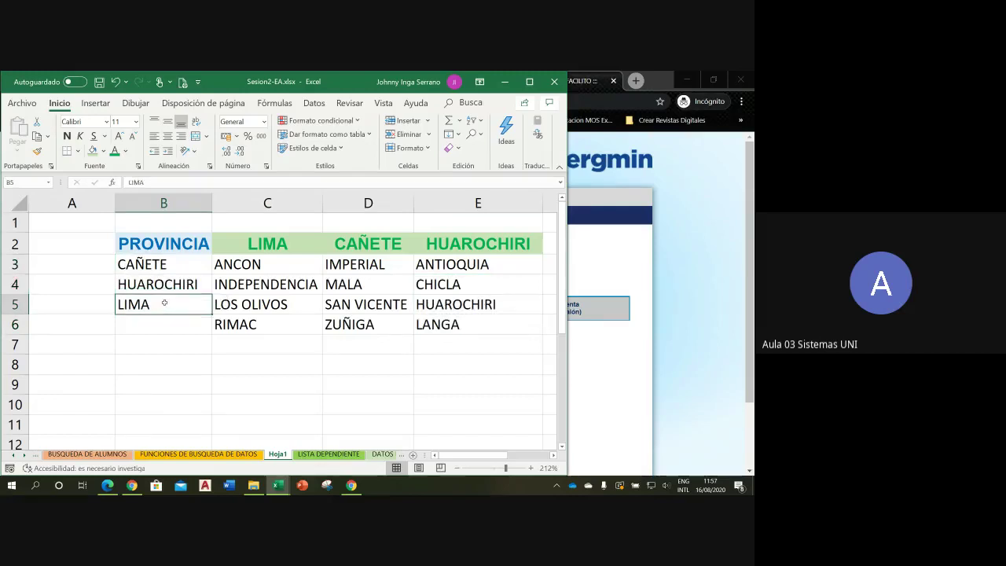
left_click(264, 388)
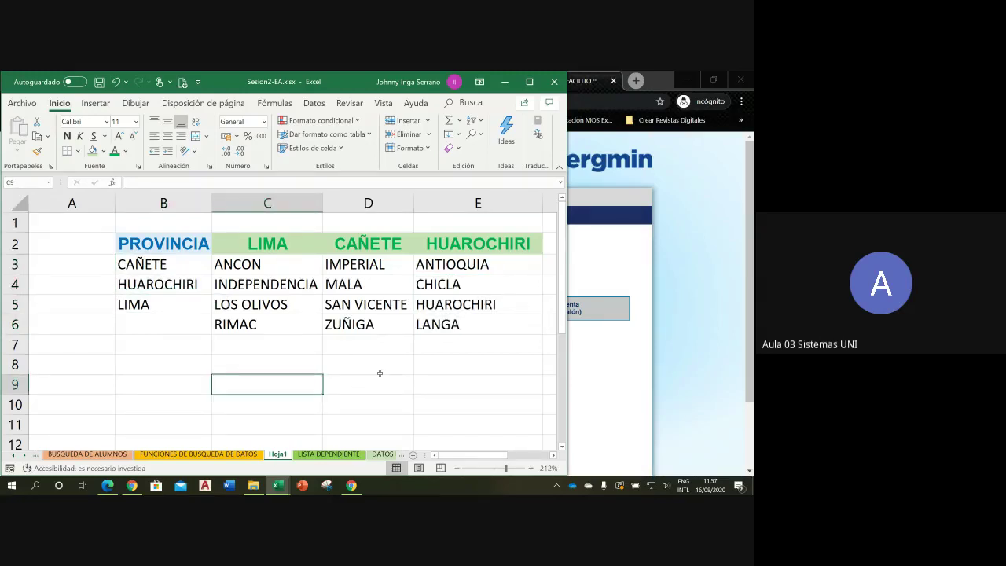
left_click(351, 485)
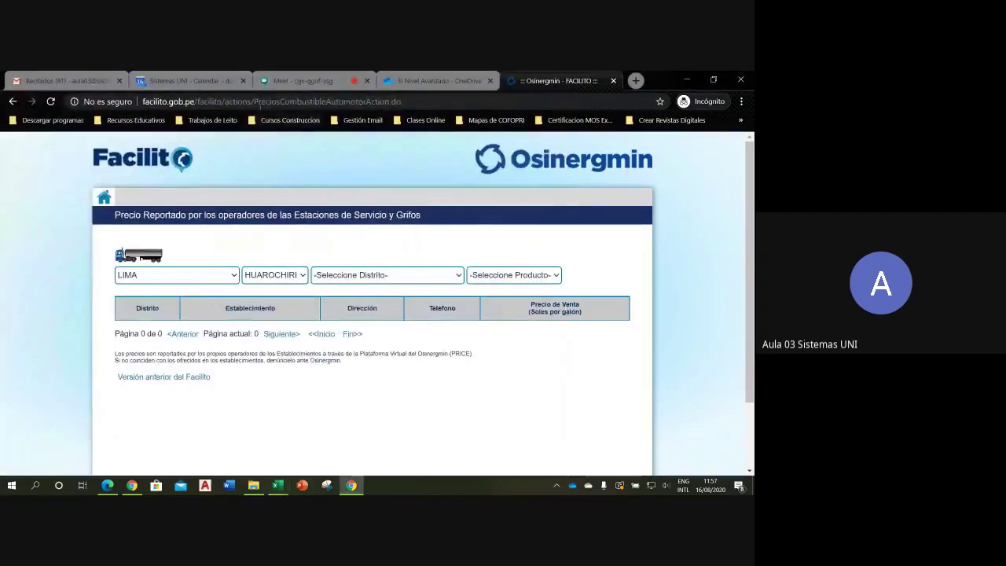
left_click(274, 82)
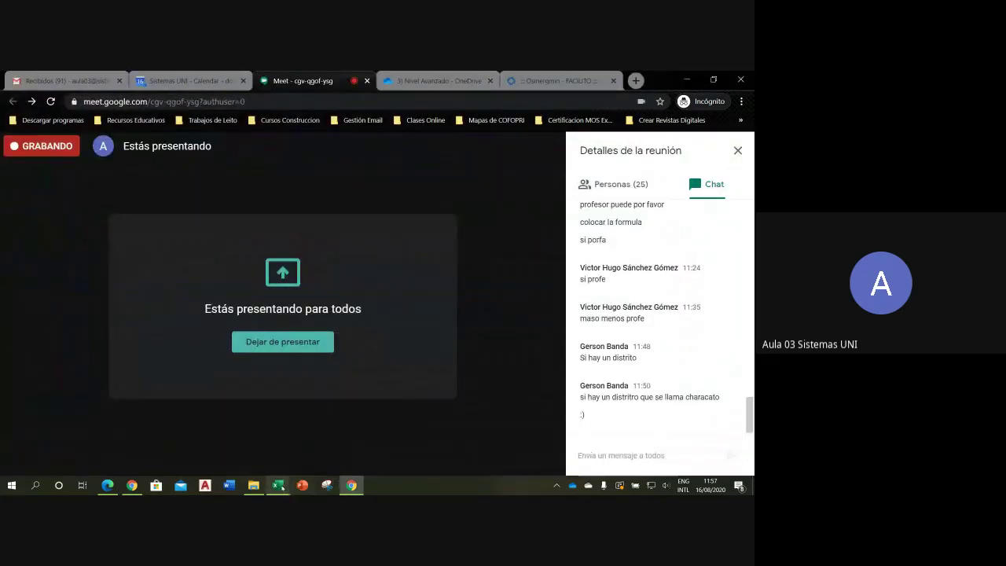
mouse_move(278, 484)
left_click(293, 423)
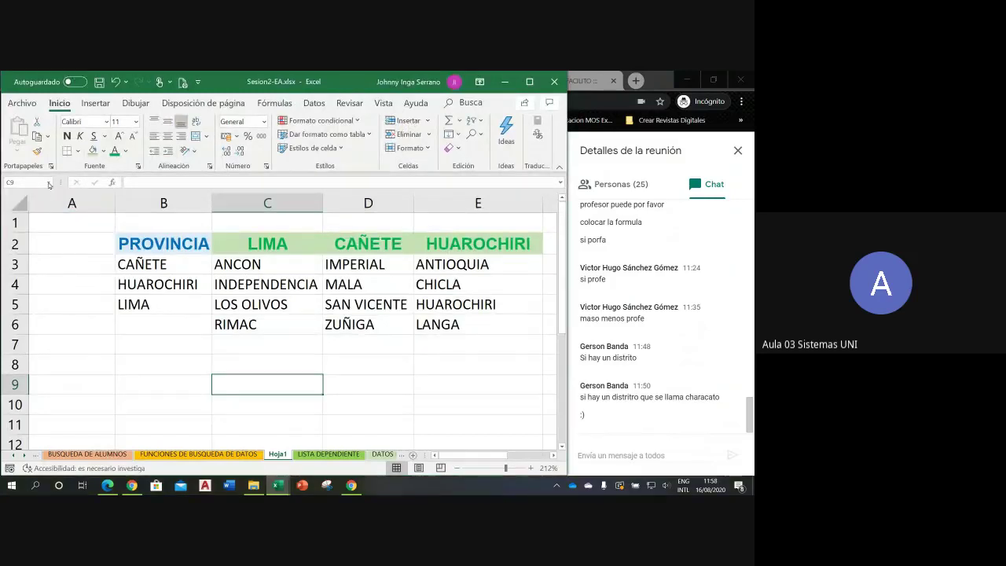
left_click(48, 182)
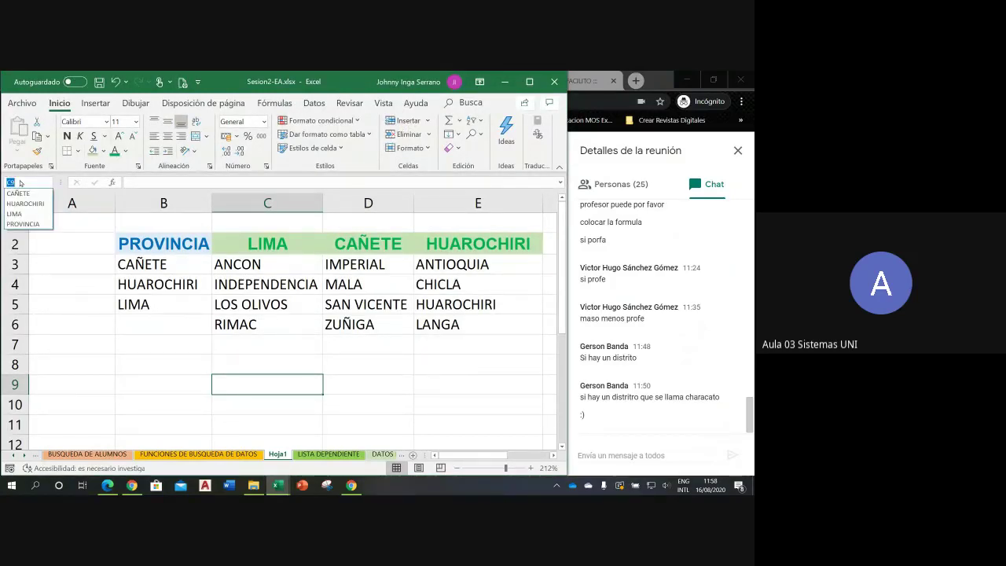
left_click(31, 225)
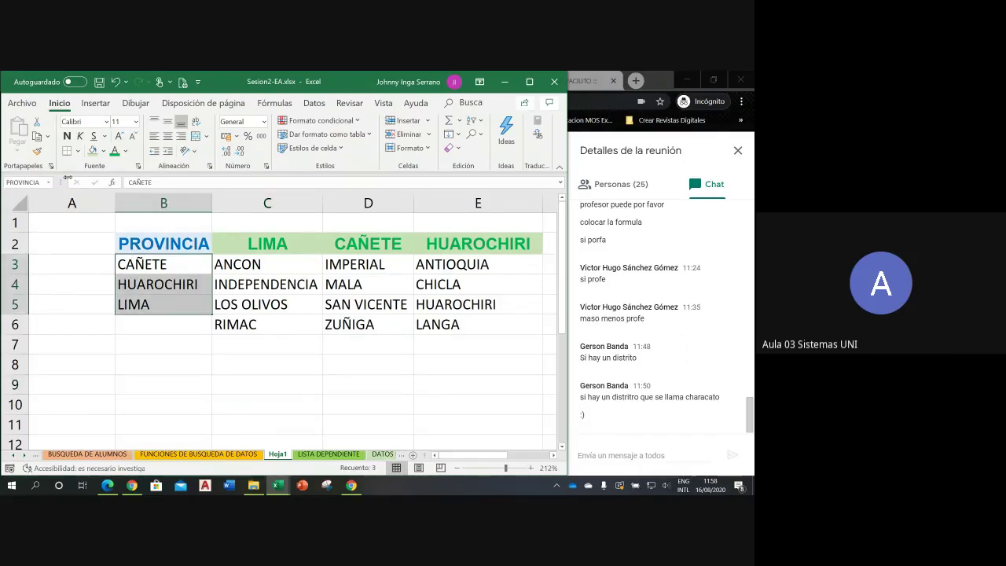
left_click(48, 183)
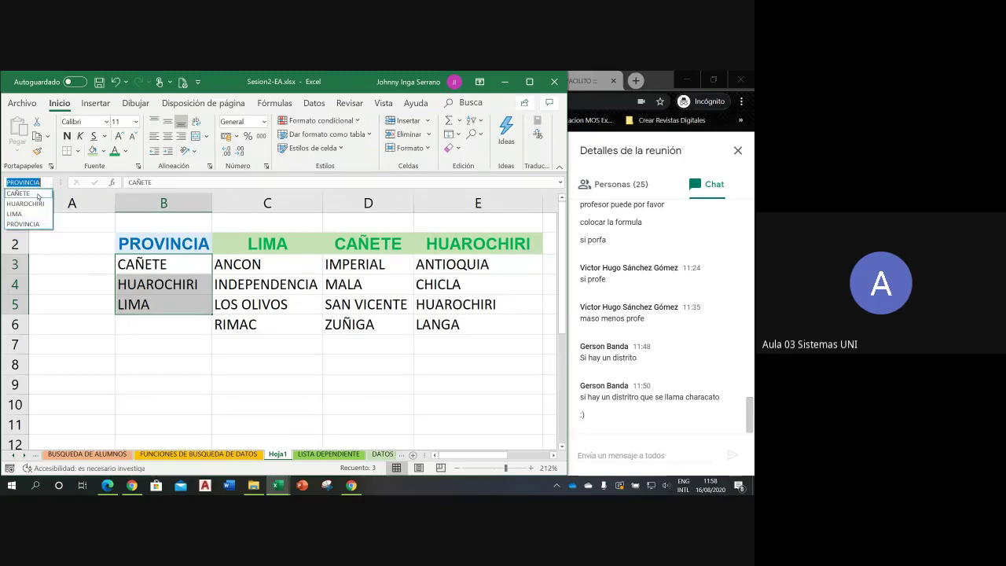
left_click(18, 193)
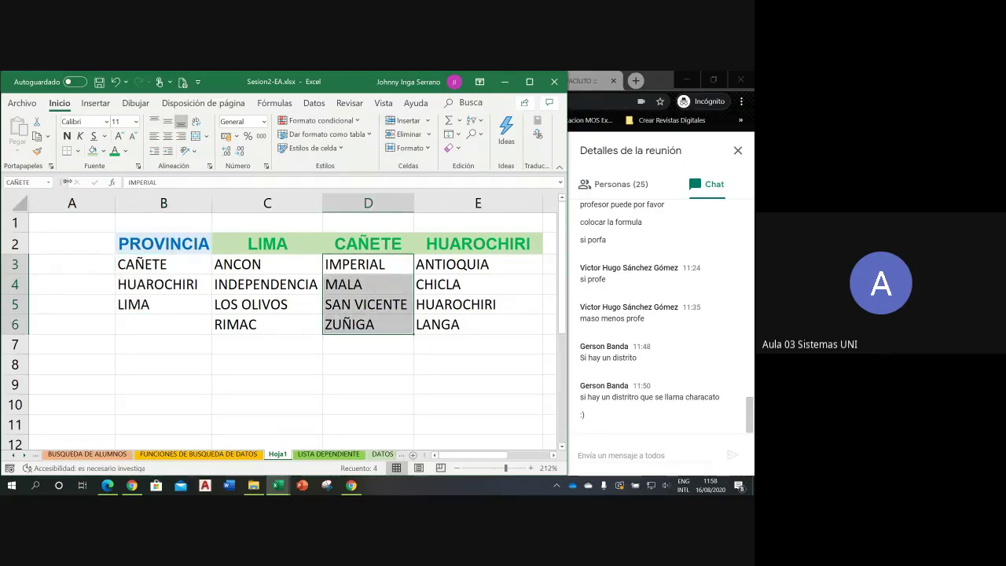
left_click(51, 183)
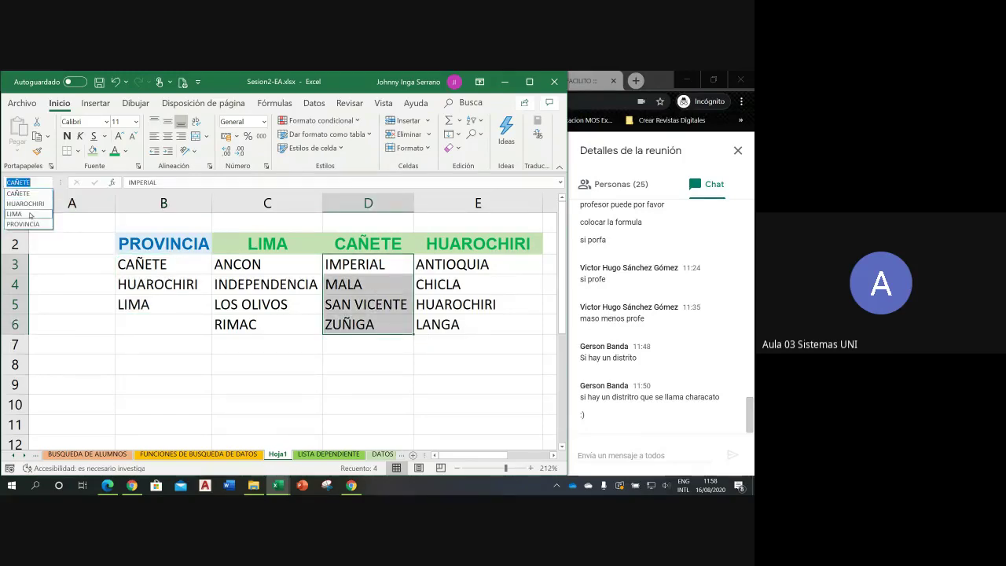
left_click(29, 209)
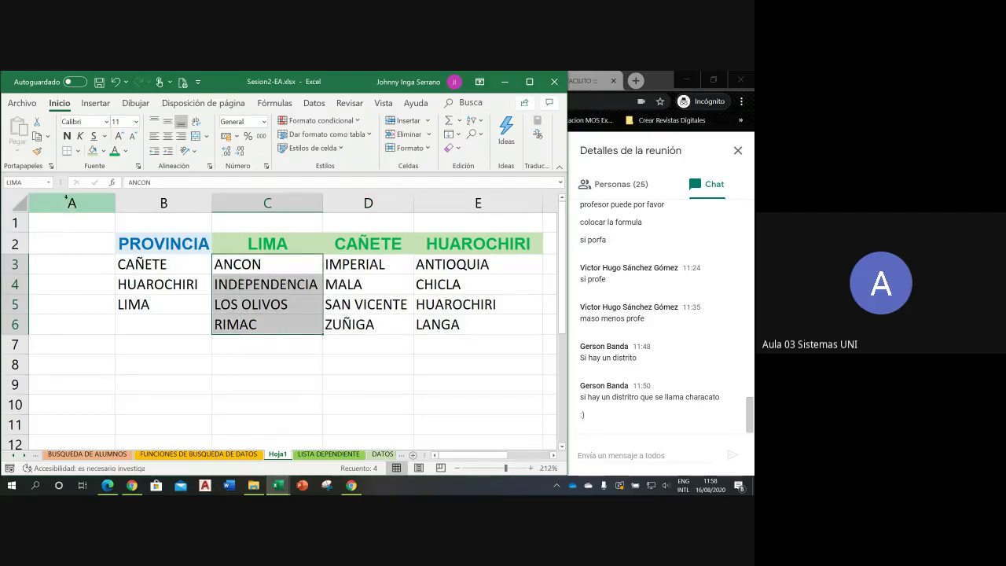
left_click(49, 183)
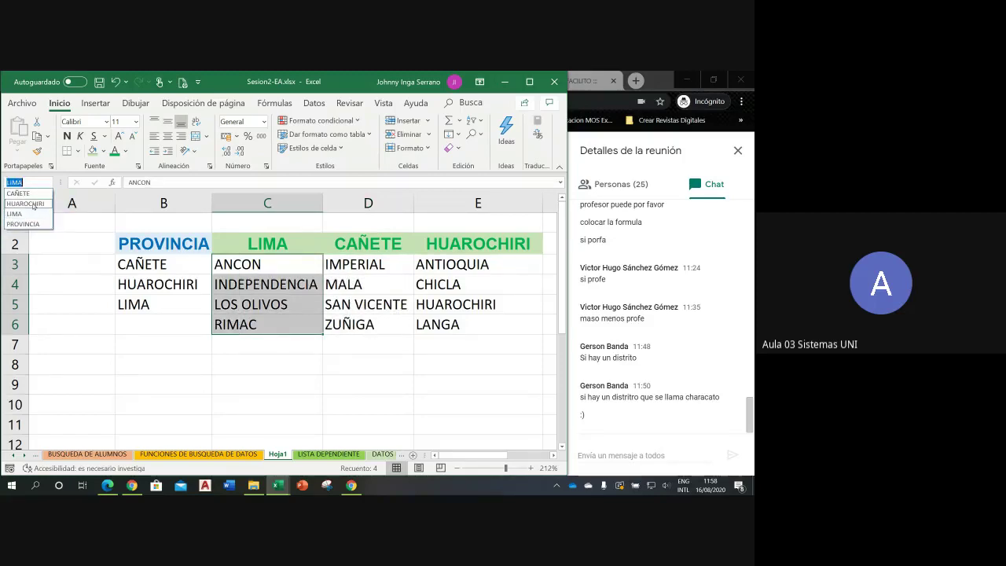
left_click(25, 203)
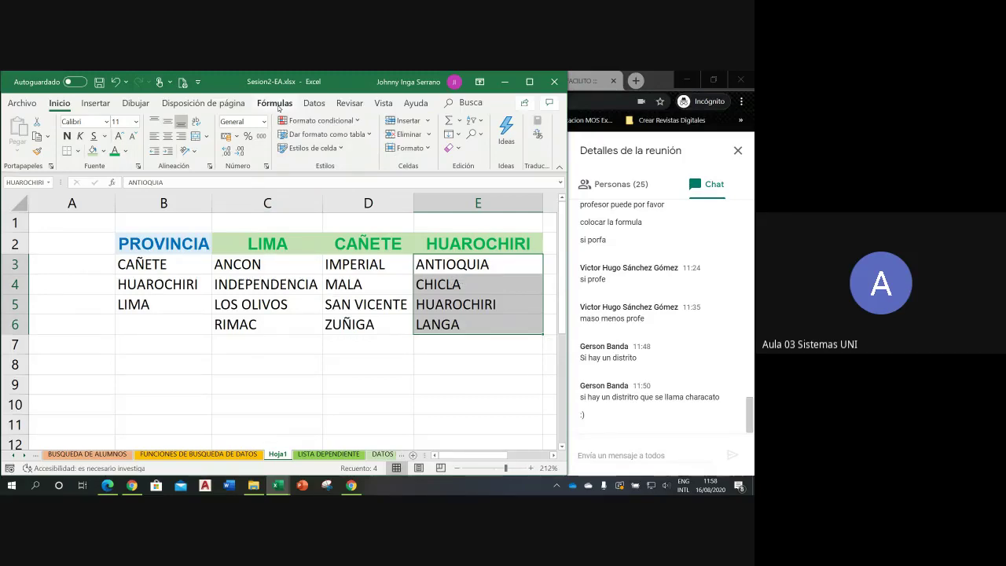
- Inspect the HUAROCHIRI, LIMA and PROVINCIA ranges in the Name Manager
left_click(279, 107)
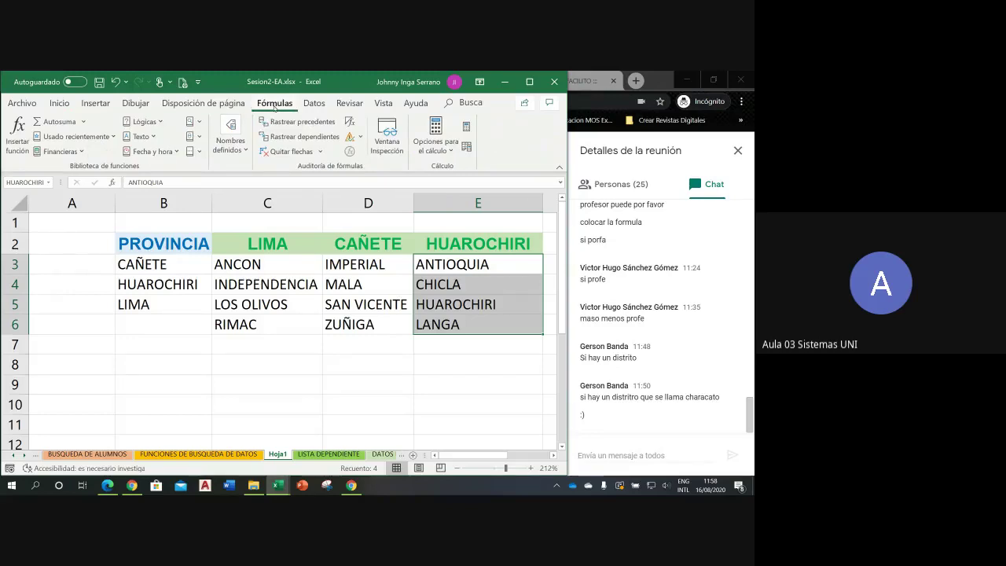
left_click(242, 150)
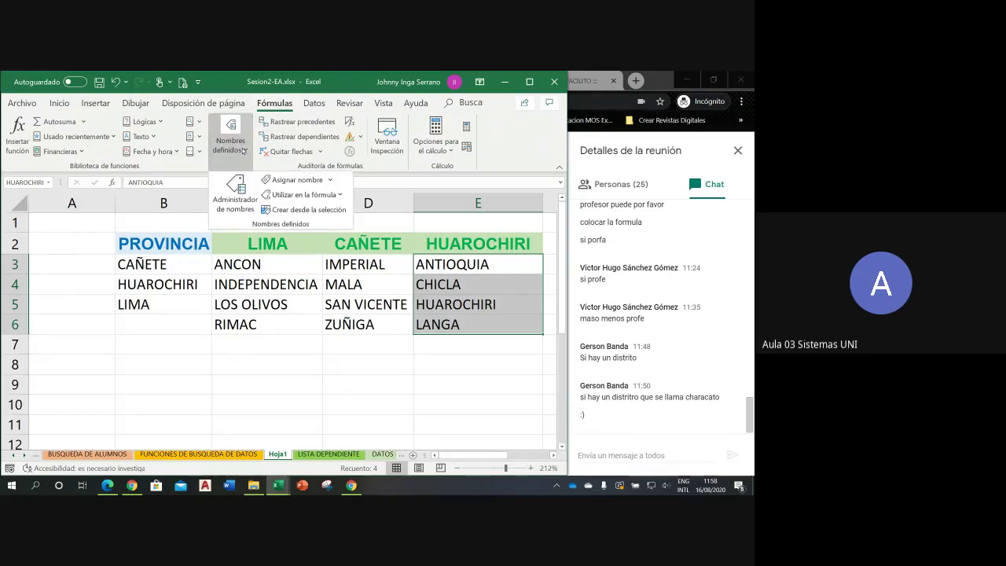
left_click(236, 195)
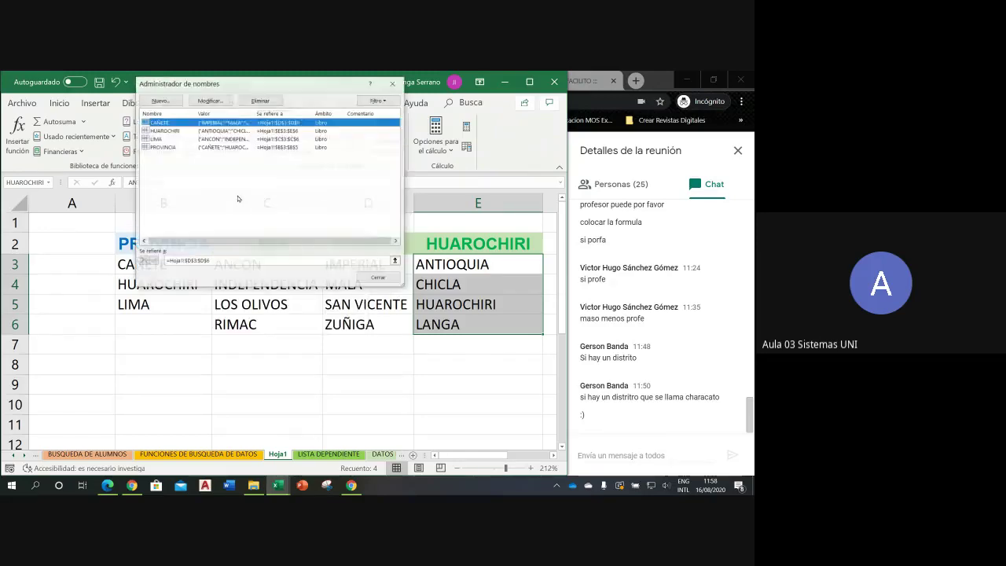
left_click(168, 131)
left_click(159, 139)
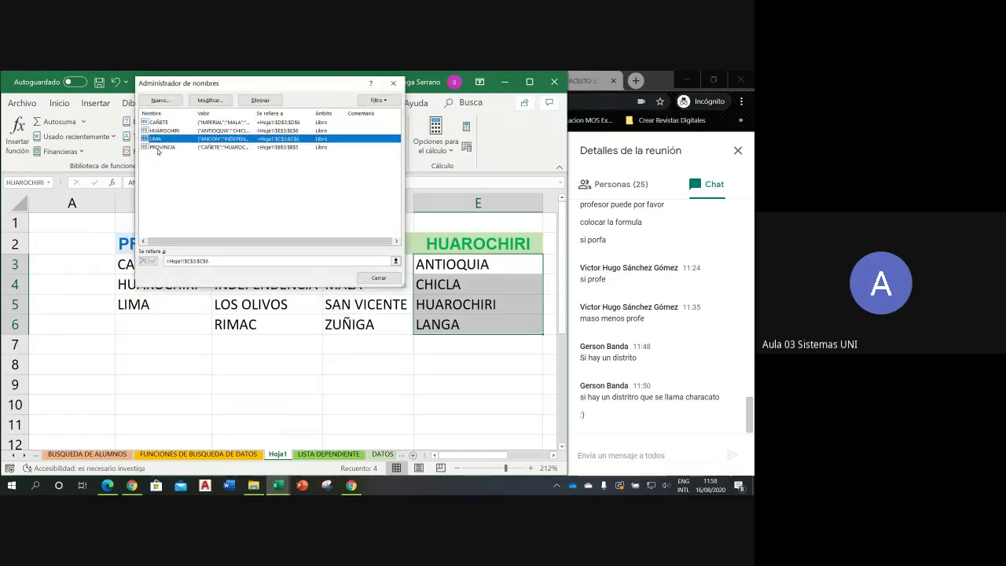
left_click(157, 147)
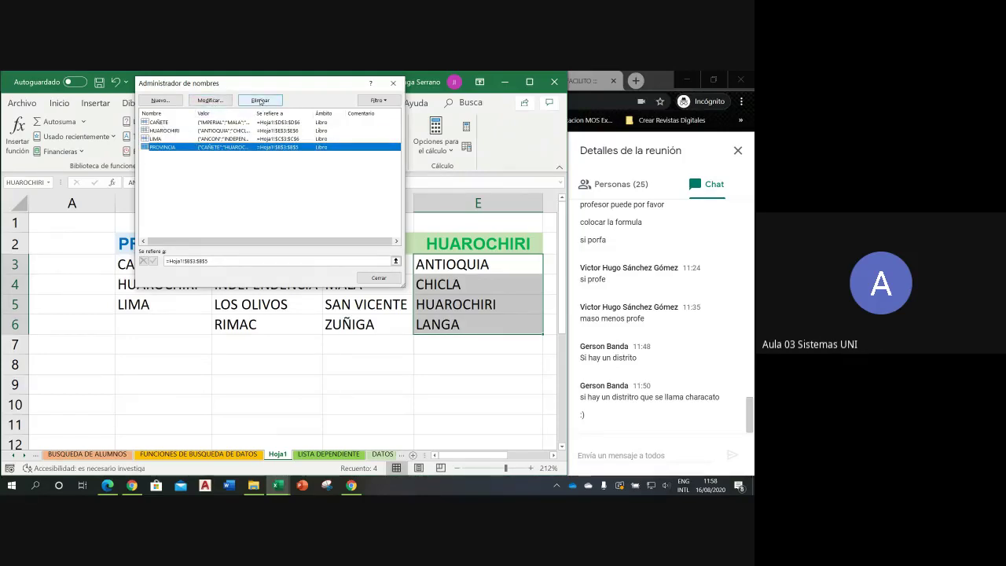
- Redefine PROVINCIA as =Hoja1!$B$3:$B$5, then return to the FUNCIONES DE BUSQUEDA DE DATOS sheet
left_click(223, 100)
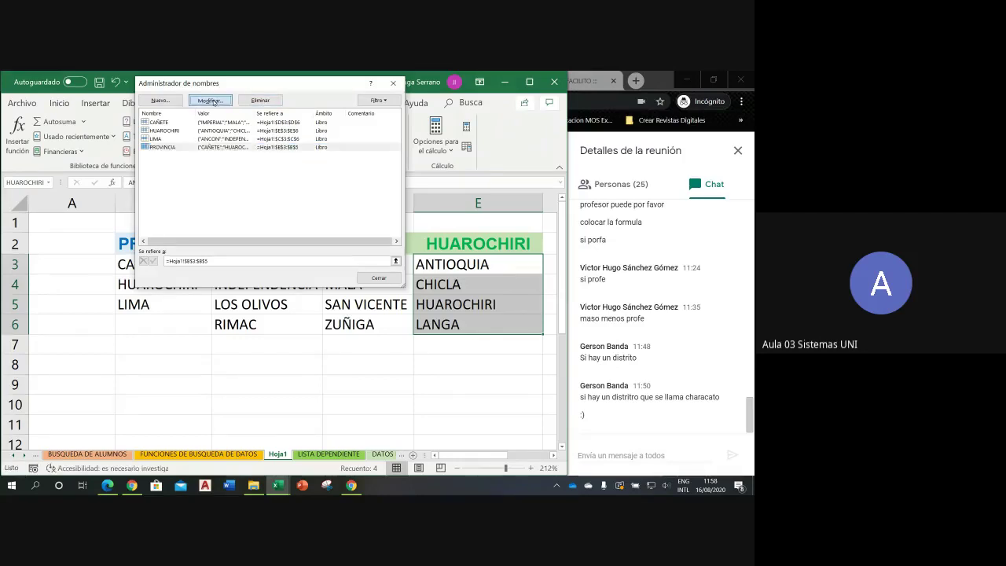
left_click(282, 215)
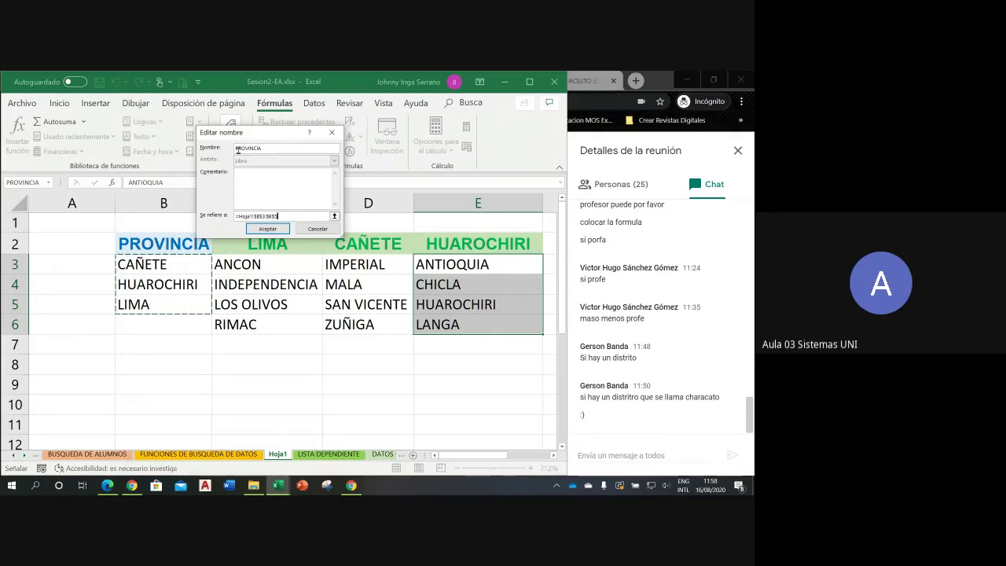
left_click(267, 228)
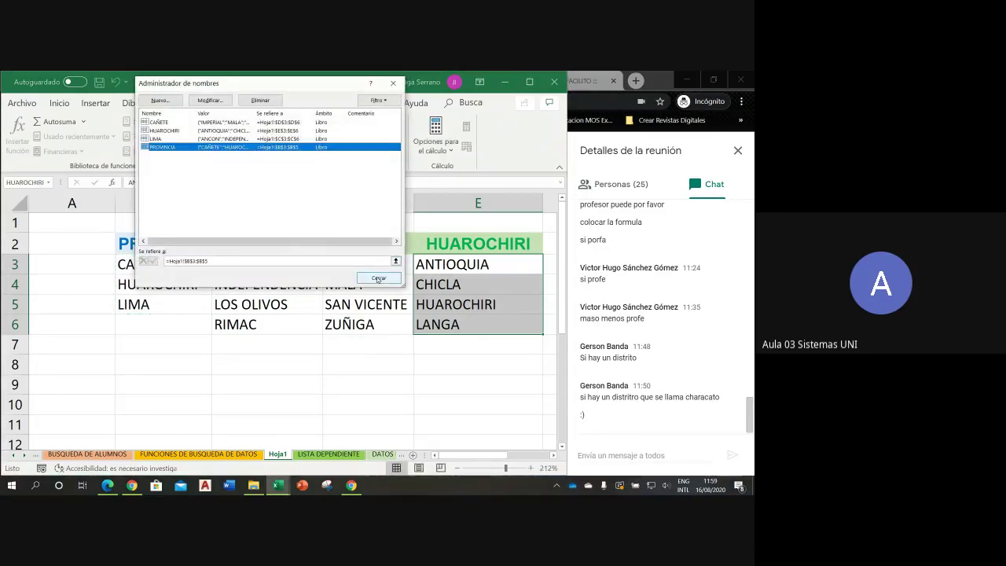
left_click(378, 278)
left_click(361, 366)
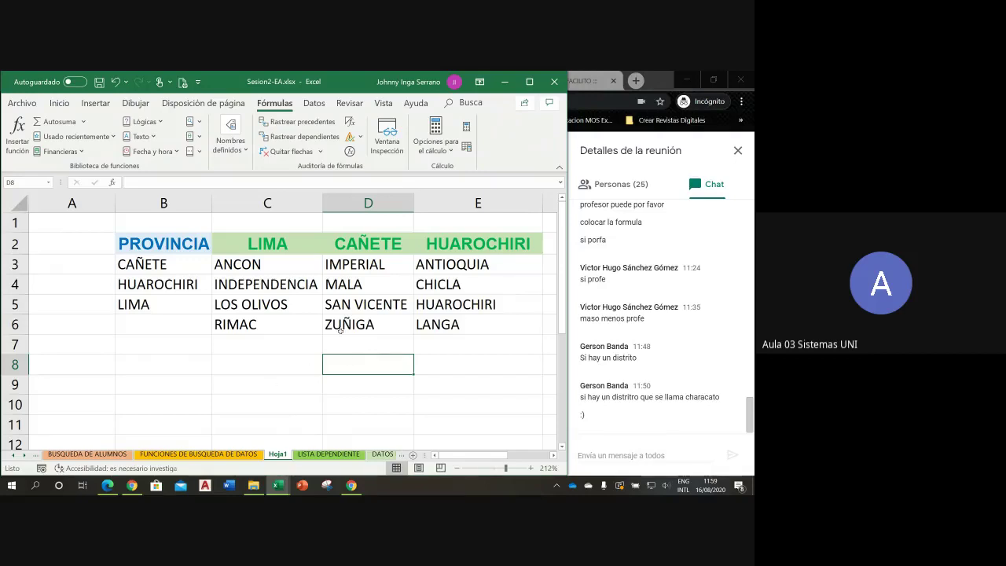
left_click(227, 454)
- Select cells B144:B149 under the EJEMPLO 2 PROVINCIA header
left_click(139, 321)
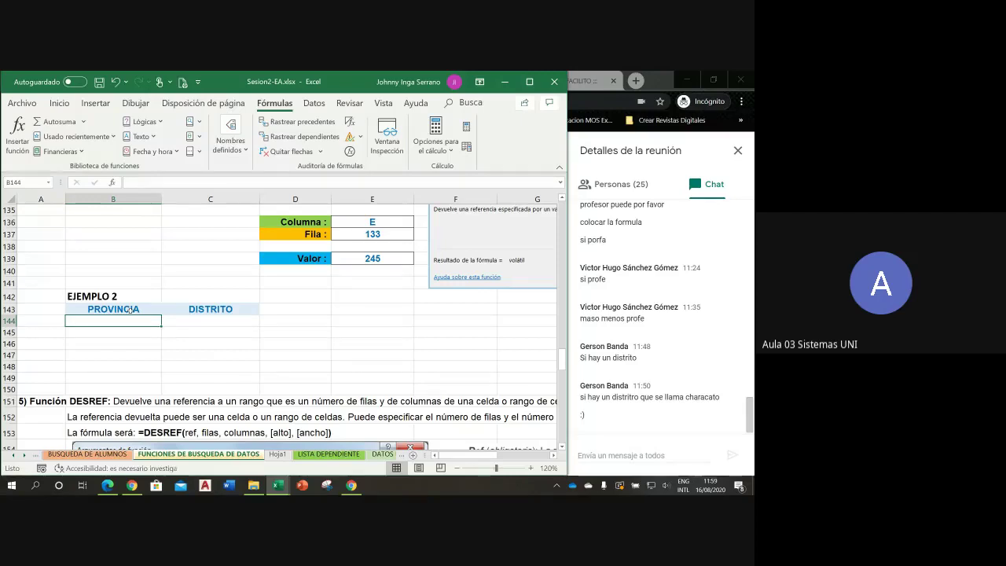
left_click_drag(130, 310, 133, 356)
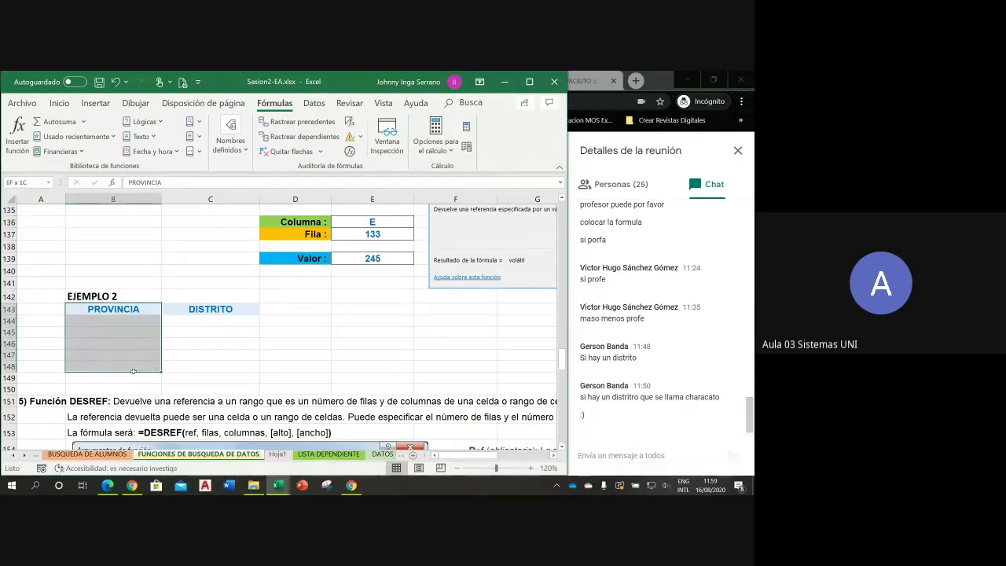
left_click_drag(118, 320, 131, 381)
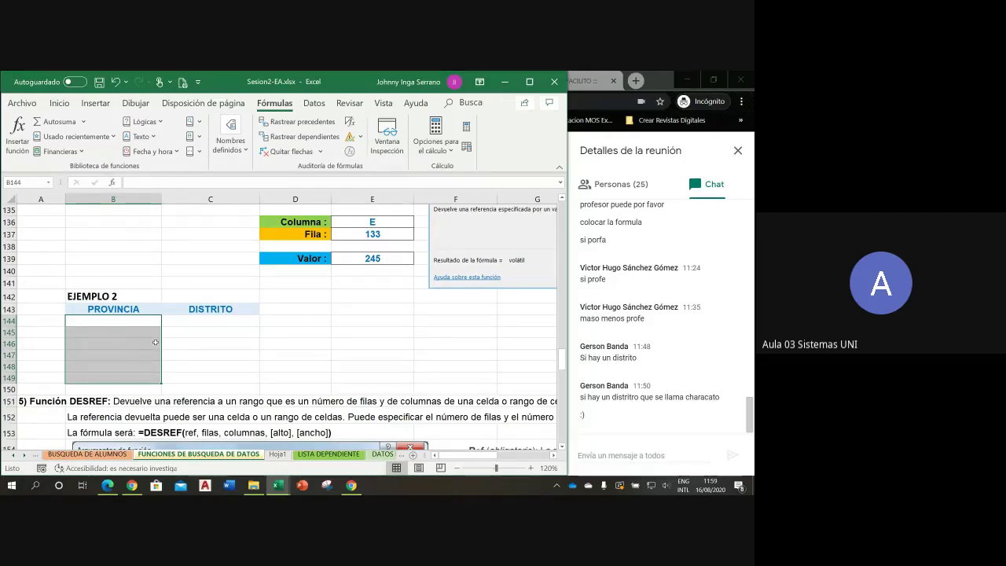
left_click(314, 103)
- Apply a List data validation with source =PROVINCIA to B144:B149
left_click(454, 140)
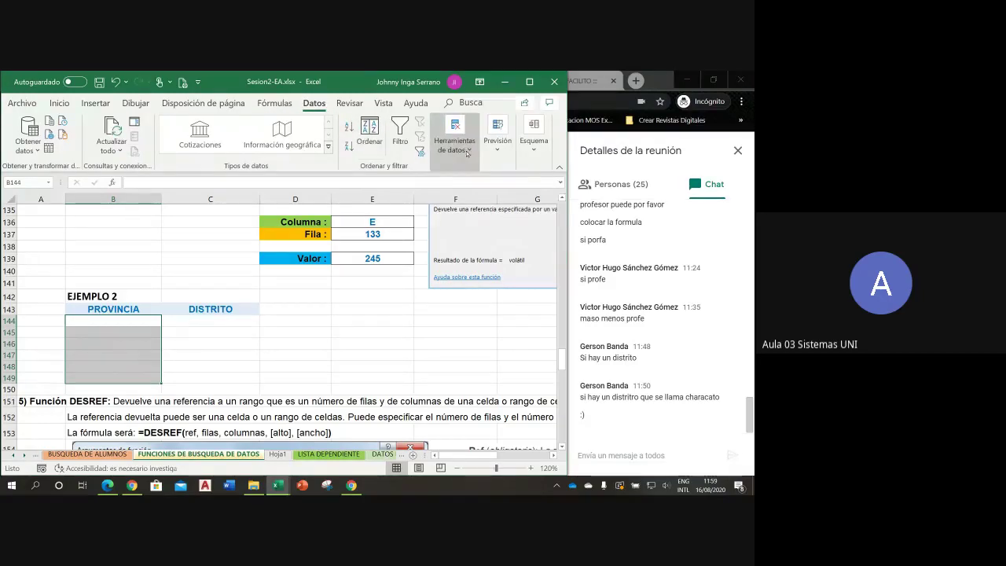
left_click(542, 195)
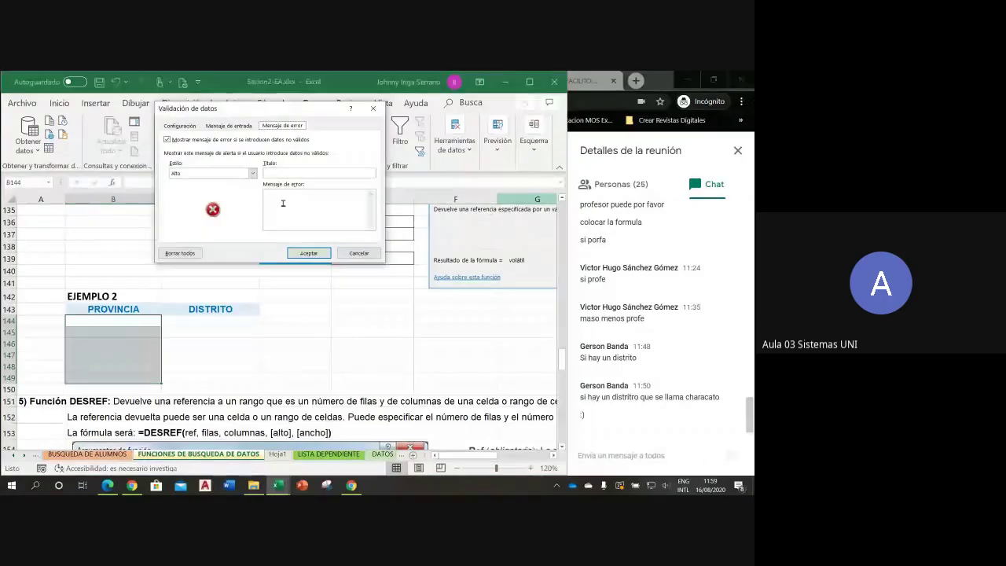
left_click(226, 159)
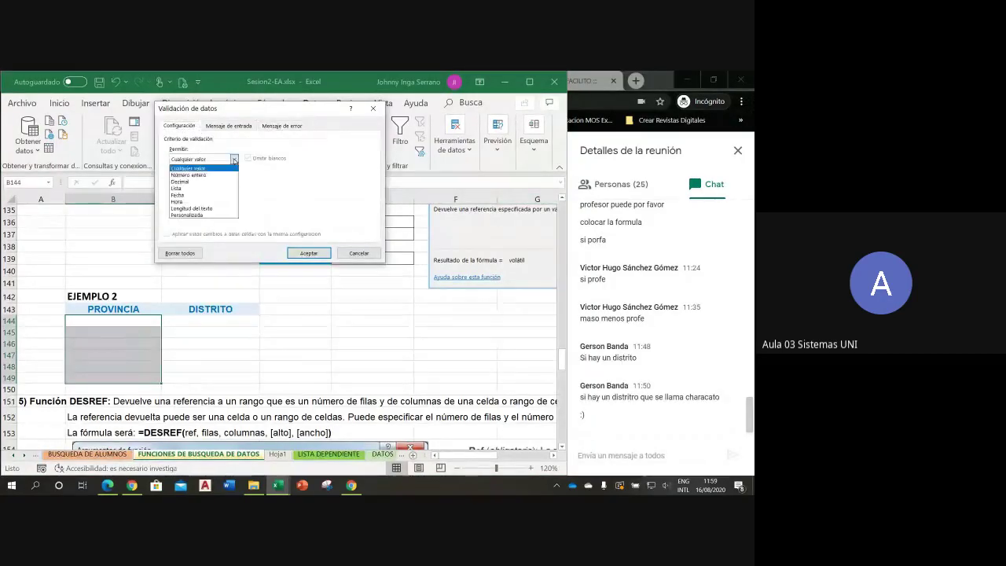
left_click(195, 190)
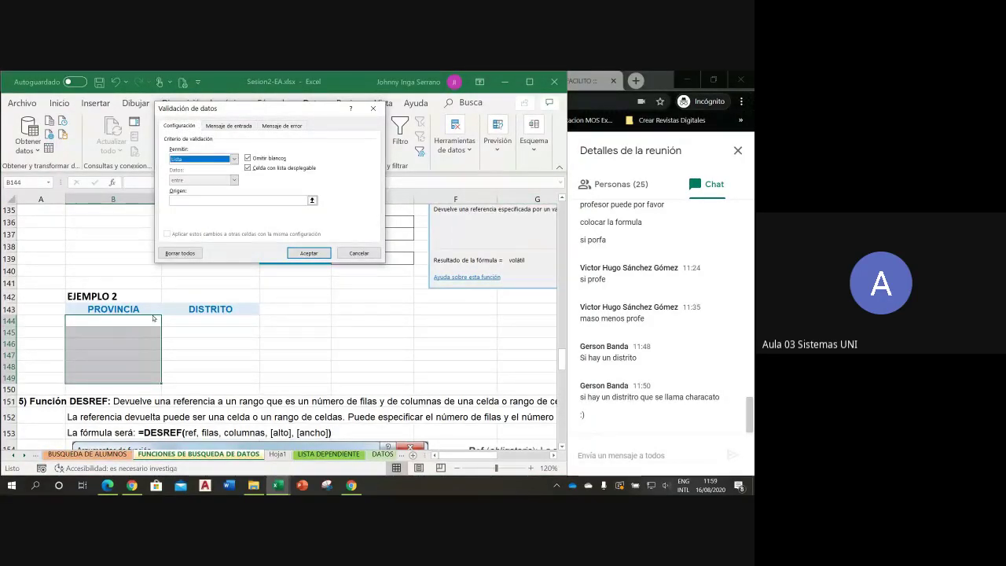
left_click(177, 199)
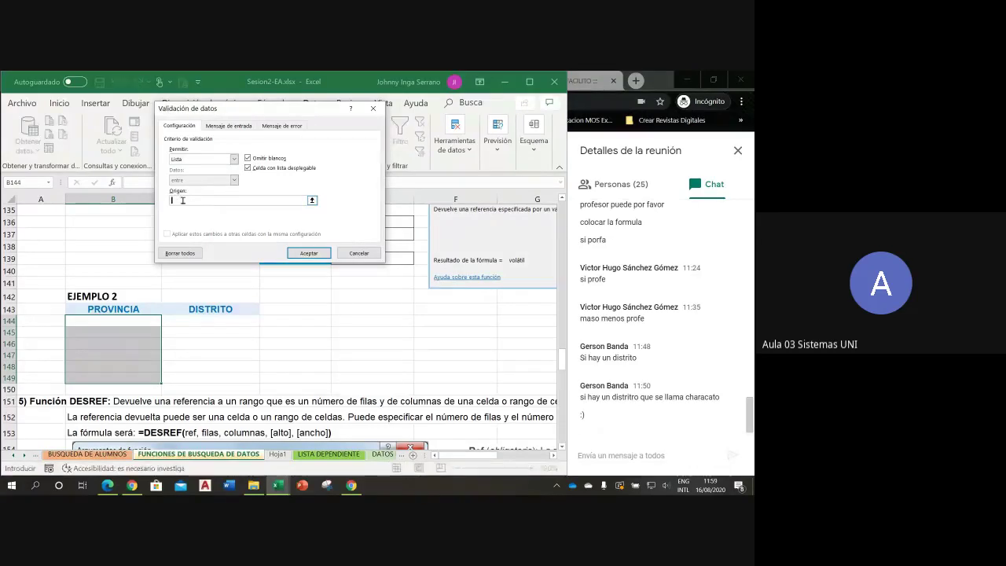
type("=PROV")
type("INC")
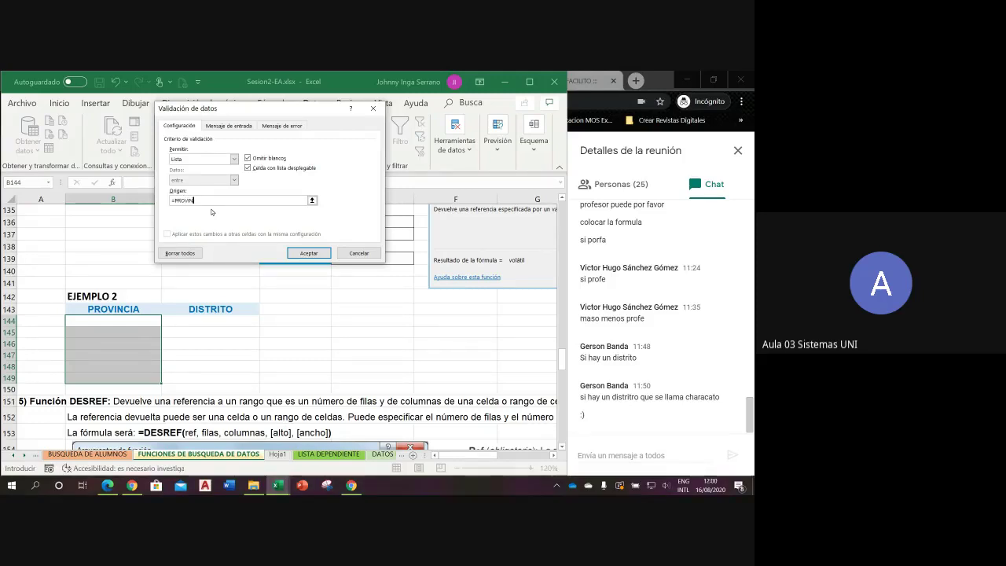
type("IA")
left_click(313, 256)
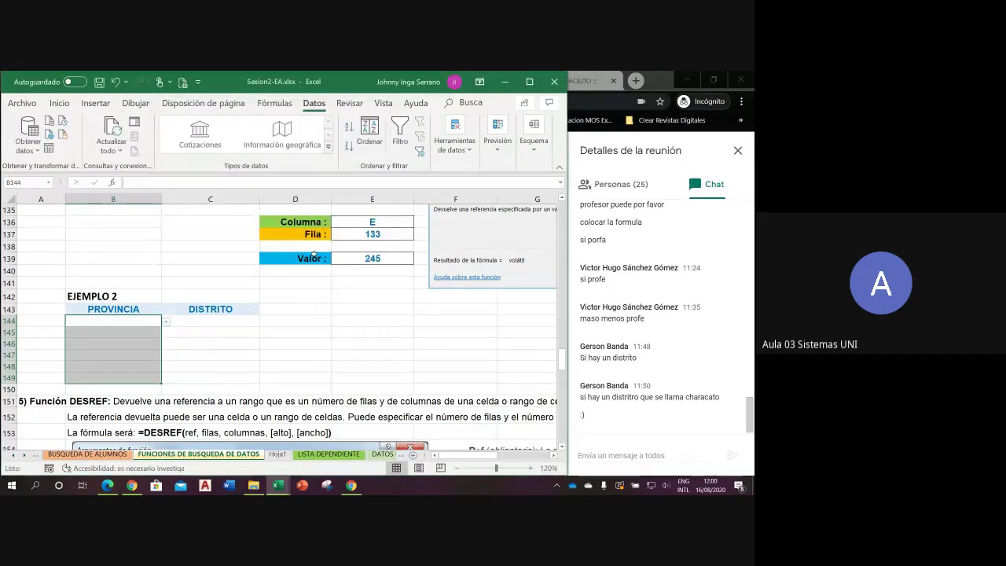
- Click through cells B144 to B147 to check the new province dropdown
left_click(140, 324)
left_click(132, 333)
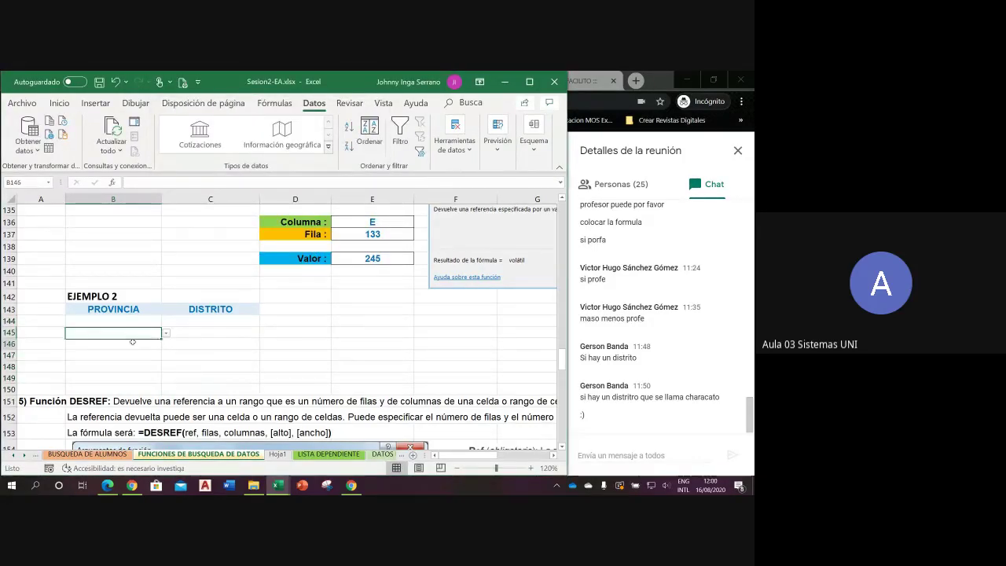
left_click(140, 354)
left_click(142, 344)
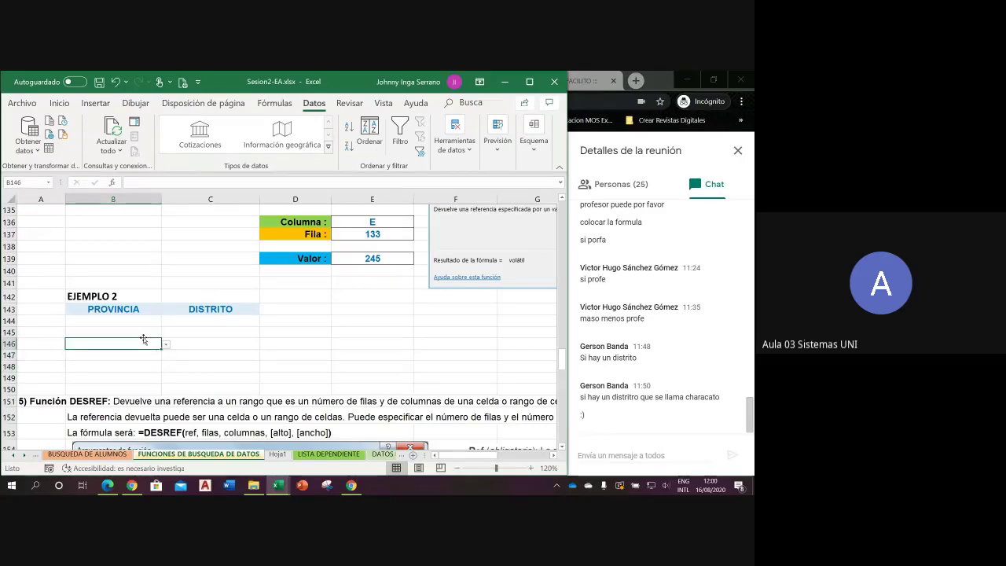
left_click(145, 334)
left_click(146, 324)
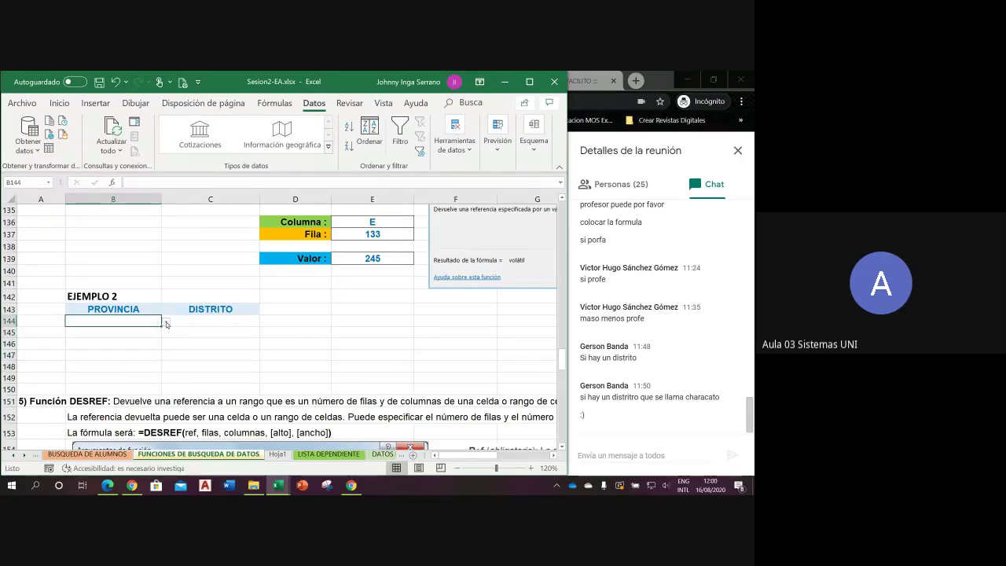
left_click(166, 322)
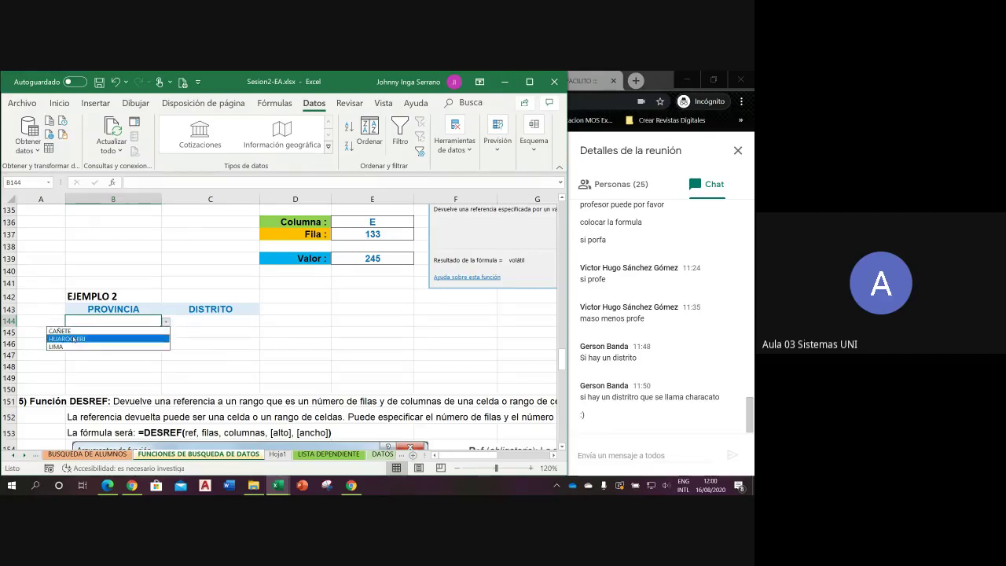
left_click(140, 374)
left_click(139, 348)
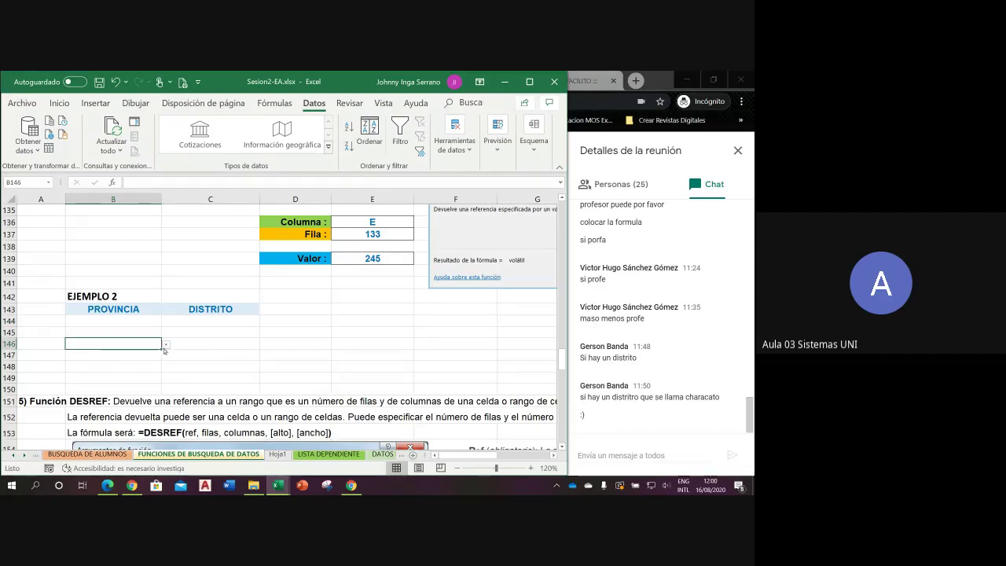
left_click(165, 346)
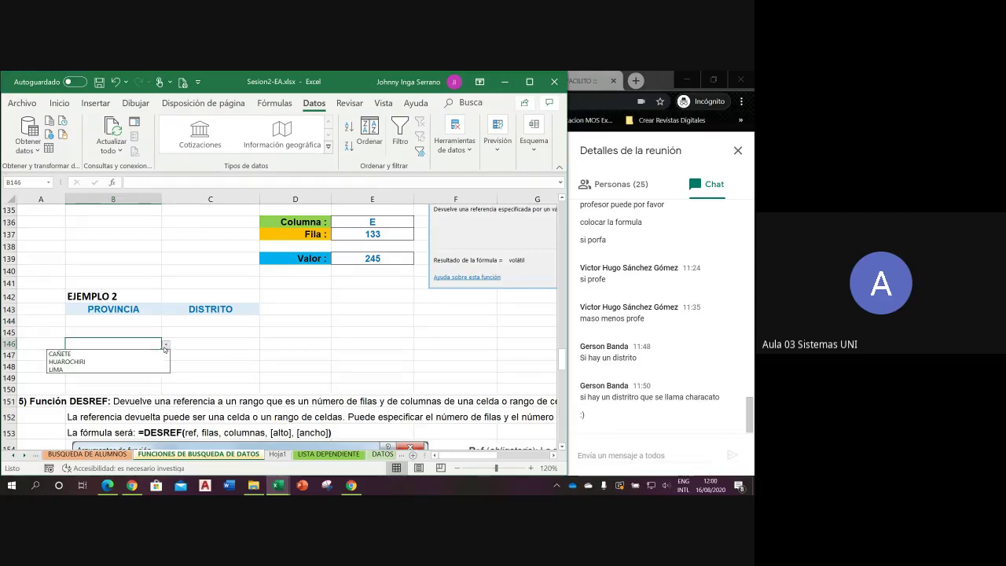
left_click(126, 383)
left_click(140, 367)
left_click(165, 367)
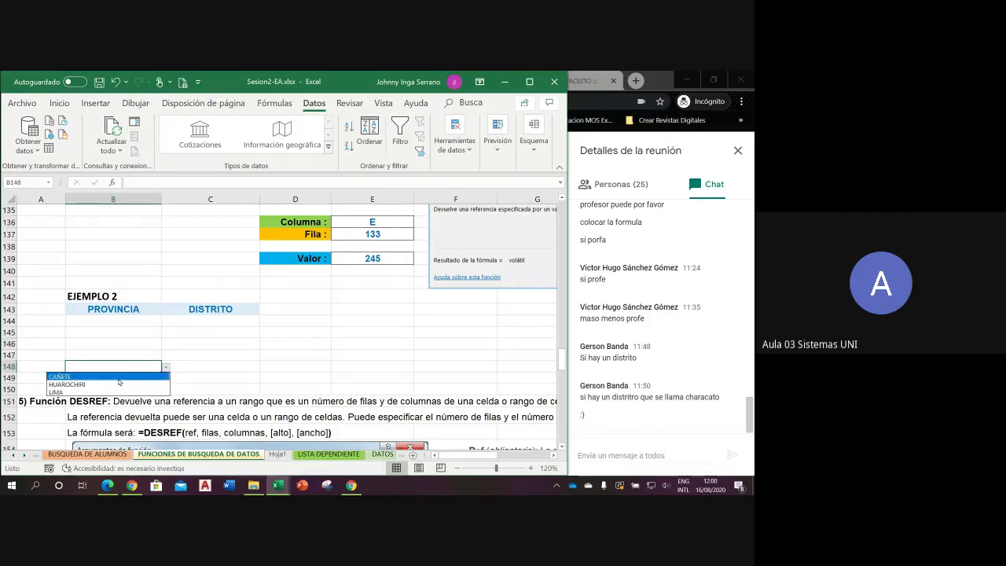
key("Escape")
left_click_drag(146, 322, 143, 380)
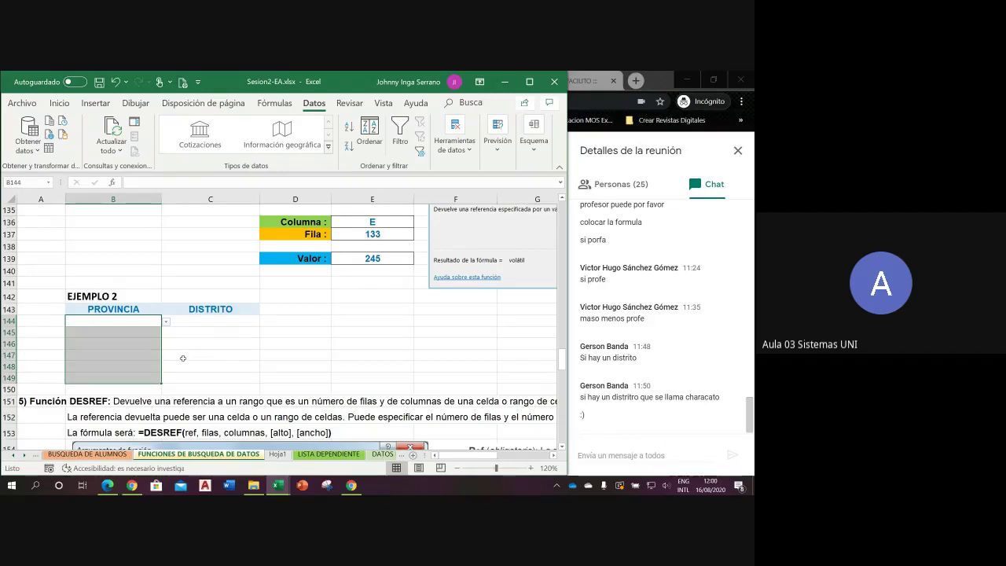
left_click(182, 359)
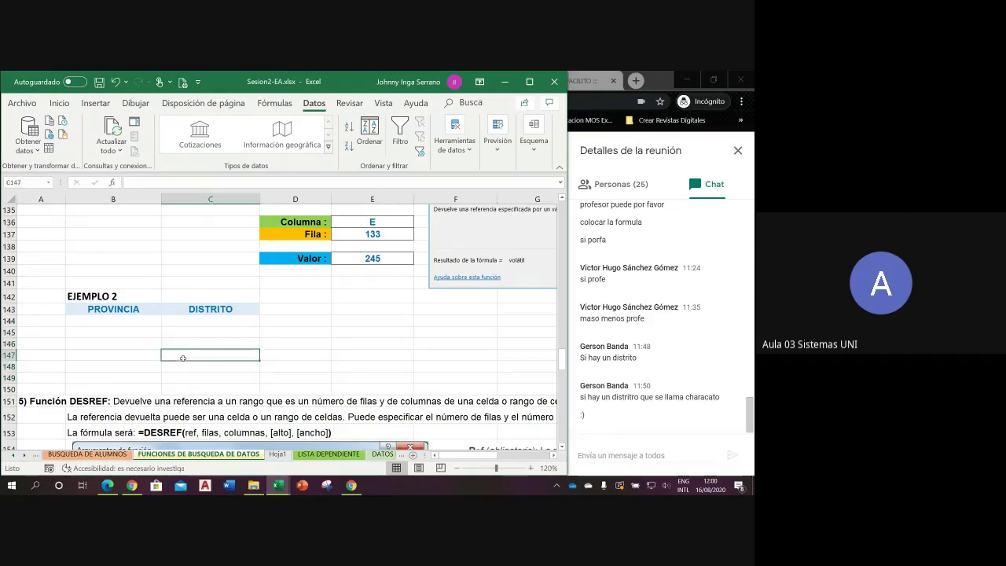
left_click(129, 319)
left_click(165, 322)
left_click(132, 338)
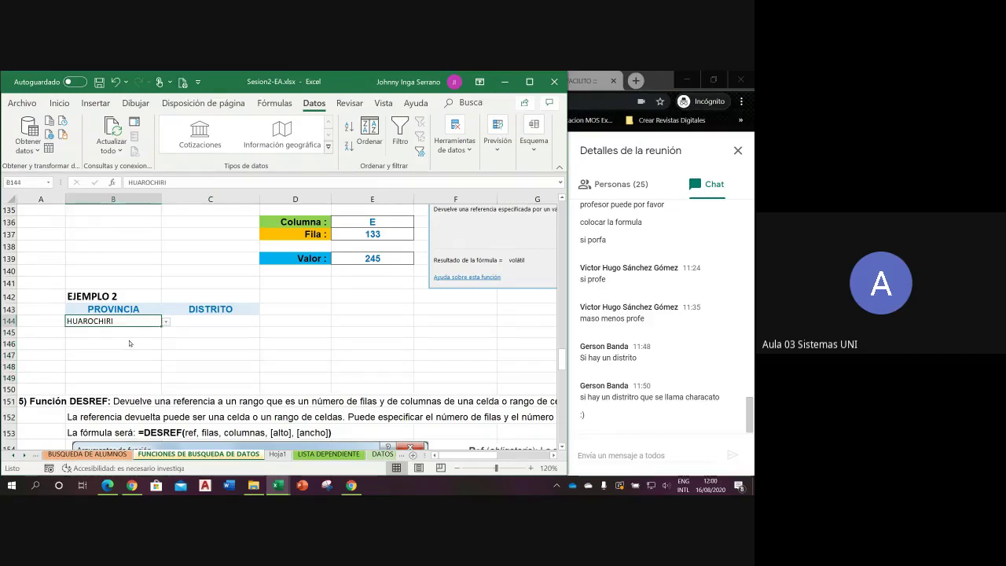
key("Delete")
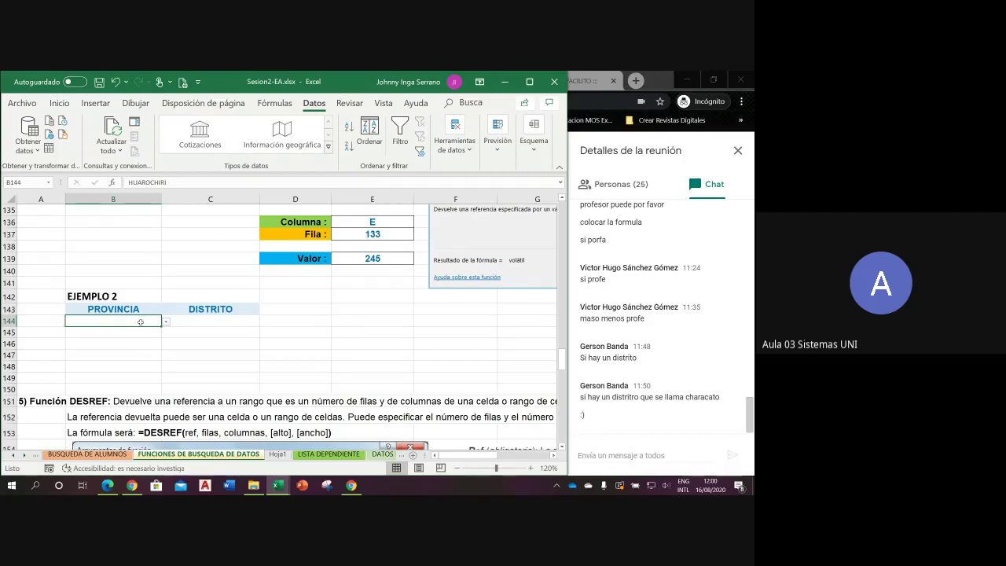
left_click(198, 319)
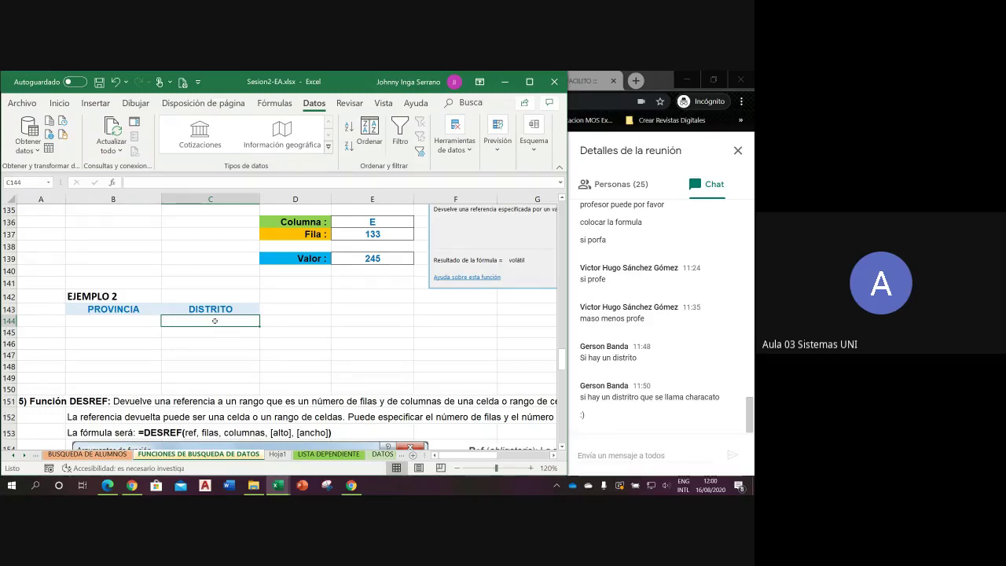
left_click_drag(144, 322, 118, 378)
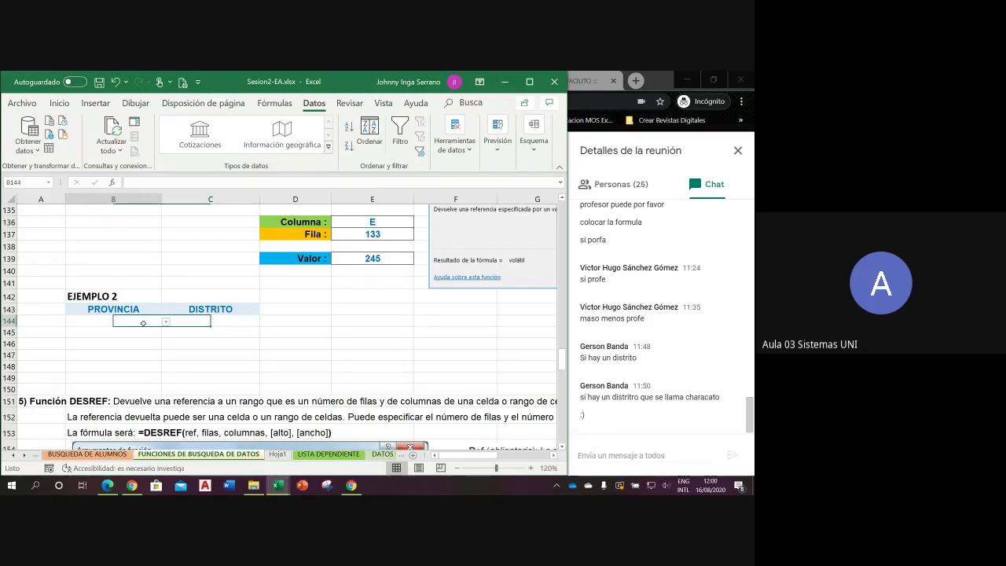
left_click_drag(226, 323, 230, 379)
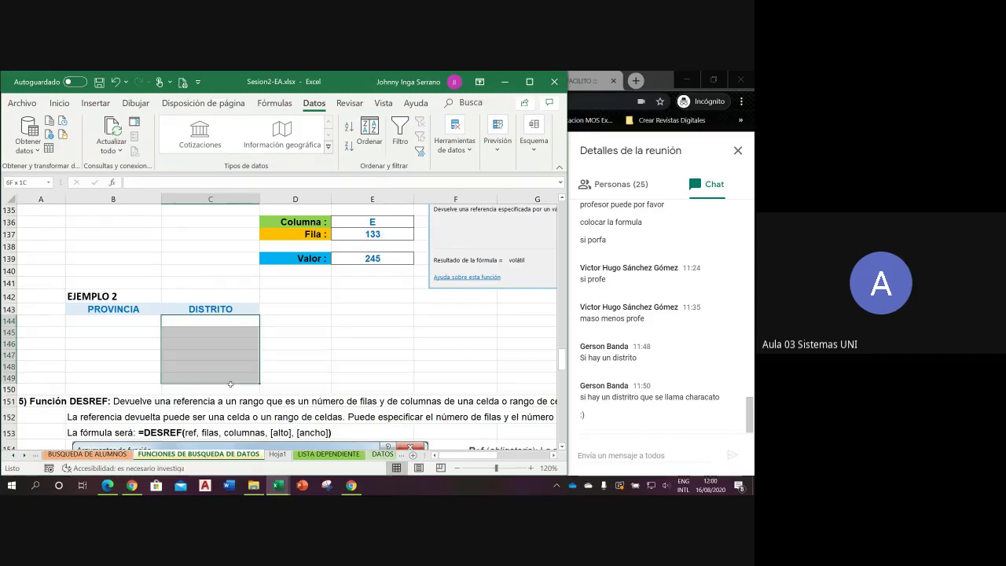
left_click(240, 322)
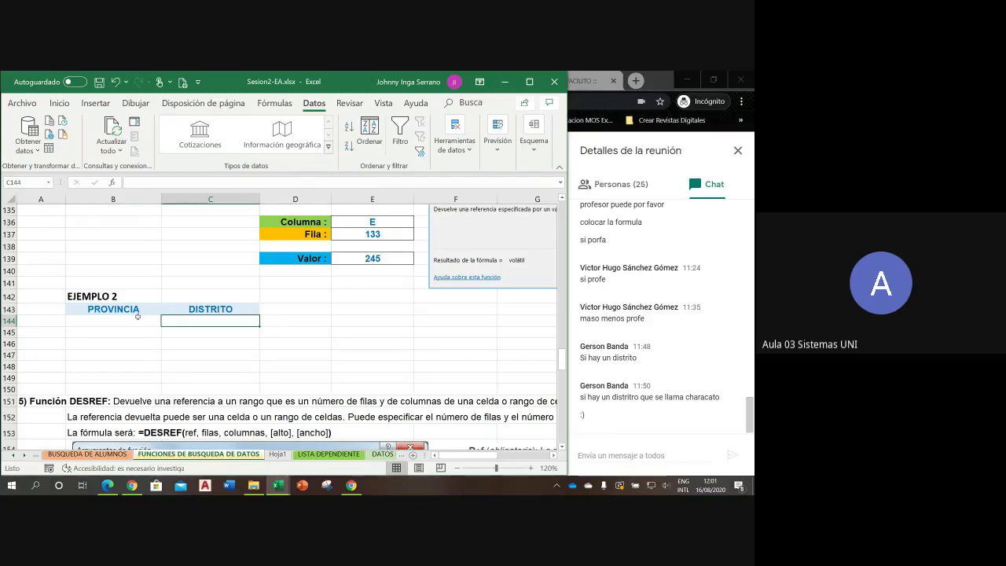
left_click_drag(137, 317, 139, 377)
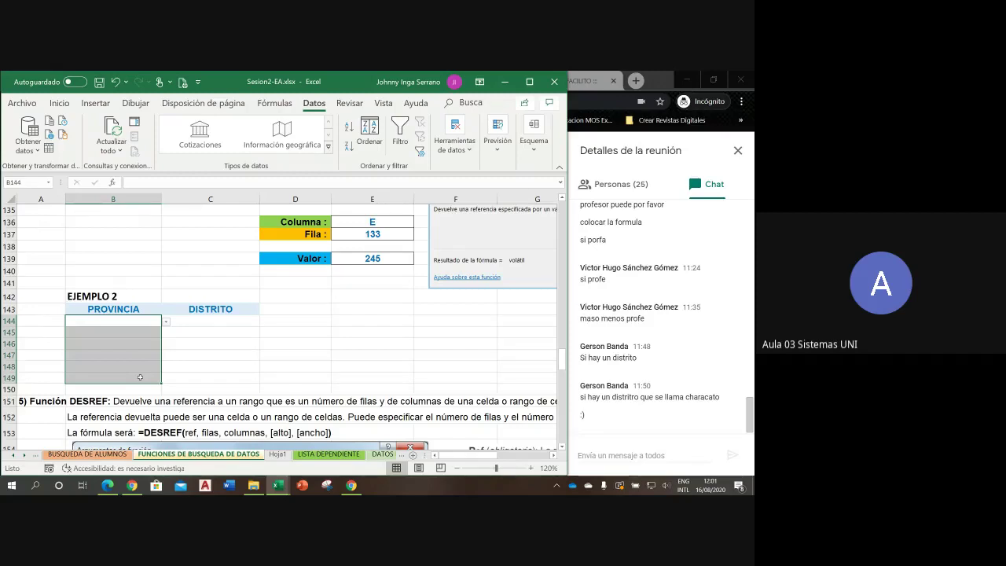
left_click(253, 321)
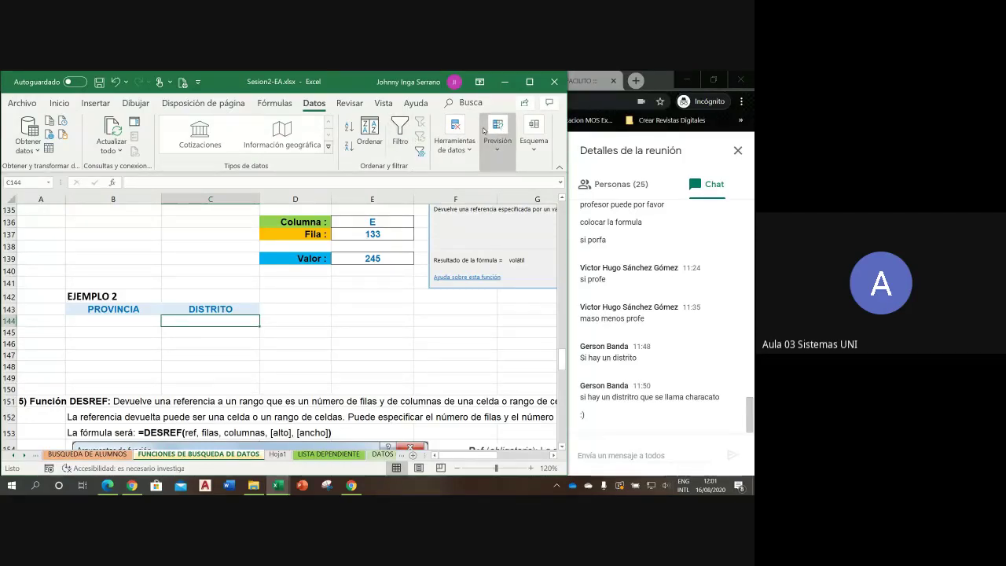
- Give C144 a List validation with source =INDIRECTO(B144) and apply it
left_click(454, 143)
left_click(555, 198)
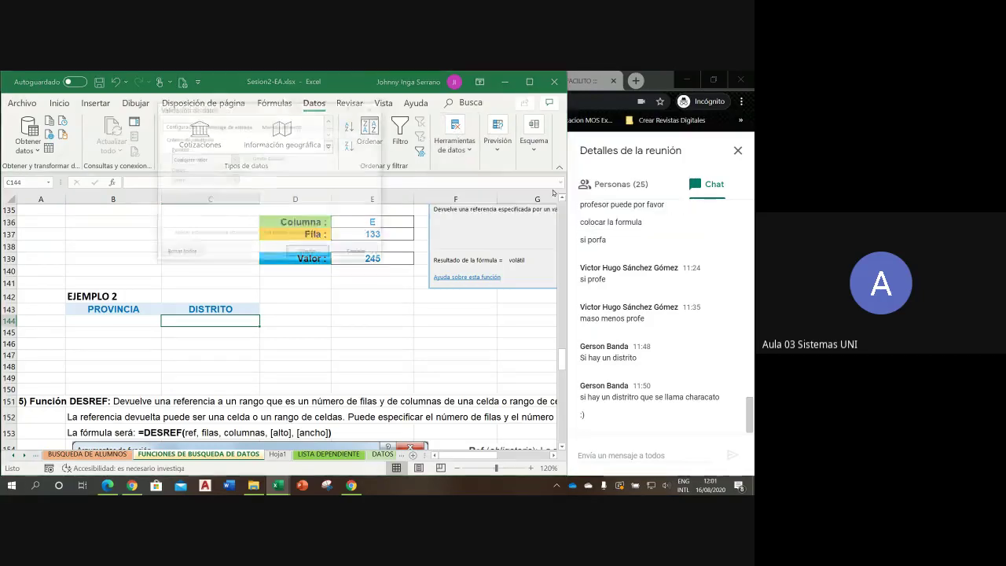
left_click(234, 159)
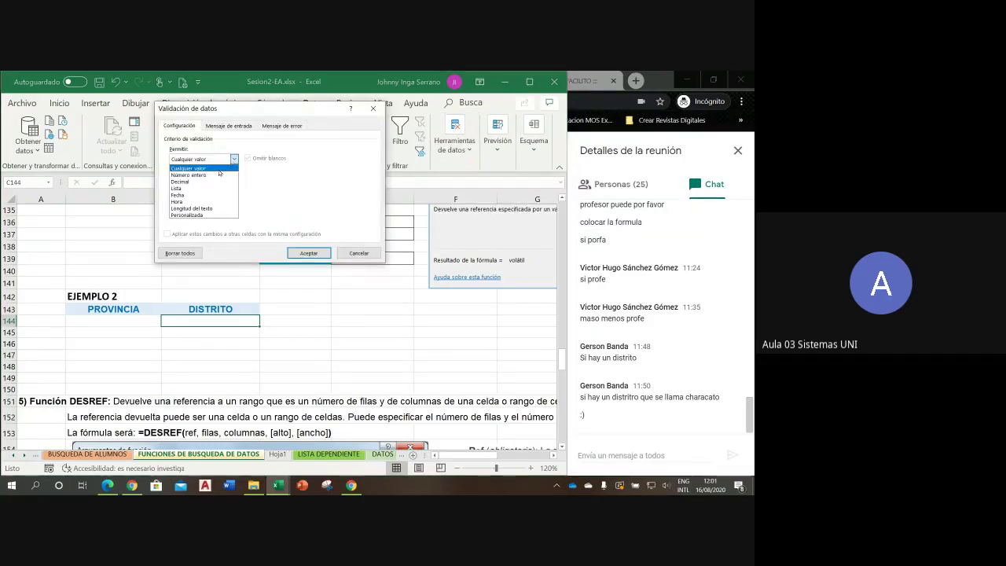
left_click(187, 189)
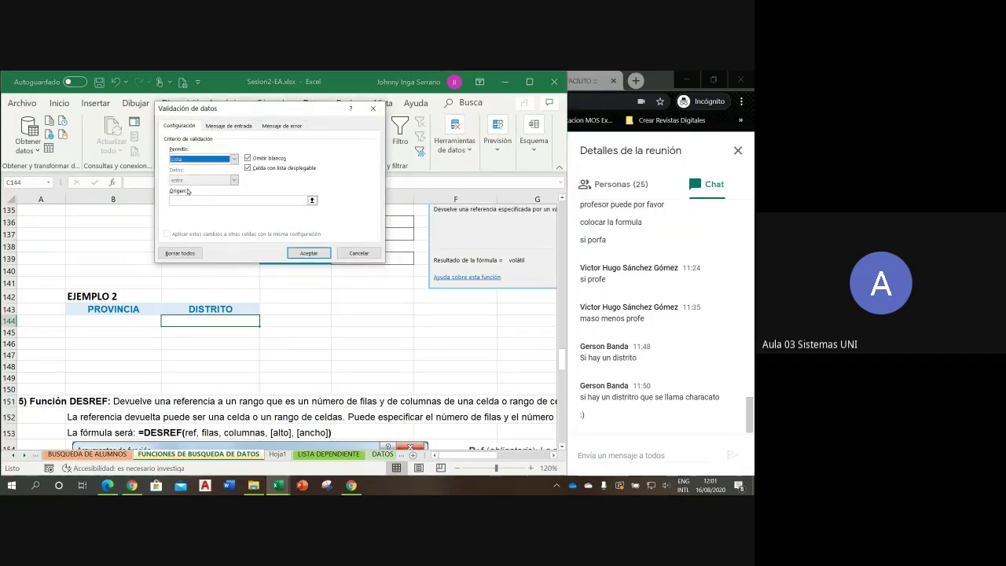
left_click(190, 201)
left_click_drag(240, 116, 218, 154)
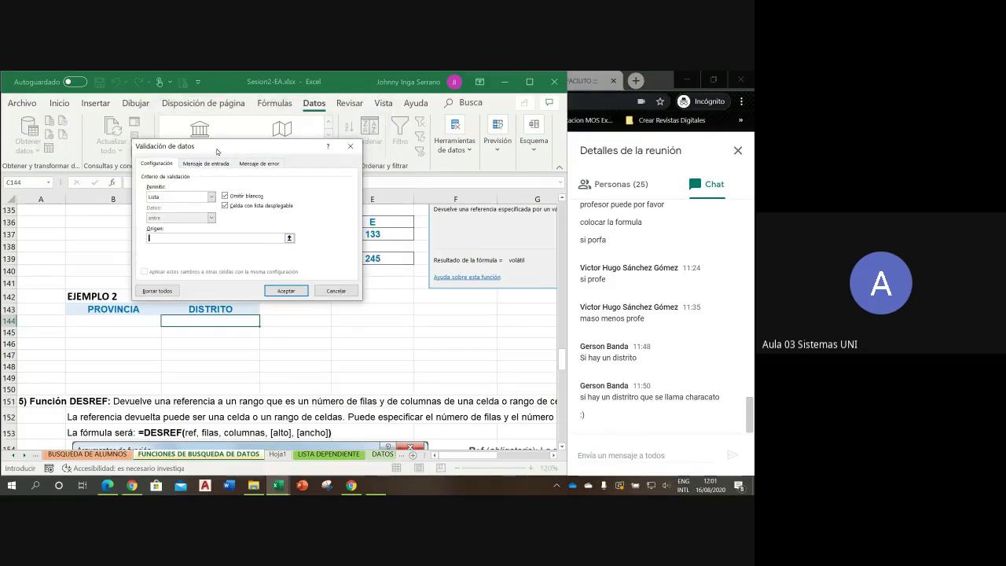
key("super+plus")
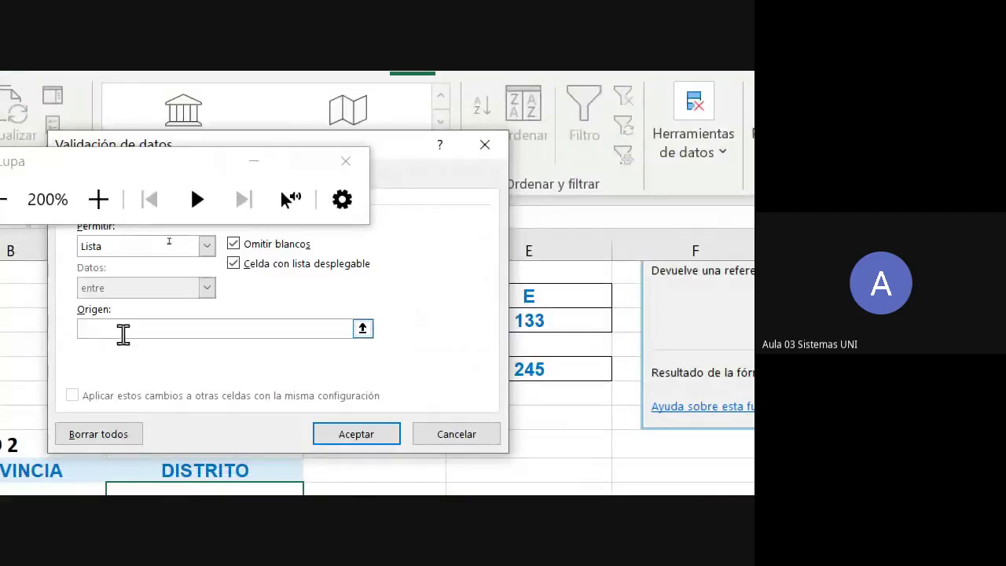
type("=")
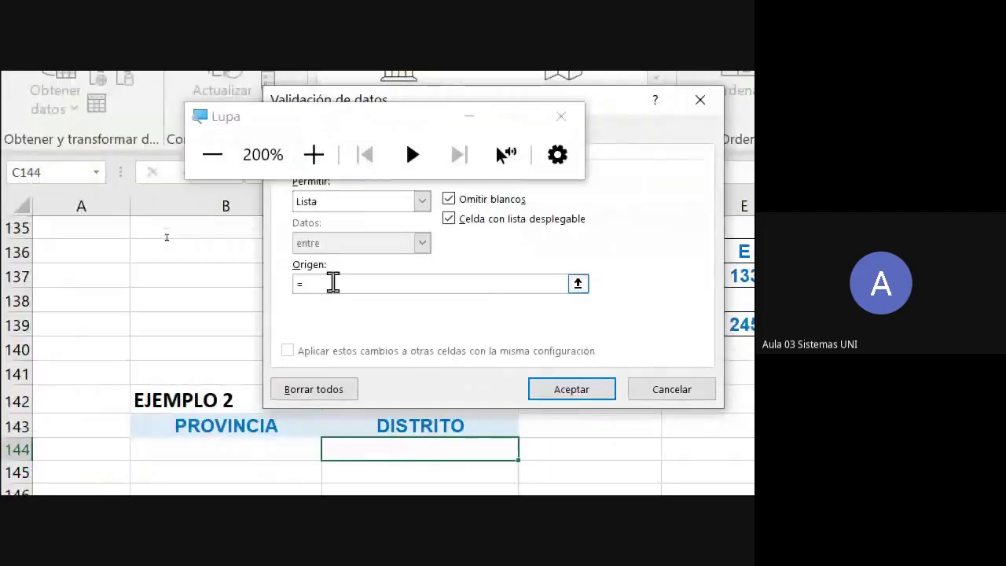
type("INDIRECT")
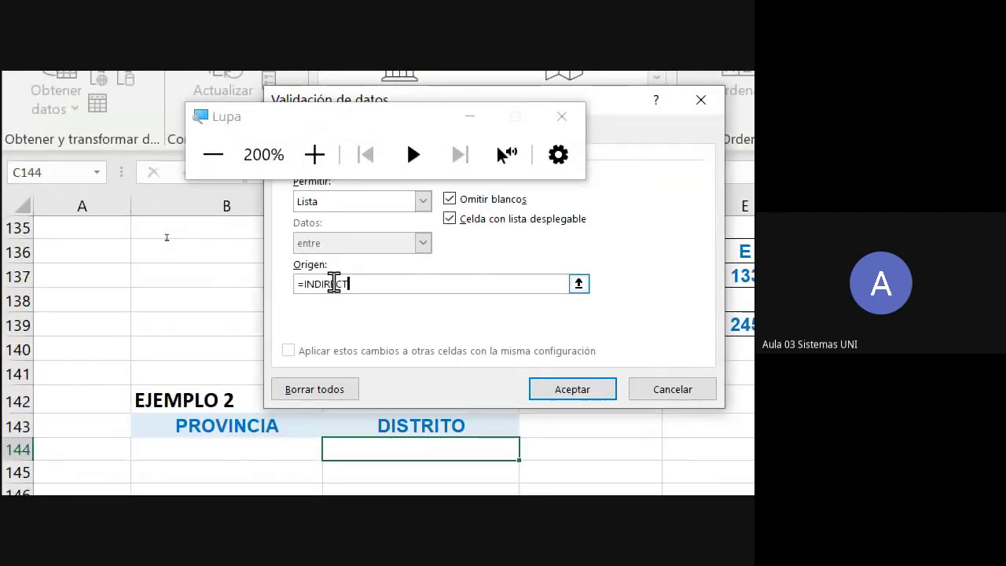
type("O(")
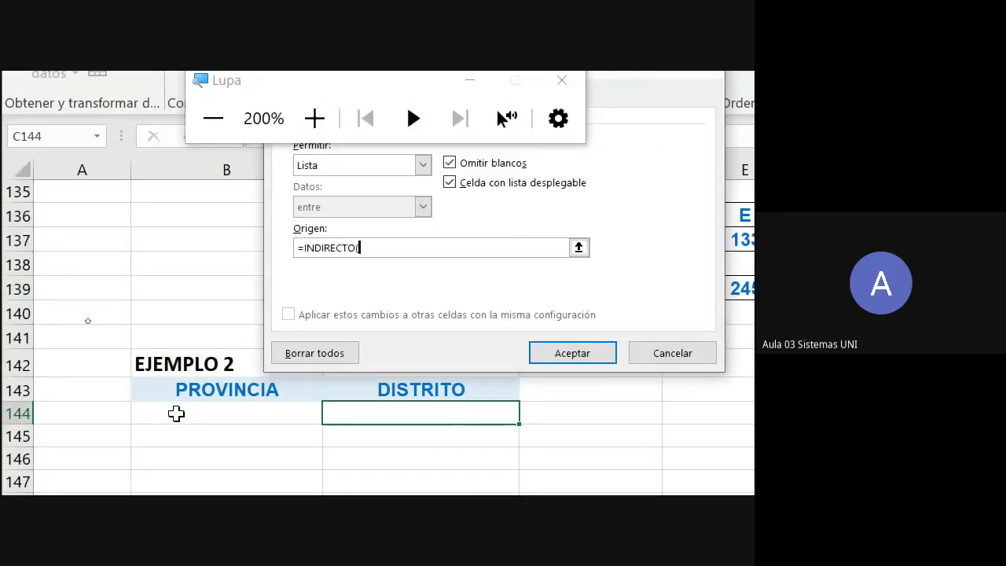
type("B")
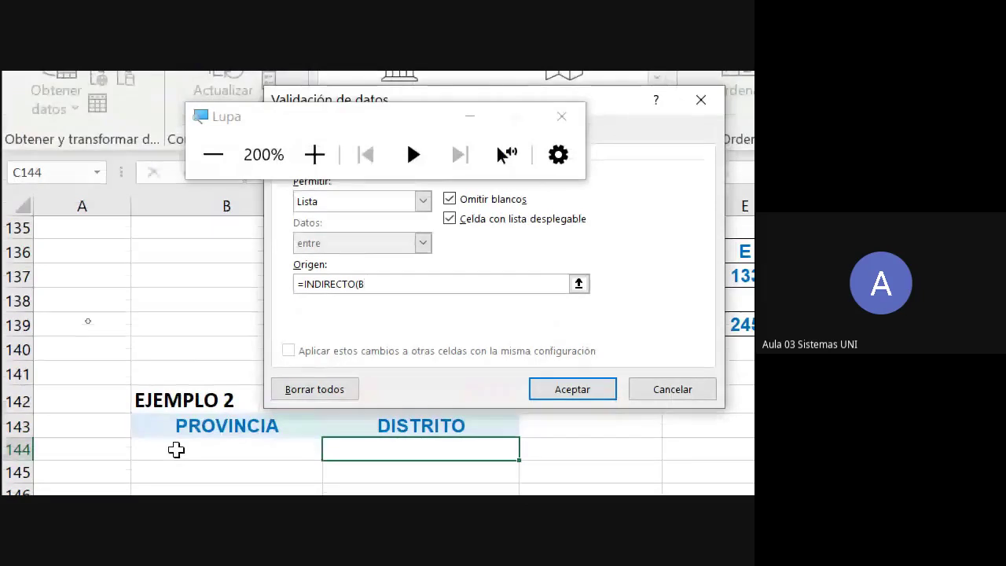
type("144")
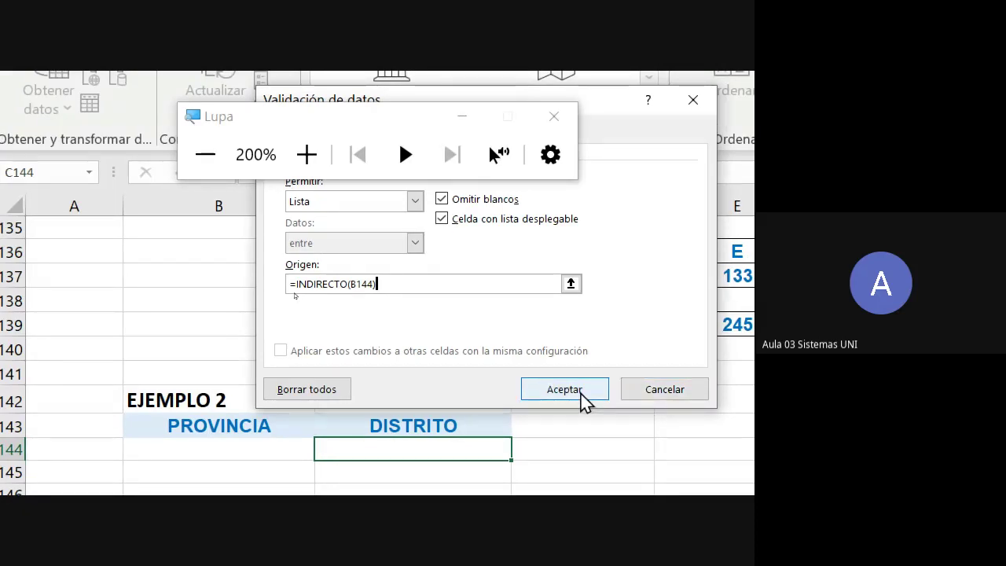
left_click(582, 394)
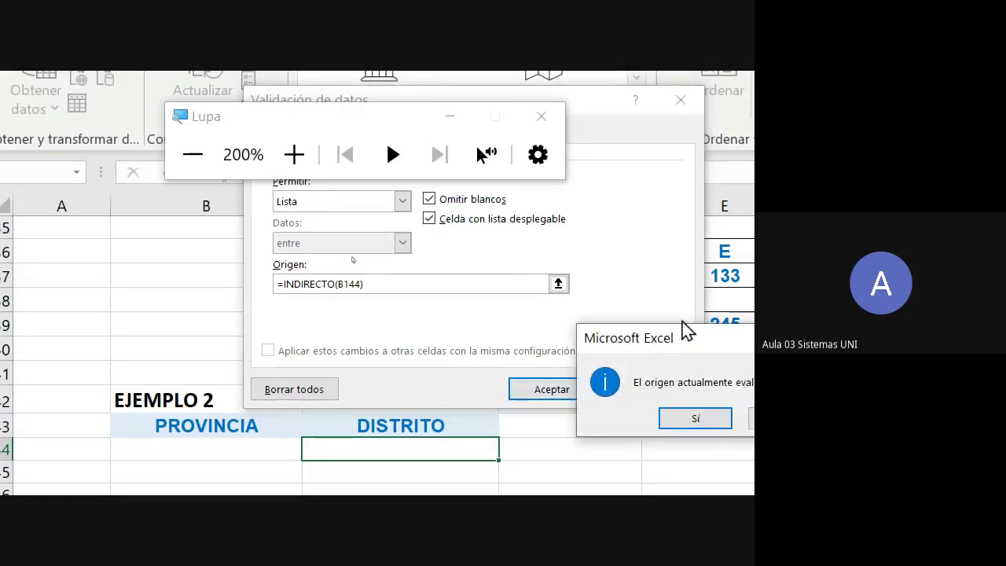
- Move the source-error warning into view and accept it with Sí
left_click_drag(680, 337, 350, 322)
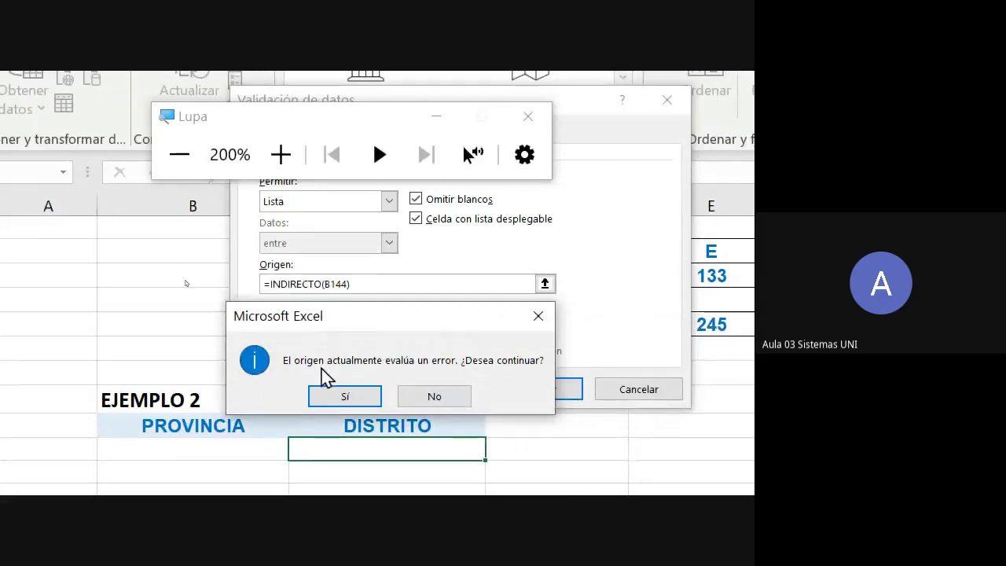
left_click_drag(397, 317, 420, 232)
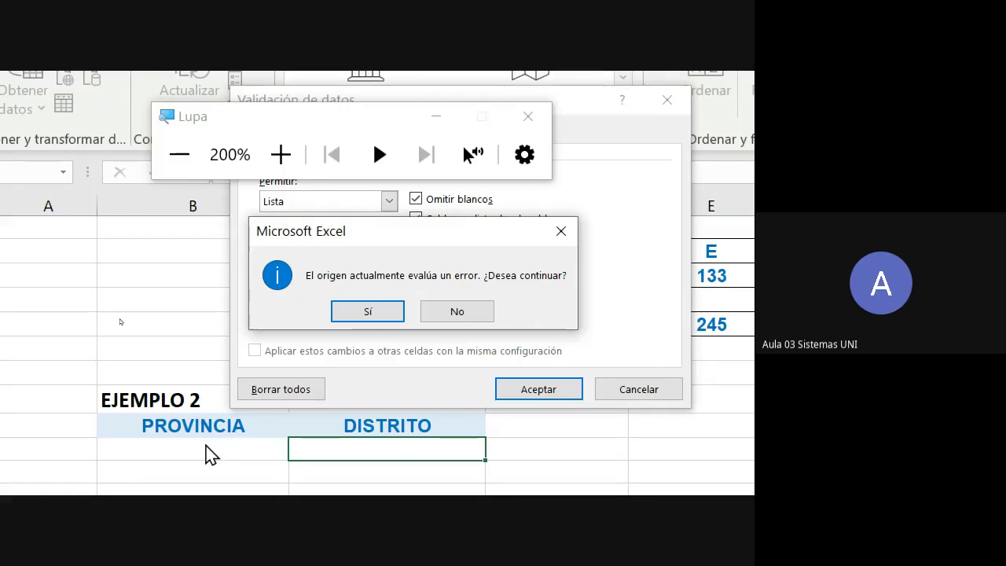
left_click(355, 313)
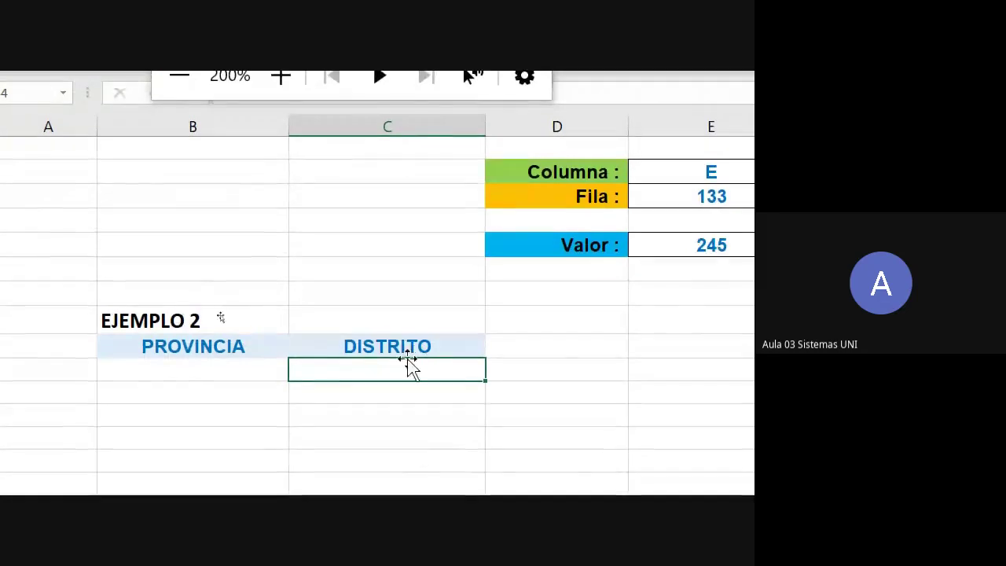
- Choose CAÑETE in B144 and check its districts in C144's dropdown
left_click(404, 369)
left_click(231, 372)
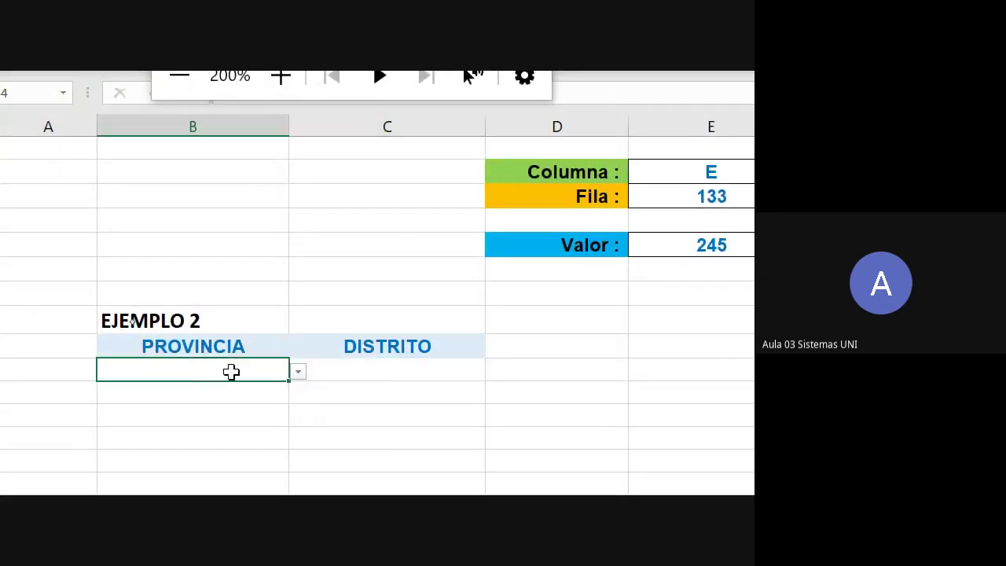
left_click(298, 372)
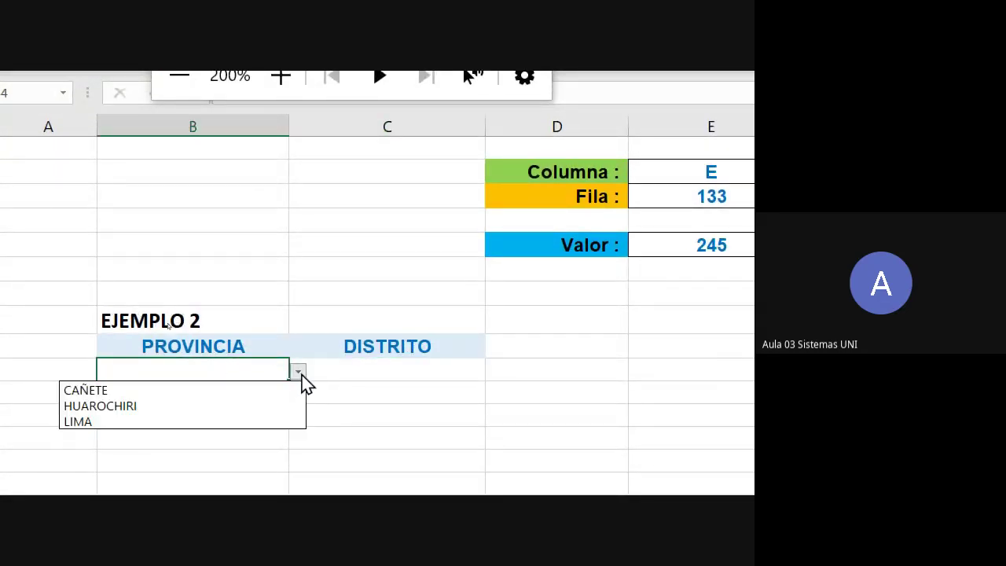
left_click(181, 389)
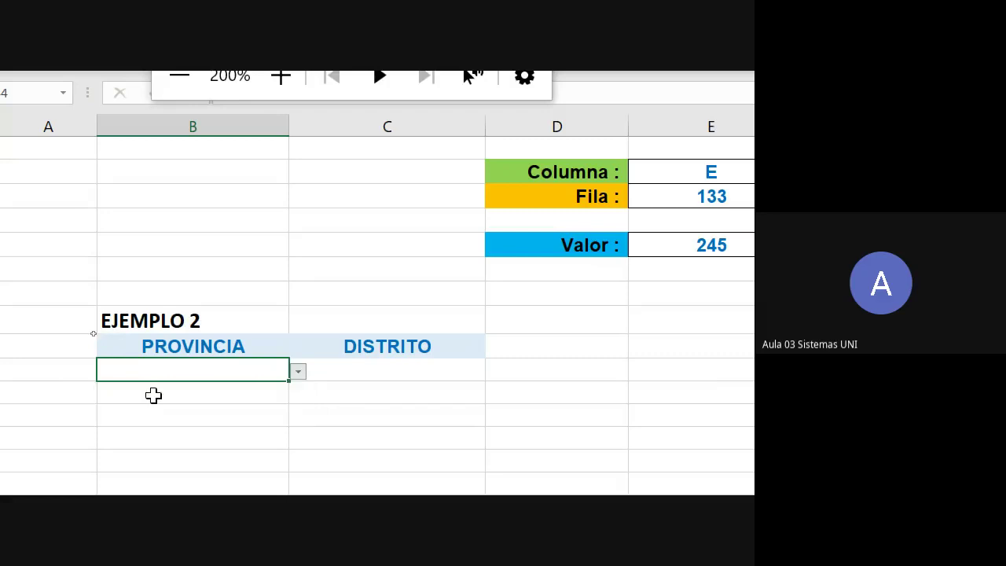
left_click(415, 371)
left_click(495, 374)
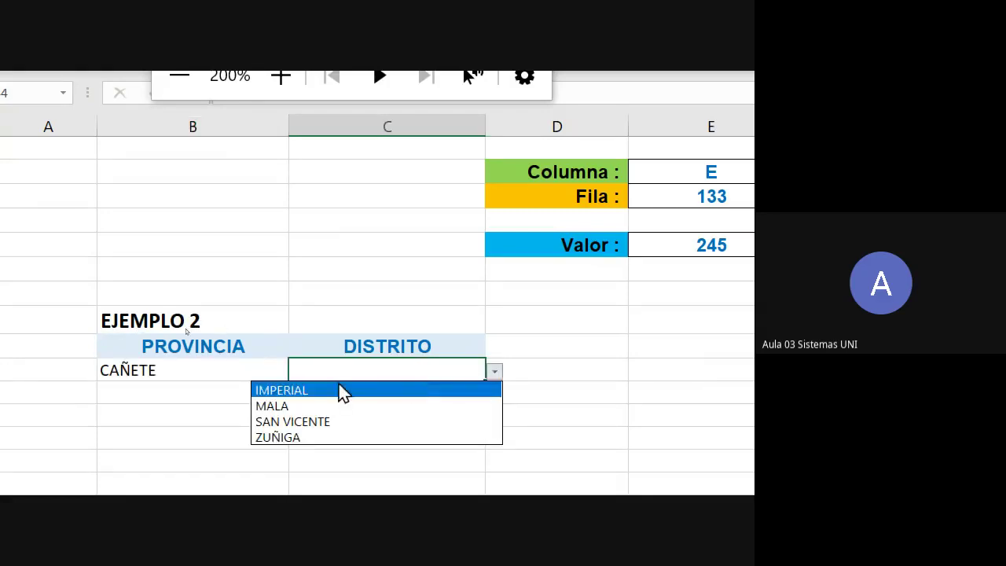
left_click(262, 365)
- Switch the province to HUAROCHIRI and check its district choices
left_click(260, 367)
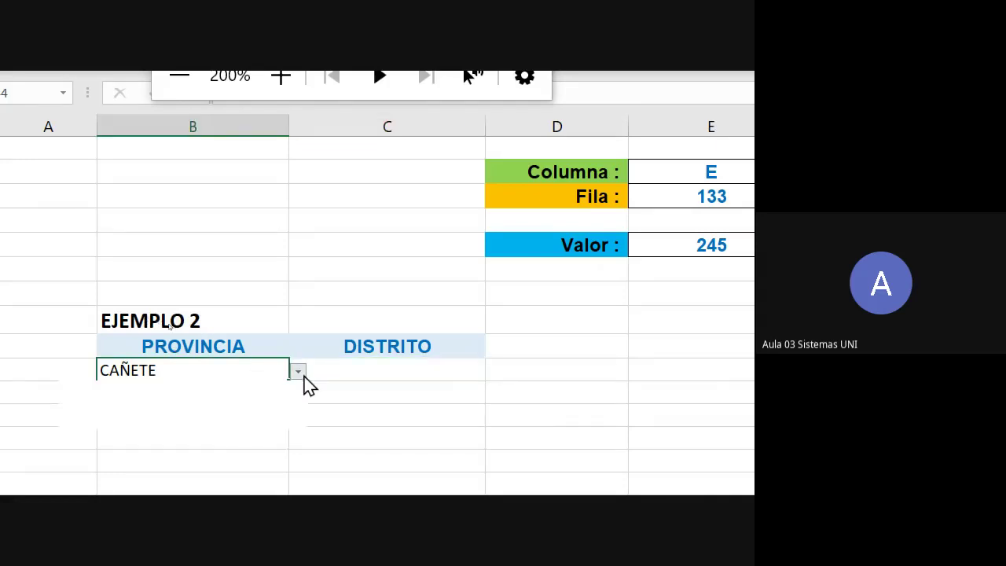
left_click(297, 371)
key("Escape")
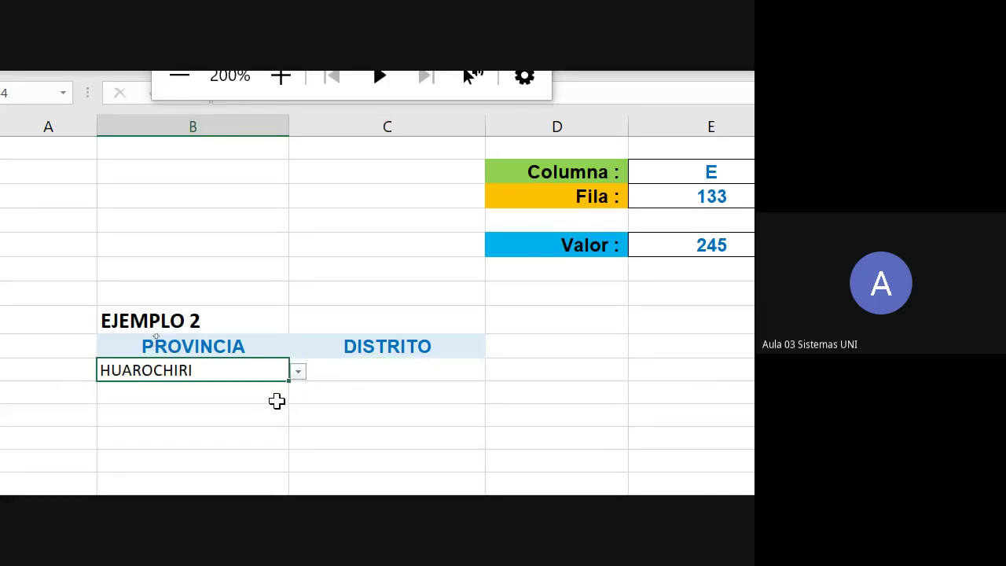
left_click(385, 370)
left_click(495, 372)
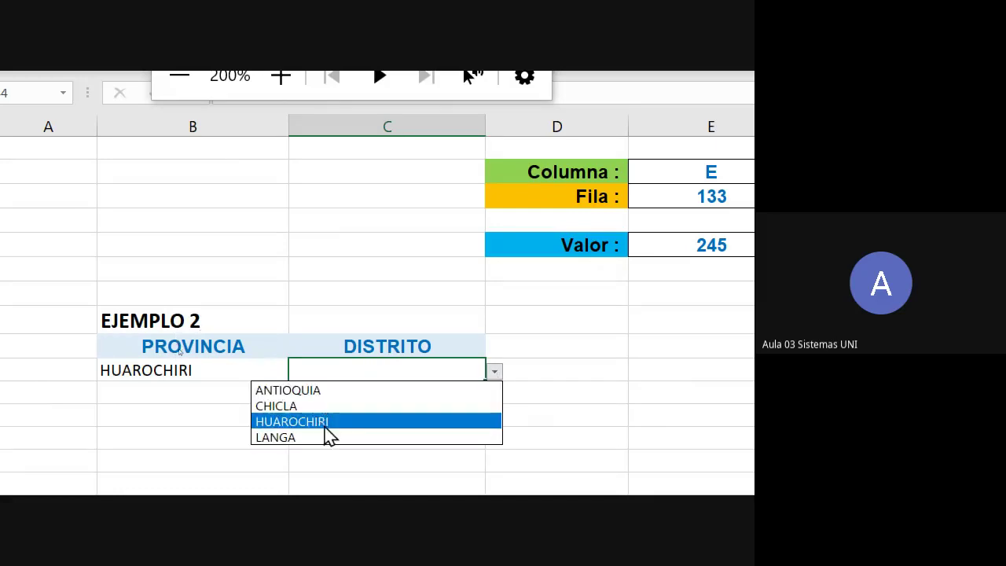
left_click(250, 369)
- Switch the province to LIMA and check its four district choices
left_click(303, 369)
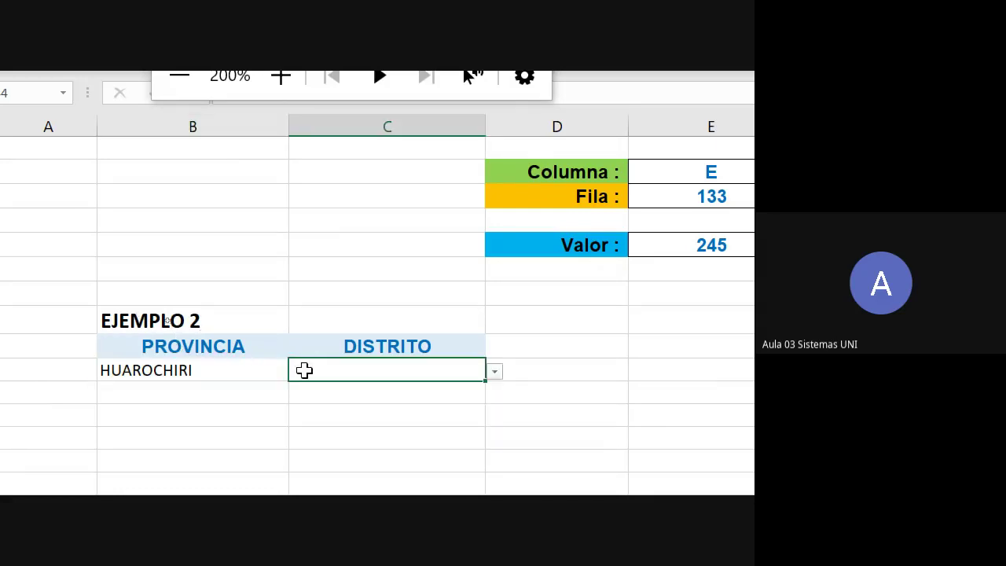
left_click(287, 374)
left_click(298, 371)
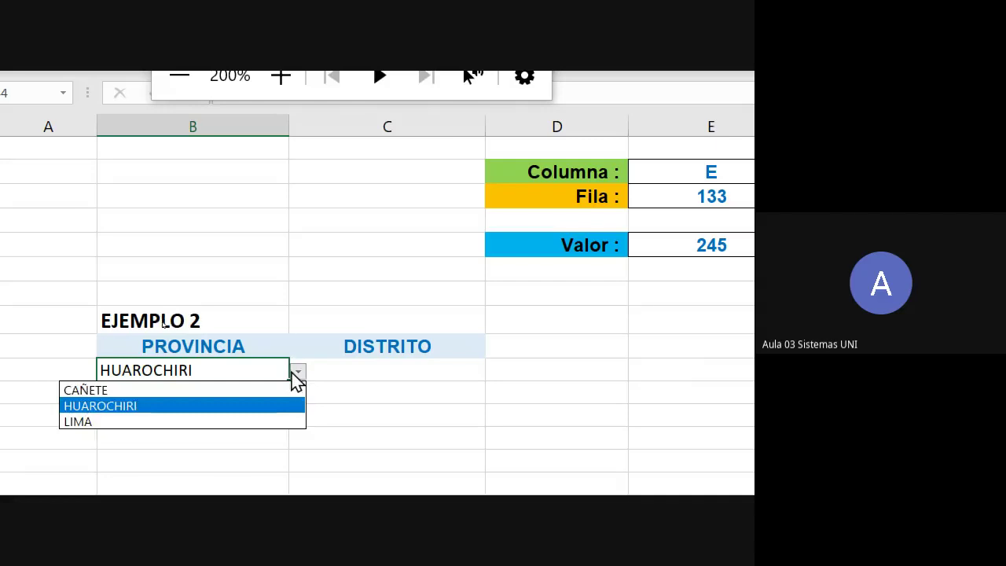
left_click(157, 422)
left_click(446, 367)
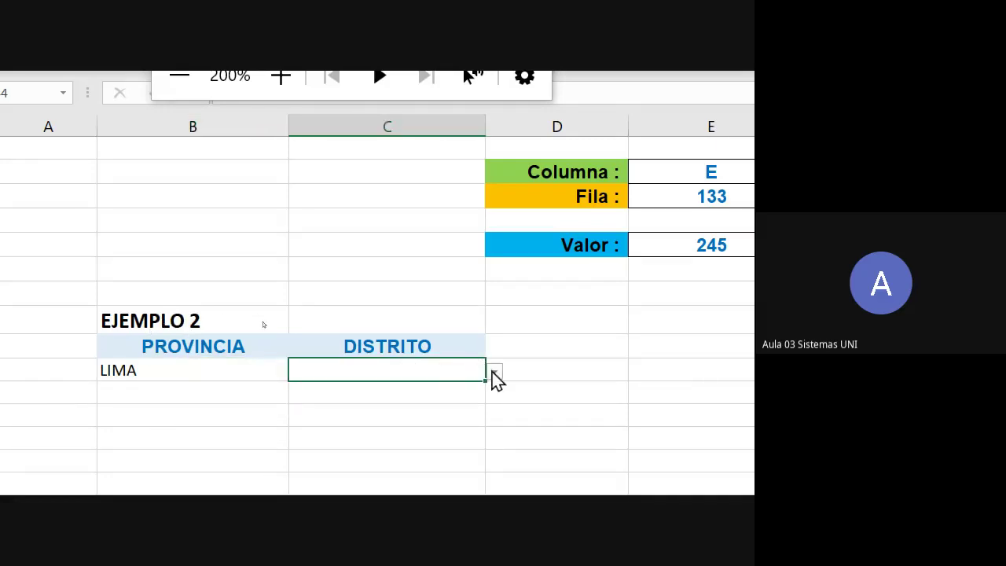
left_click(495, 371)
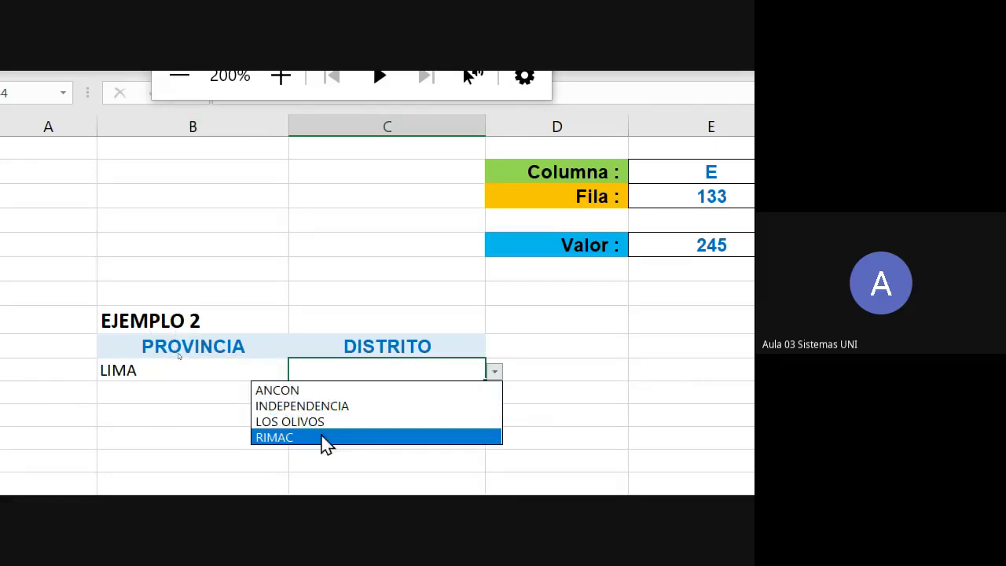
key("Escape")
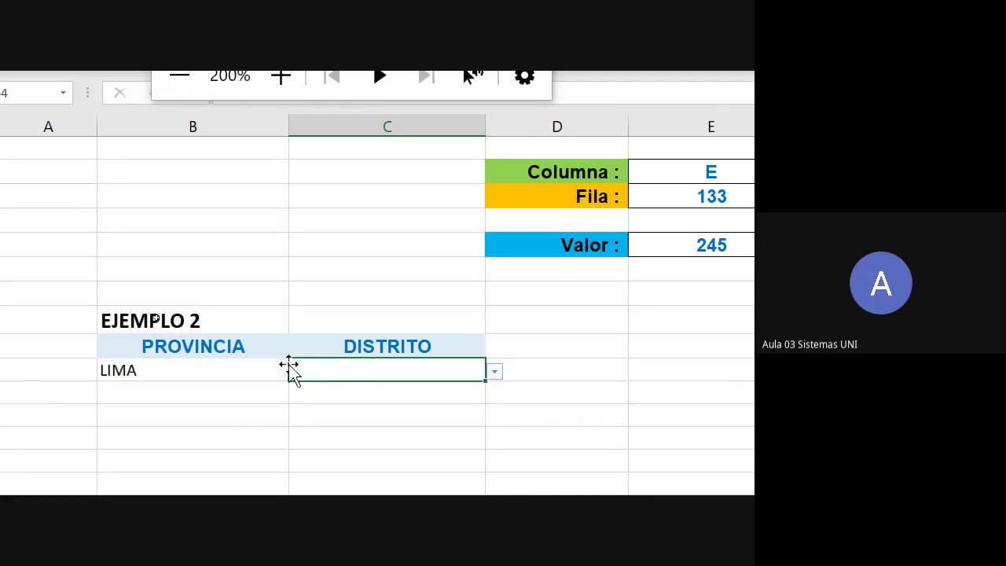
- Pick INDEPENDENCIA then clear it, and fill C144's validation down to C149
left_click(286, 366)
left_click(310, 374)
left_click(489, 374)
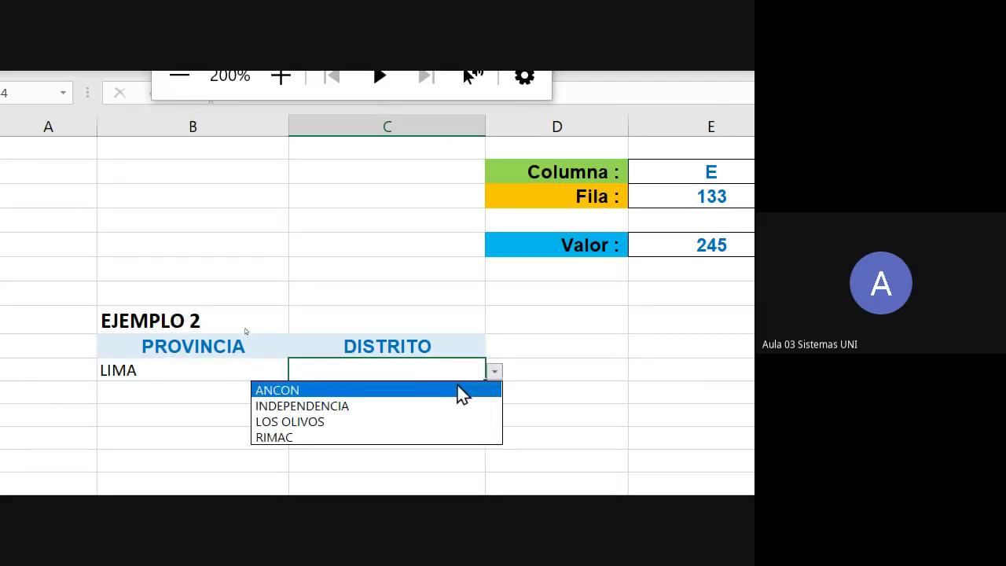
left_click(448, 404)
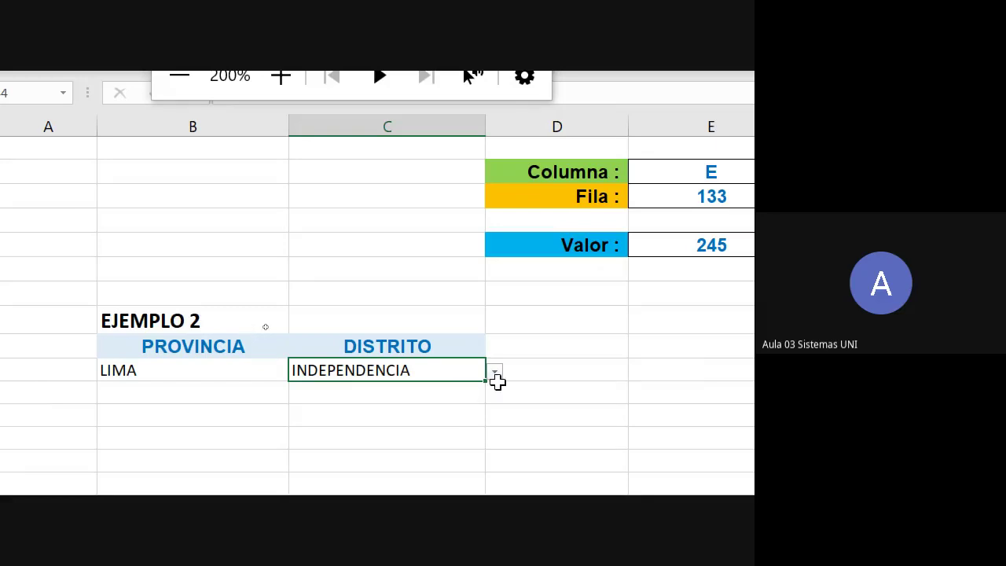
key("Delete")
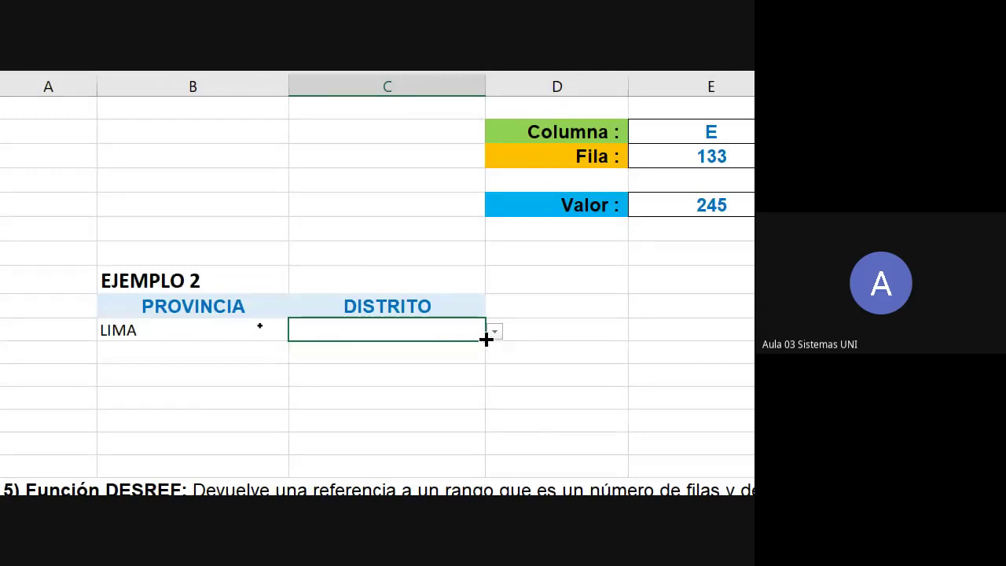
left_click_drag(485, 339, 486, 455)
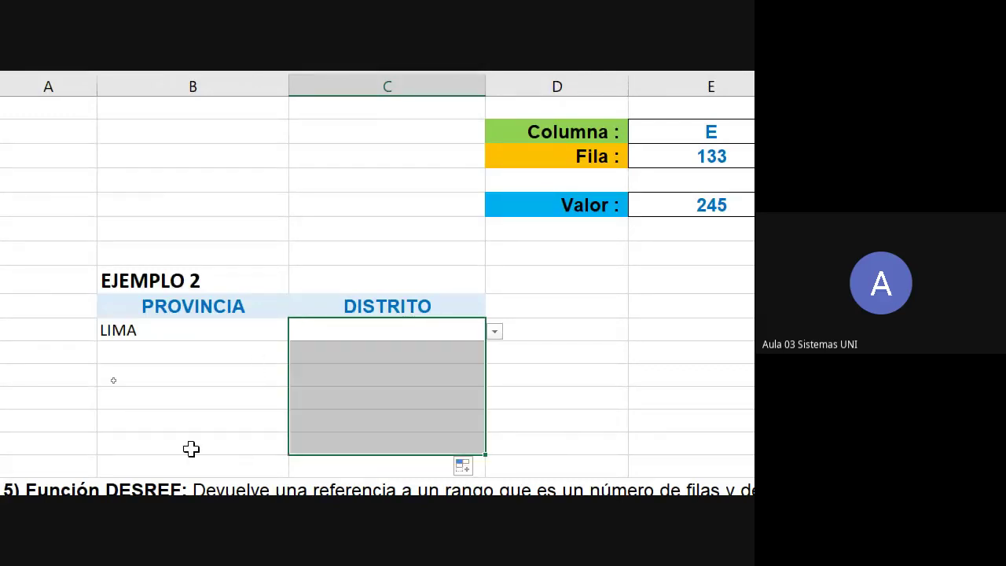
left_click(422, 351)
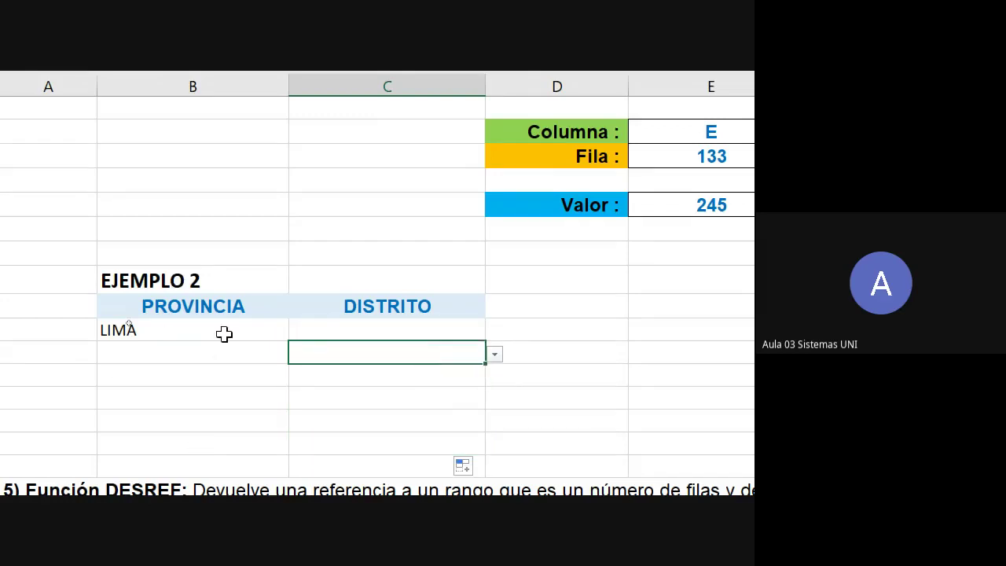
- Fill the first two rows with LIMA/INDEPENDENCIA and HUAROCHIRI/CHICLA from the dropdowns
key("Up")
left_click(495, 332)
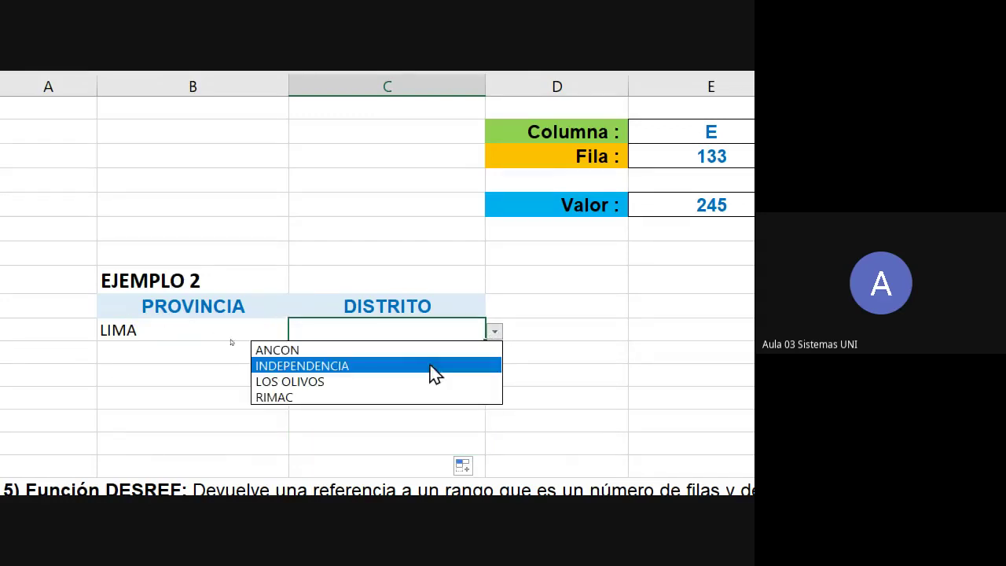
left_click(429, 364)
left_click(253, 356)
left_click(298, 355)
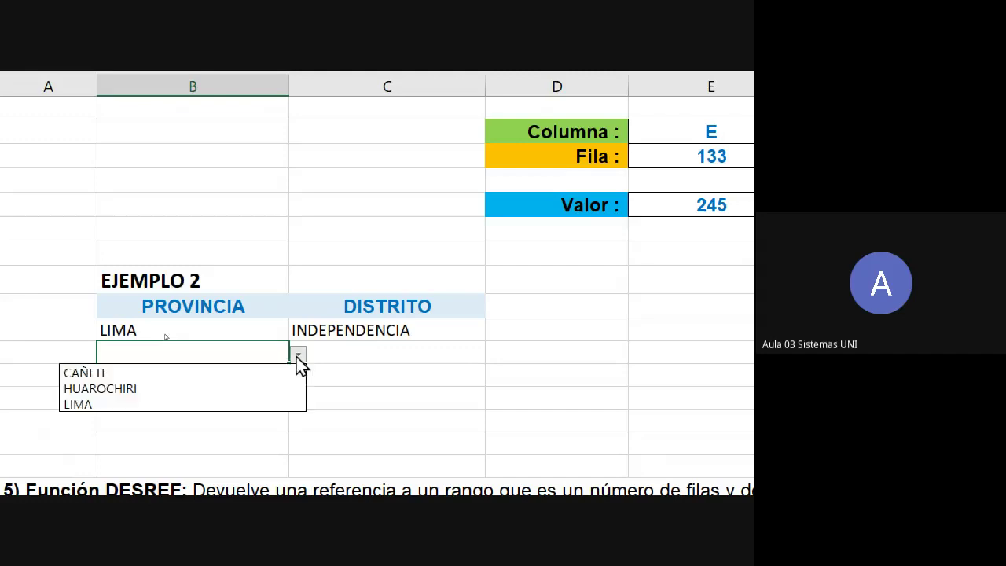
left_click(238, 386)
left_click(391, 353)
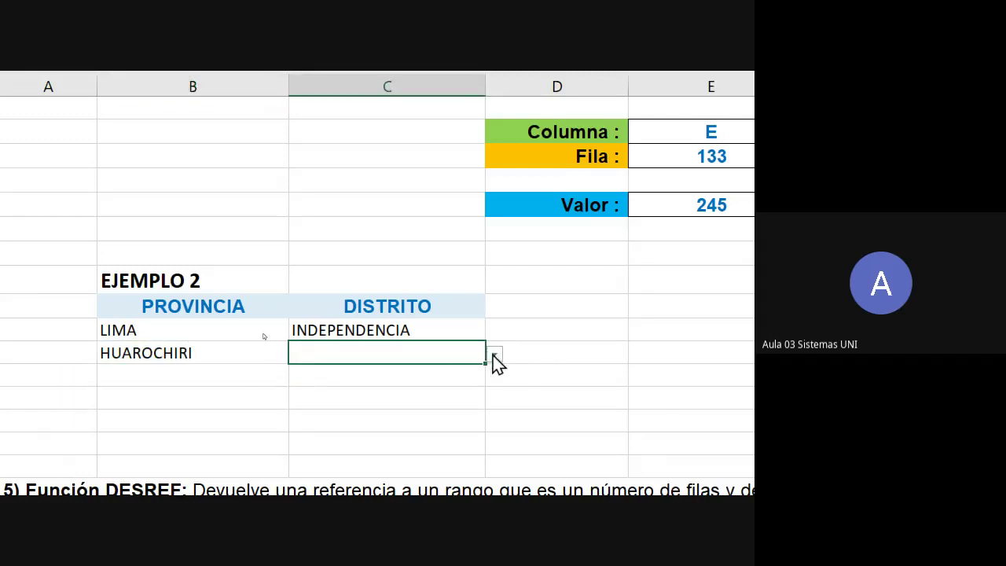
left_click(494, 354)
left_click(452, 388)
- Fill the third row with CAÑETE/ZUÑIGA from the dropdowns
left_click(236, 374)
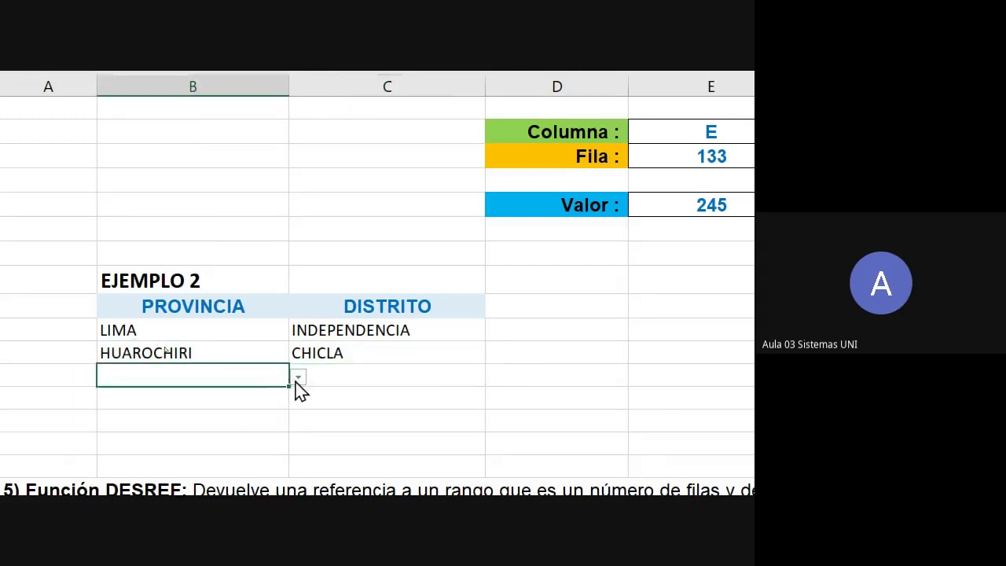
left_click(298, 377)
left_click(242, 401)
left_click(396, 376)
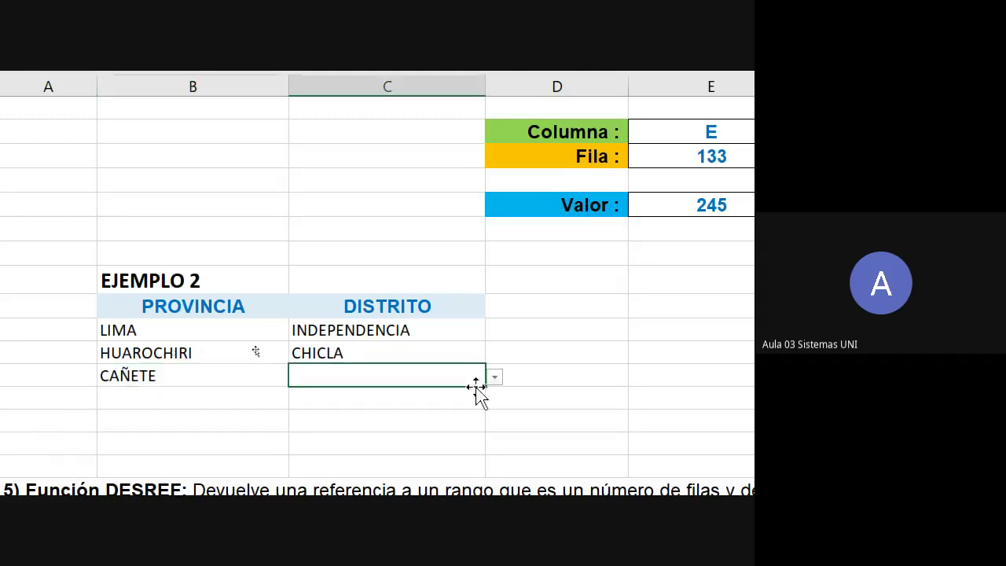
left_click(494, 381)
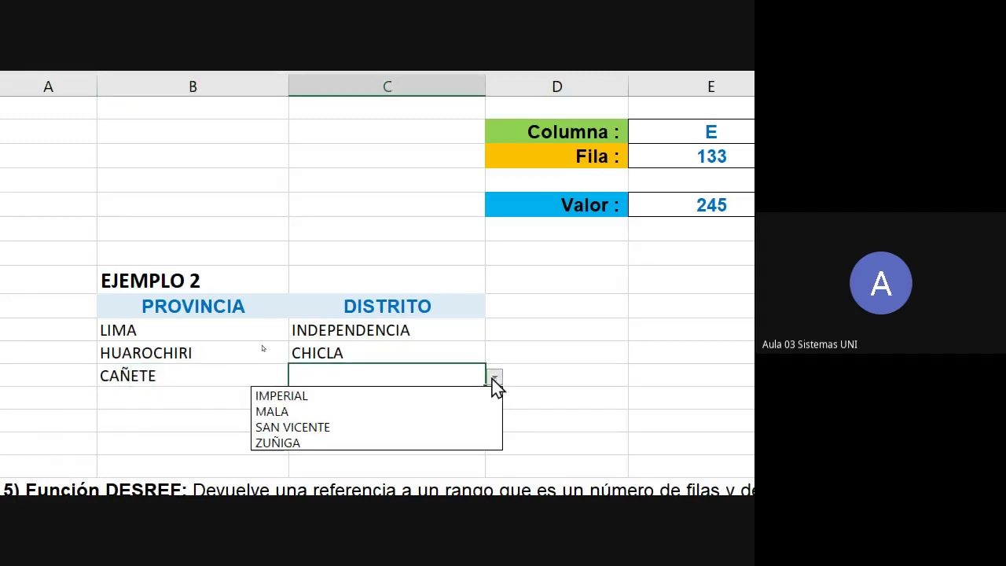
left_click(348, 443)
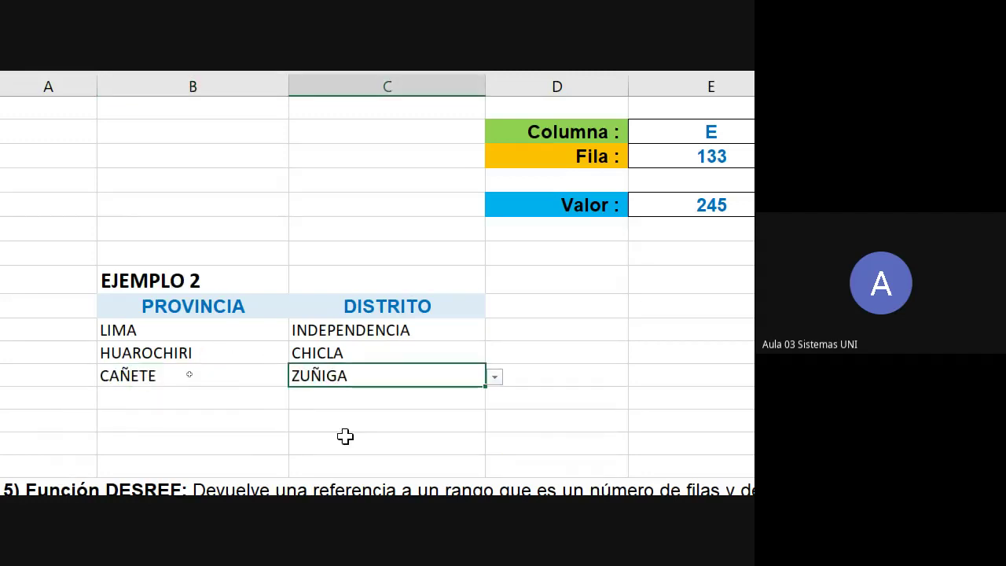
left_click(271, 418)
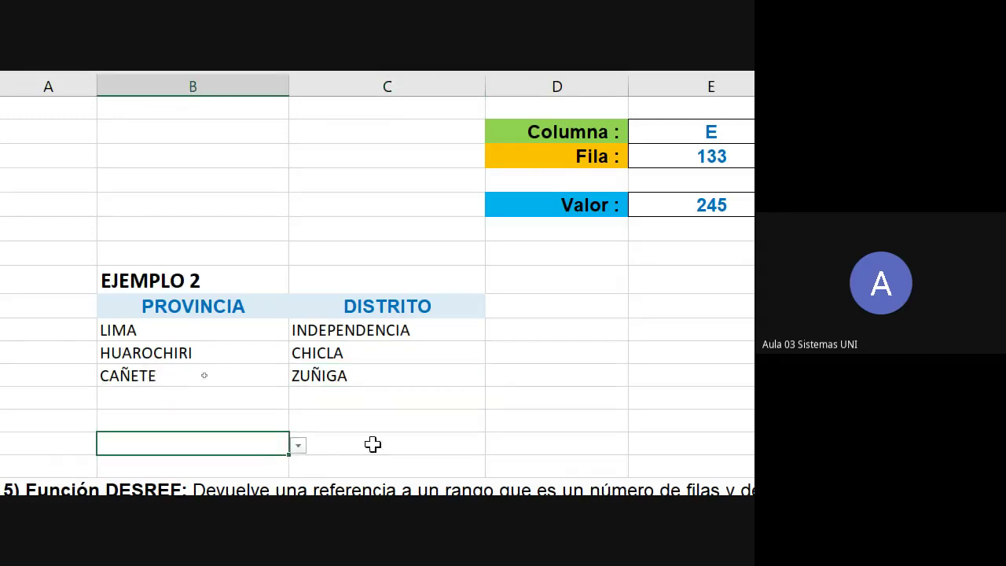
left_click(391, 401)
left_click(386, 444)
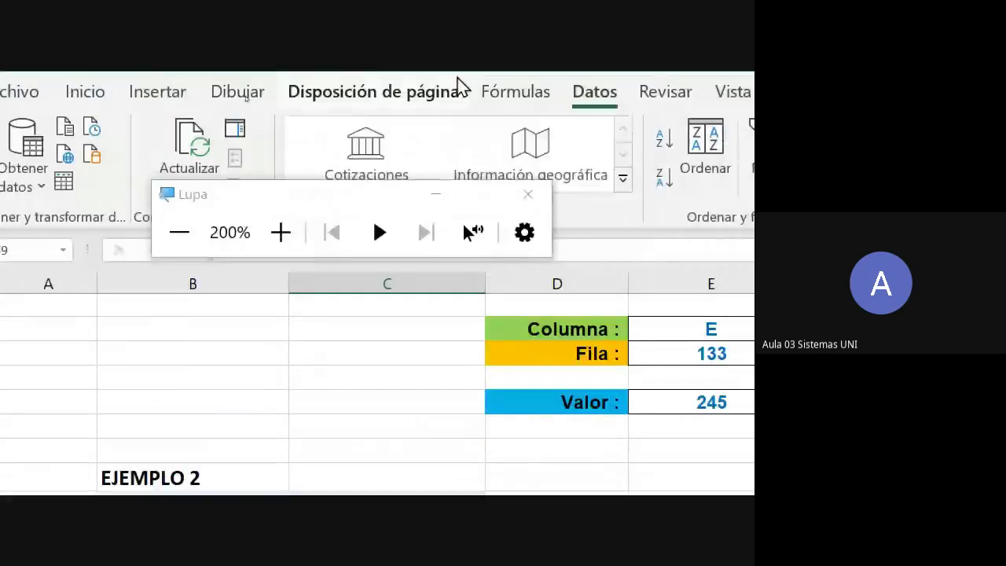
- Click around empty cells E143 and E146 beside the example table
left_click(525, 197)
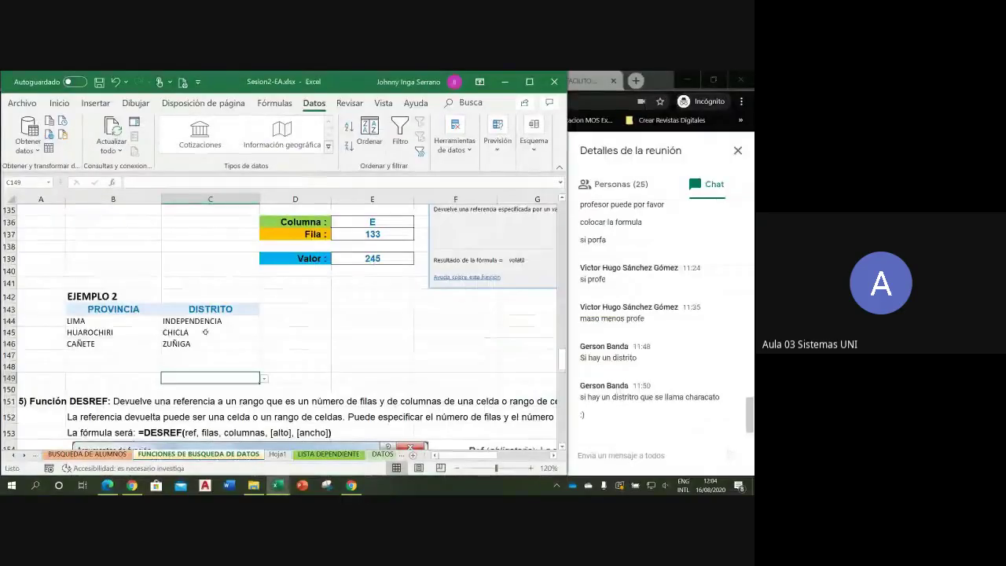
left_click(332, 311)
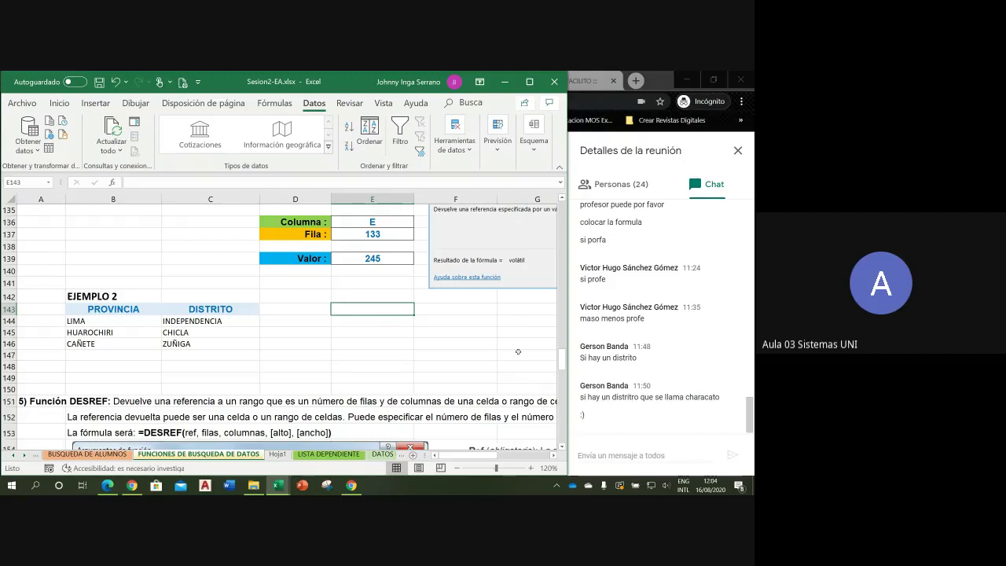
mouse_move(562, 359)
left_mouse_down()
mouse_move(566, 349)
mouse_move(566, 359)
left_mouse_up()
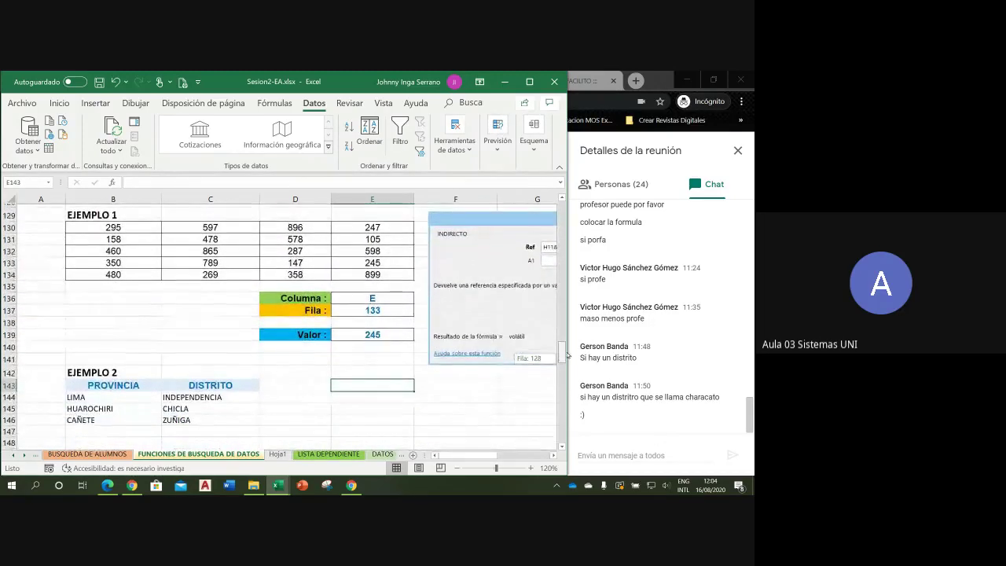
scroll(421, 440, "up", 1)
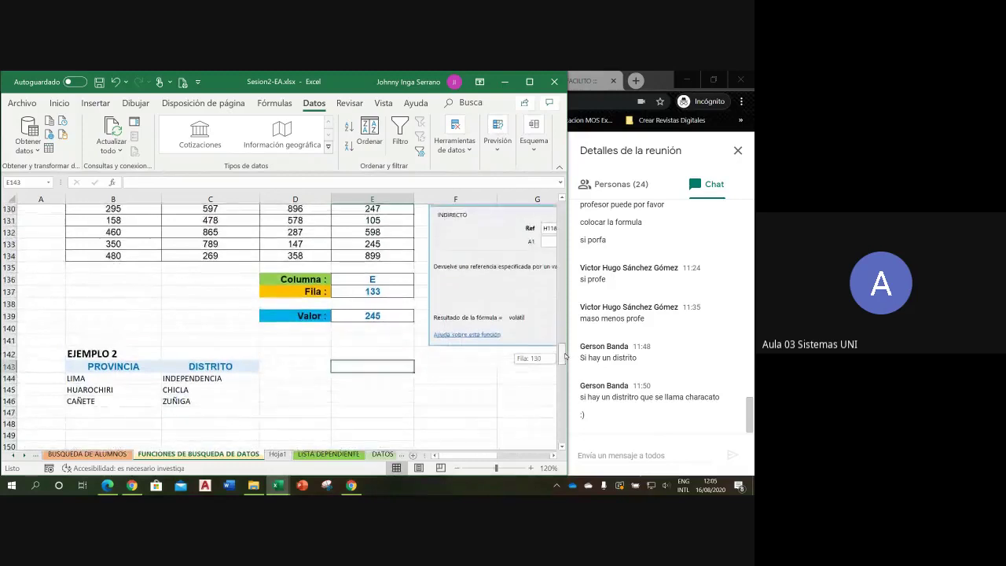
left_click(352, 417)
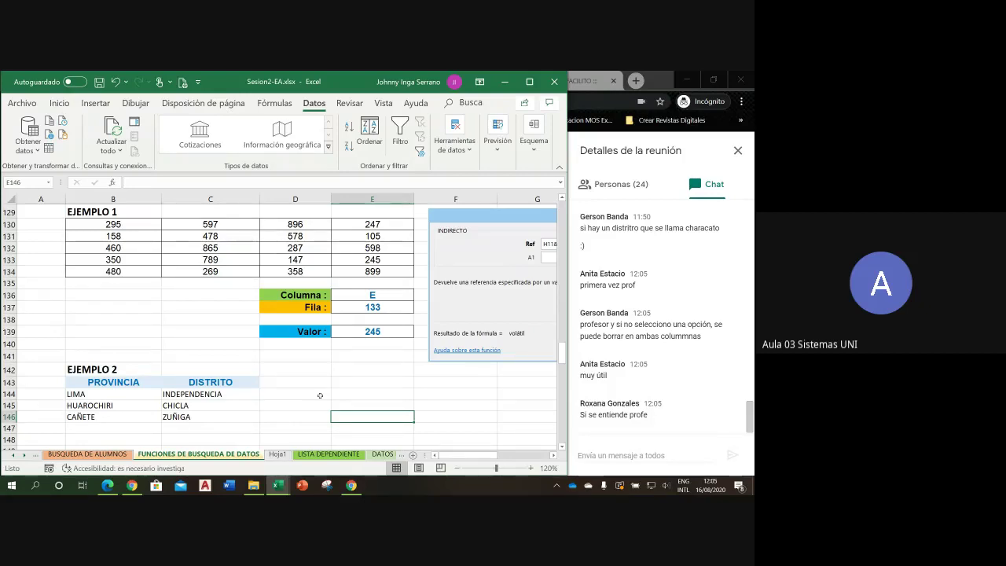
- Check B144's province dropdown keeps LIMA, then go to the Hoja1 sheet
left_click(154, 394)
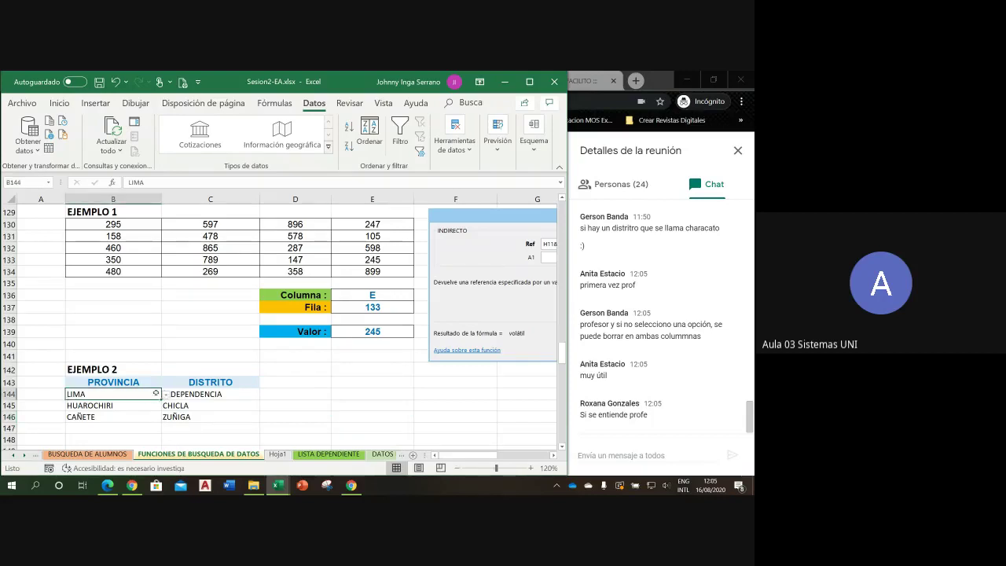
left_click(165, 395)
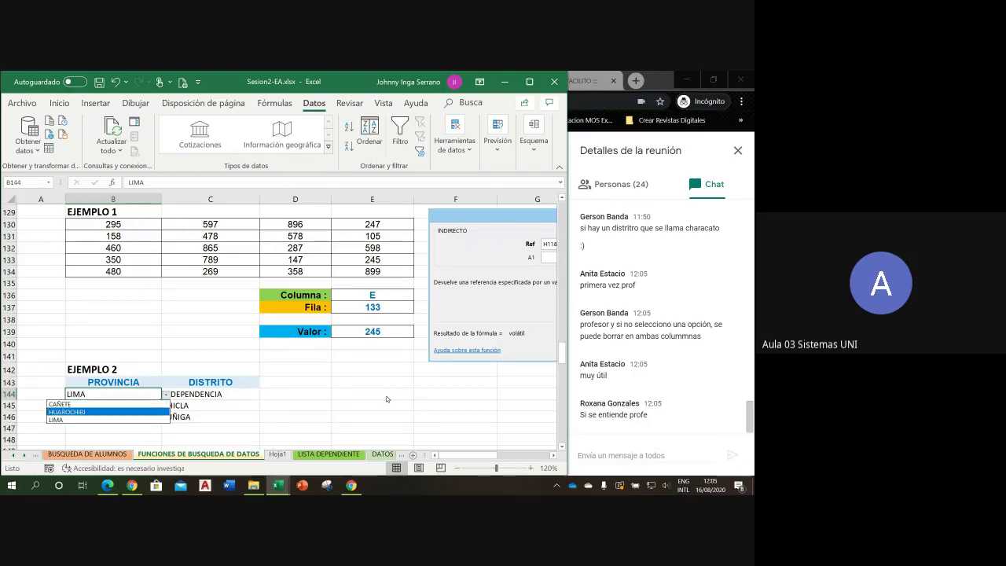
key("Down")
key("Escape")
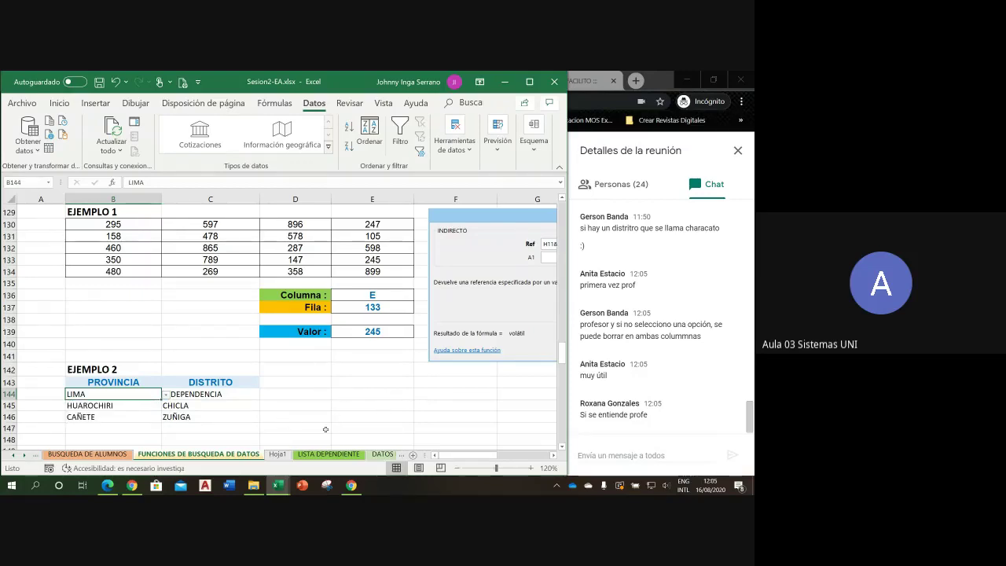
left_click(278, 454)
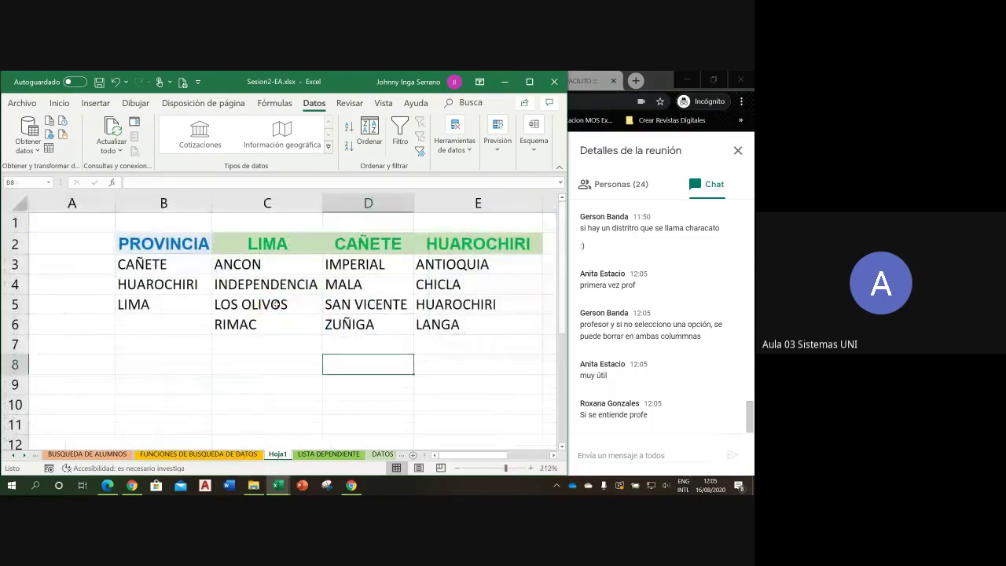
- Select ANCON in C3, then bring the Google Meet browser window forward
left_click(275, 263)
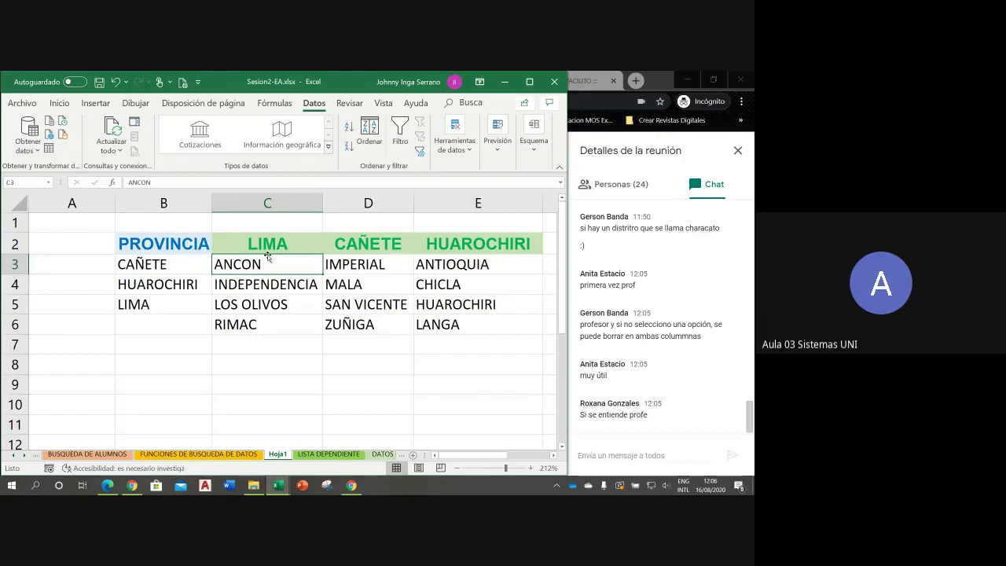
left_click(351, 485)
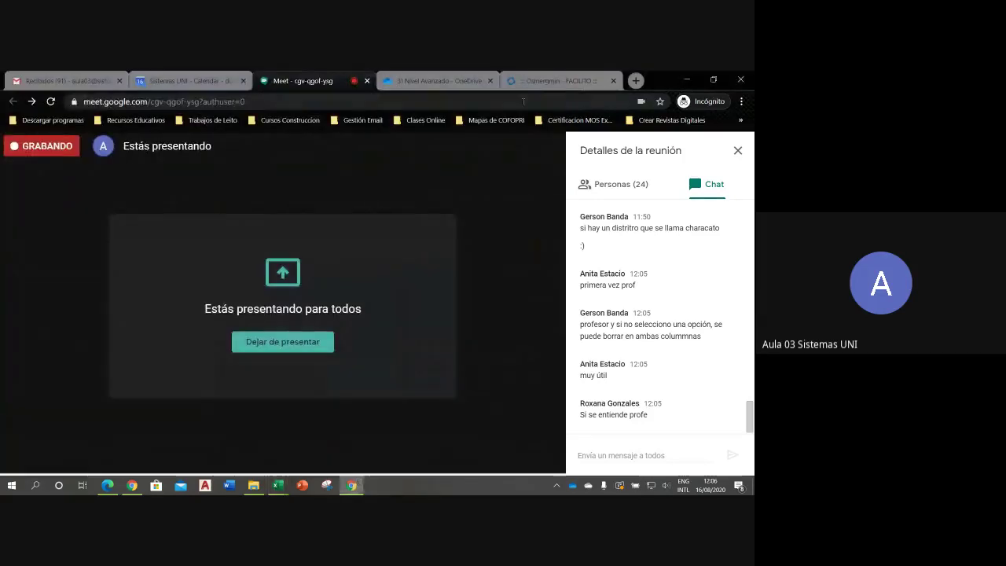
- On the Facilito page, browse the department and province lists, keeping LIMA and HUAROCHIRI
left_click(537, 82)
left_click(233, 274)
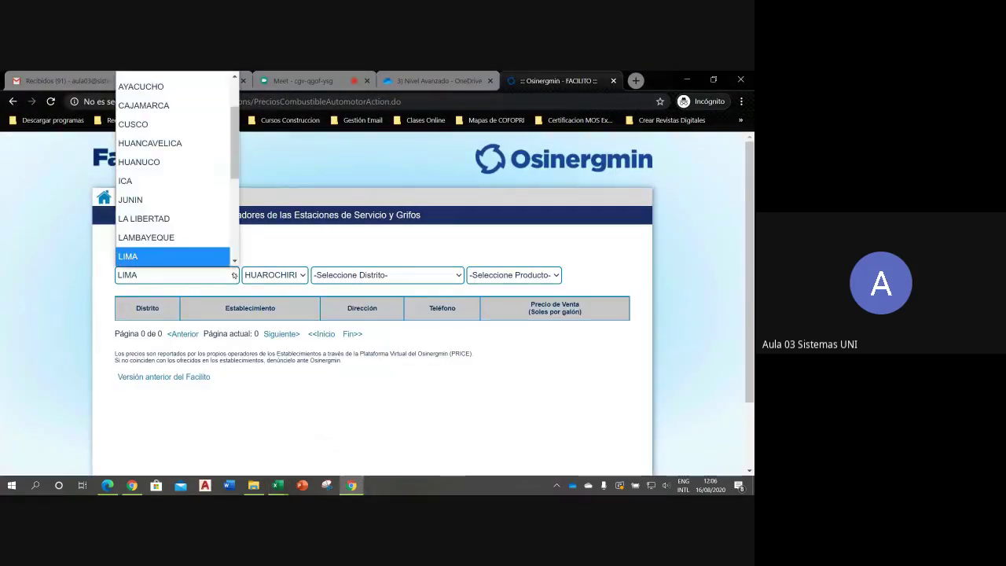
scroll(228, 226, "up", 2)
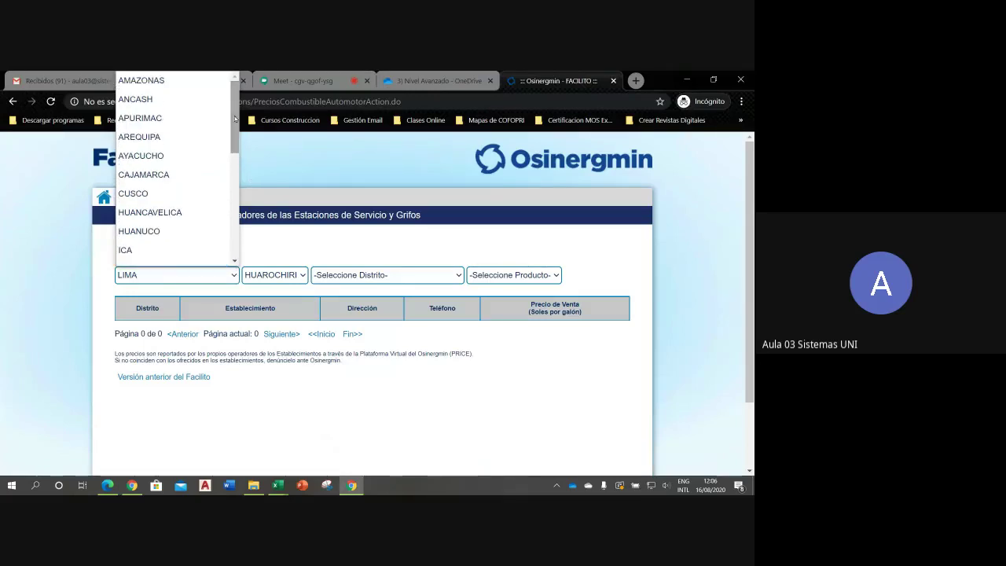
scroll(227, 225, "down", 5)
scroll(228, 225, "up", 5)
scroll(212, 236, "down", 1)
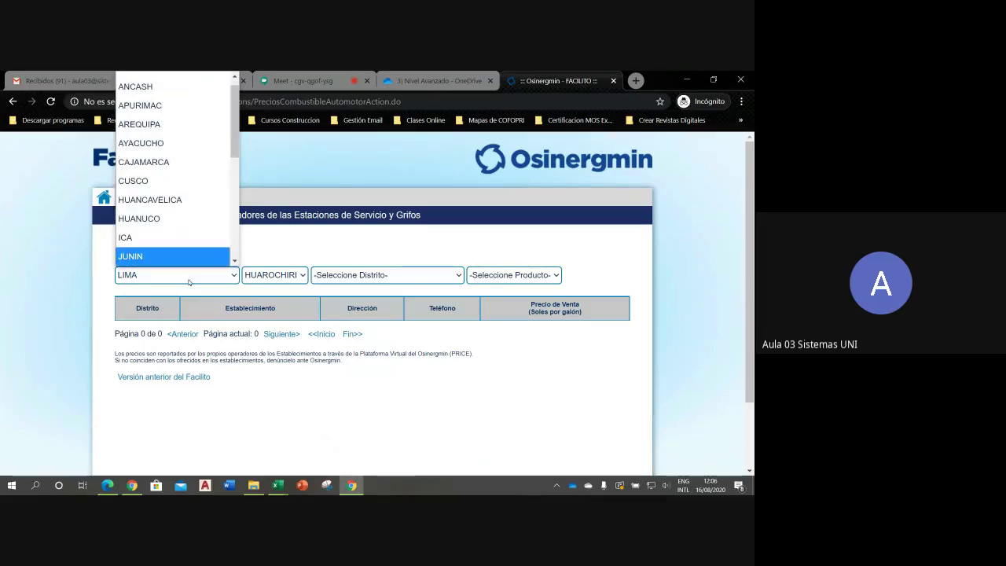
left_click(114, 292)
left_click(271, 278)
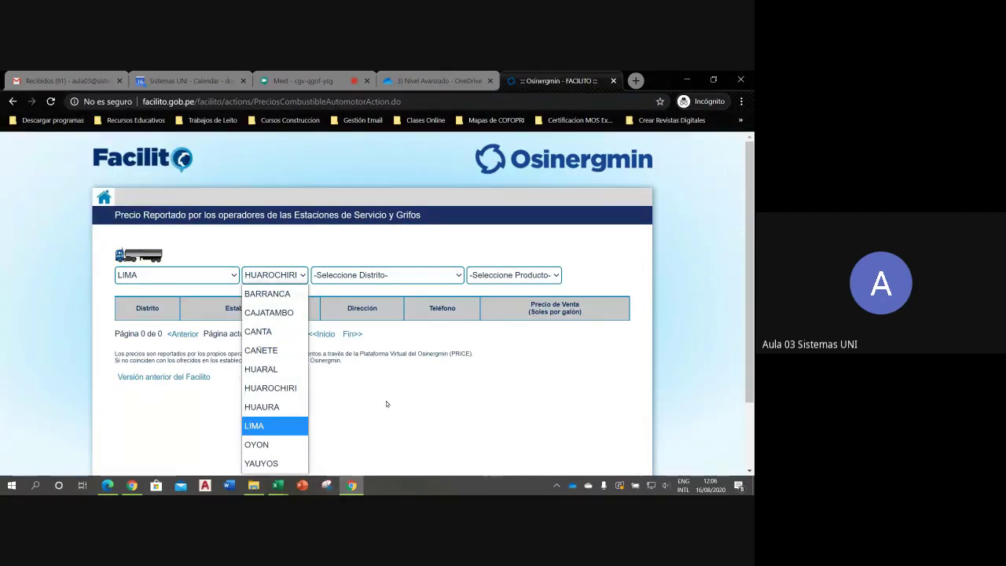
left_click(361, 362)
- View HUAROCHIRI's district list with its '-Seleccione Distrito-' entry, then return to the Sesion2-EA workbook
left_click(304, 279)
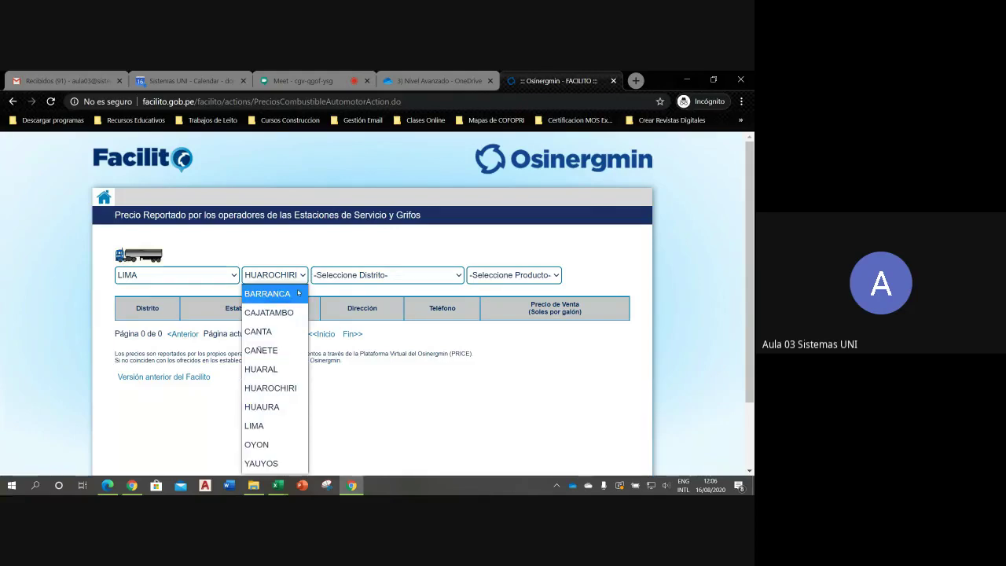
left_click(285, 261)
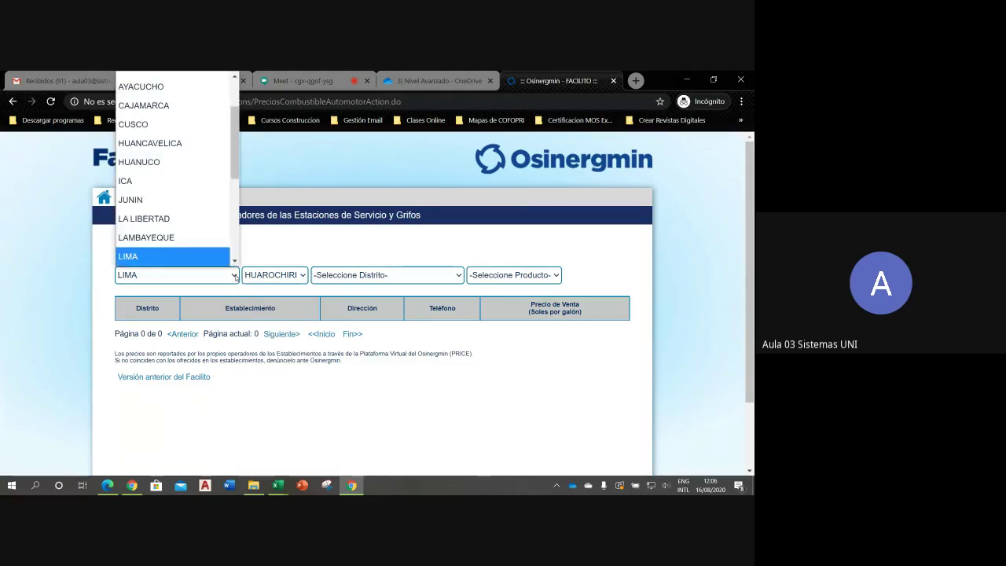
left_click(236, 275)
left_click_drag(236, 169, 221, 222)
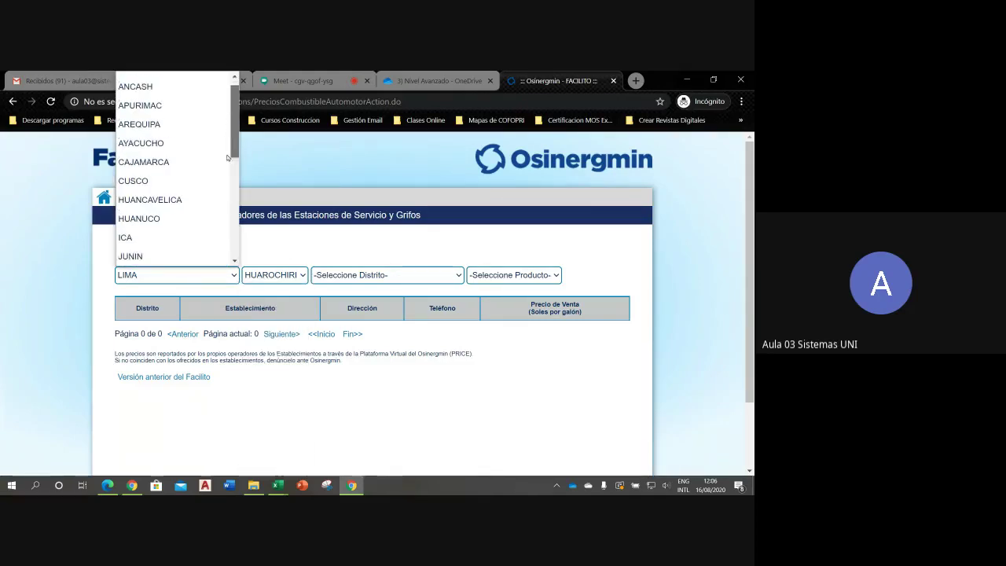
scroll(221, 222, "up", 5)
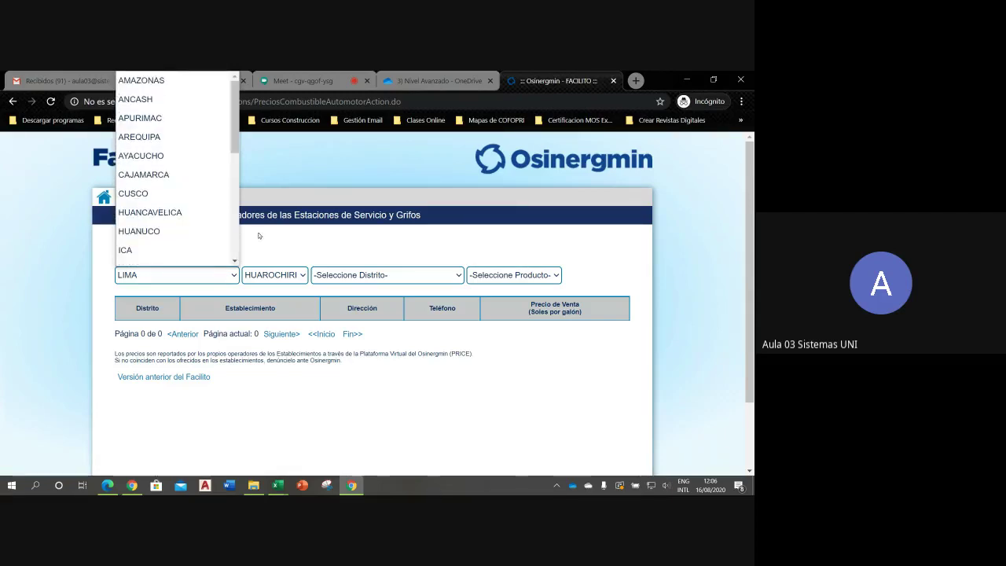
left_click(461, 277)
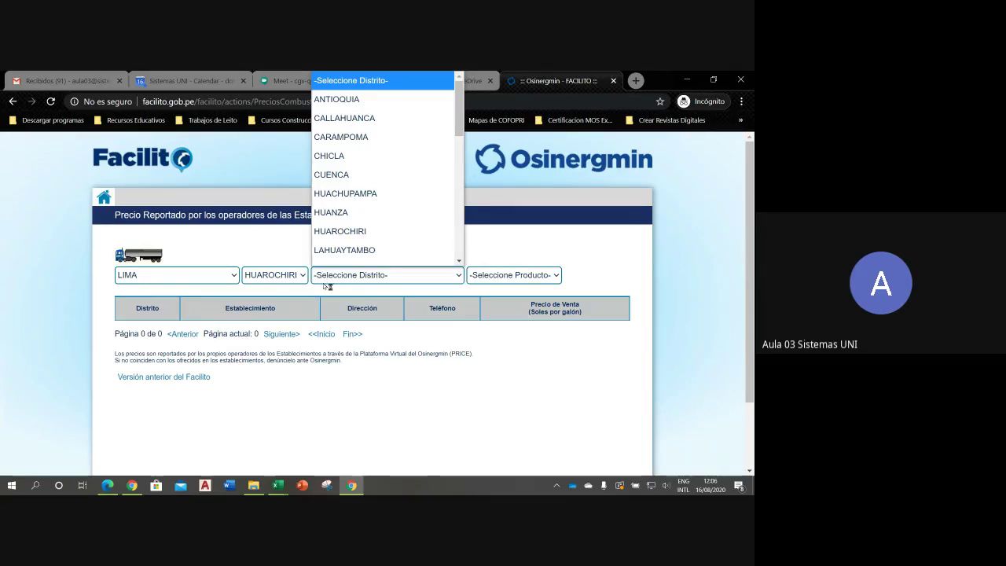
left_click(277, 485)
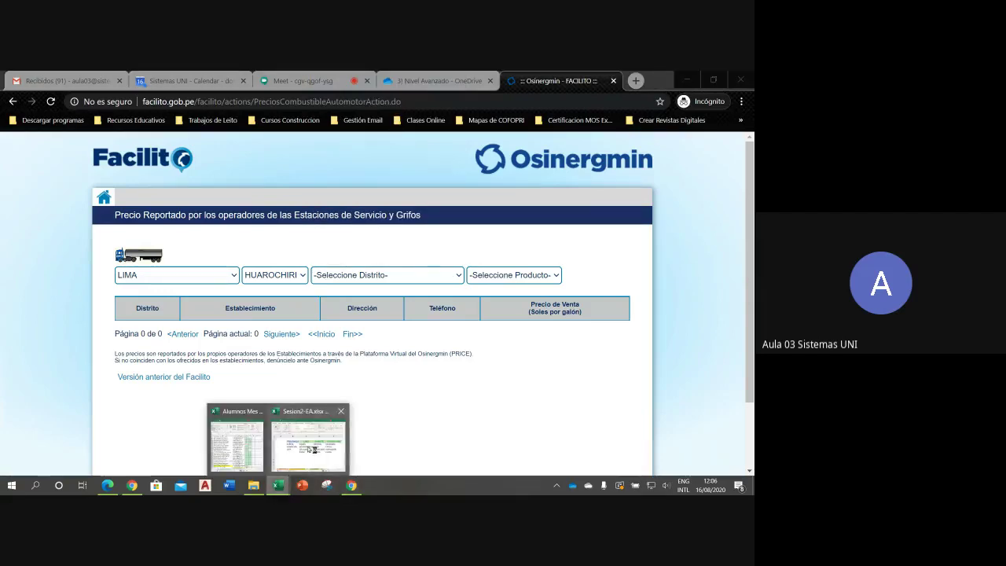
left_click(313, 448)
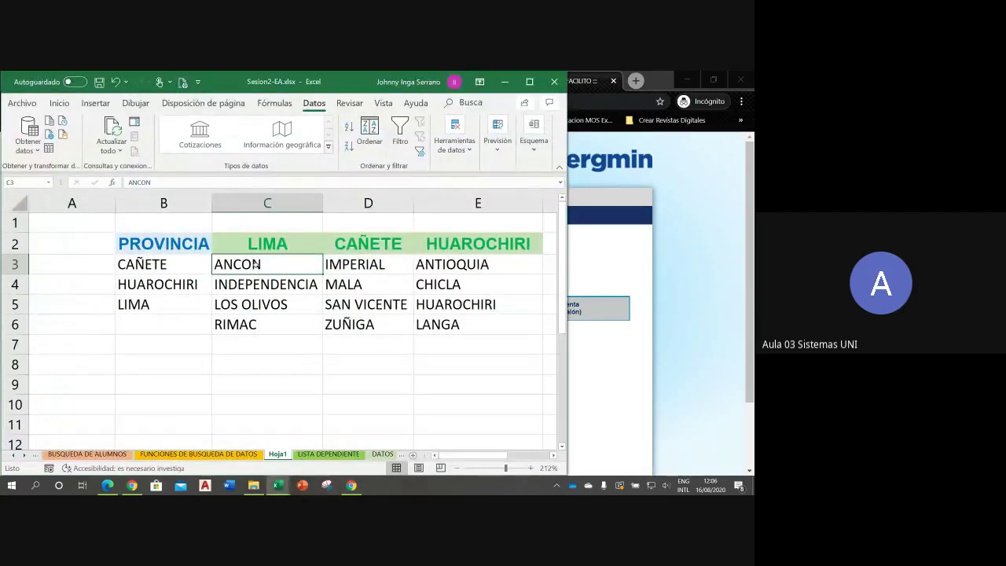
- Enter '-Seleccione un distrito-' in C3 as plain text, prefixed with an apostrophe
type("-")
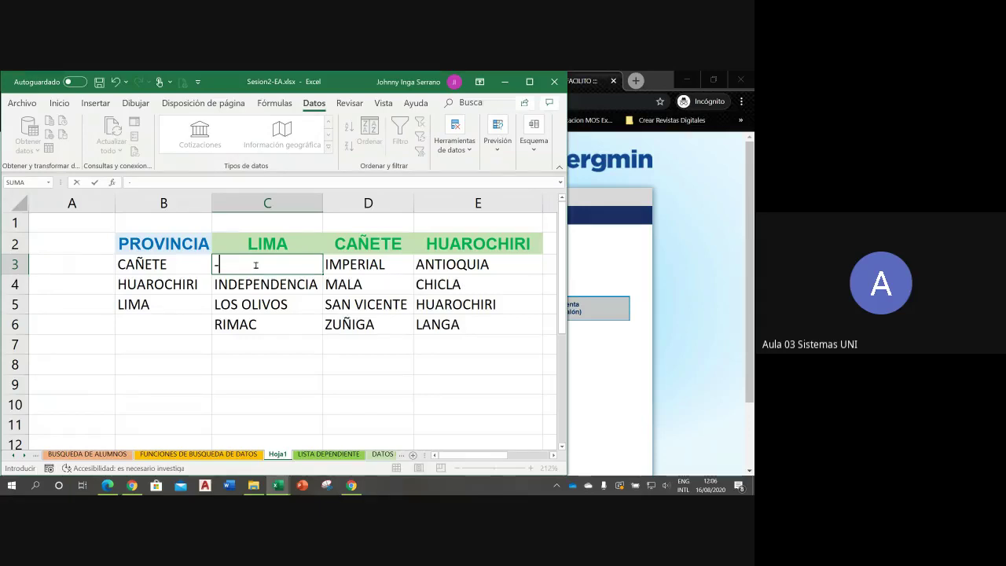
type("S")
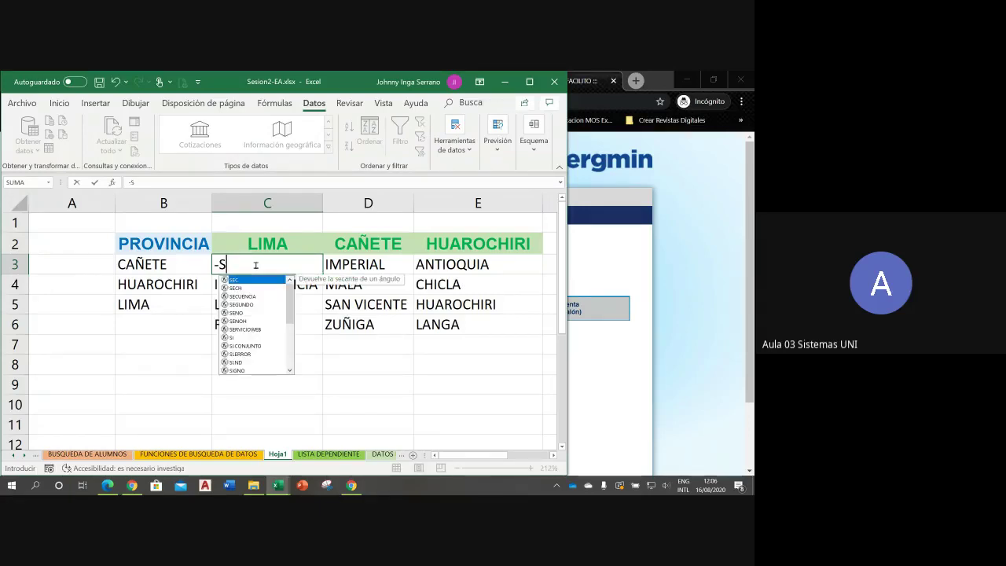
type("ELE")
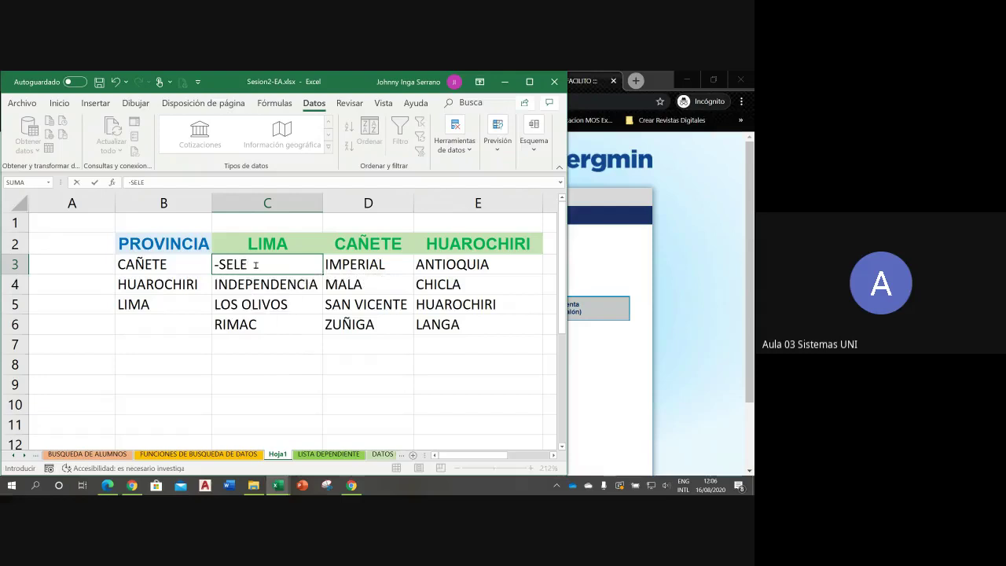
key("BackSpace")
key("BackSpace")
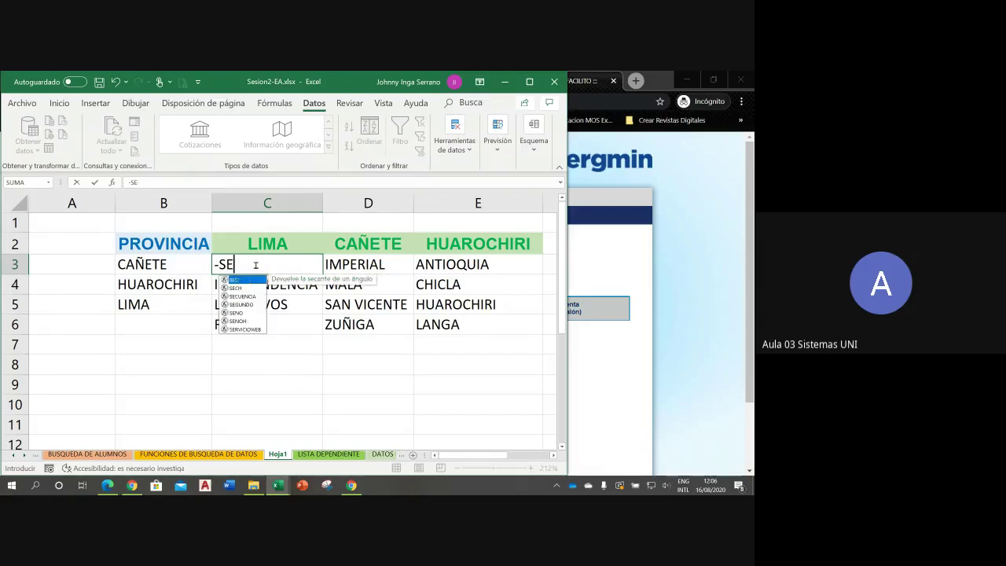
type("L")
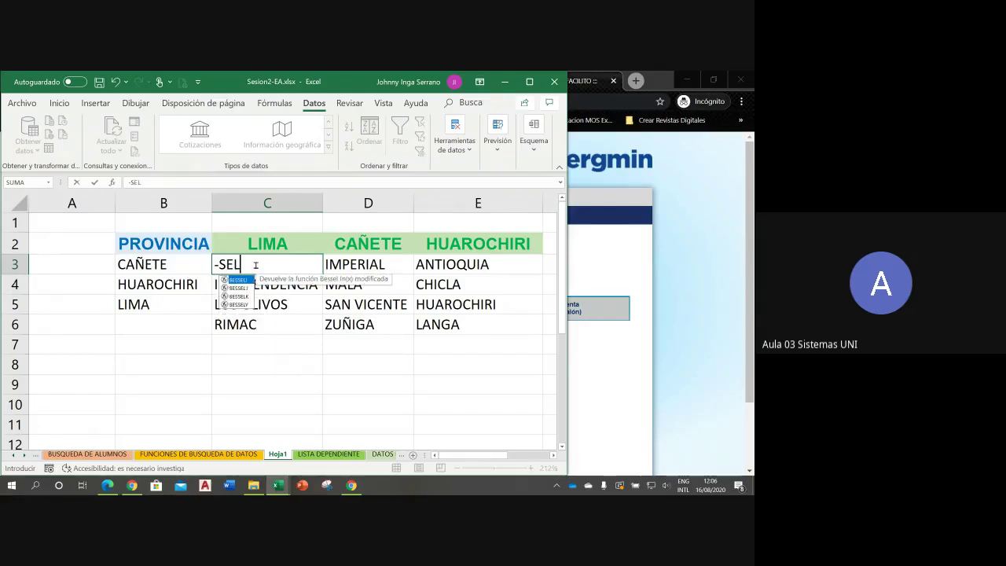
key("BackSpace")
key("BackSpace")
type("ele")
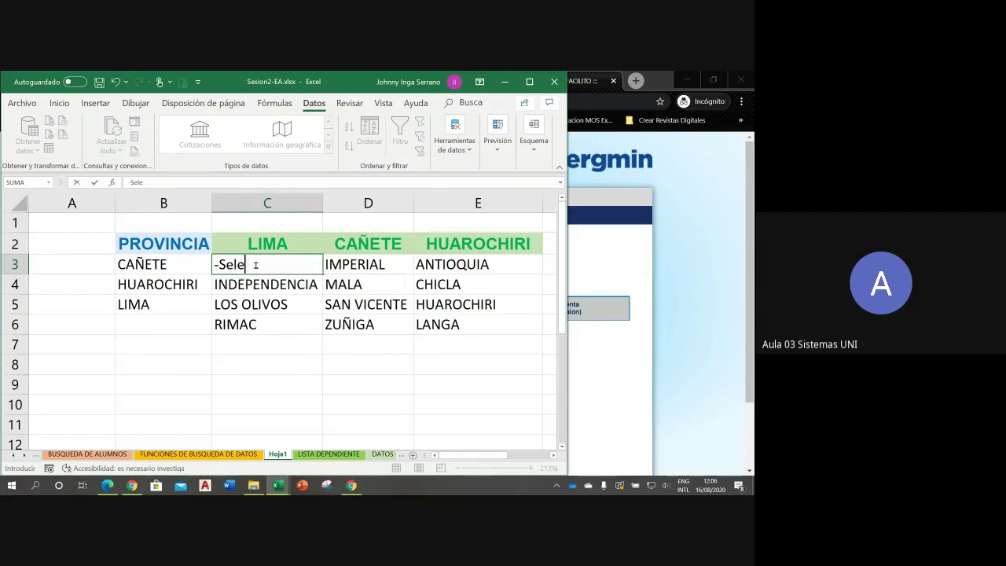
type("ccione un")
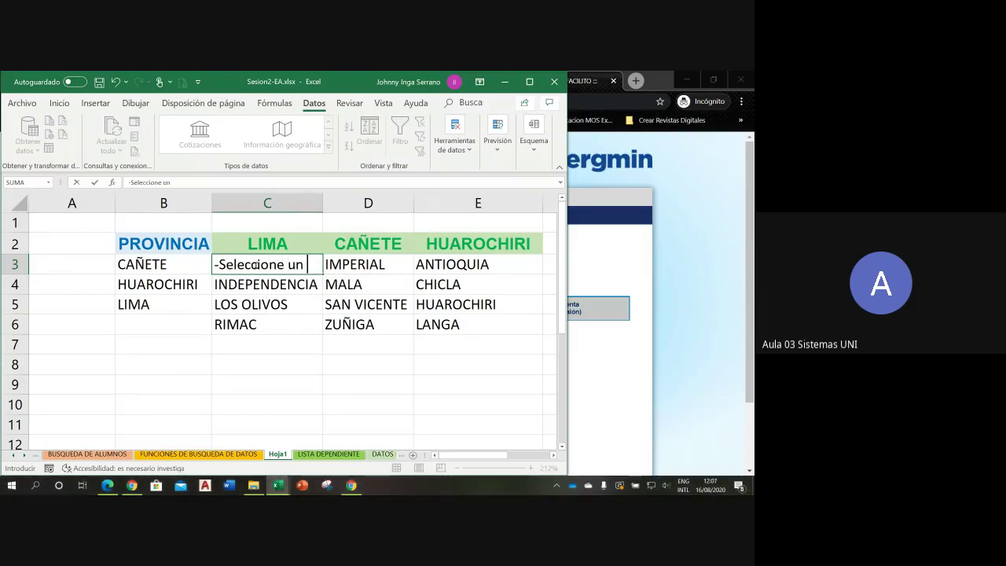
type(" distrito")
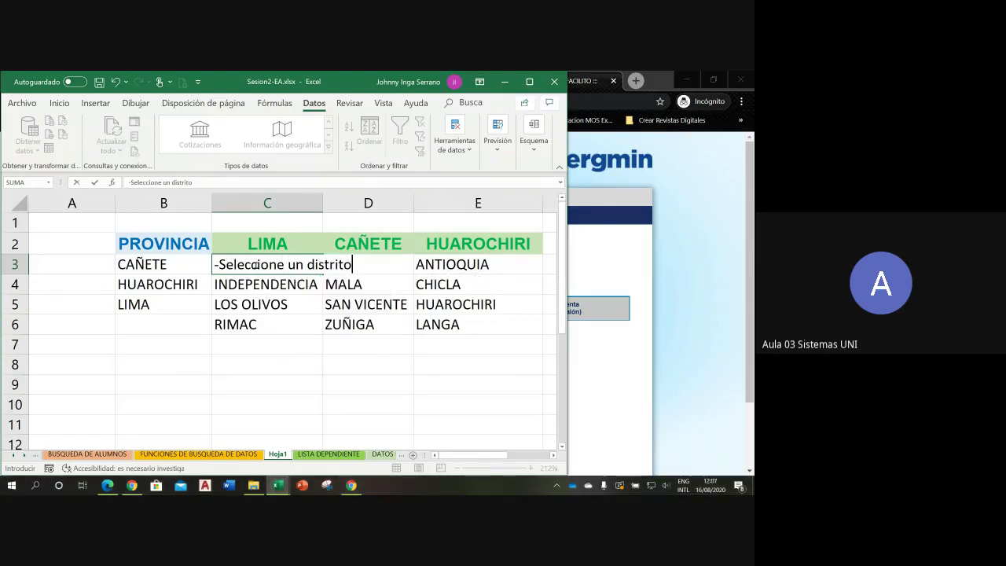
type("-")
key("Return")
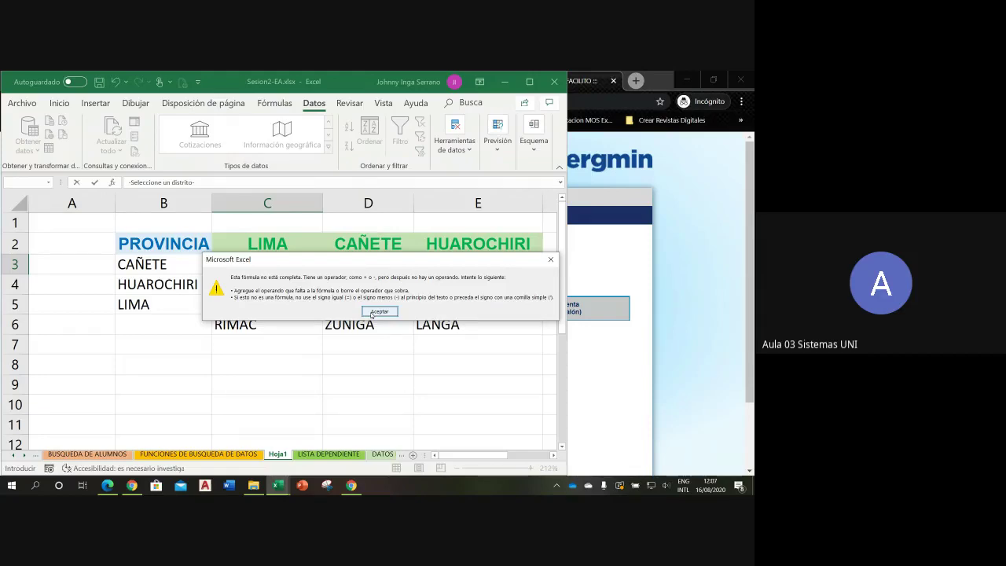
left_click(379, 311)
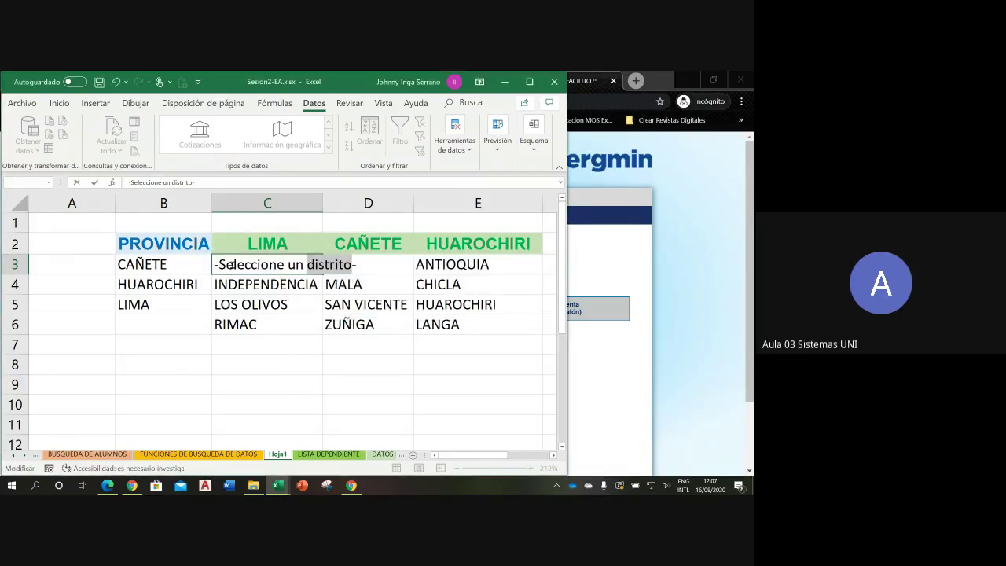
left_click(216, 266)
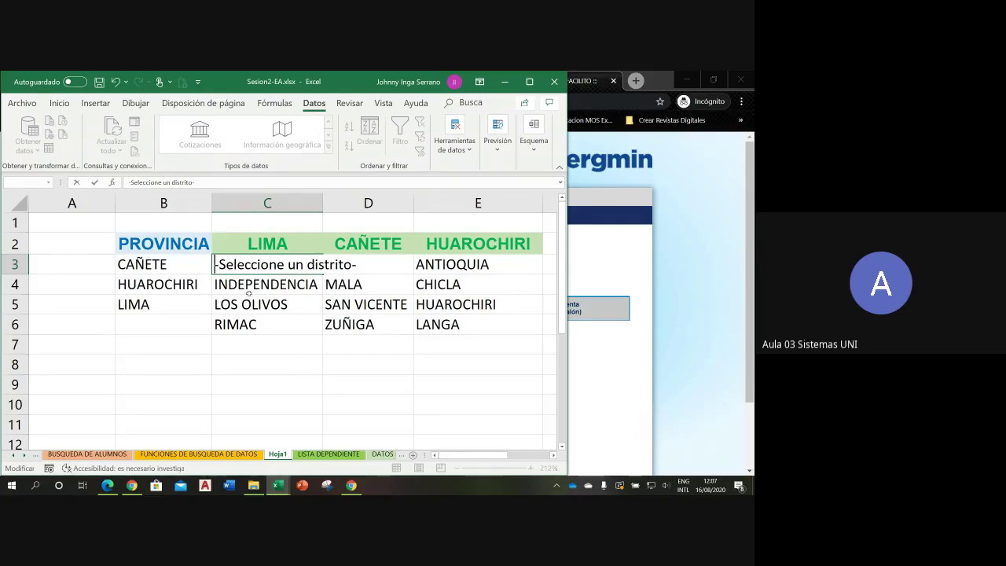
type("'")
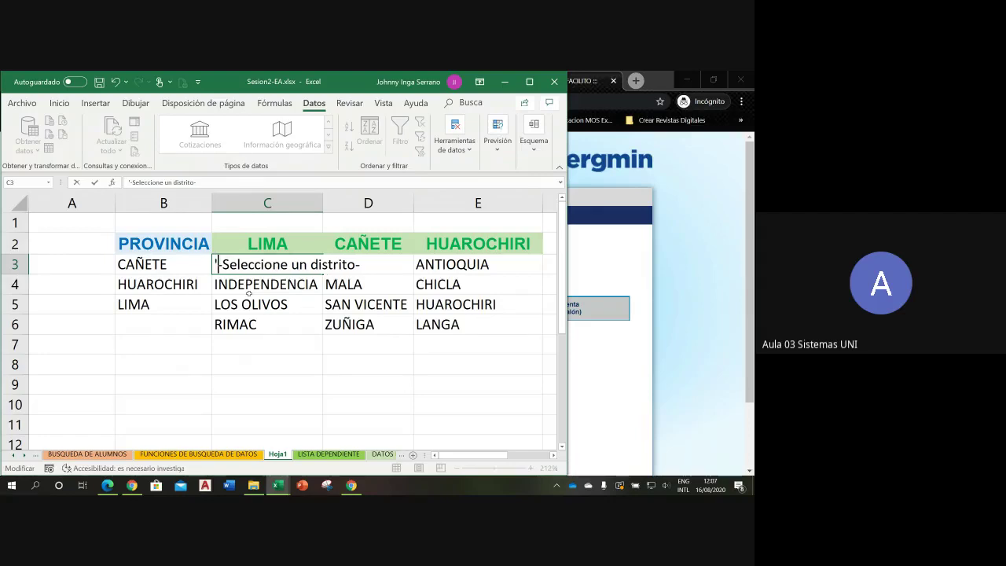
key("Return")
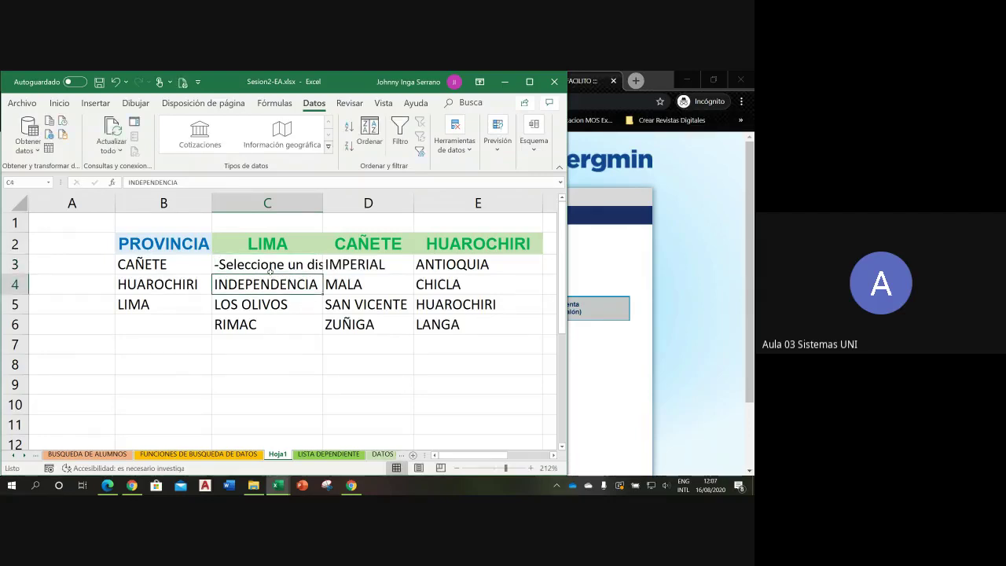
left_click(260, 267)
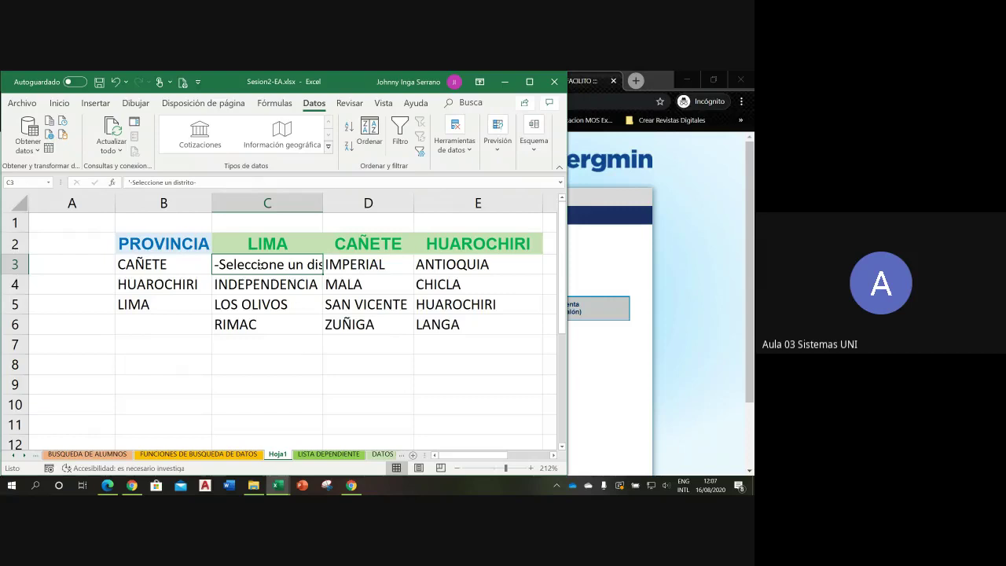
- Autofit column C, copy the placeholder into D3 and E3, and widen column E
double_click(325, 204)
left_click_drag(331, 243, 286, 325)
left_click(294, 266)
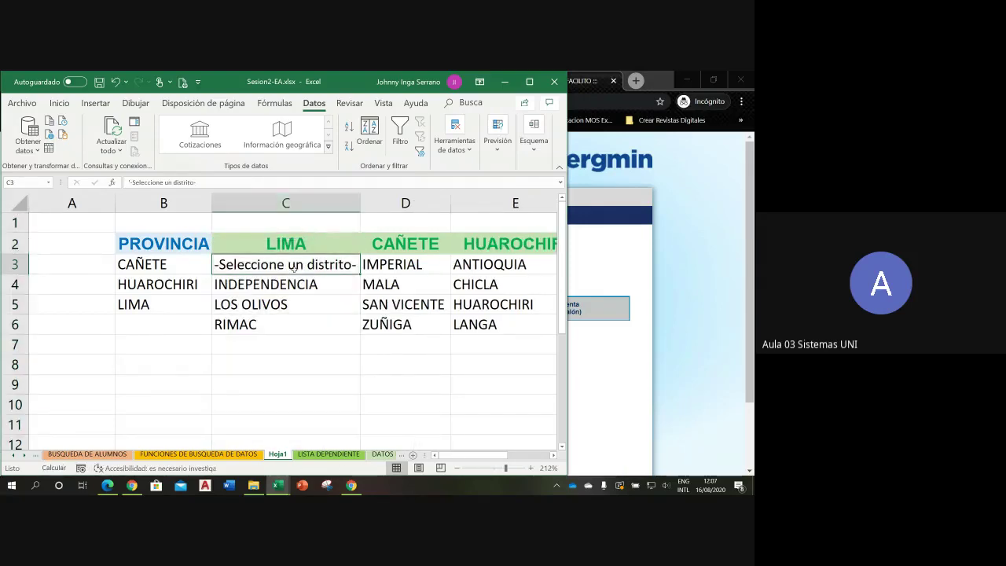
key("ctrl+c")
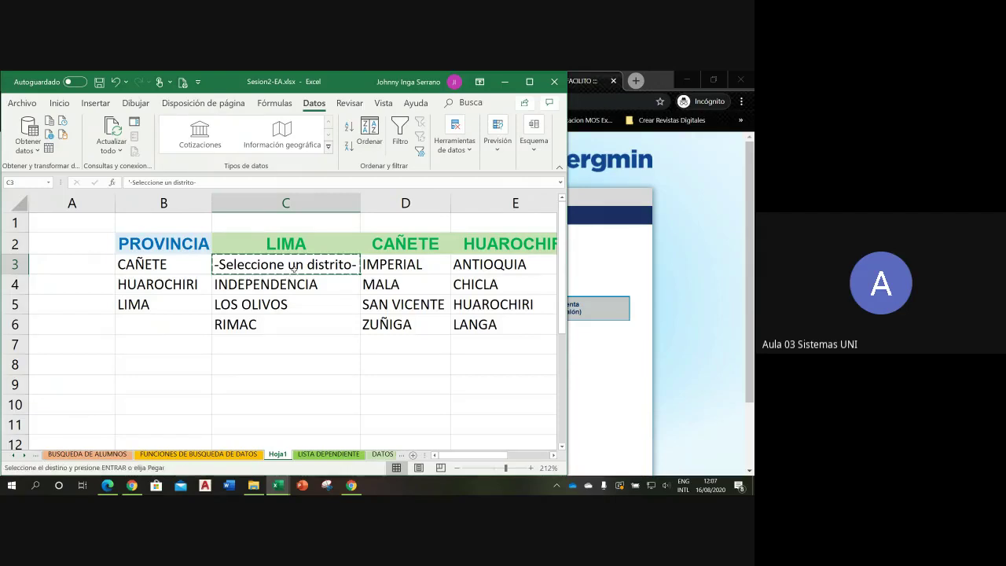
left_click(384, 267)
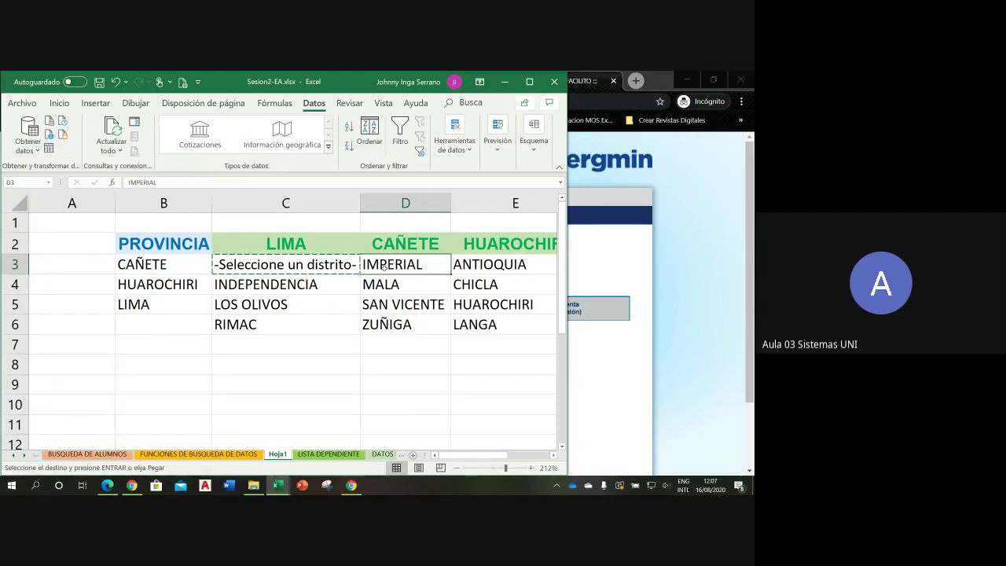
key("ctrl+v")
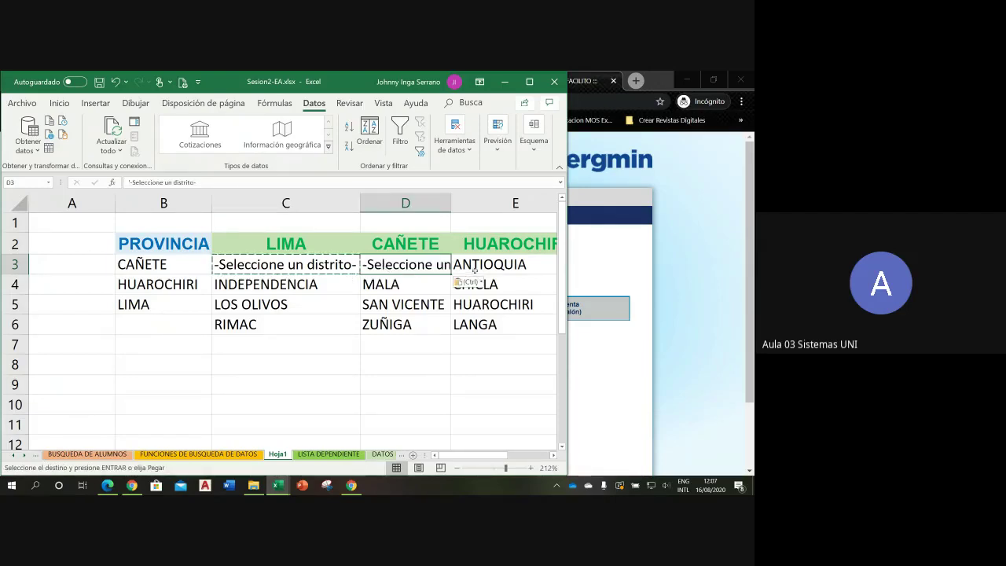
left_click(480, 266)
key("ctrl+v")
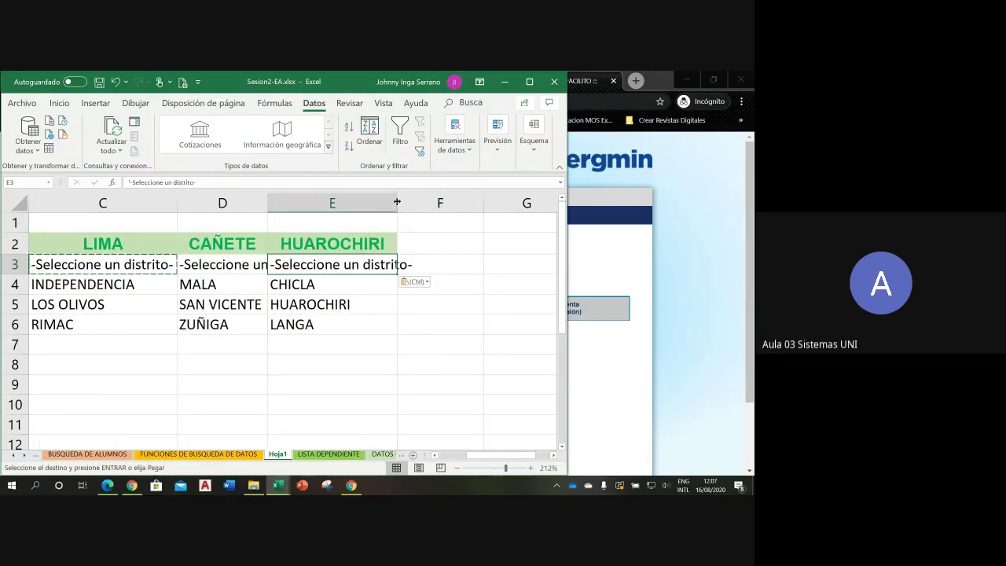
left_click_drag(397, 203, 417, 201)
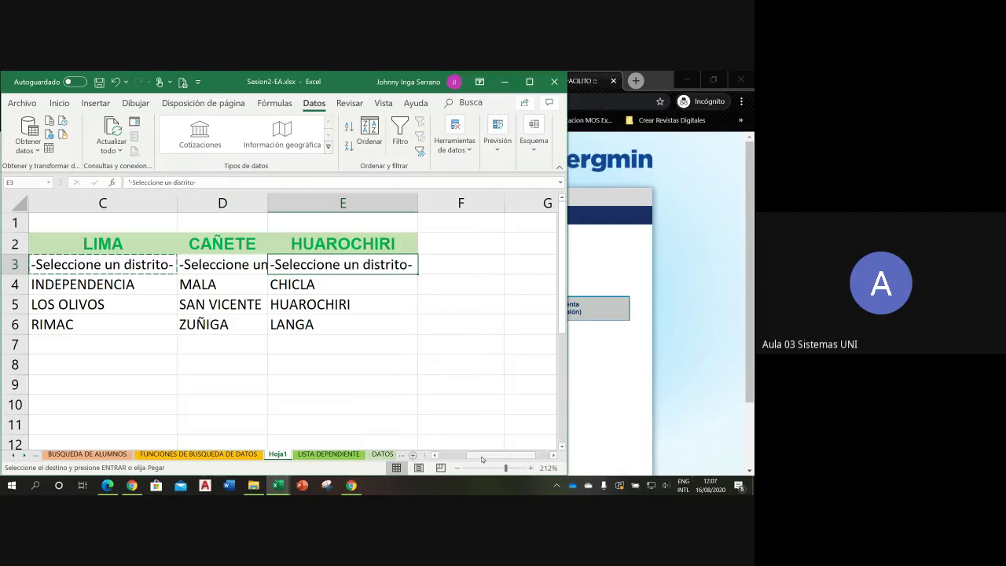
- Move the province names from B3:B5 down one row to B4:B6
left_click_drag(481, 456, 463, 456)
left_click(177, 268)
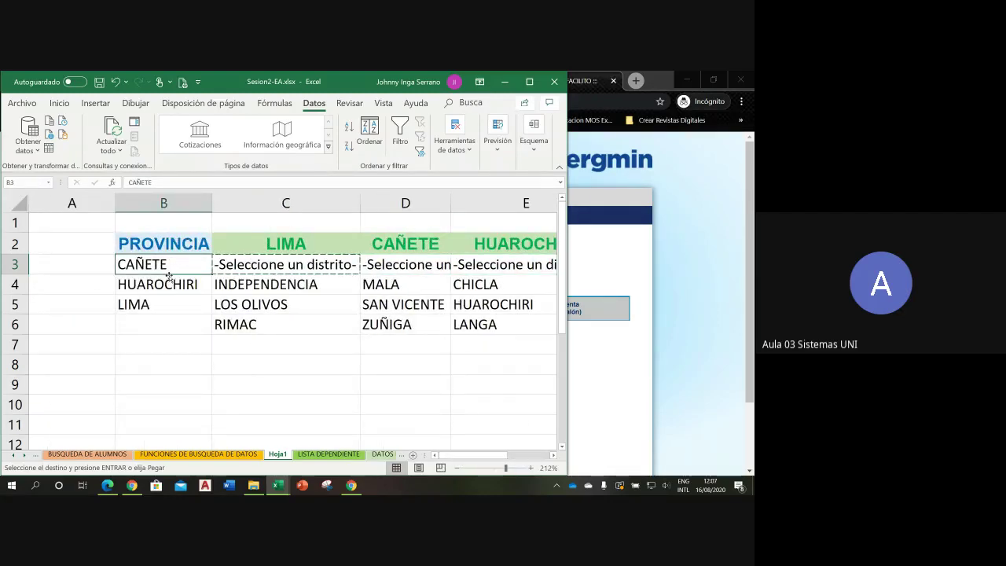
left_click_drag(161, 266, 158, 324)
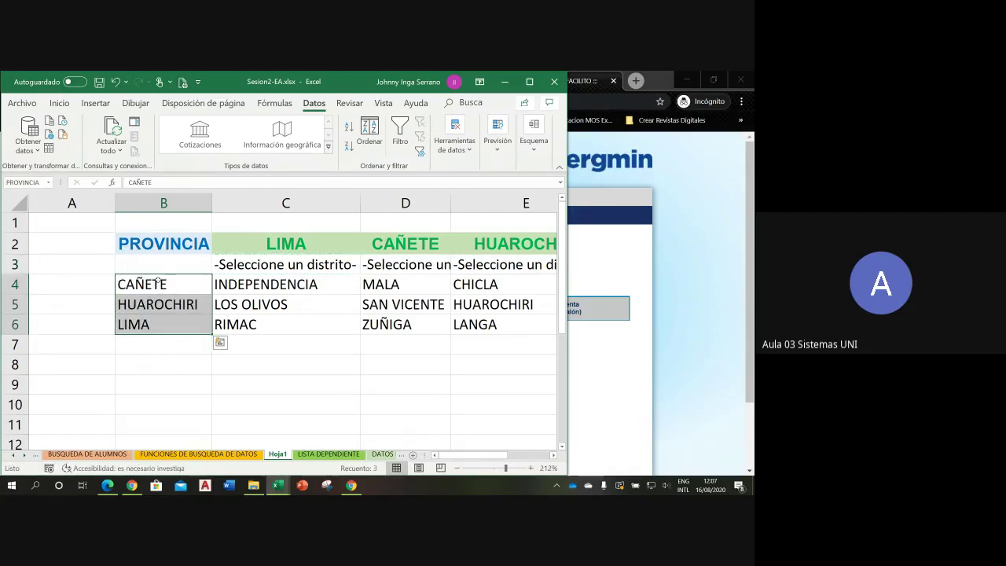
- Copy the '-Seleccione un distrito-' placeholder from C3 into B3
left_click(159, 266)
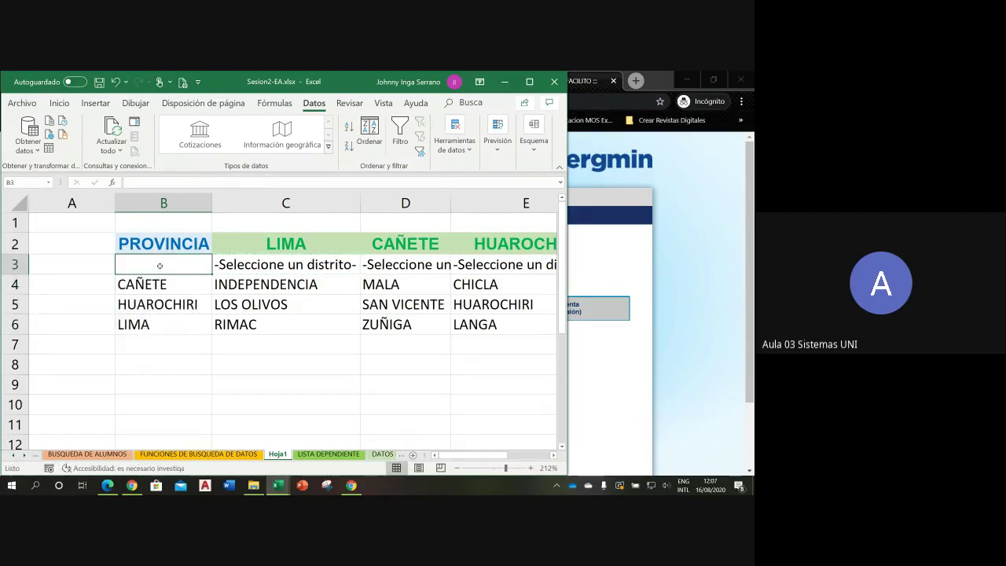
left_click(230, 265)
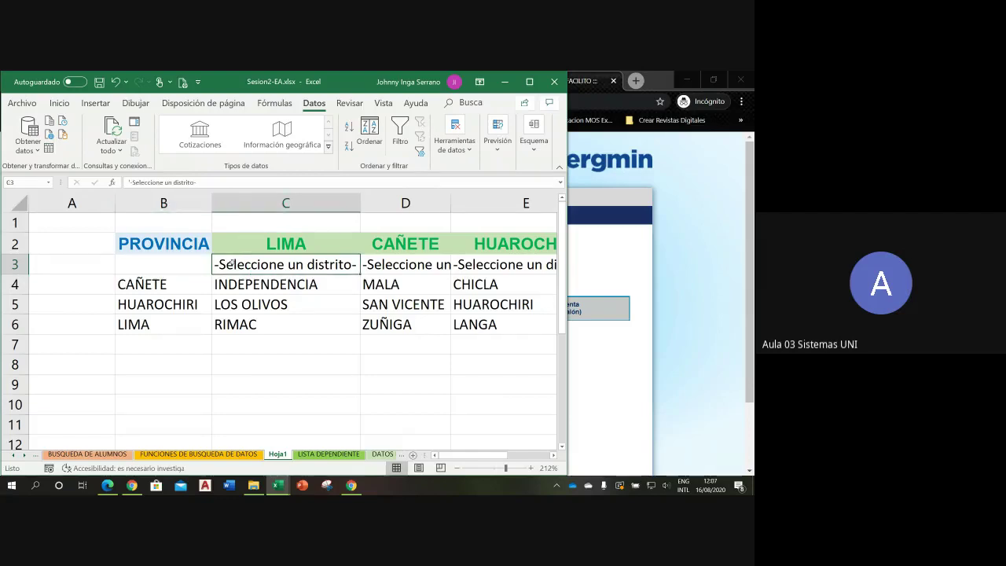
key("ctrl+c")
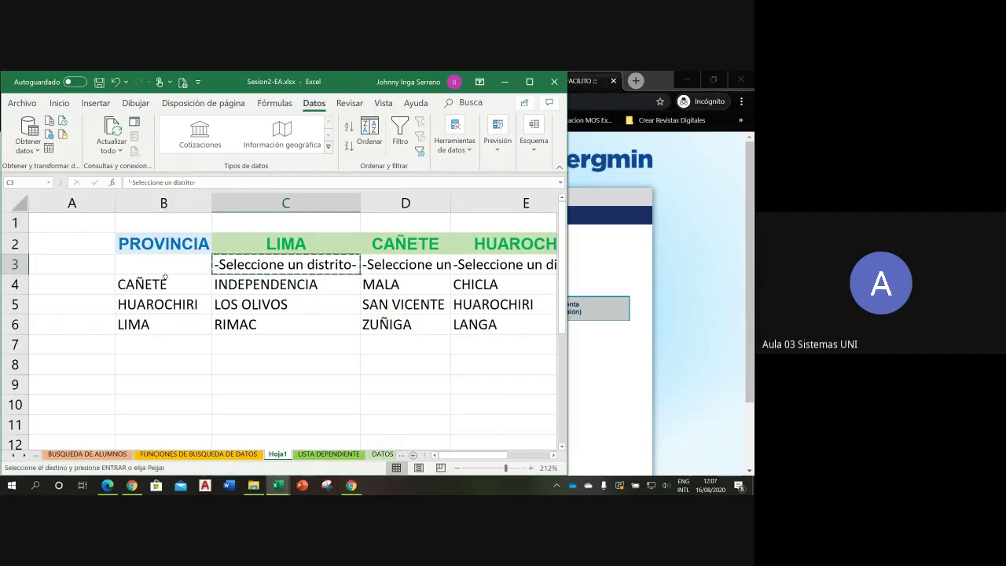
left_click(166, 266)
key("ctrl+v")
key("Escape")
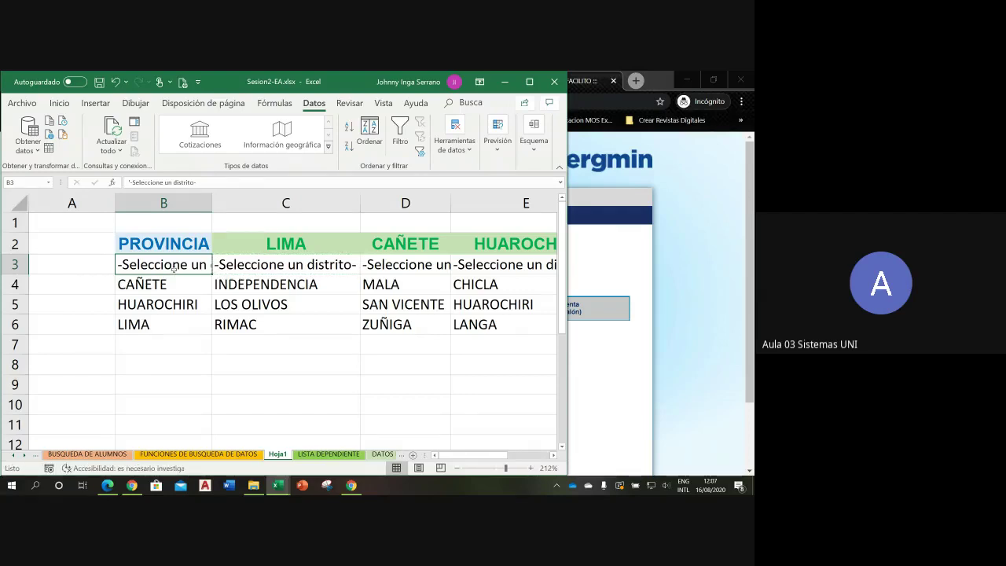
- Edit B3 to read '-Seleccione una provincia-' and autofit column B
double_click(174, 268)
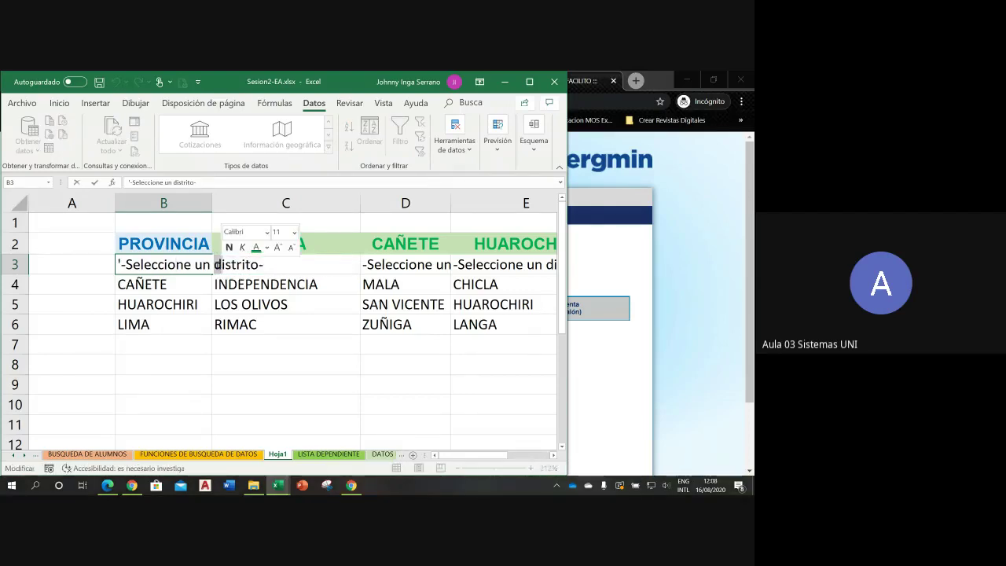
left_click(212, 264)
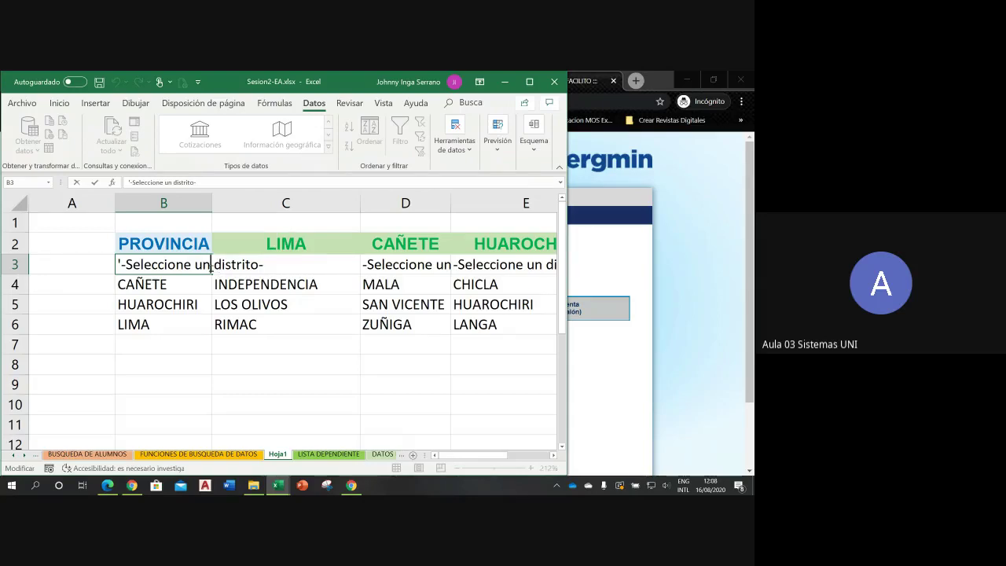
left_click_drag(212, 265, 259, 265)
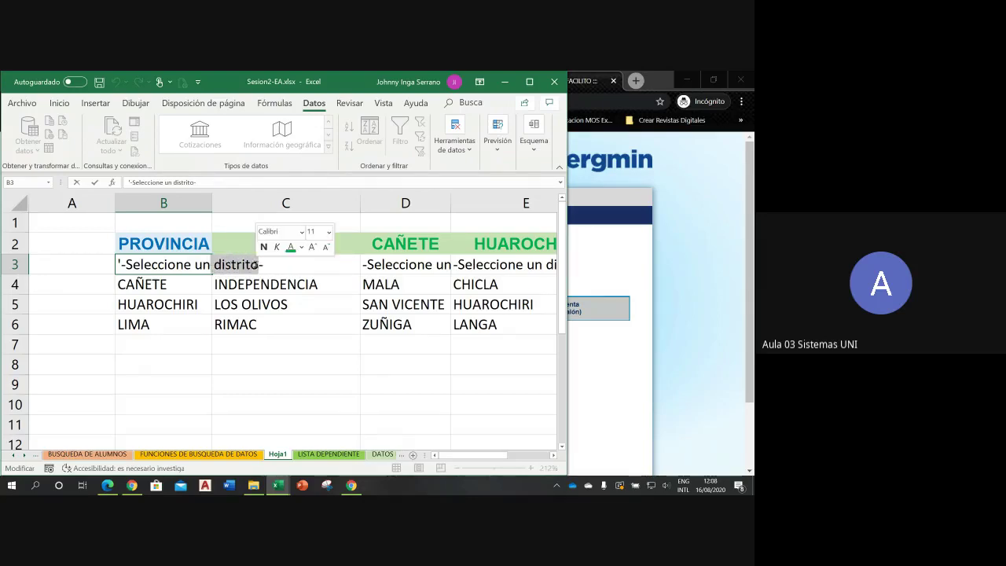
key("BackSpace")
key("BackSpace")
type("a ")
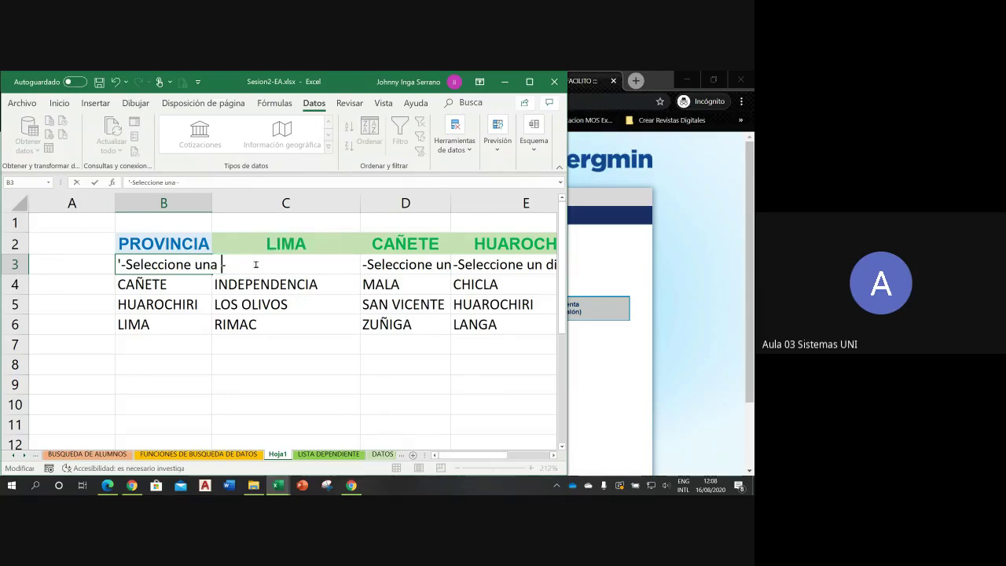
type("provincia")
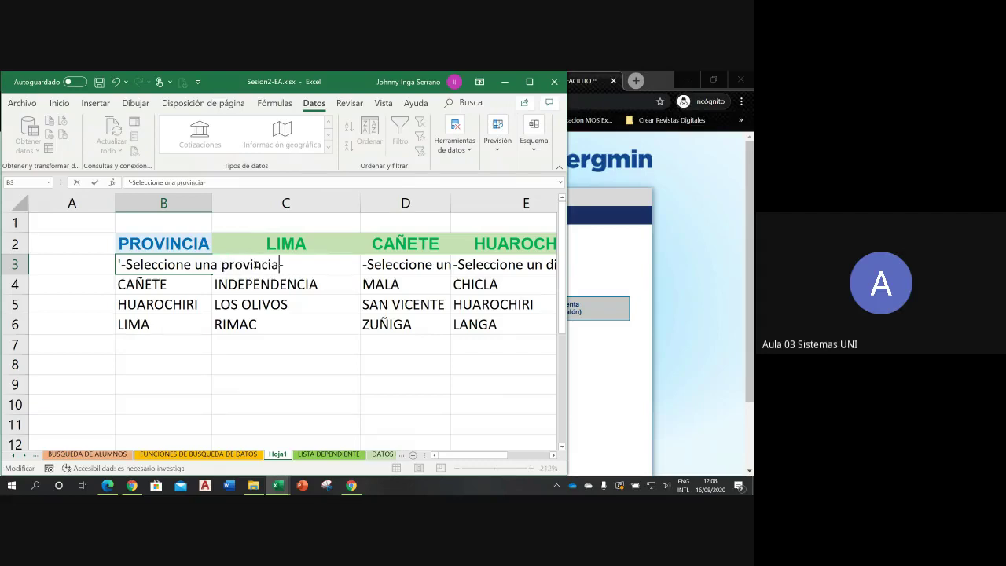
key("Return")
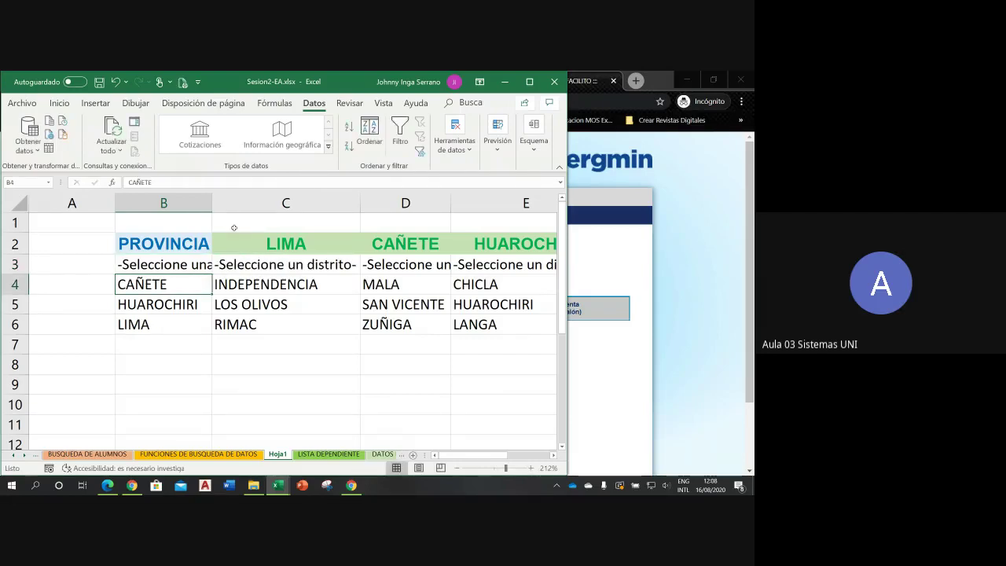
double_click(211, 203)
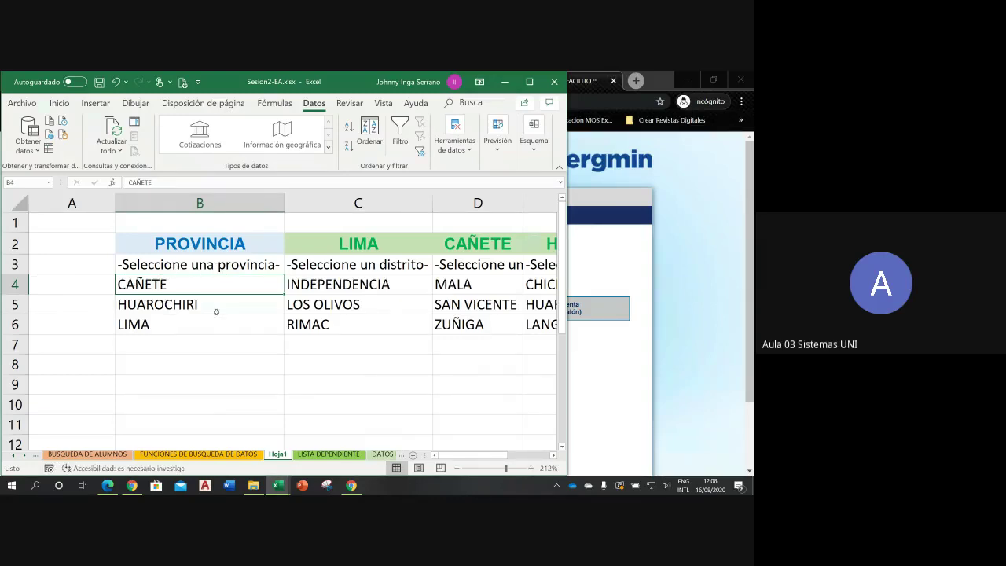
- In the Name Manager, redefine PROVINCIA to refer to =Hoja1!$B$3:$B$6
left_click(273, 103)
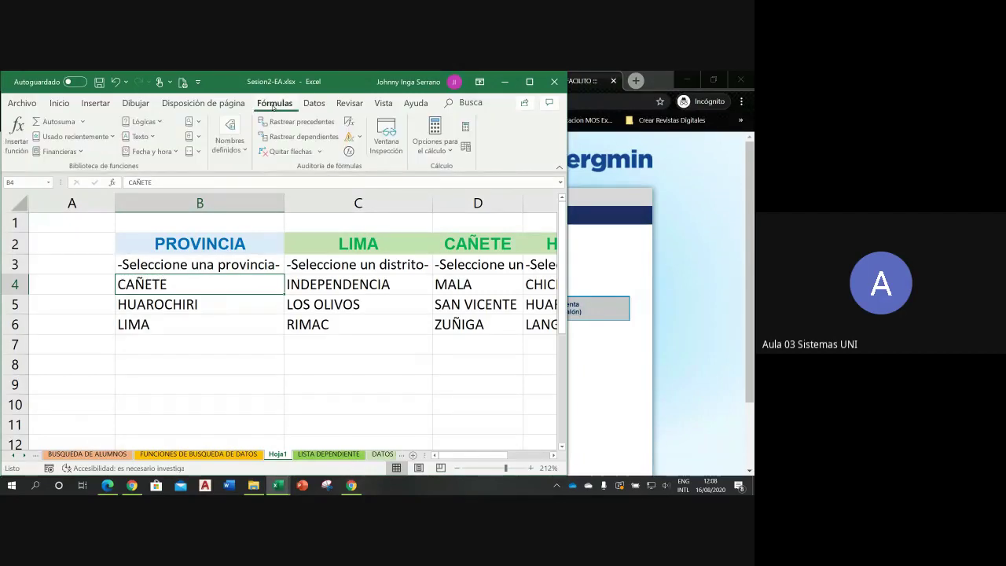
left_click(230, 144)
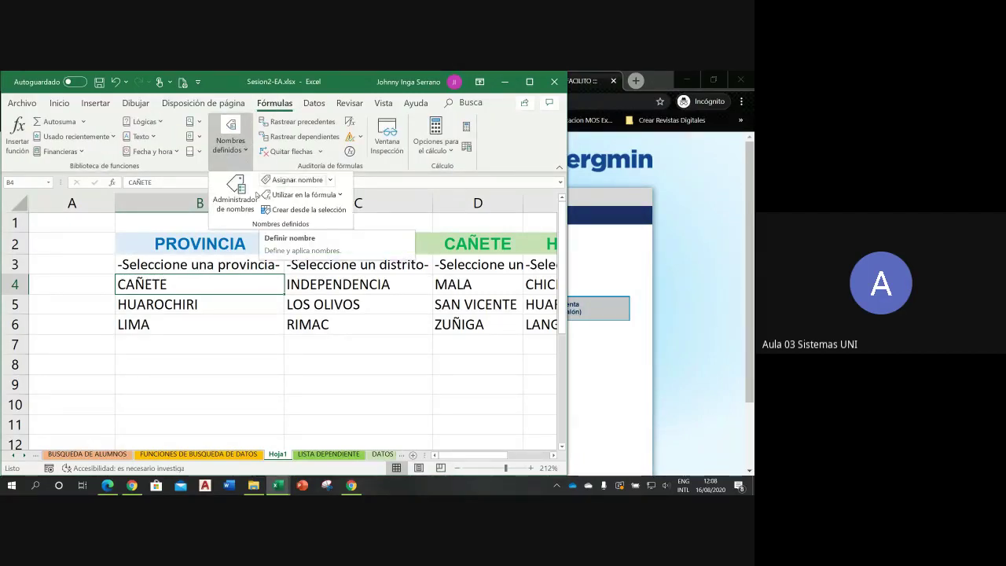
left_click(235, 192)
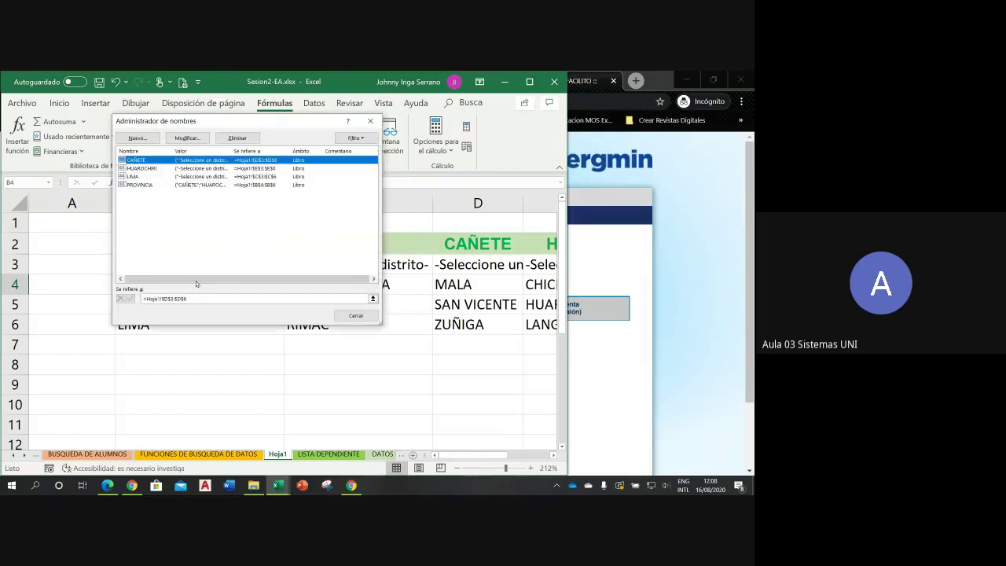
left_click(143, 185)
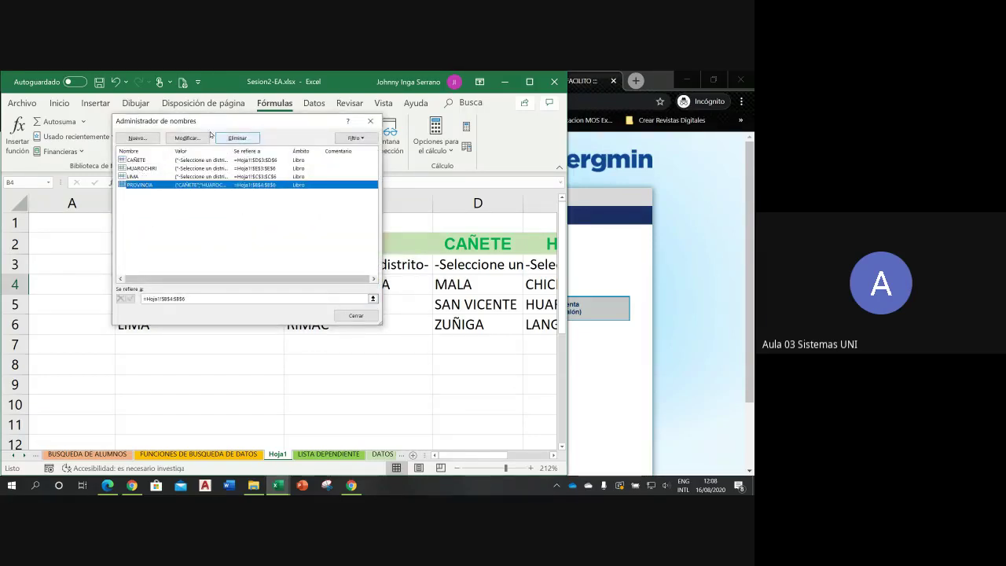
left_click(195, 139)
left_click(266, 254)
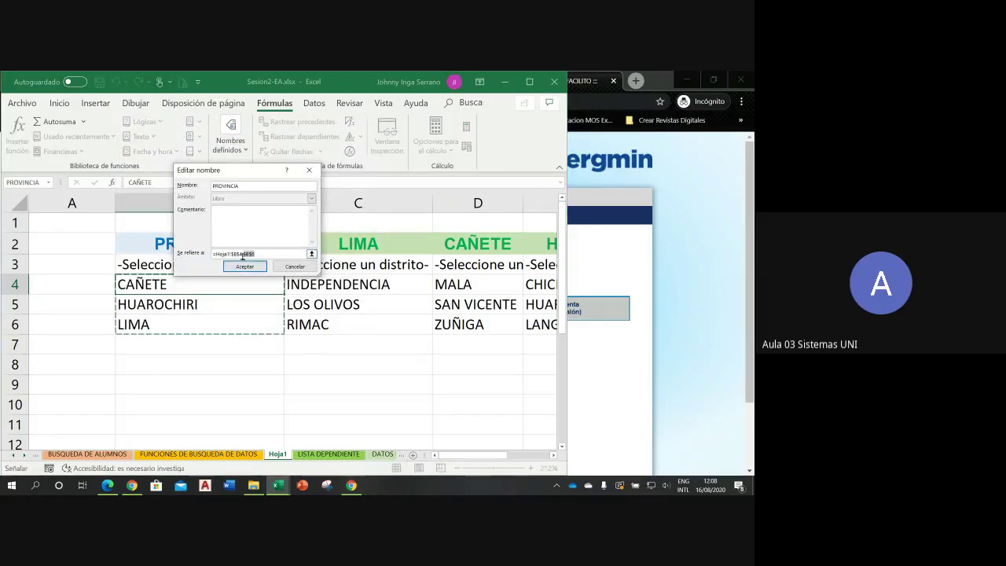
left_click_drag(263, 253, 212, 254)
left_click_drag(153, 263, 148, 318)
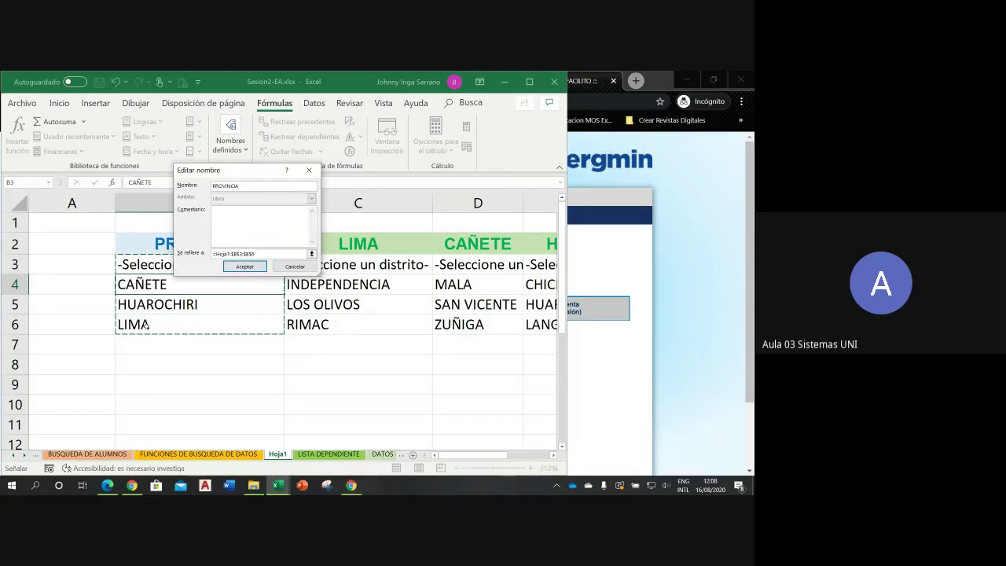
left_click(244, 267)
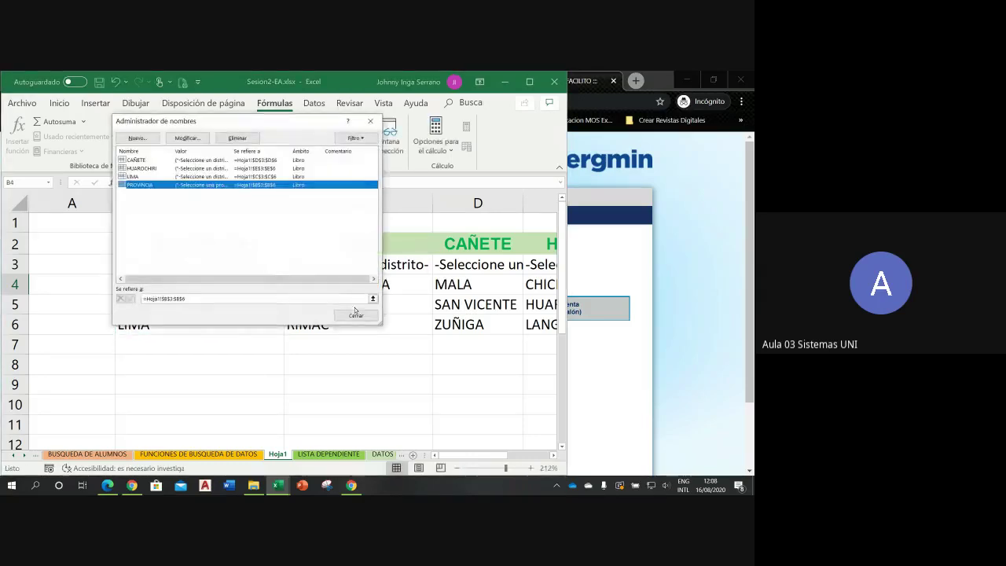
left_click(355, 317)
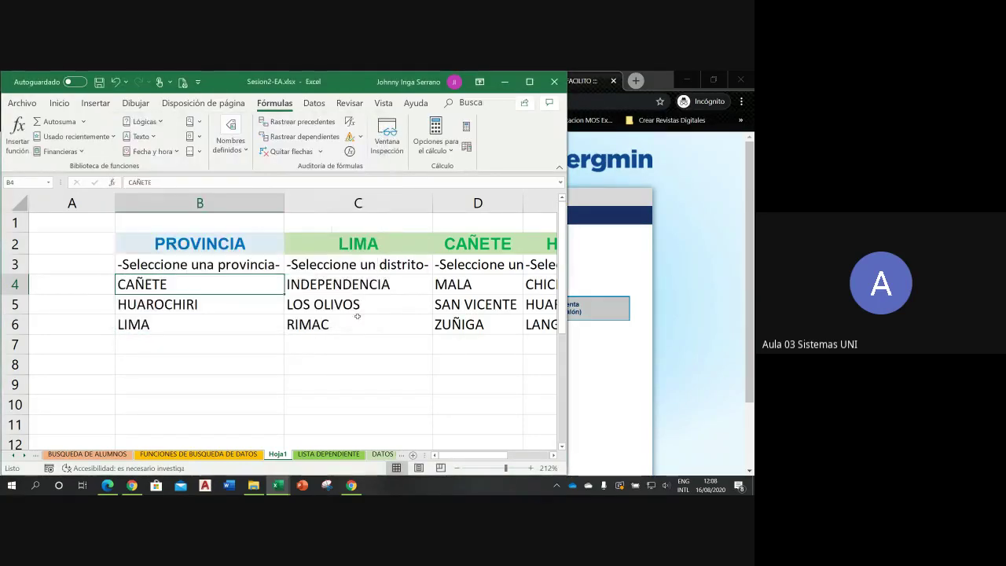
left_click(228, 310)
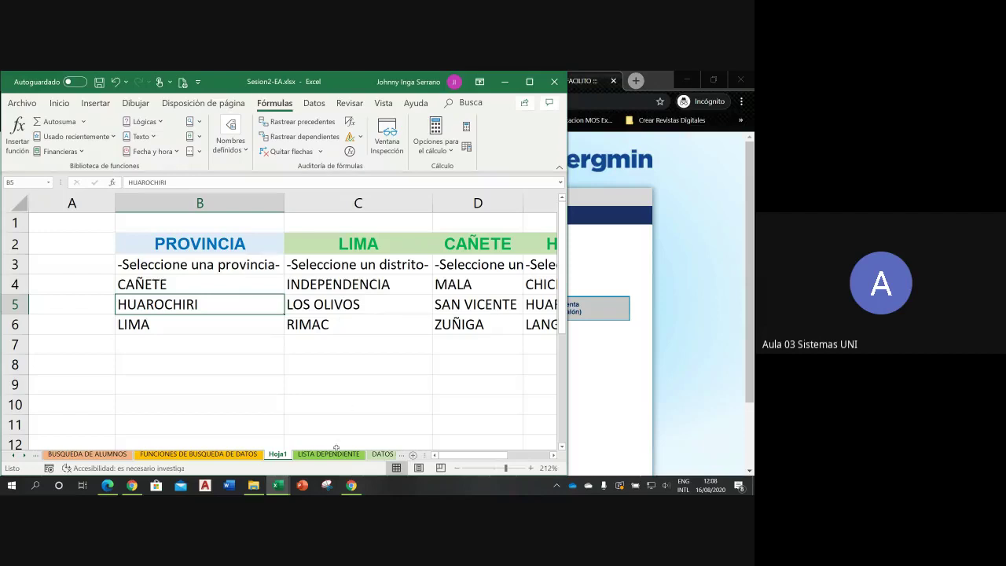
- On FUNCIONES DE BUSQUEDA DE DATOS, test the B144/C144 dropdowns with CAÑETE and the placeholders
left_click(198, 454)
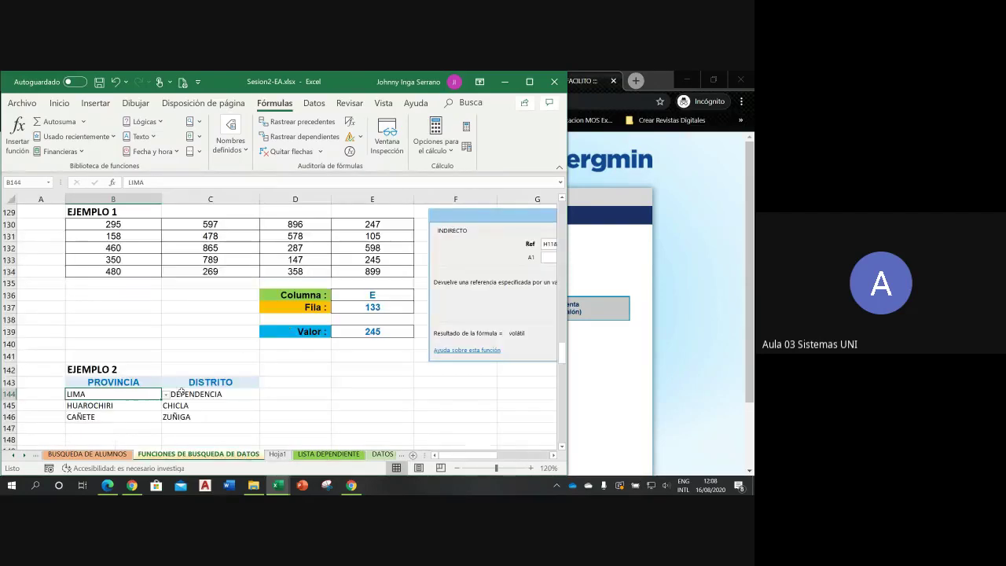
left_click(165, 393)
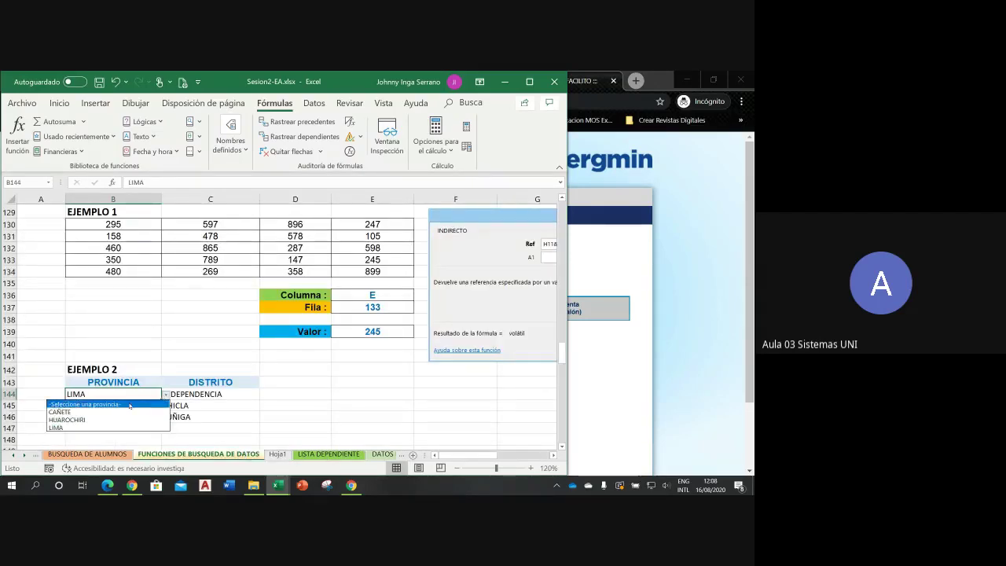
left_click(129, 405)
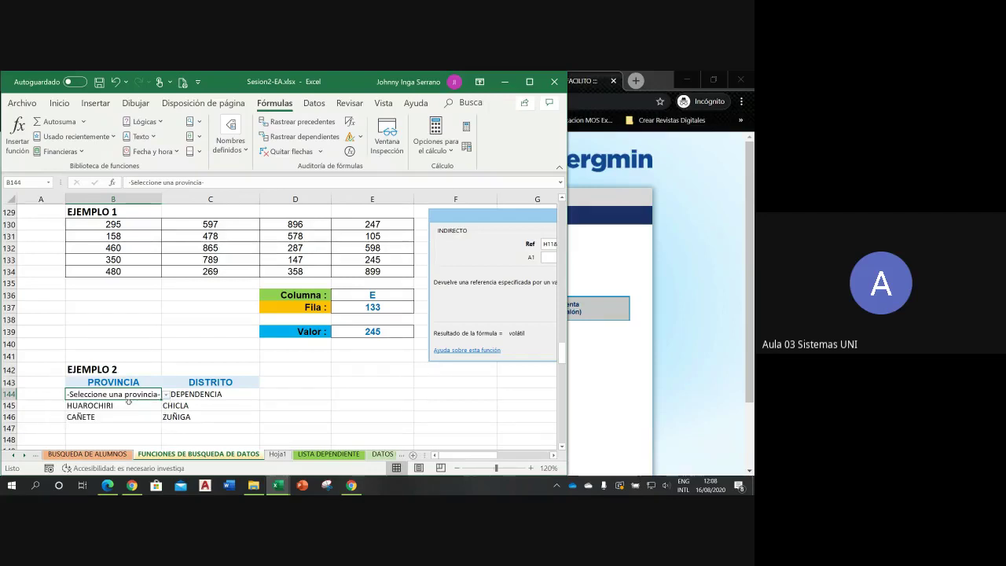
left_click(195, 394)
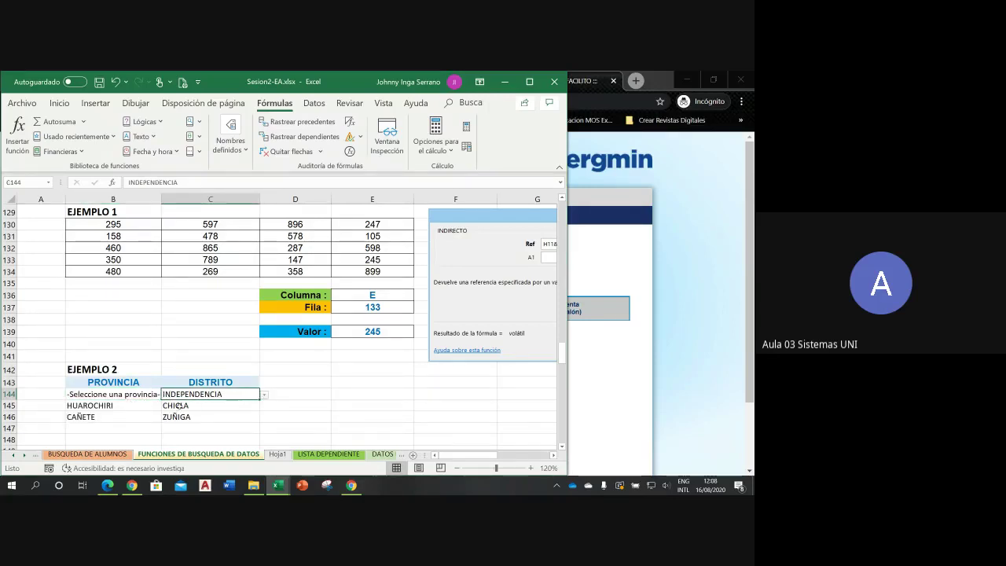
left_click(137, 394)
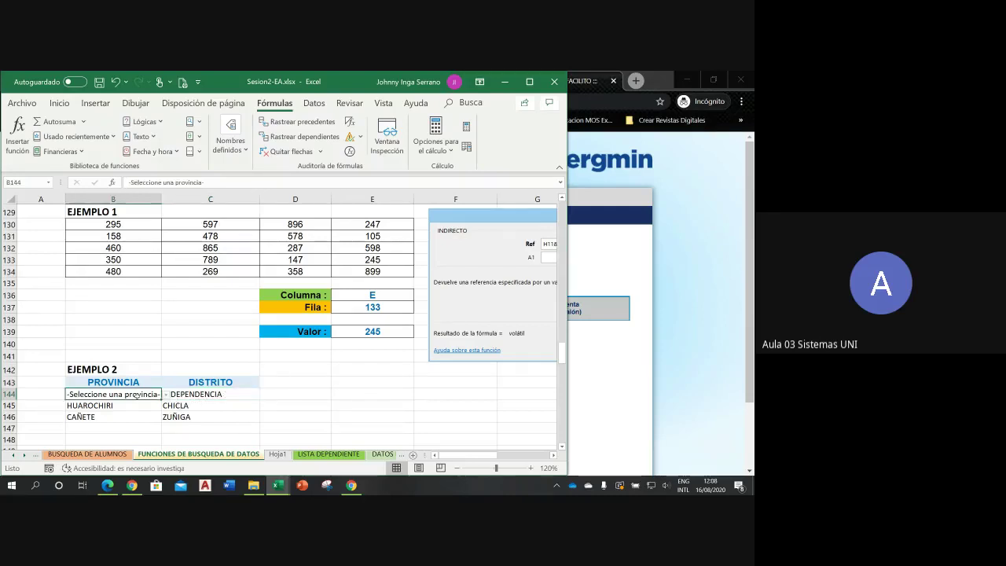
left_click(165, 394)
left_click(141, 412)
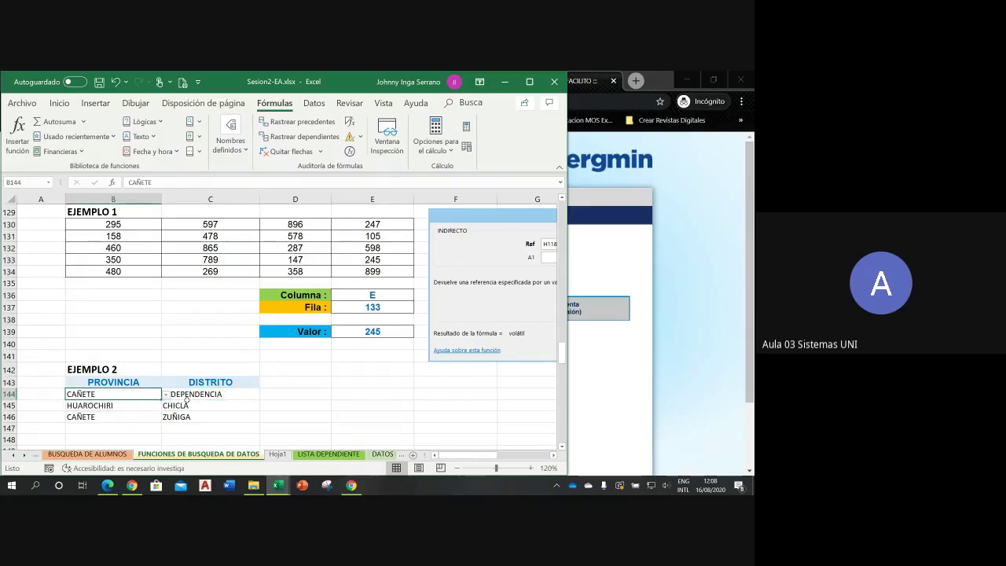
left_click(257, 393)
left_click(265, 393)
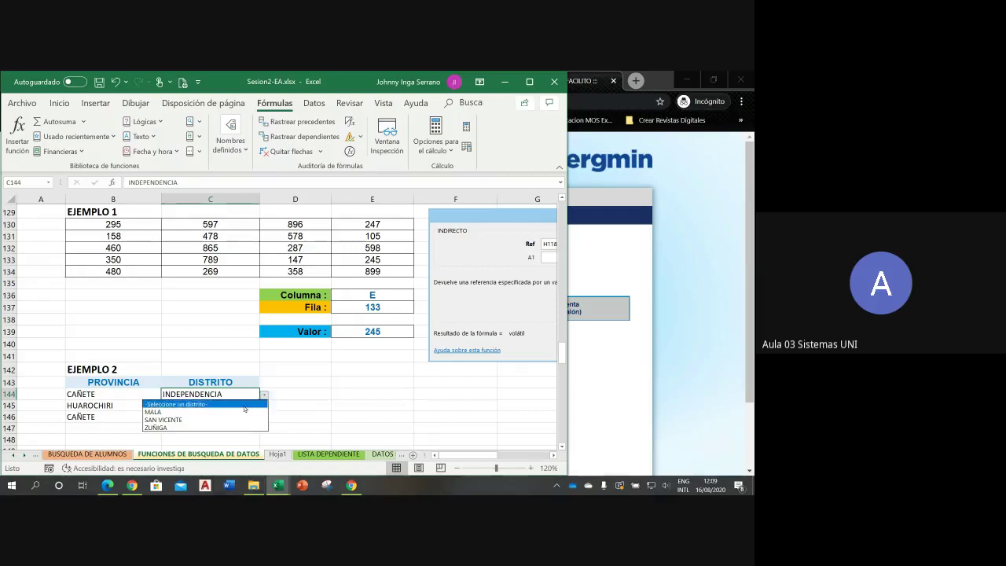
left_click(243, 405)
left_click(153, 397)
left_click(165, 393)
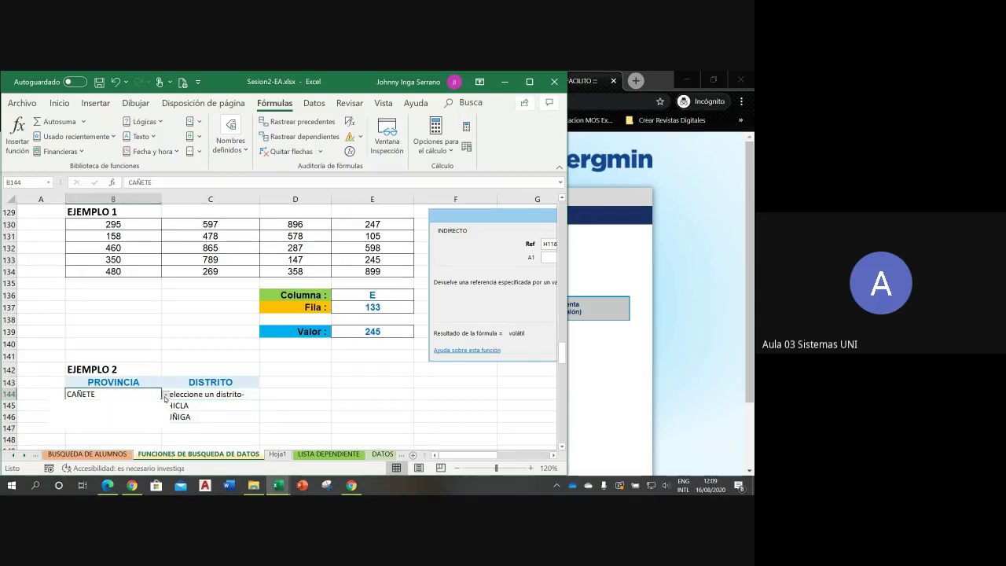
left_click(141, 405)
- Clear the leftover contents of B145:C146
left_click_drag(138, 410, 178, 414)
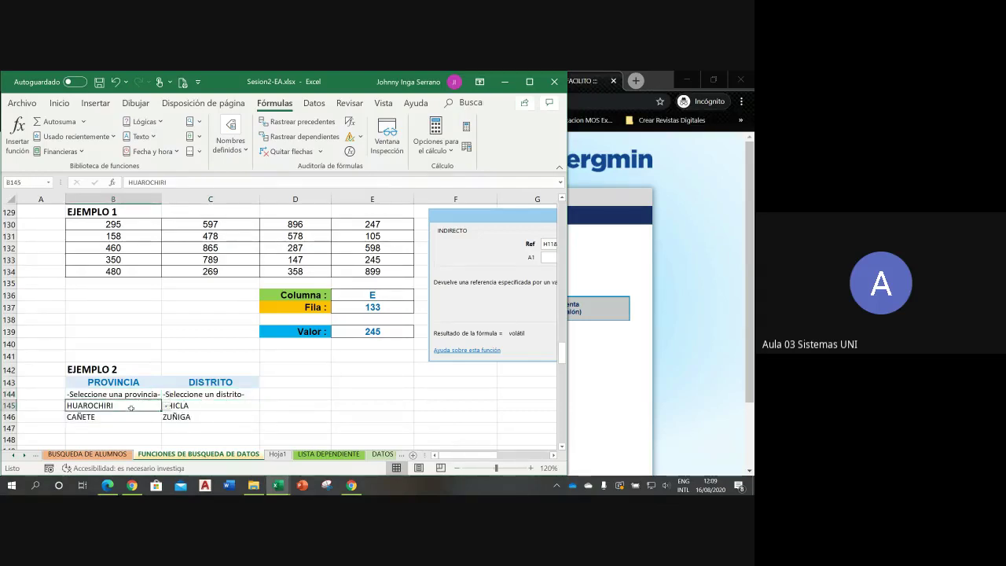
key("Delete")
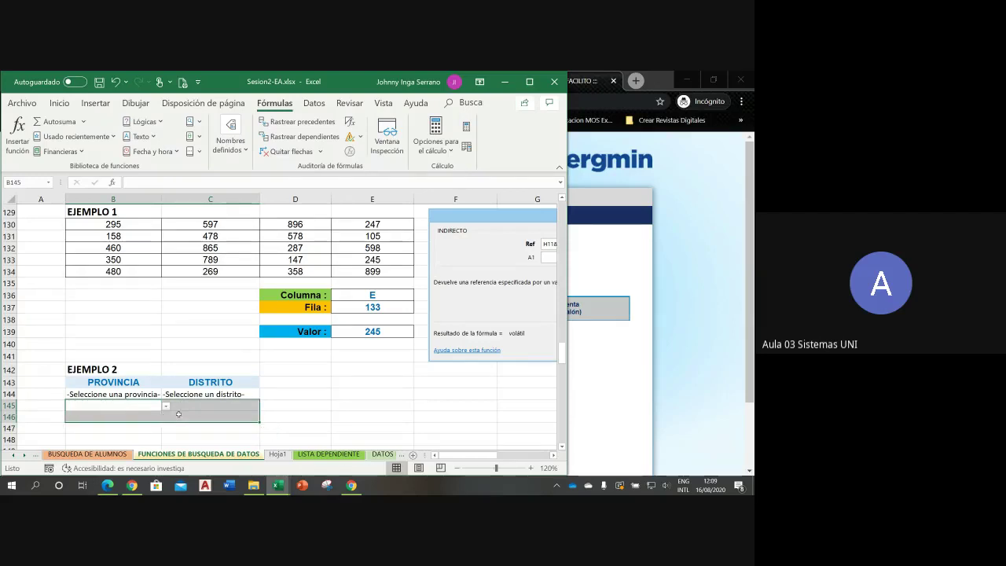
left_click(321, 406)
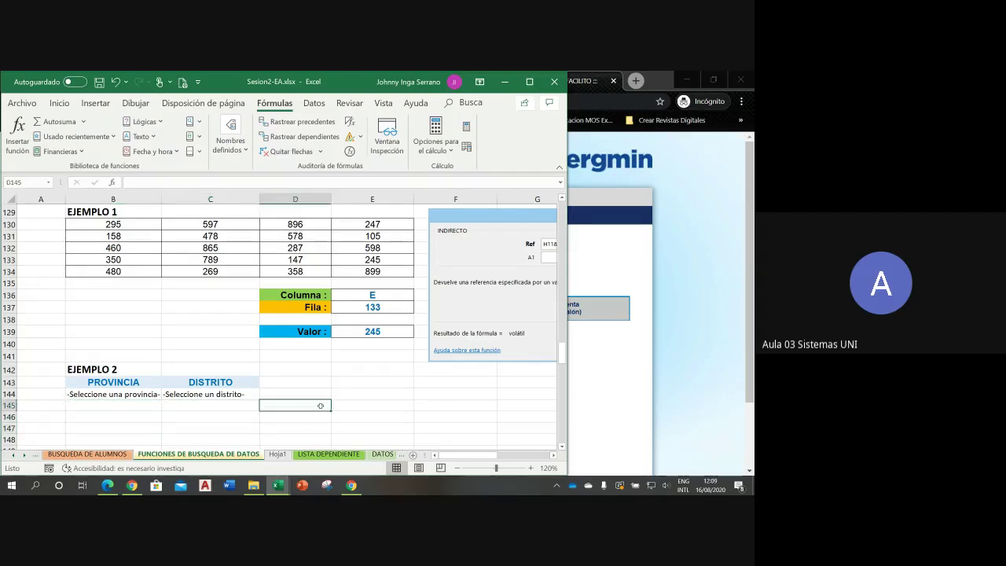
- Set B144 to LIMA and check C144's district choices
left_click(145, 396)
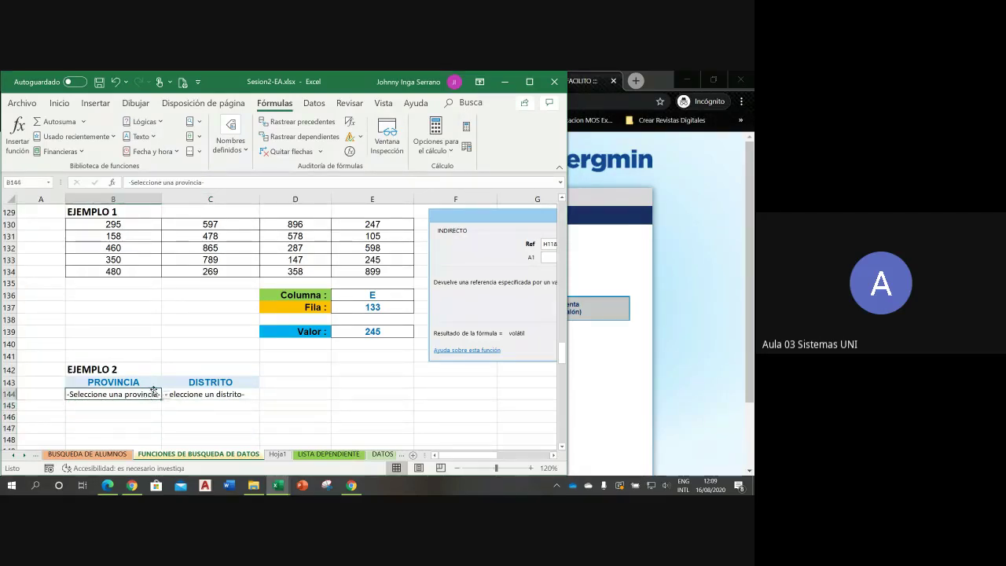
left_click(165, 394)
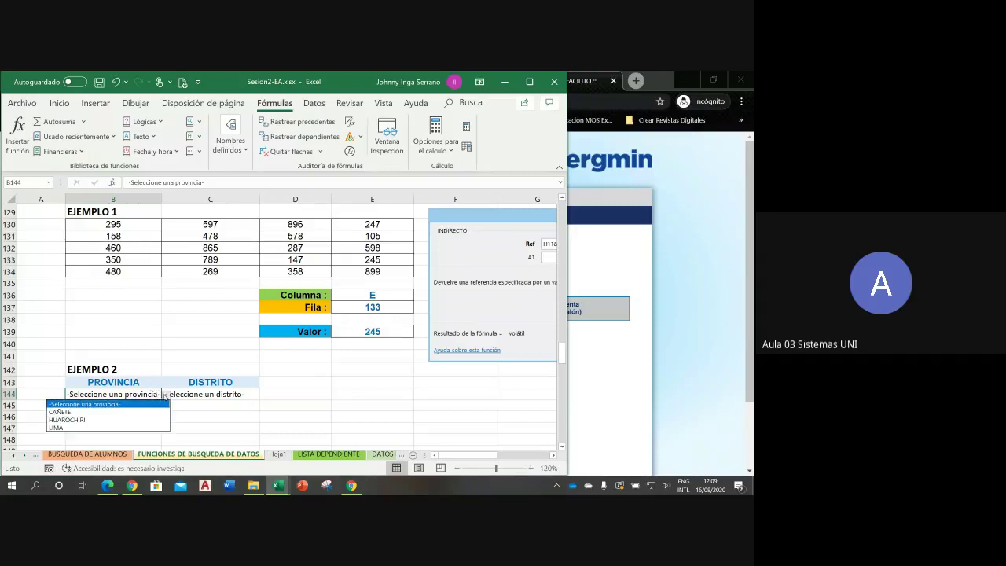
left_click(90, 427)
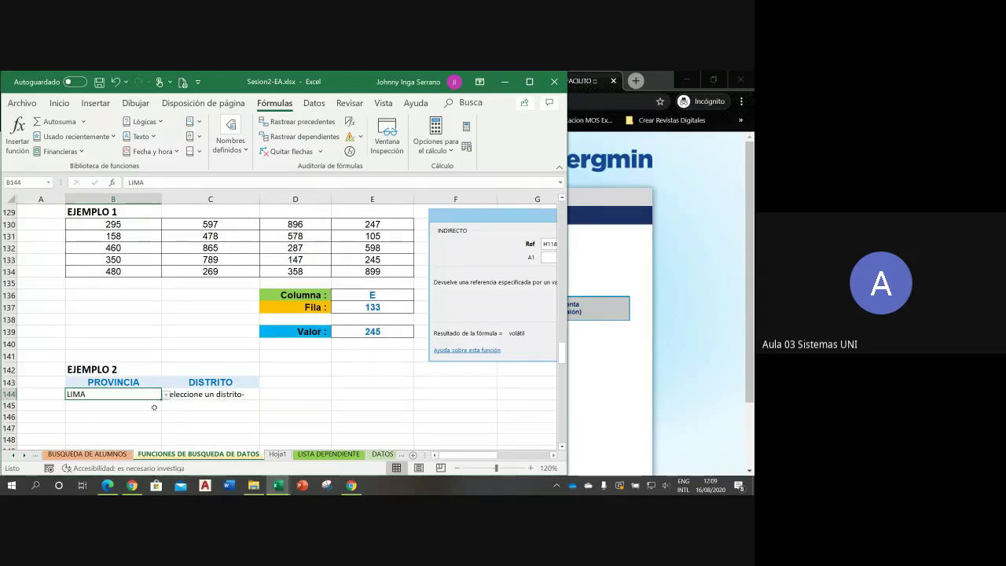
left_click(220, 394)
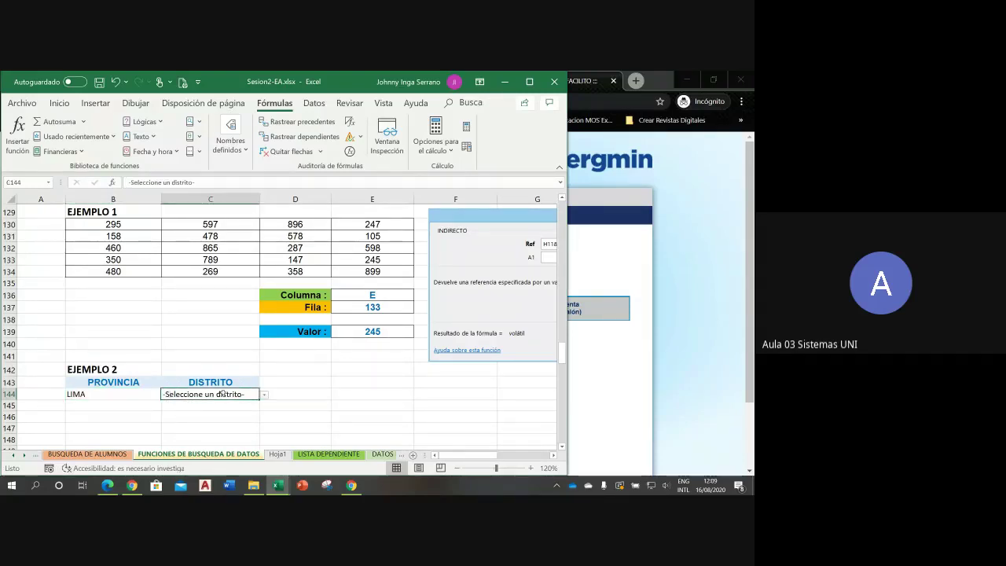
left_click(264, 394)
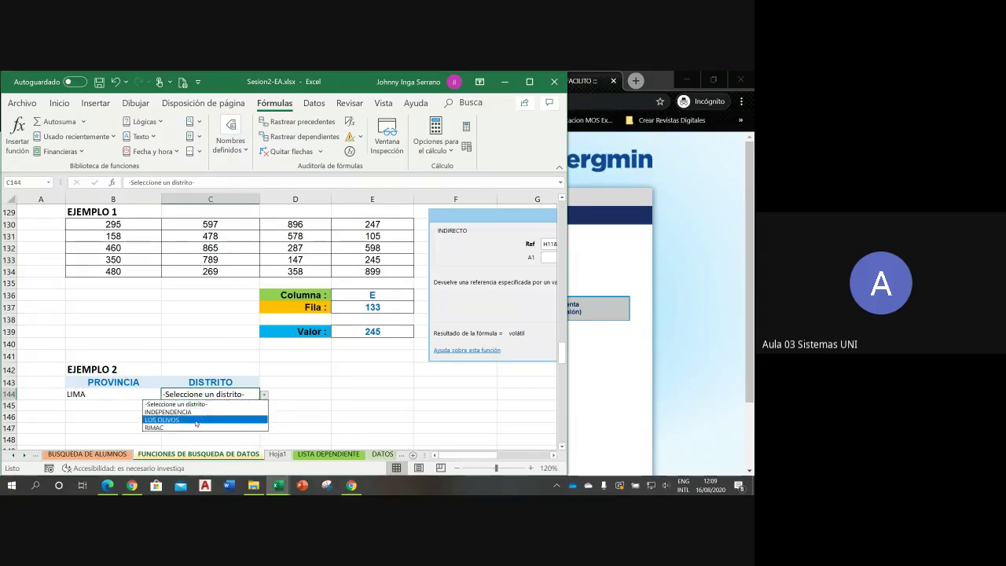
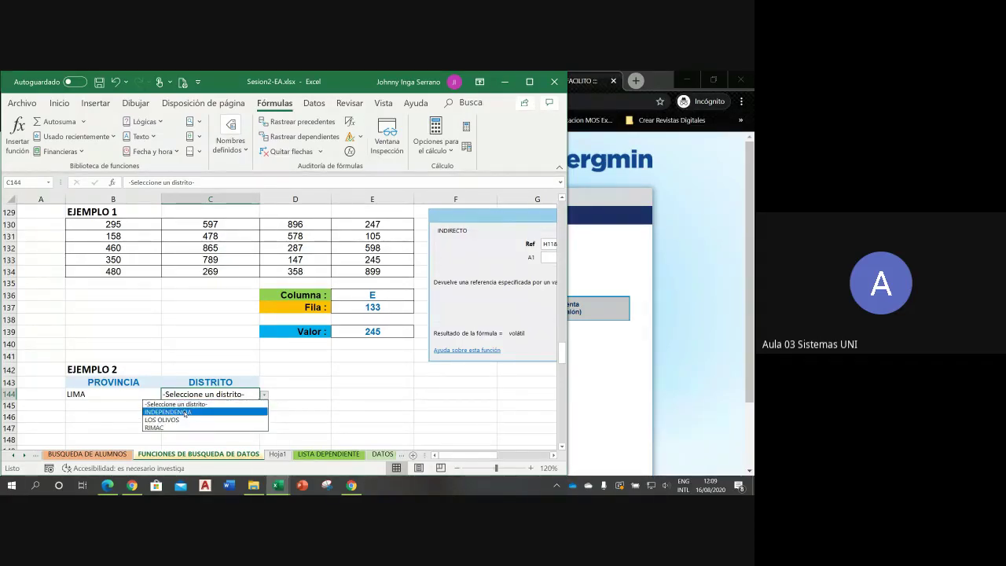
- Delete the LIMA province and its district from cells B144:C144
left_click(299, 397)
left_click(147, 397)
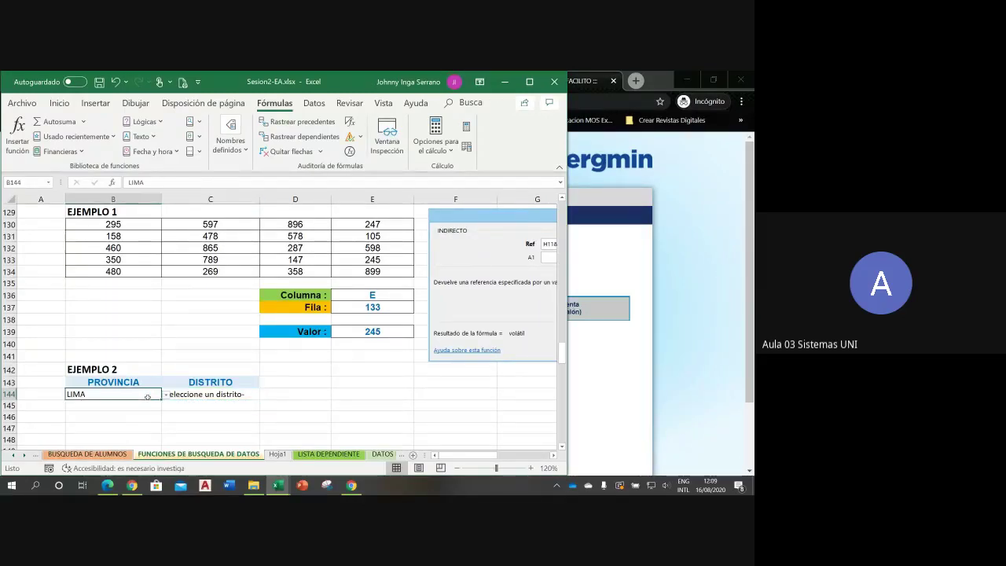
key("Delete")
left_click(208, 395)
key("Delete")
left_click(334, 417)
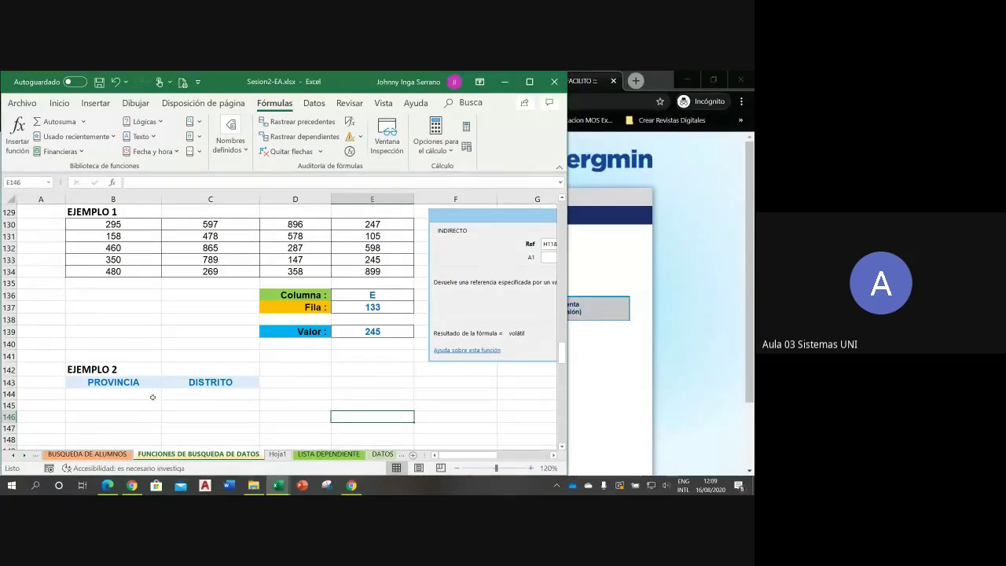
left_click(210, 393)
left_click(157, 394)
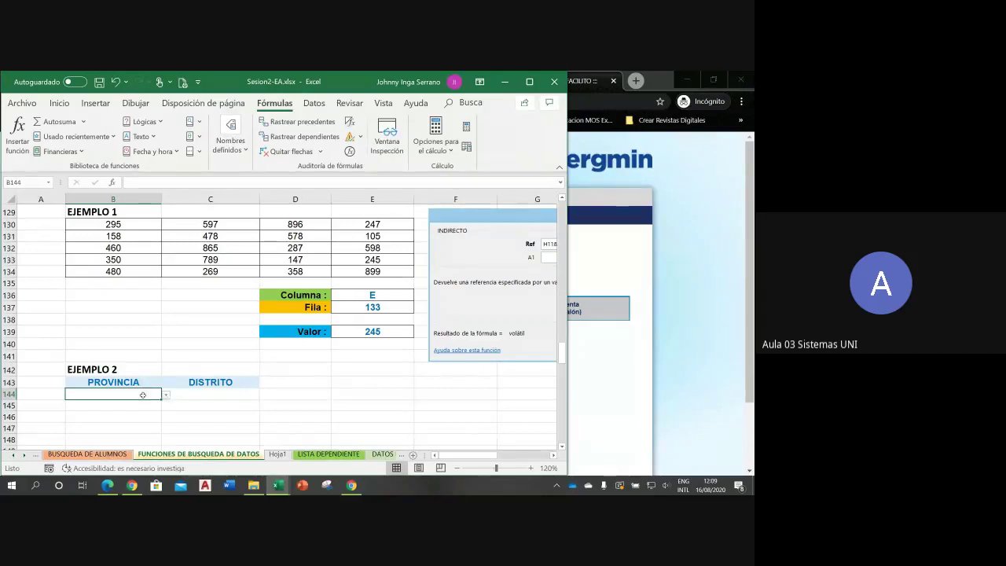
left_click(236, 395)
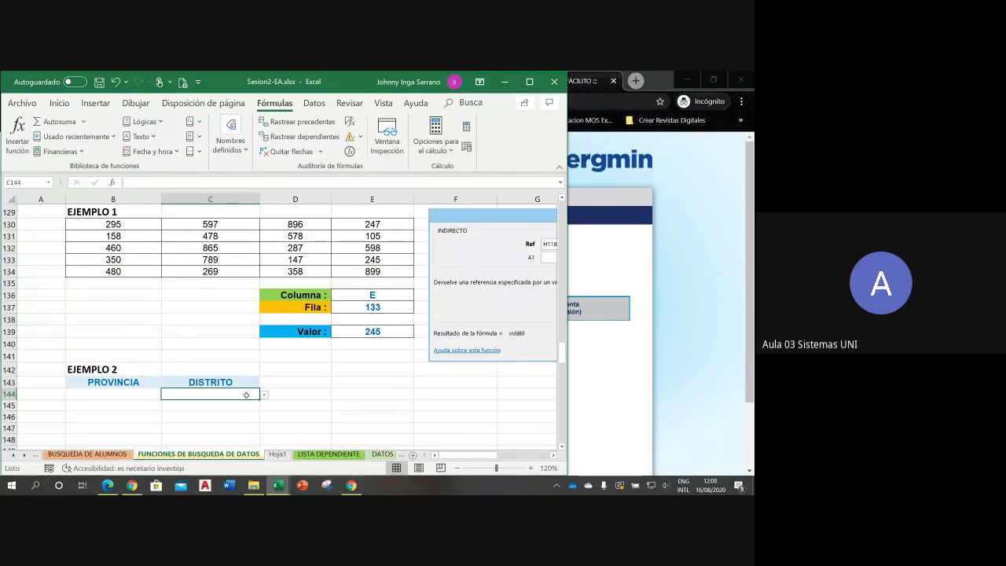
left_click(139, 393)
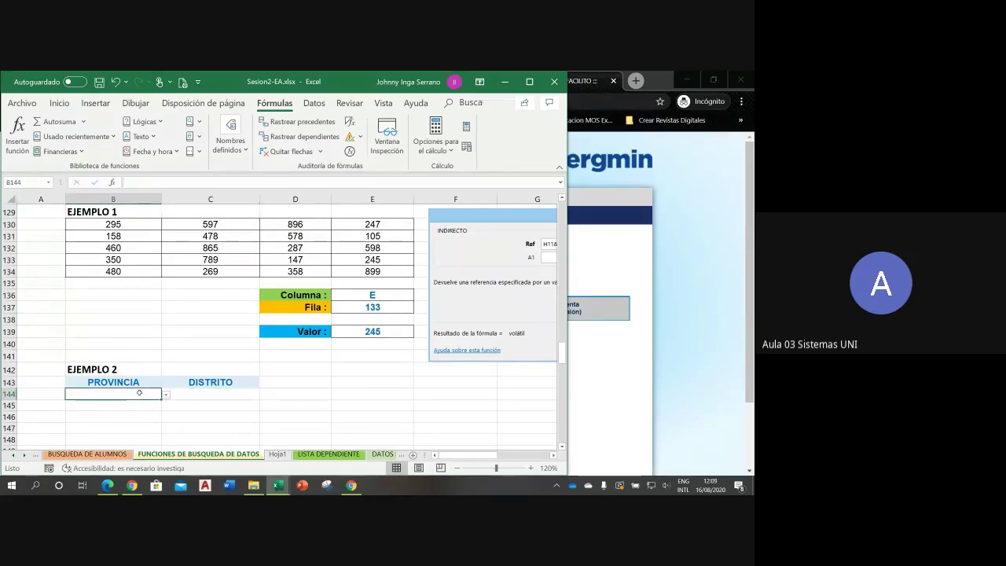
left_click(198, 394)
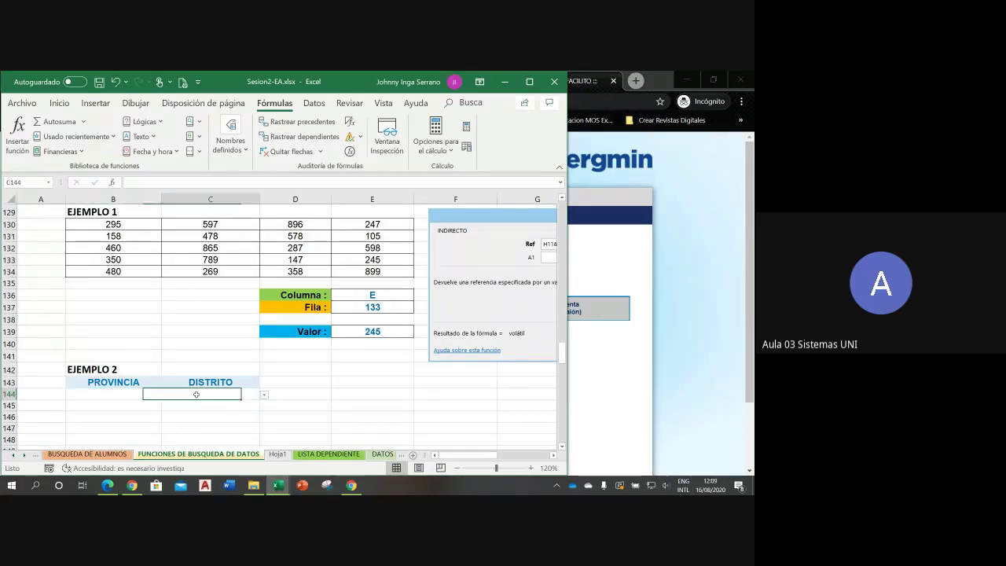
- In C144 begin the formula =si(B144="","" so an empty province yields blank
type("=")
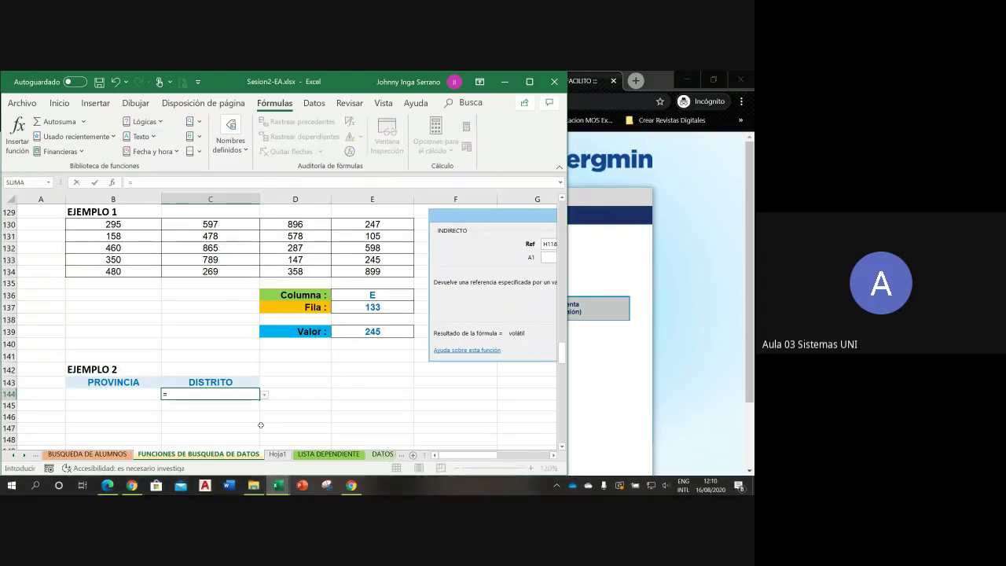
type("si(")
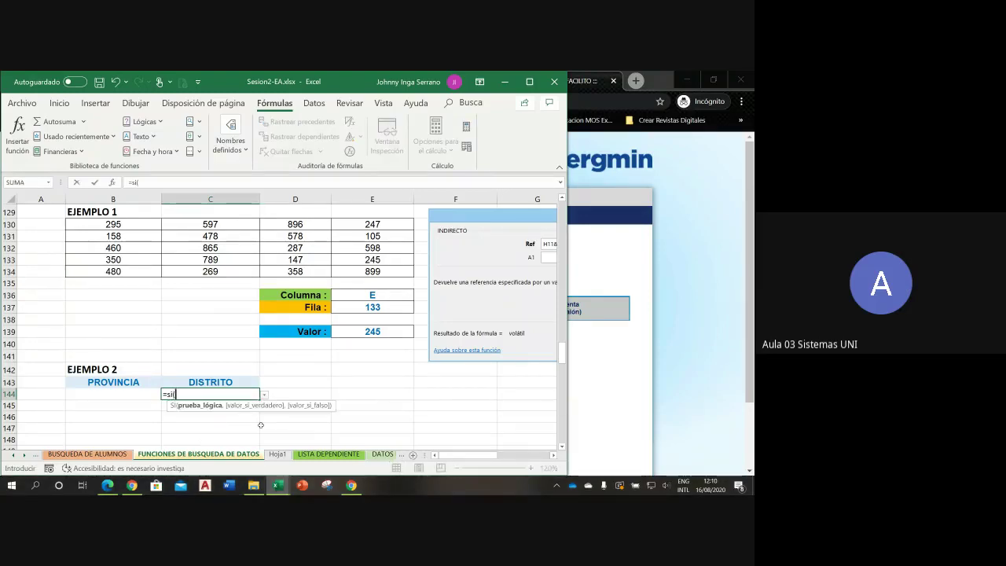
left_click(122, 393)
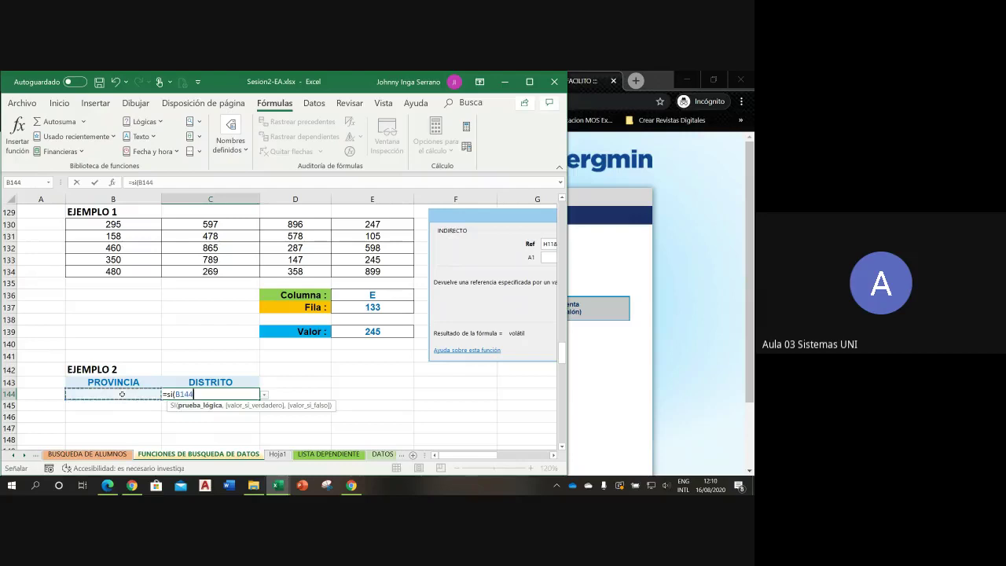
type("=")
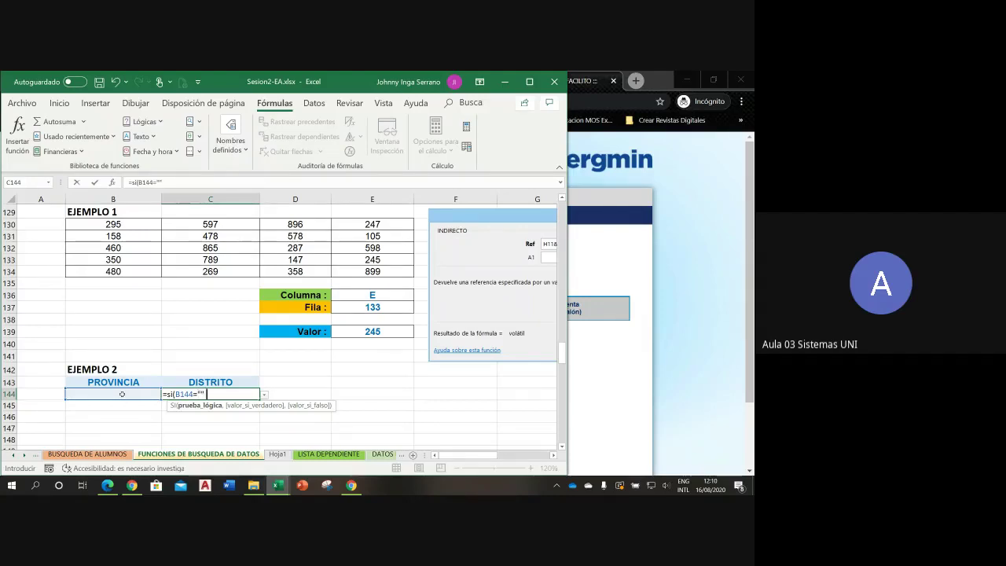
type(",")
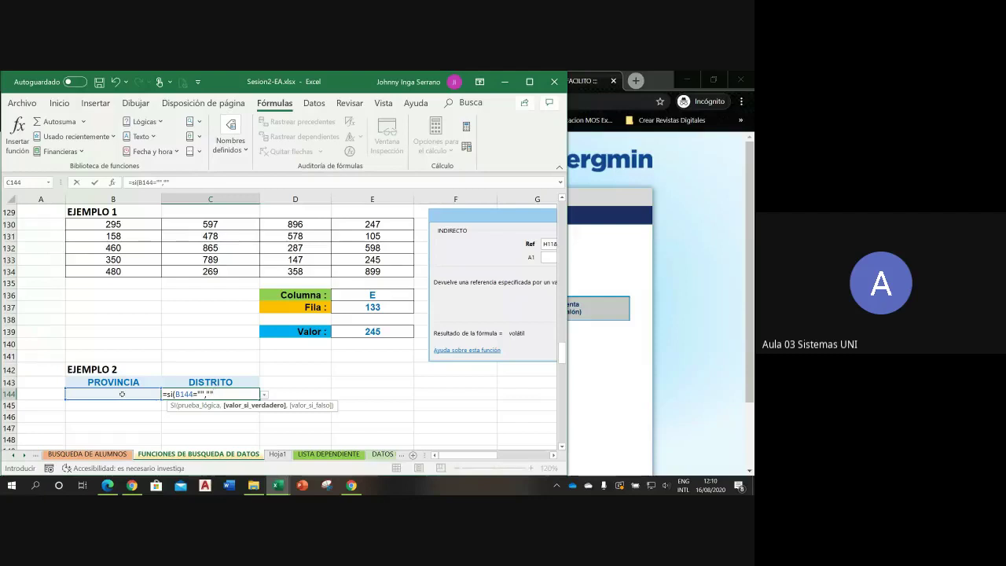
type(",")
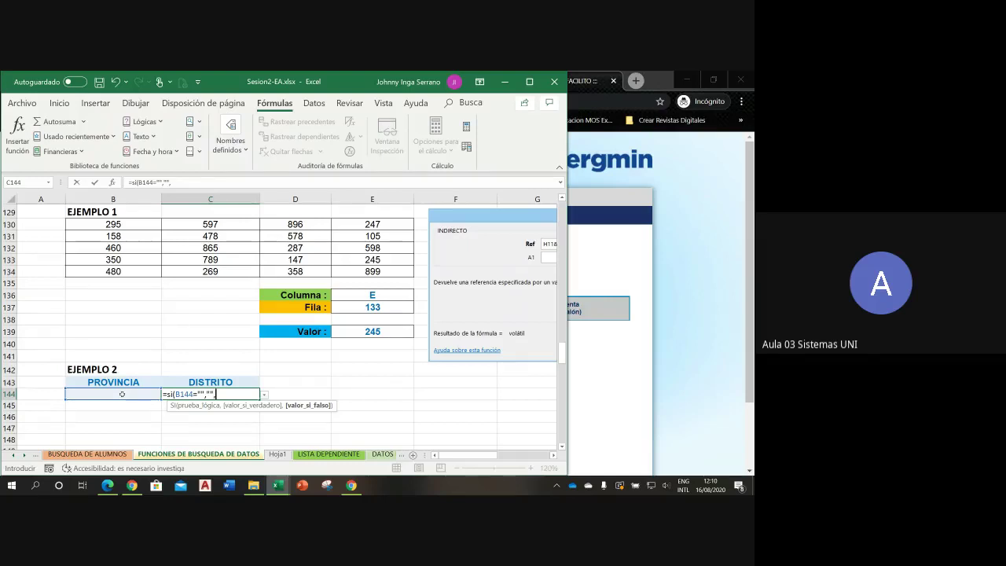
key("BackSpace")
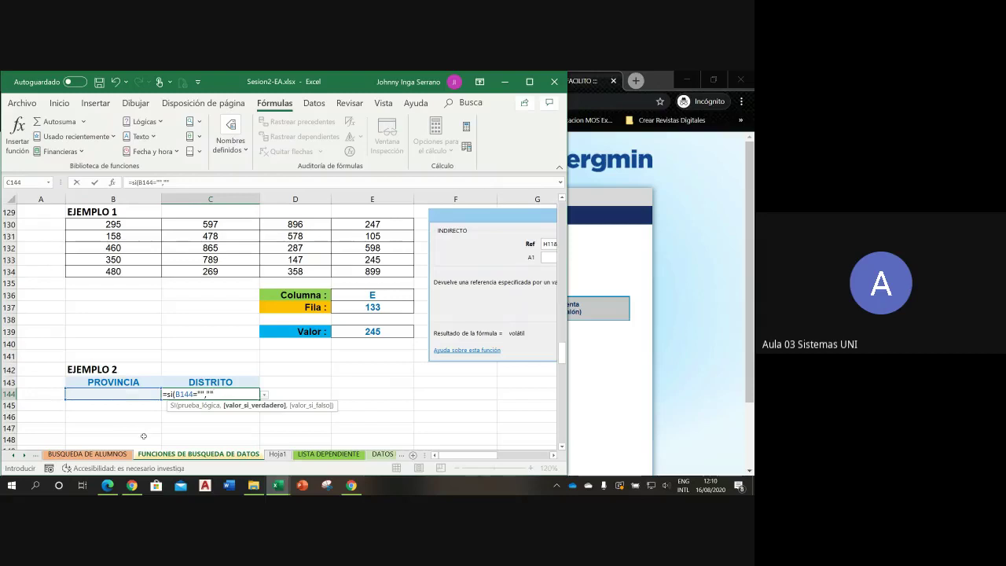
left_click(172, 394)
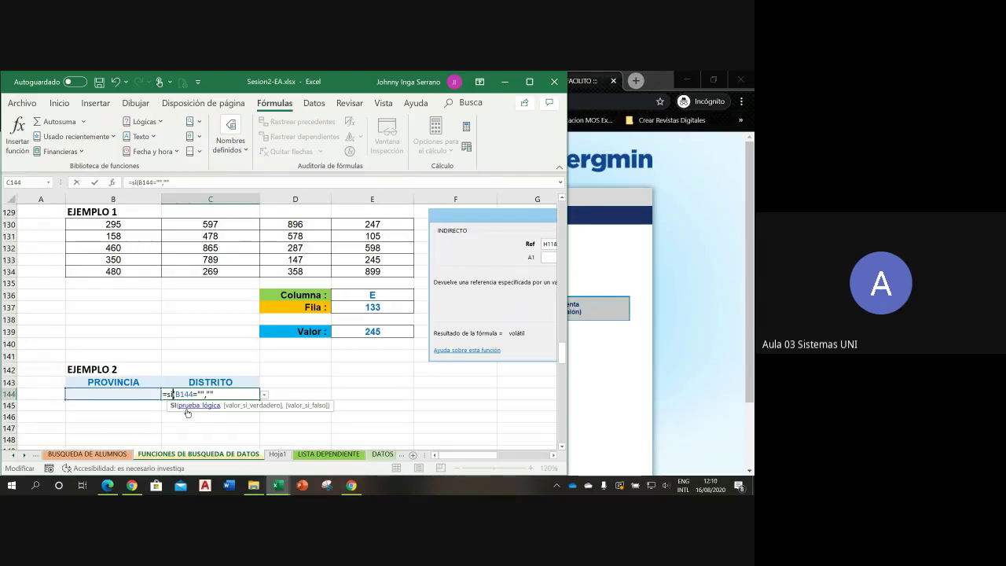
- Switch the function to SI.CONJUNTO and enter =SI.CONJUNTO(B144="","") in C144
key("BackSpace")
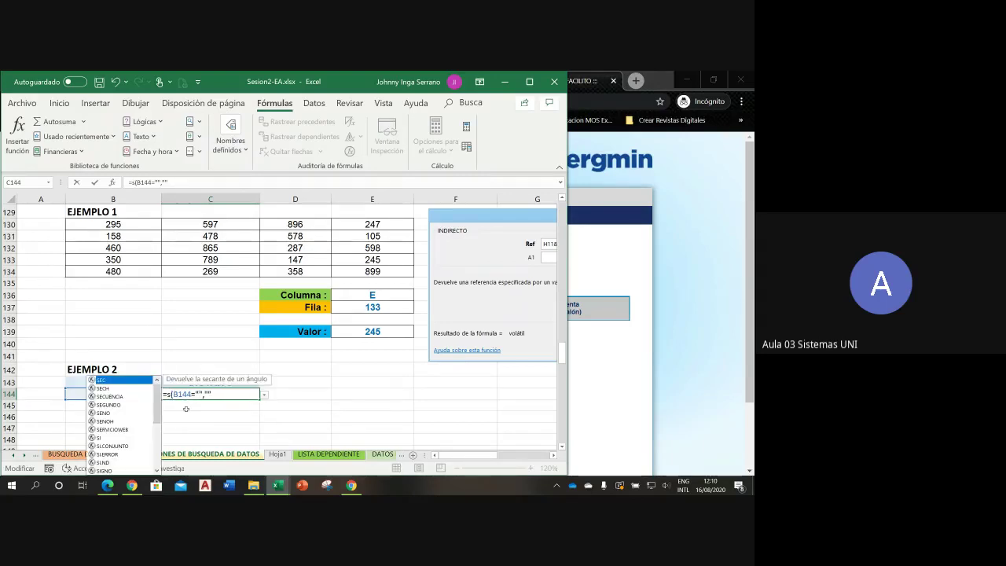
type("i")
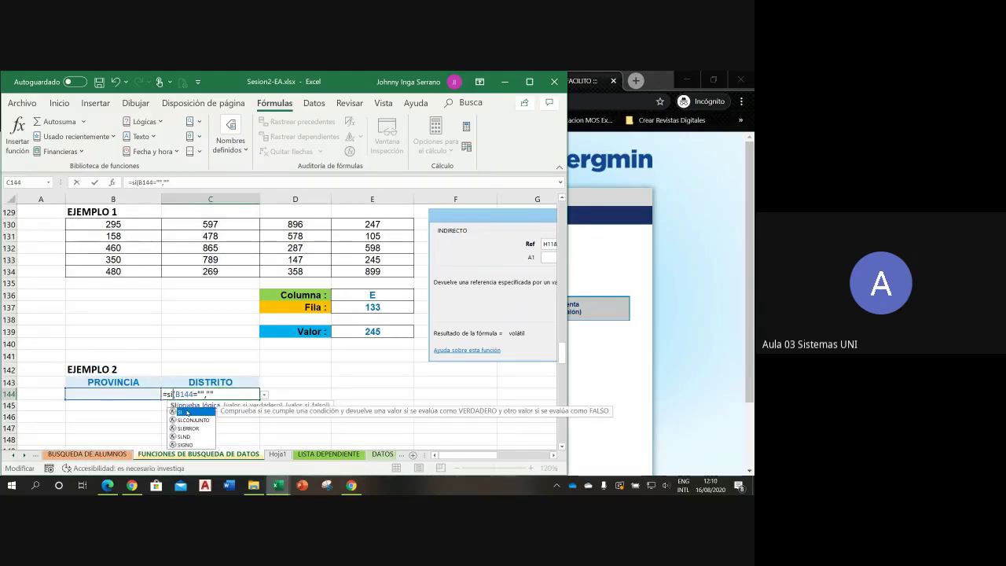
double_click(187, 420)
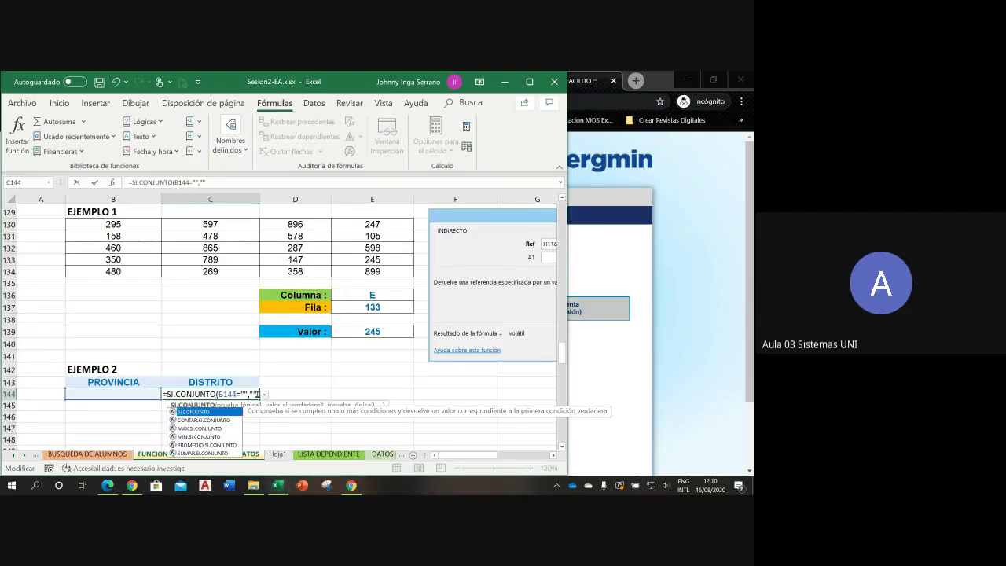
left_click(256, 394)
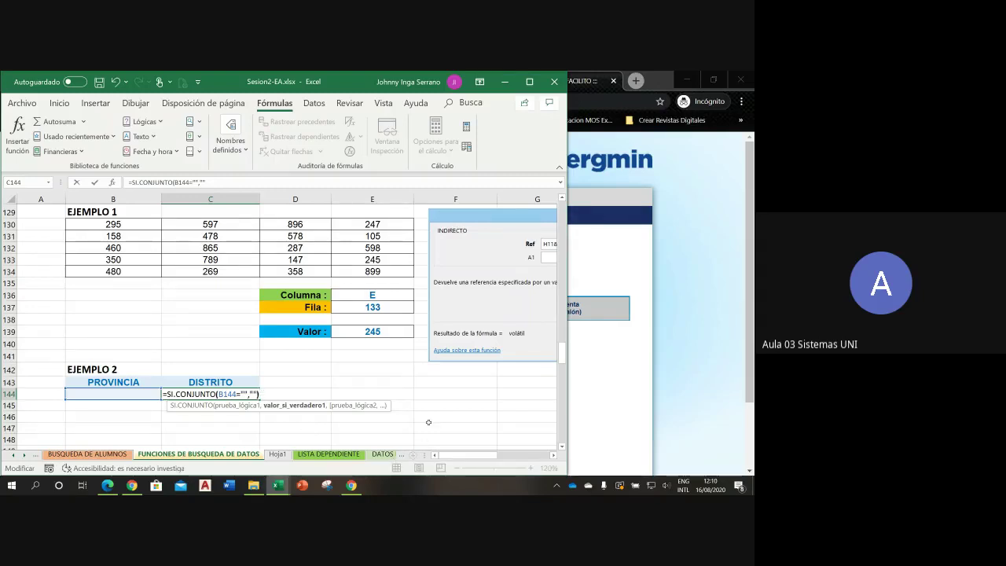
type(")")
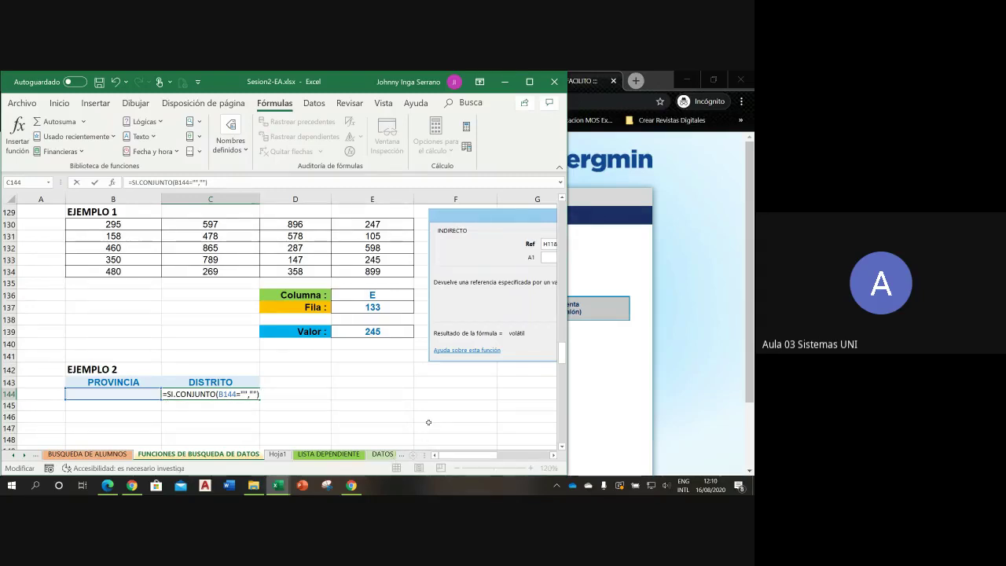
key("Return")
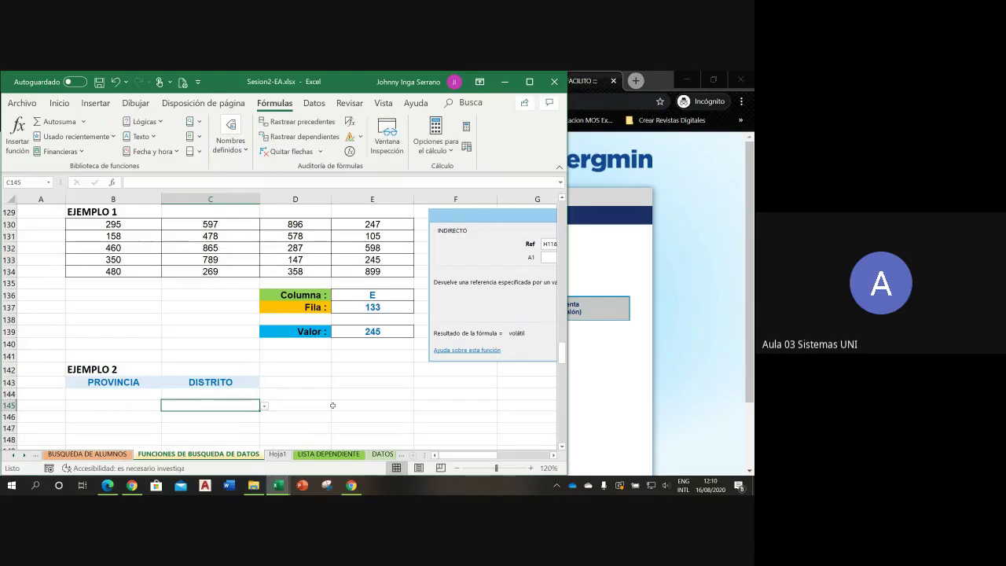
key("Up")
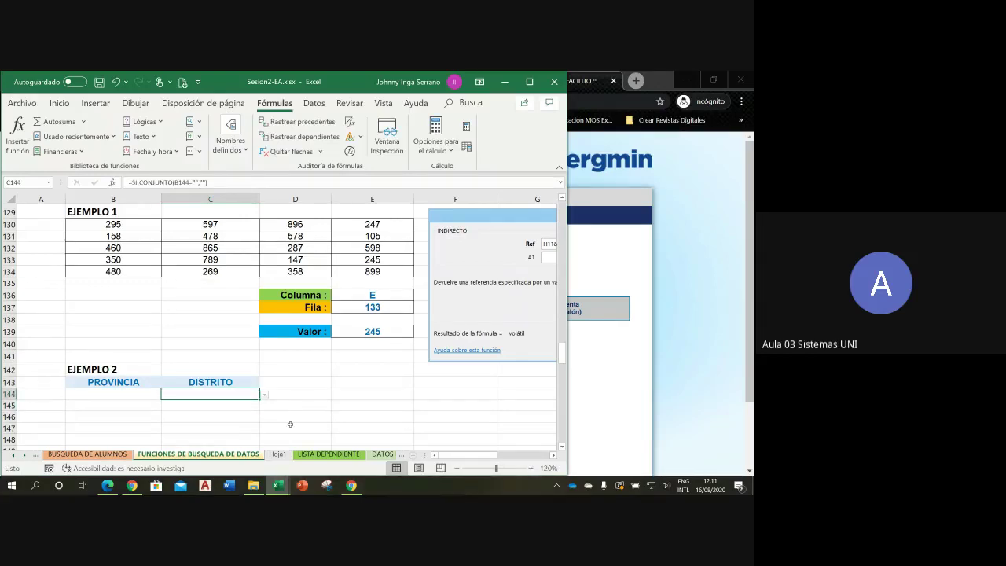
- Test the dropdowns by choosing HUAROCHIRI in B144 and one of its districts in C144
left_click(141, 395)
left_click(165, 395)
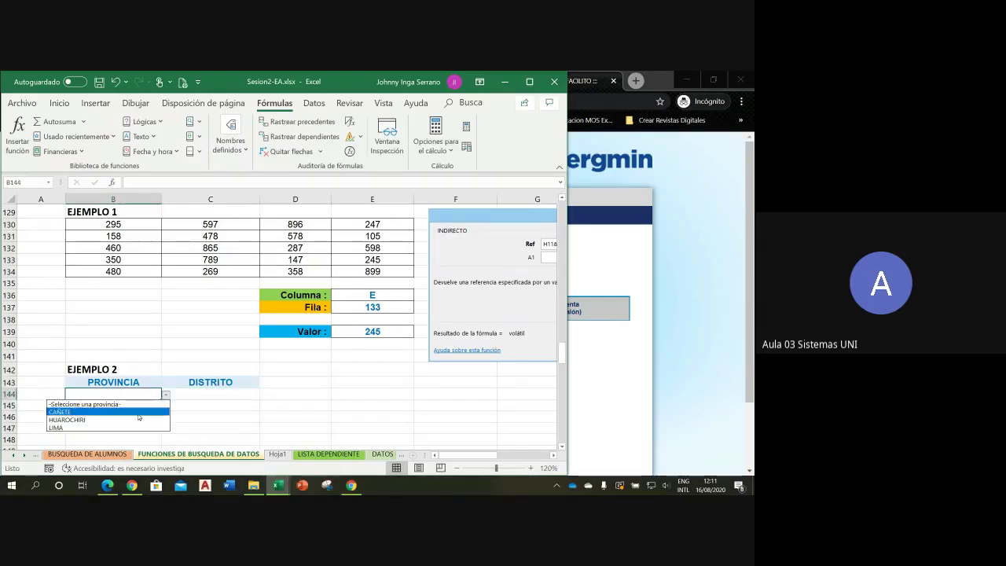
left_click(106, 420)
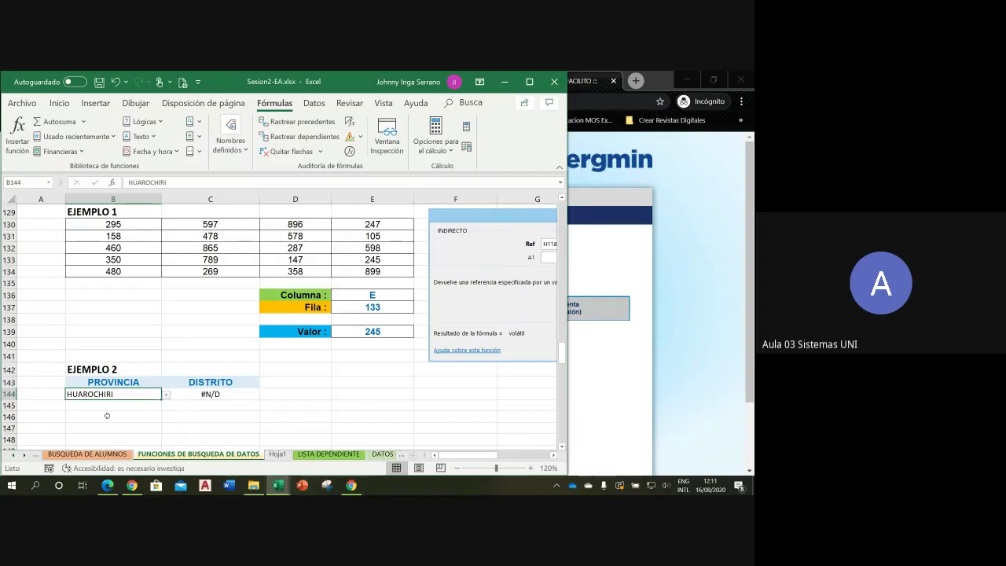
left_click(239, 393)
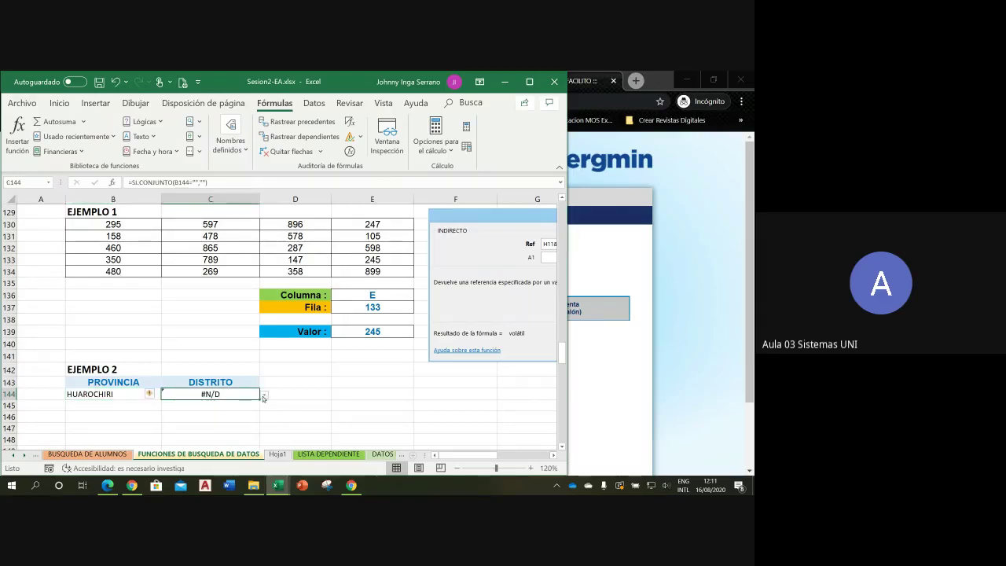
left_click(264, 396)
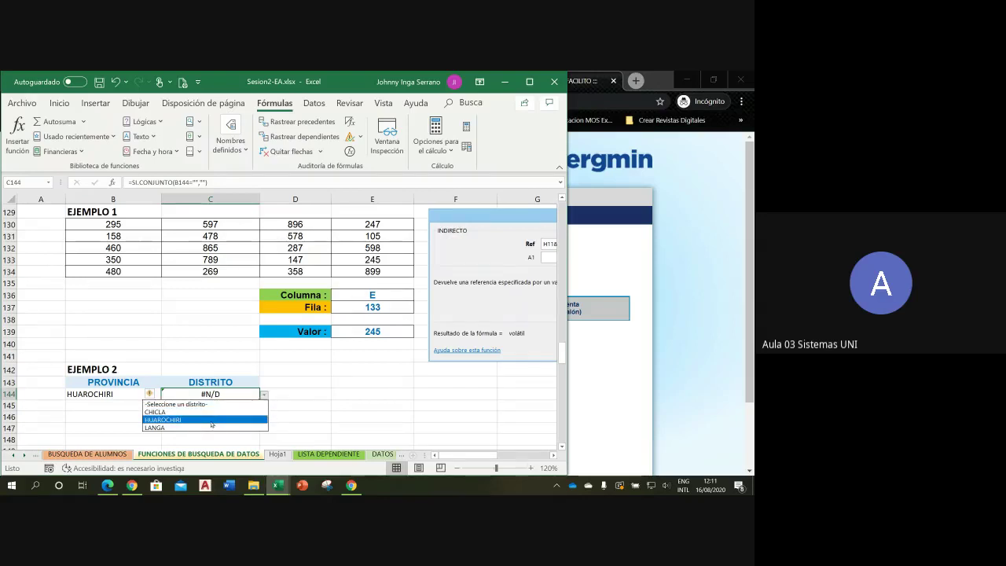
left_click(211, 424)
- Clear the HUAROCHIRI province and district from B144 and C144
left_click(140, 395)
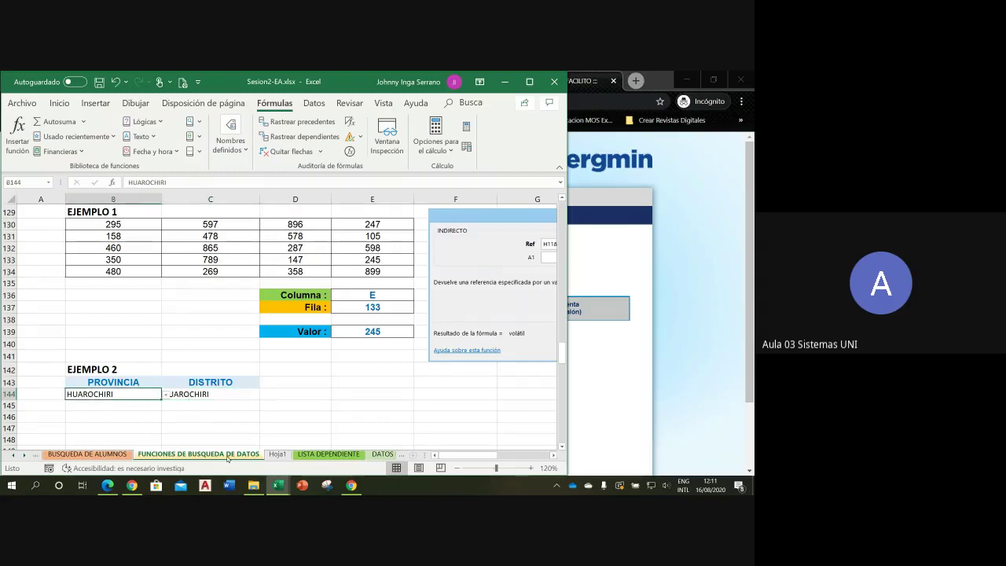
key("Delete")
left_click(153, 417)
left_click(247, 393)
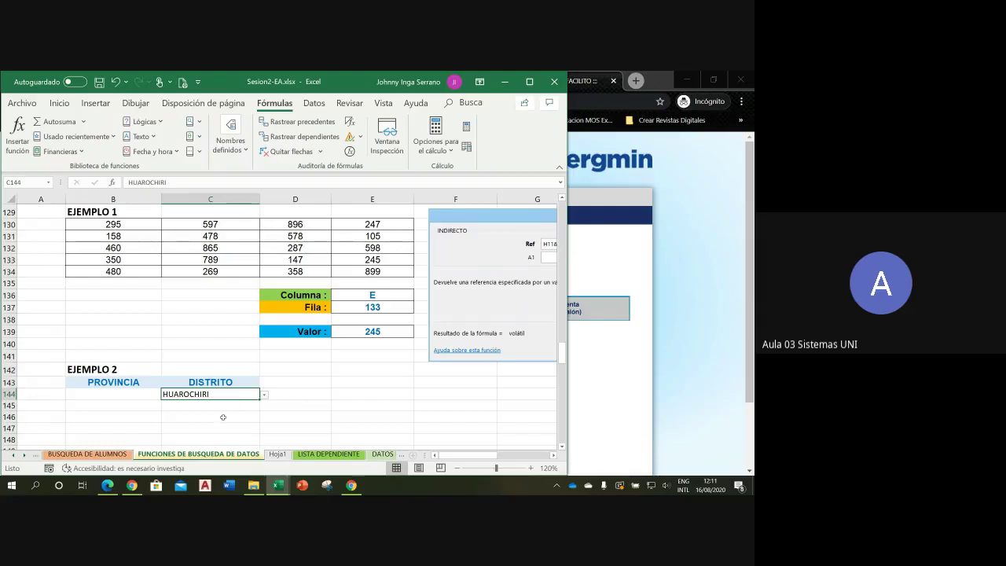
left_click(222, 417)
left_click(235, 394)
key("BackSpace")
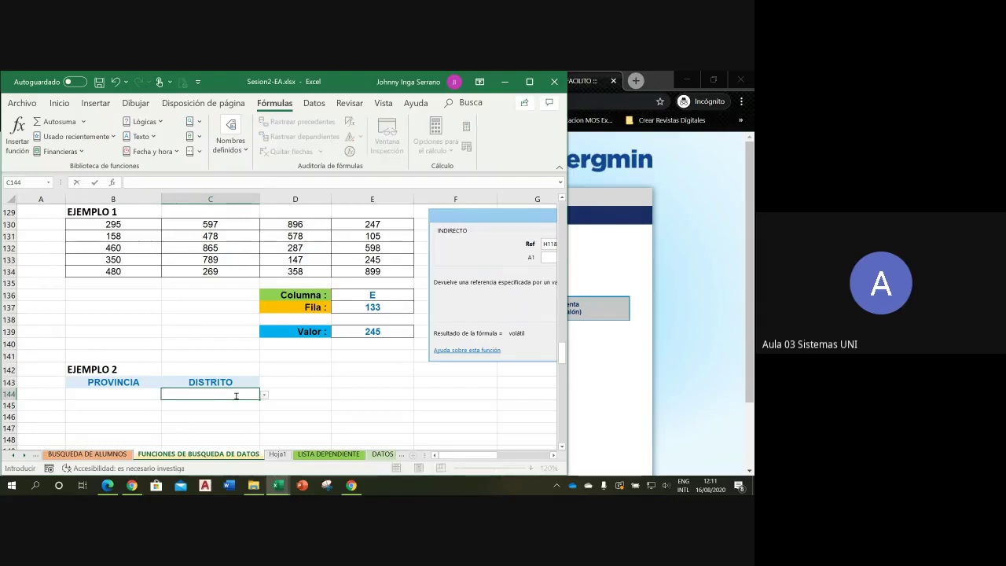
- Pick province CAÑETE and district MALA, then reset C144 to '-Seleccione un distrito-'
left_click(224, 411)
left_click(153, 394)
left_click(166, 396)
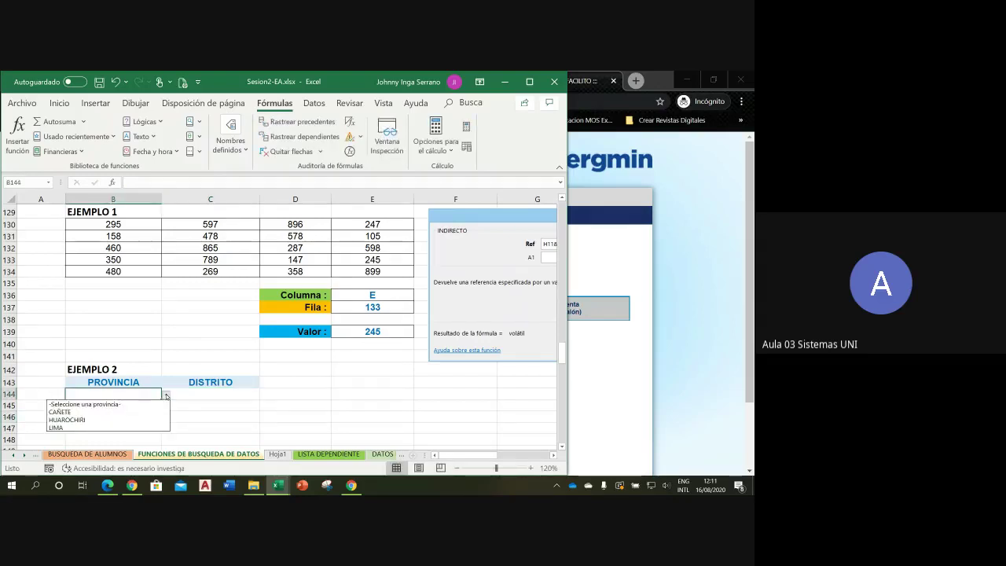
left_click(142, 403)
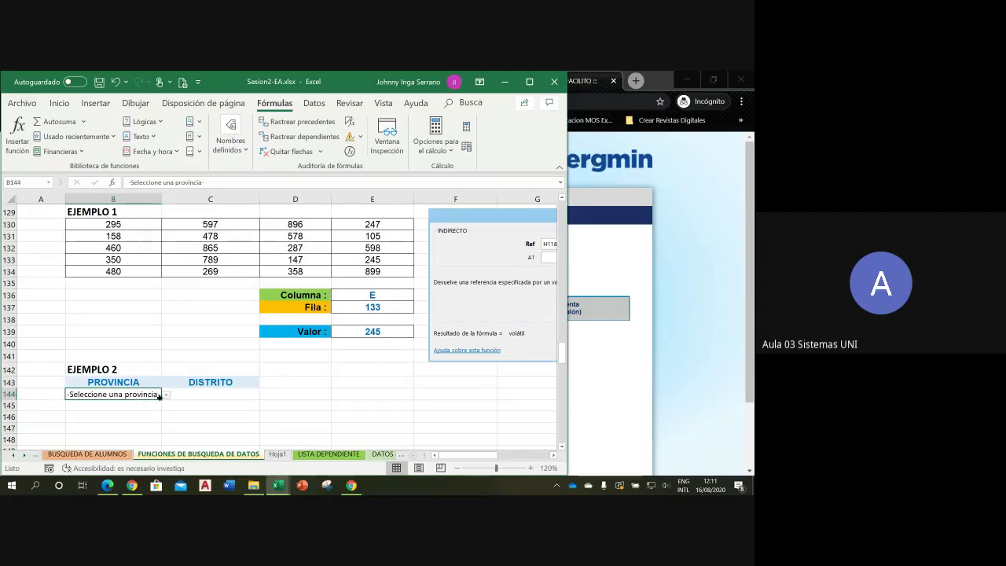
left_click(166, 395)
left_click(134, 414)
left_click(220, 396)
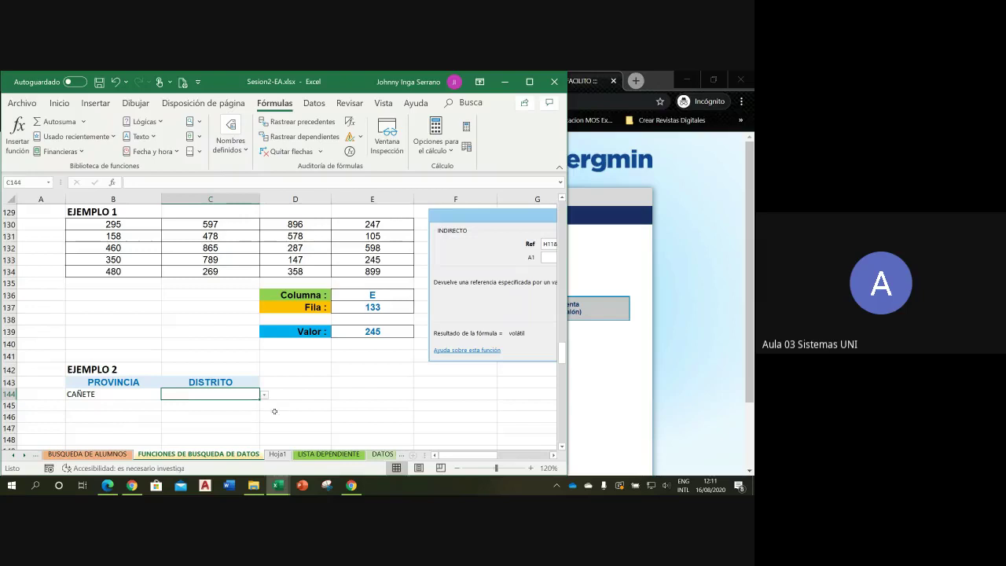
left_click(264, 395)
left_click(211, 404)
left_click(264, 394)
left_click(192, 405)
- Reset B144 to the '-Seleccione una provincia-' prompt
left_click(159, 394)
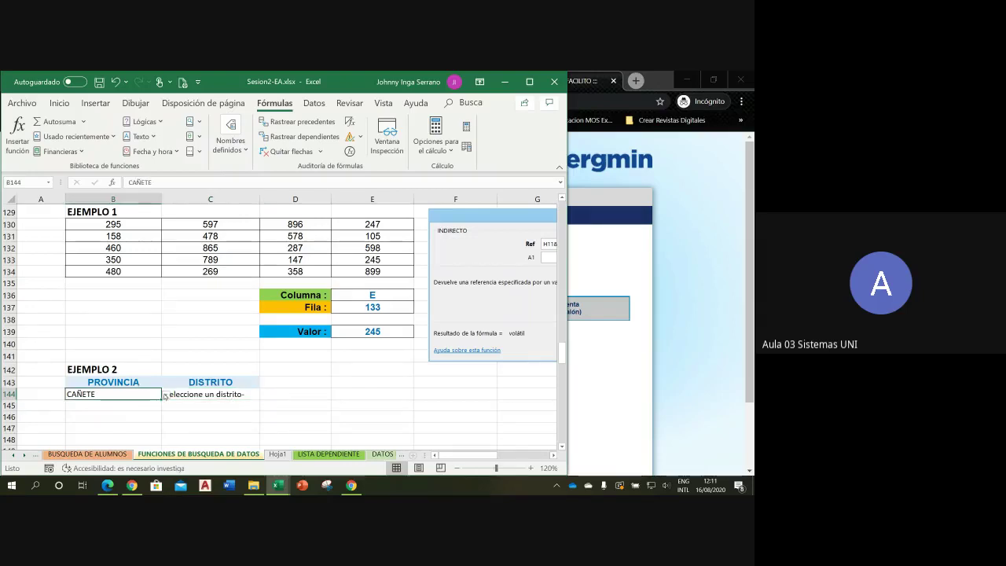
left_click(165, 396)
left_click(127, 404)
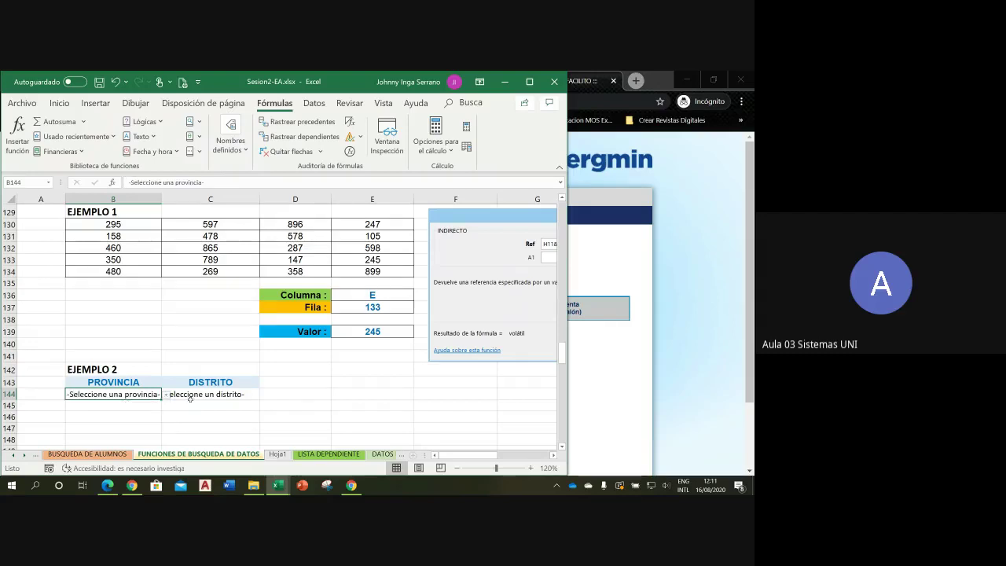
left_click(231, 414)
left_click(307, 404)
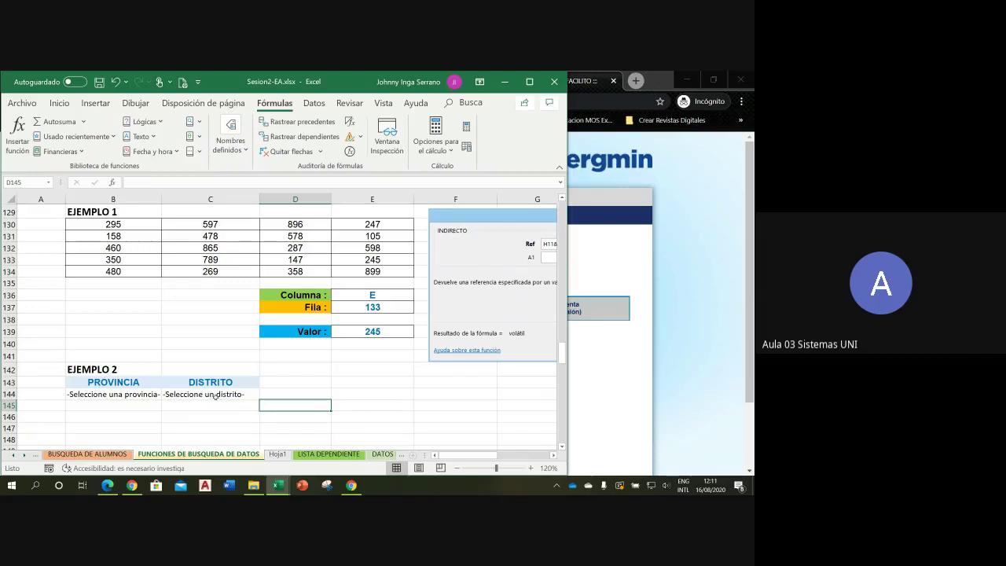
left_click(140, 394)
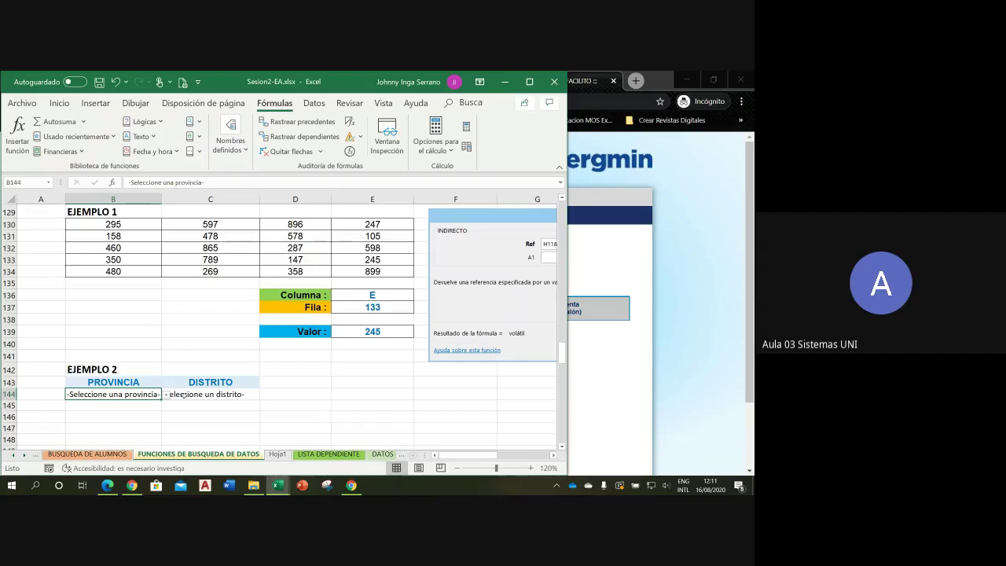
key("Delete")
left_click(183, 395)
key("Delete")
left_click(295, 406)
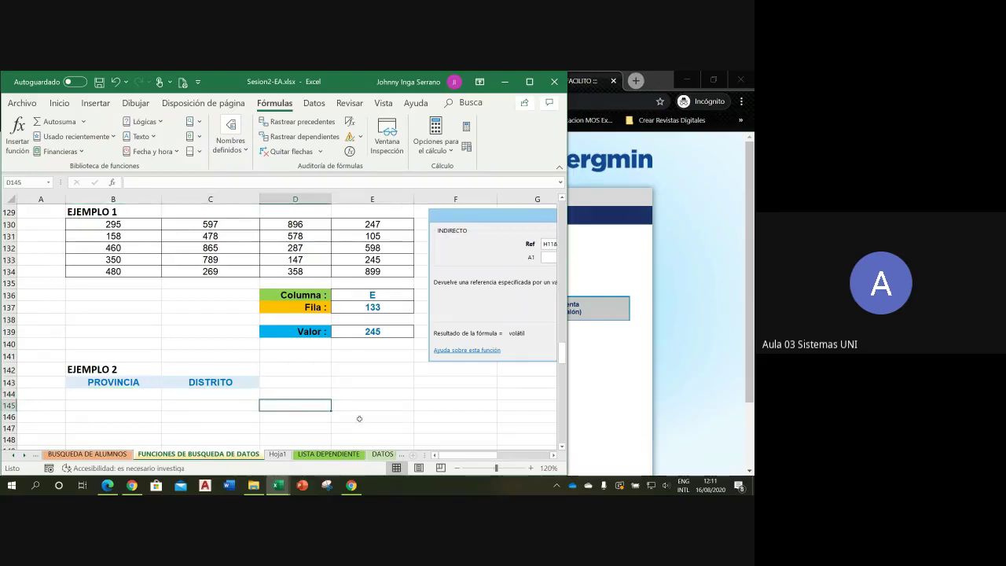
left_click(141, 395)
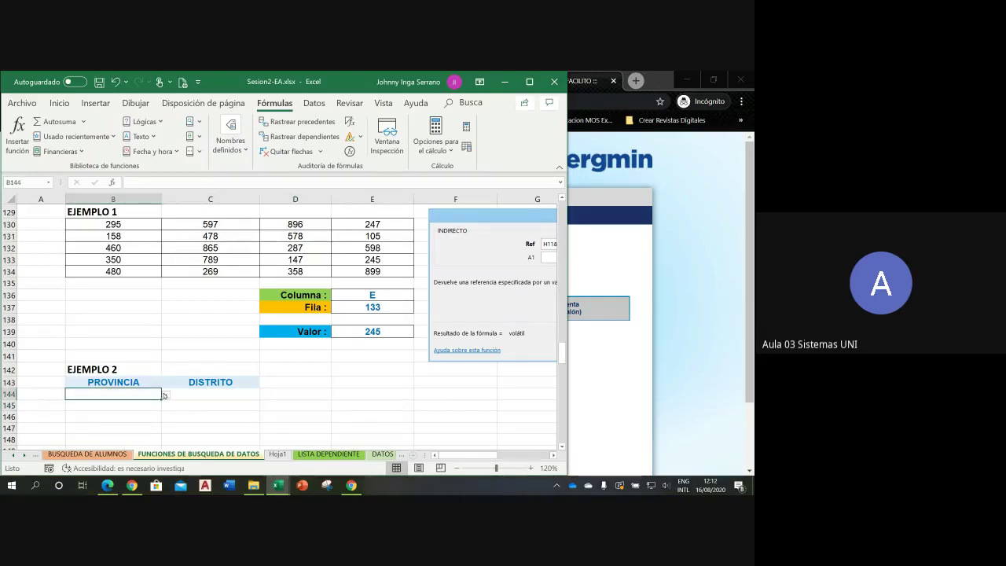
left_click(165, 395)
left_click(83, 403)
left_click(216, 397)
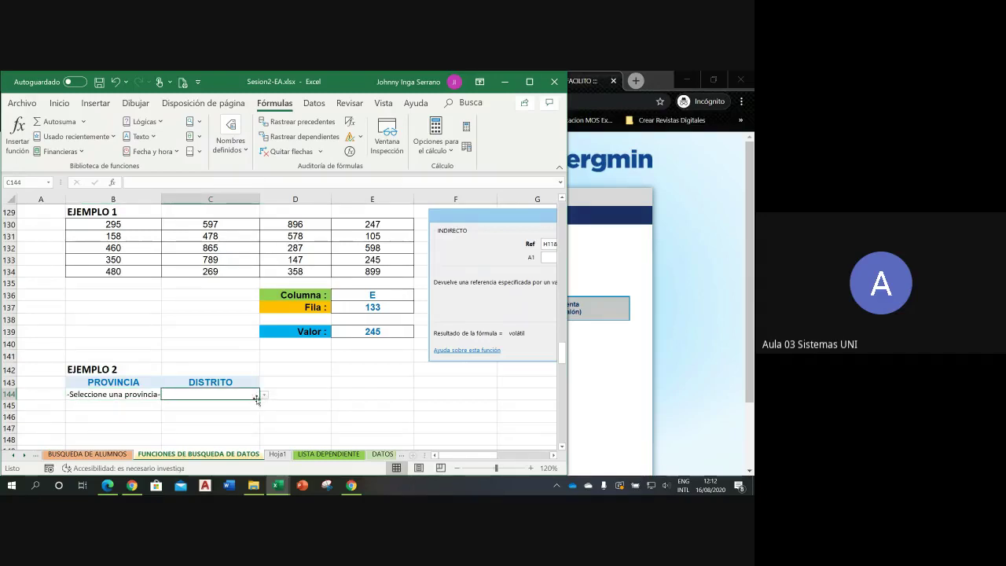
left_click(147, 394)
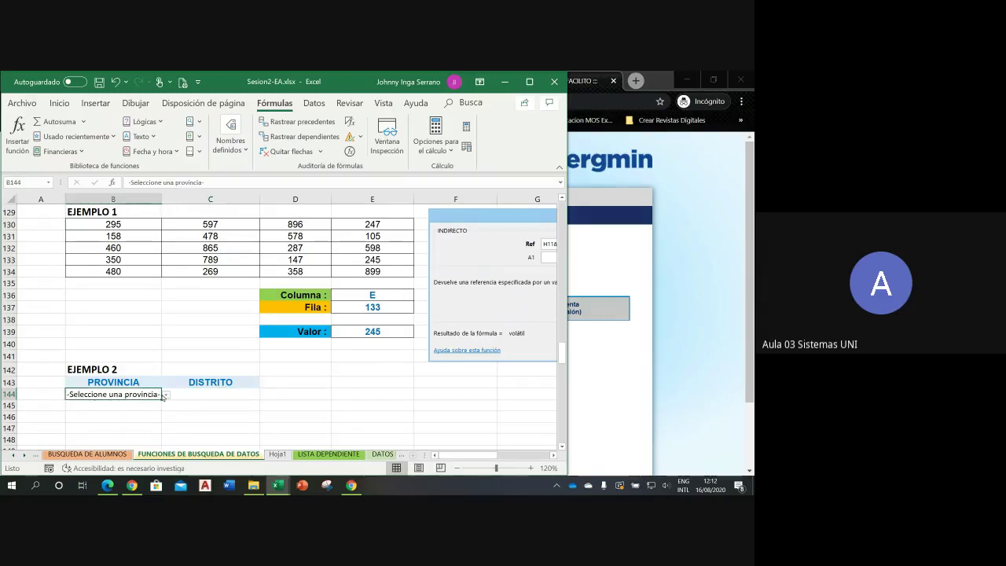
left_click(163, 396)
left_click(87, 414)
left_click(220, 394)
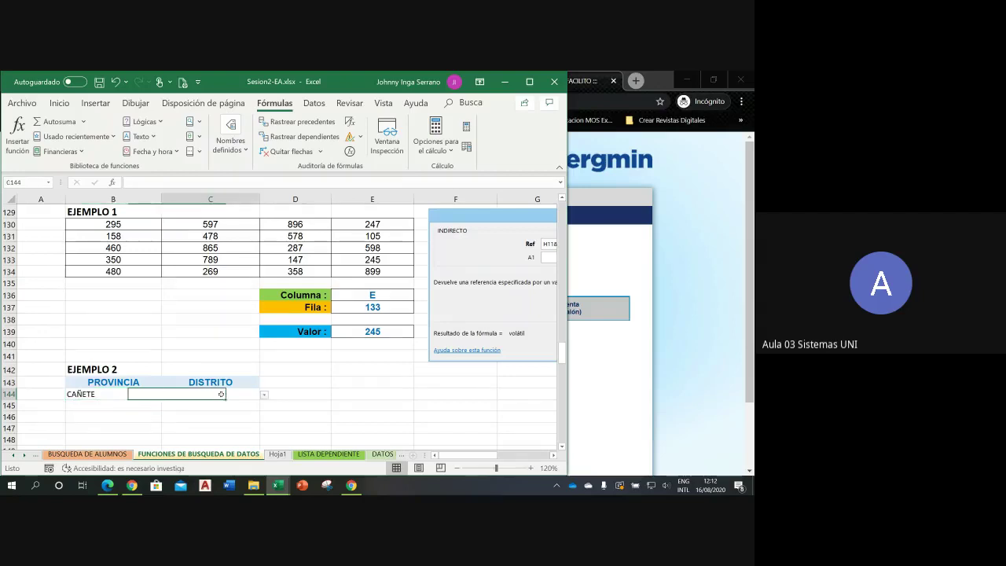
left_click(264, 396)
left_click(245, 407)
left_click(151, 395)
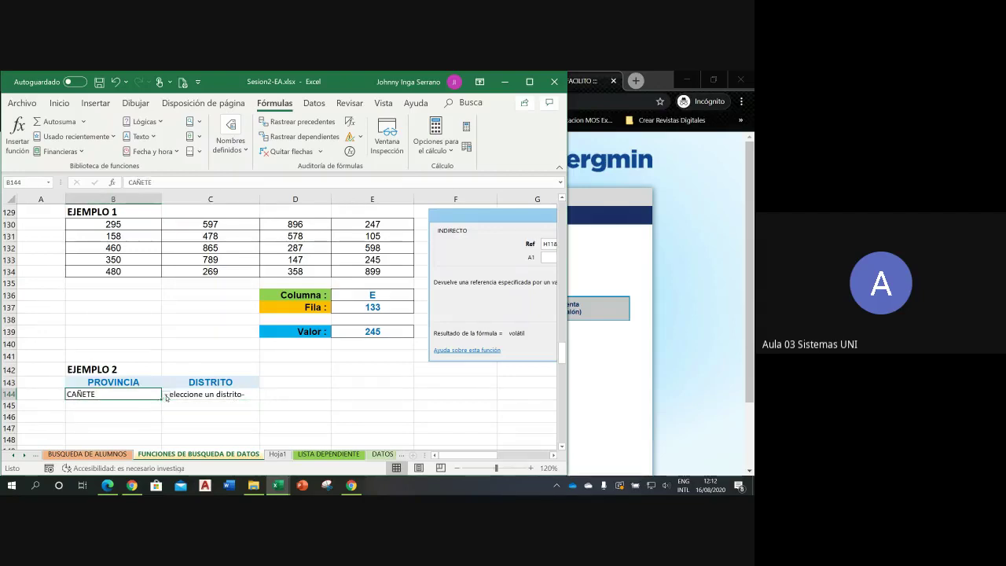
left_click(165, 396)
left_click(86, 404)
left_click(316, 423)
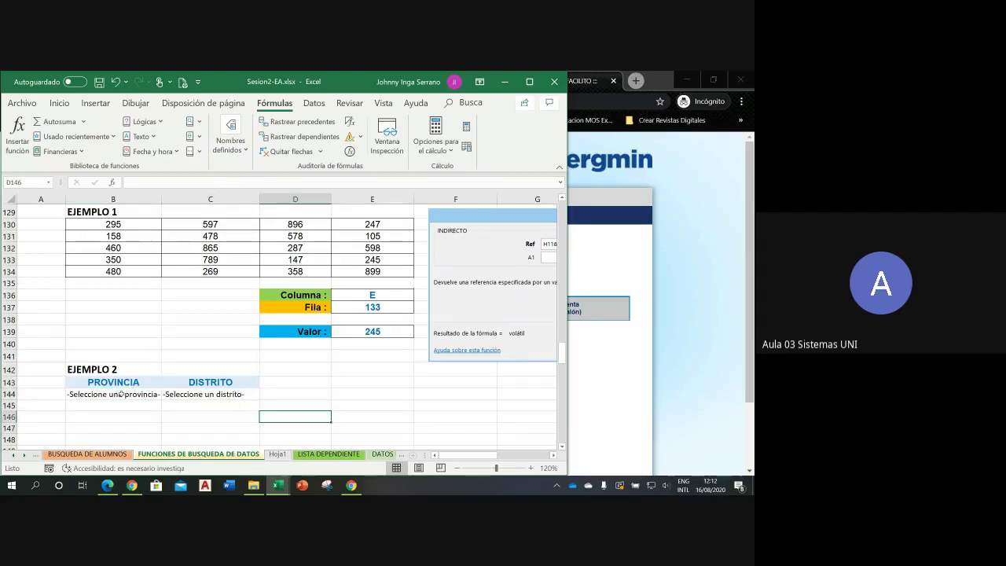
left_click(307, 400)
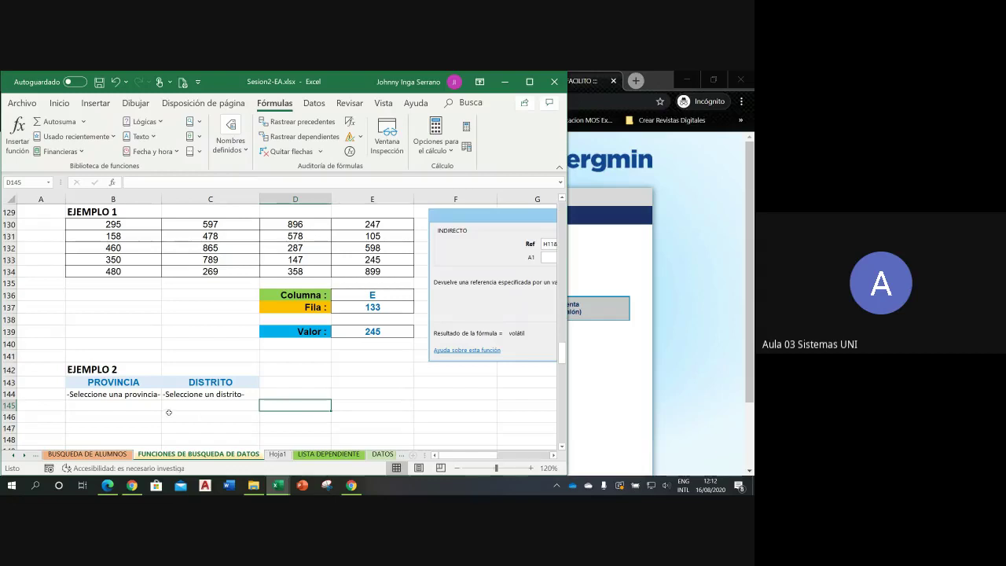
left_click(207, 408)
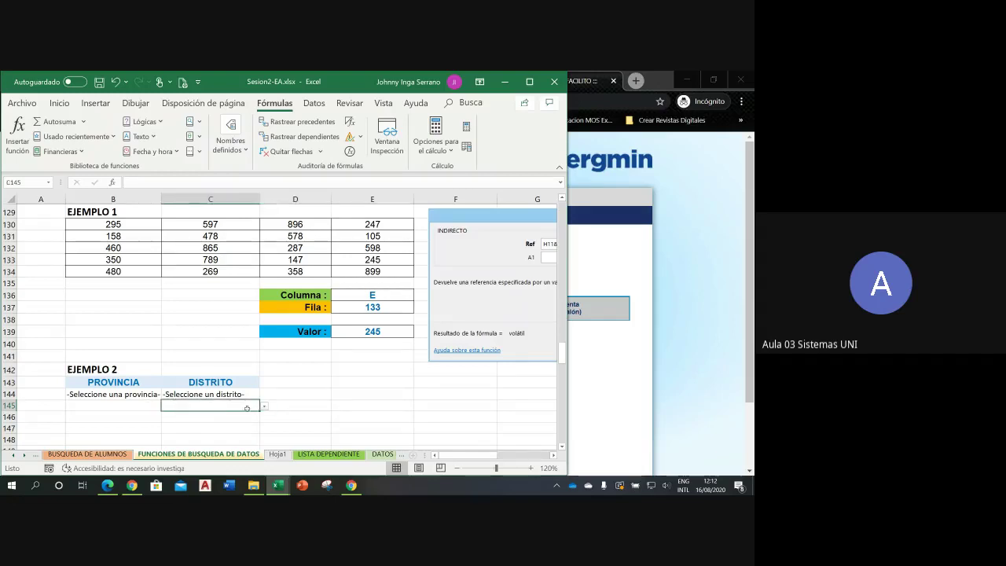
- Choose CAÑETE in B145 and SAN VICENTE in C145 from the dropdowns
left_click(141, 403)
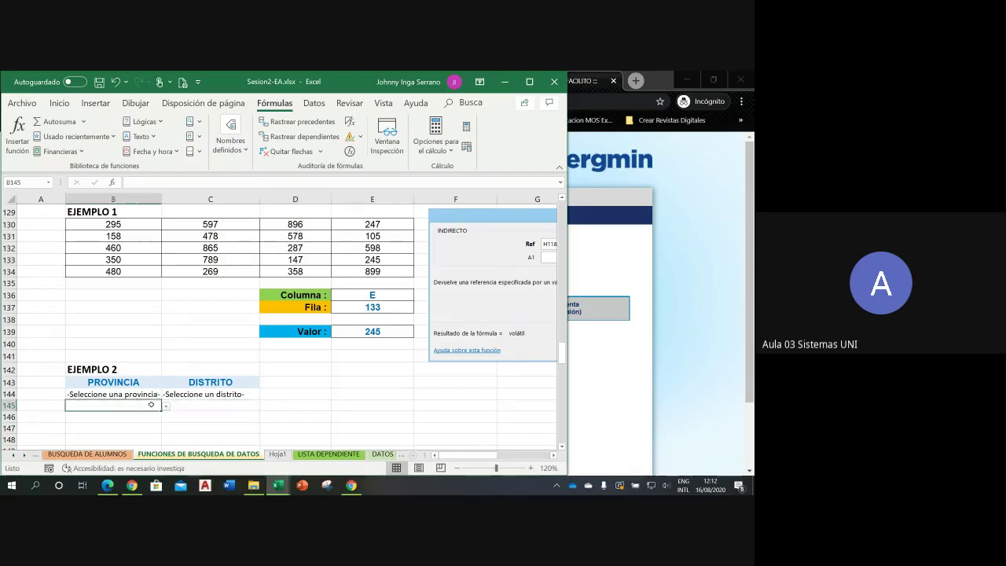
left_click(165, 405)
left_click(147, 423)
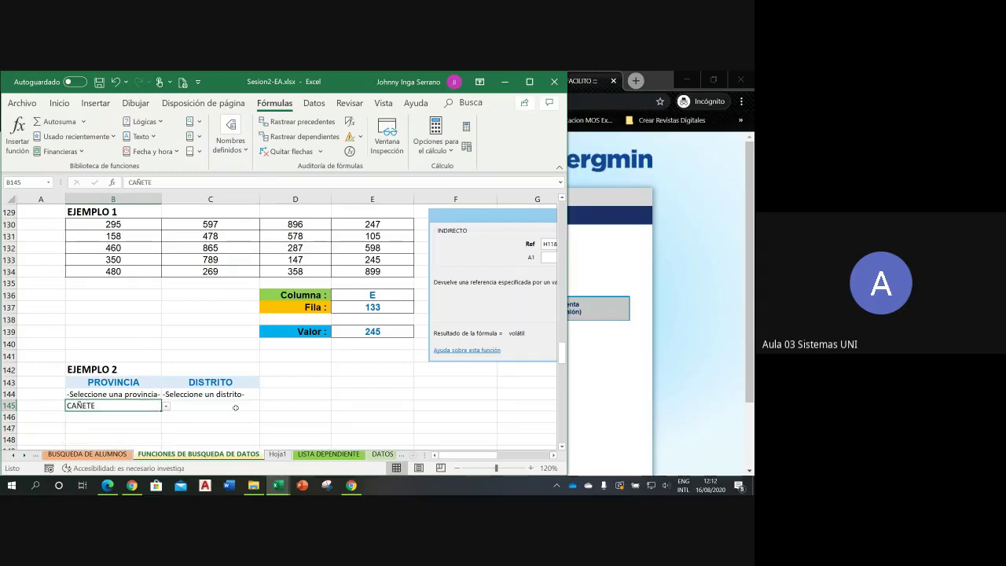
left_click(235, 407)
left_click(264, 406)
left_click(165, 422)
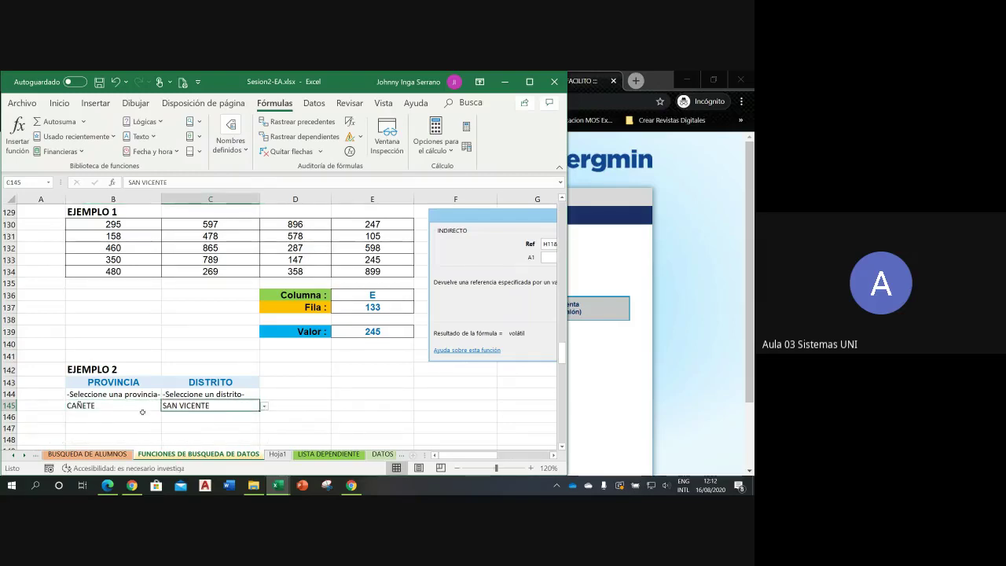
- Reset C145 to '-Seleccione un distrito-' and B145 to '-Seleccione una provincia-'
left_click(264, 406)
left_click(189, 415)
left_click_drag(162, 406, 150, 405)
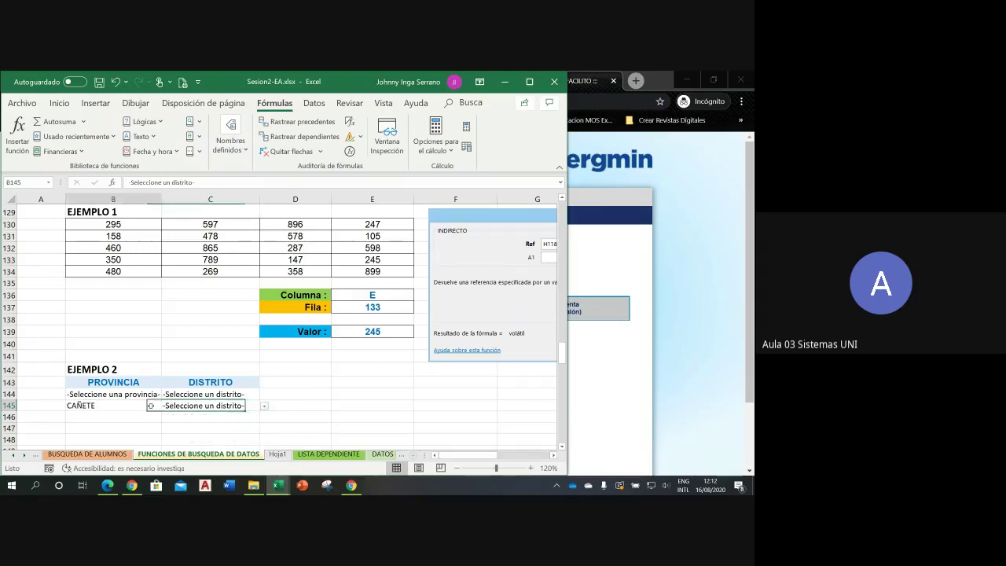
left_click(166, 408)
left_click(134, 414)
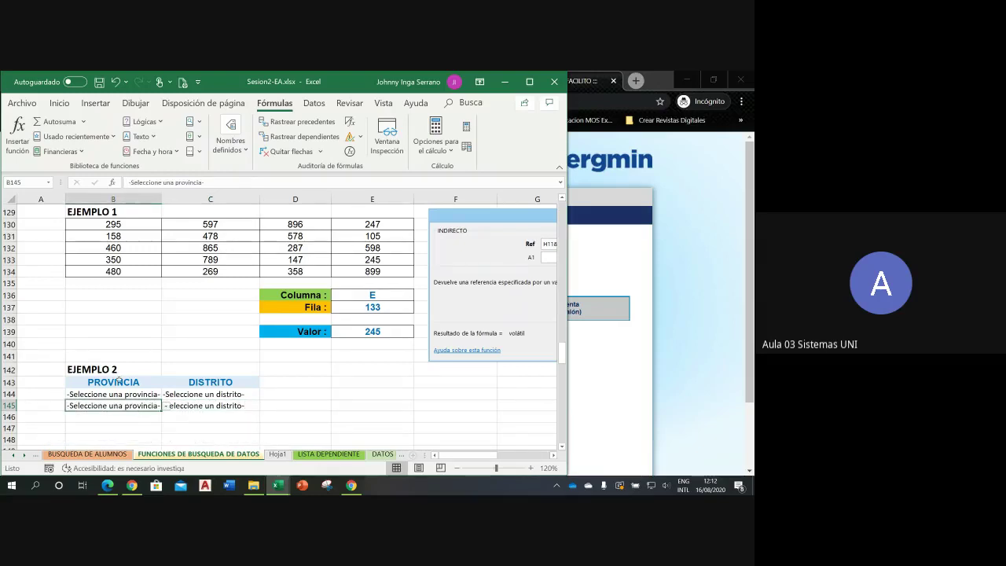
left_click(297, 415)
left_click(323, 391)
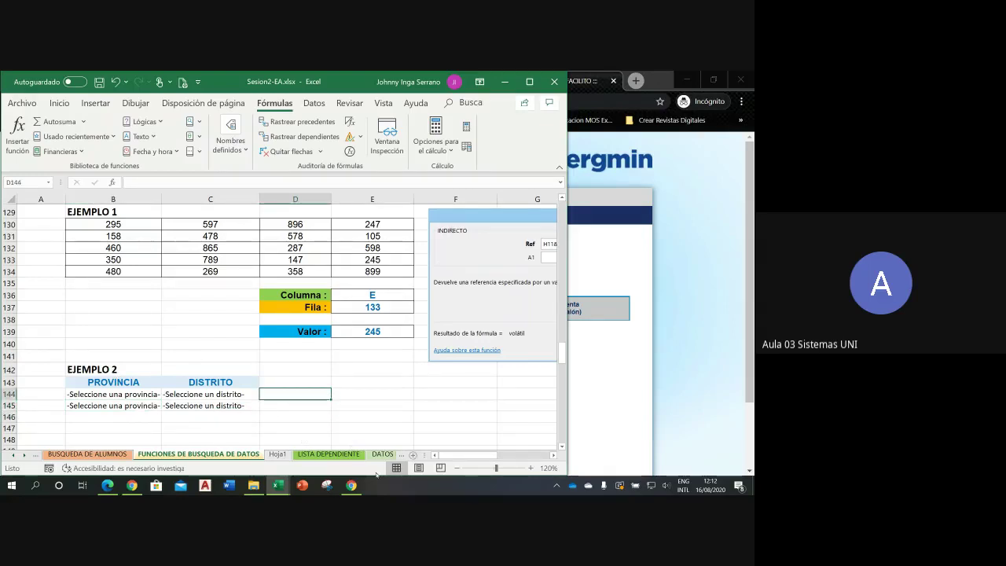
- Switch to Chrome and return to the Google Meet call tab
left_click(351, 485)
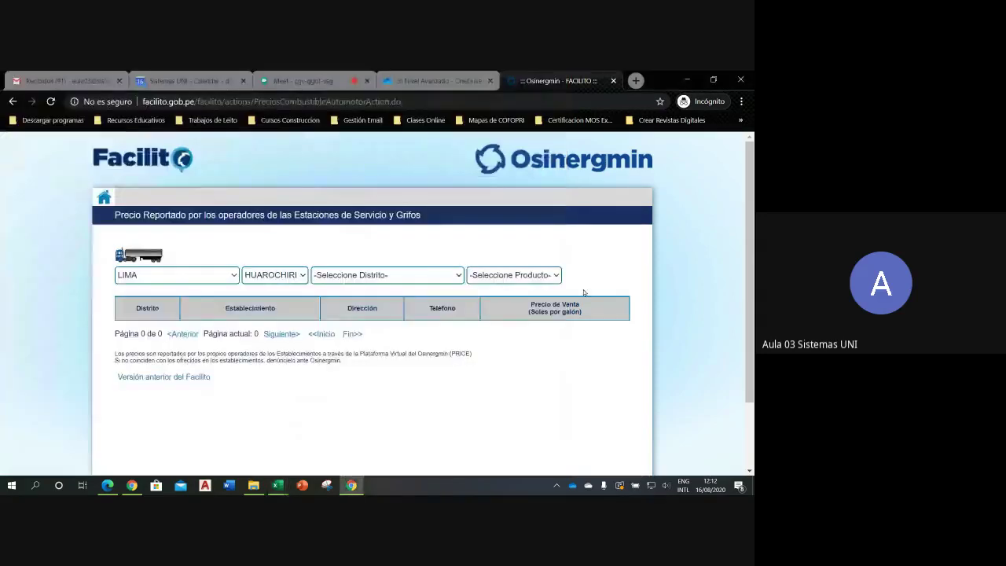
left_click(407, 82)
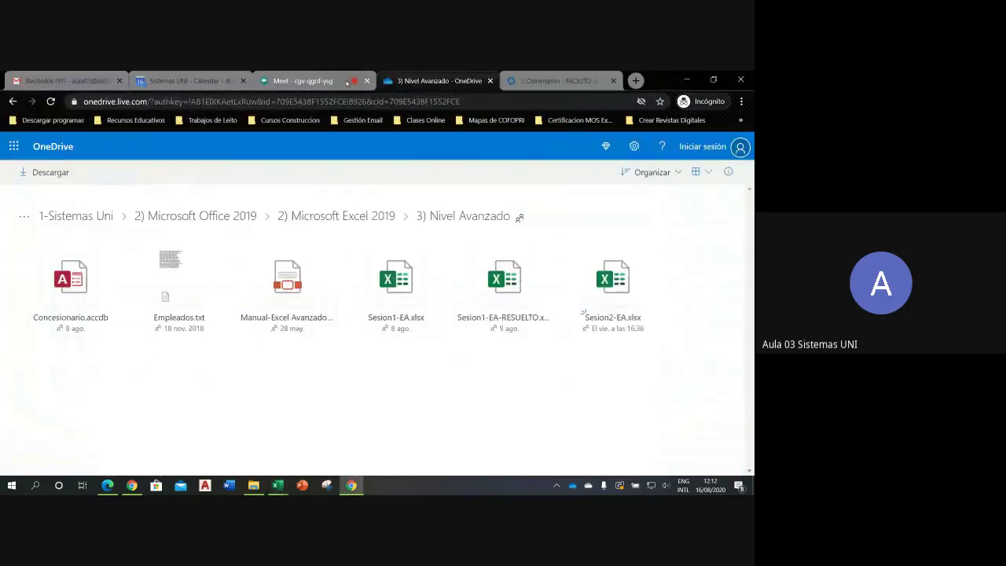
left_click(304, 81)
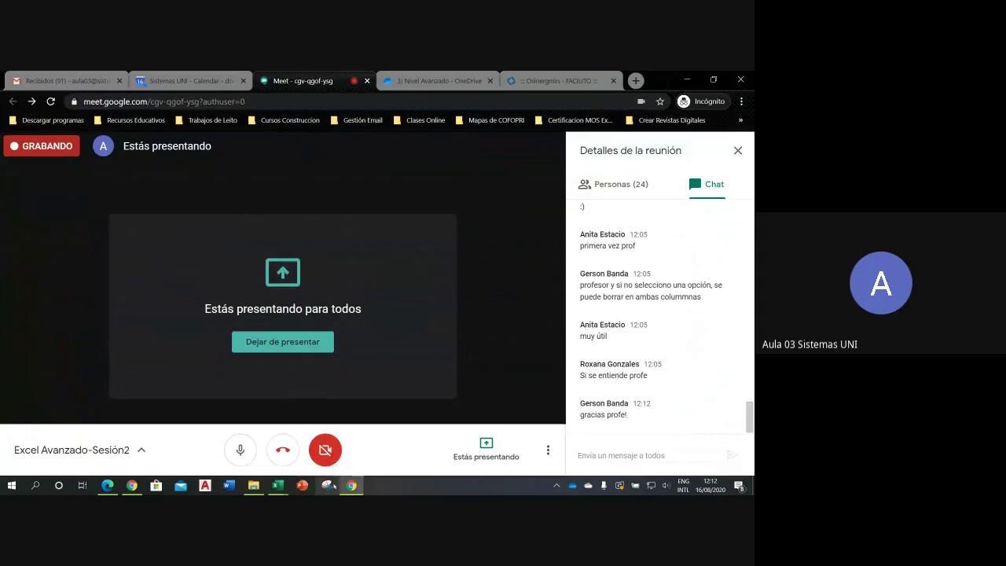